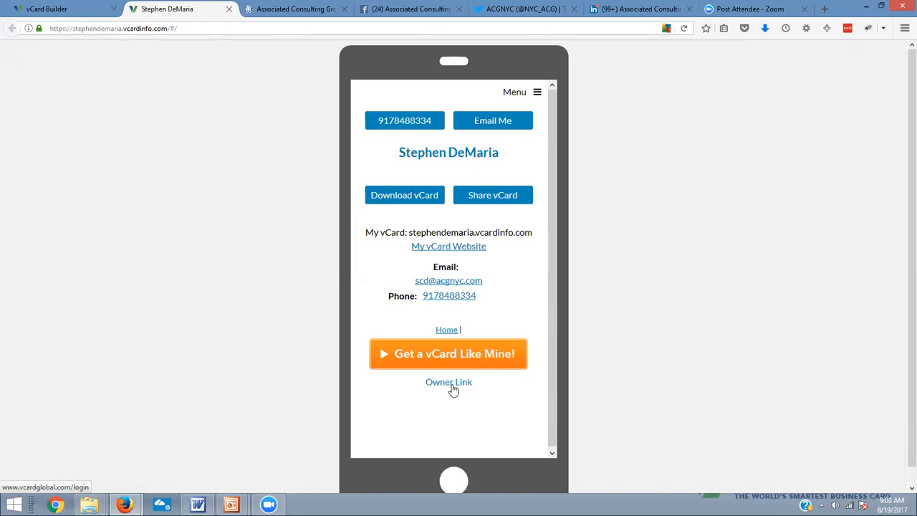
Open the vCard's Owner Link and sign in to the back office with the account username and password
{"action": "left_click", "coordinate": [453, 387]}
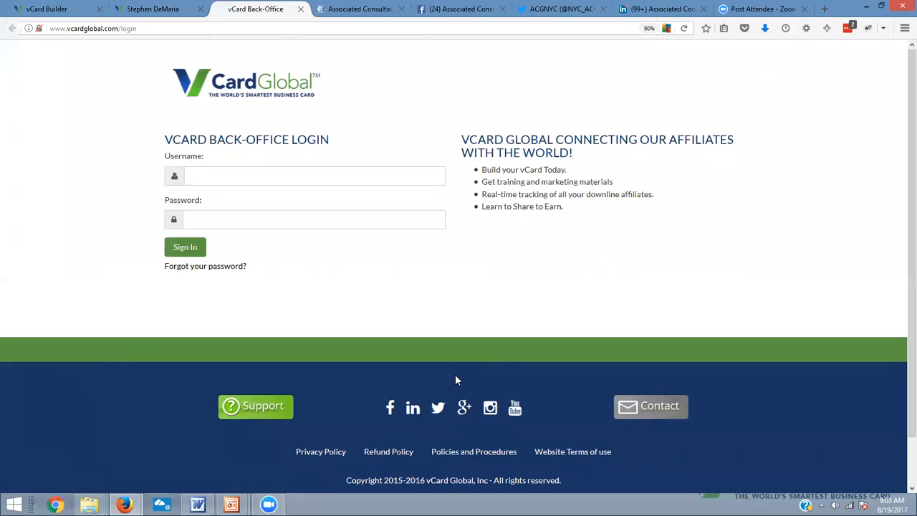
{"action": "left_click", "coordinate": [290, 177]}
{"action": "type", "text": "cheriethepea"}
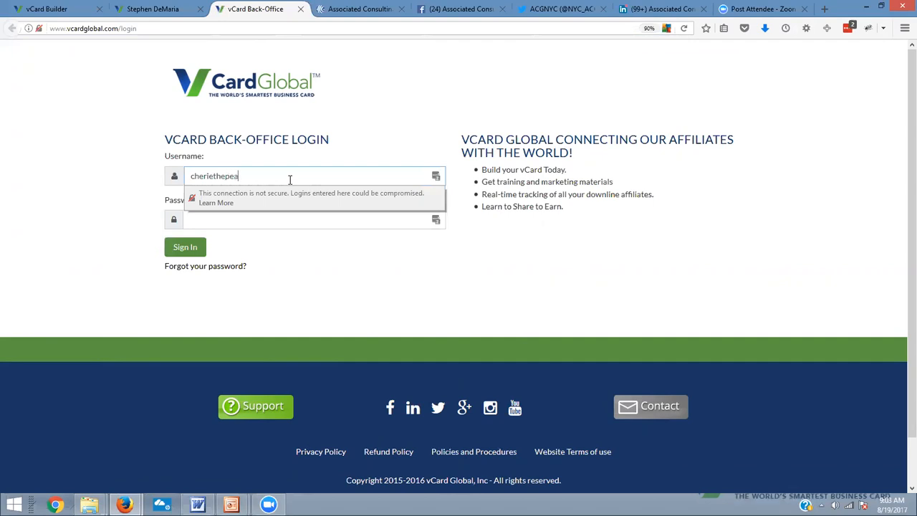
{"action": "key", "text": "Tab"}
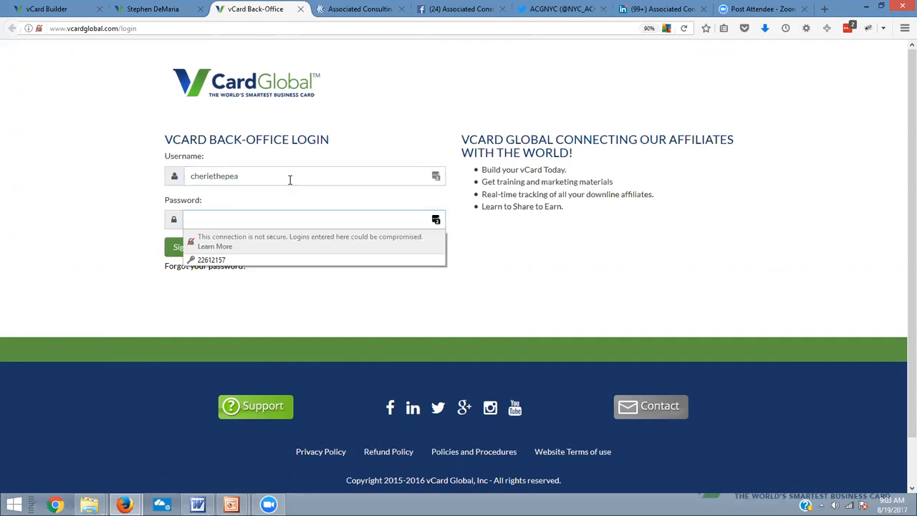
{"action": "type", "text": "•"}
{"action": "key", "text": "BackSpace"}
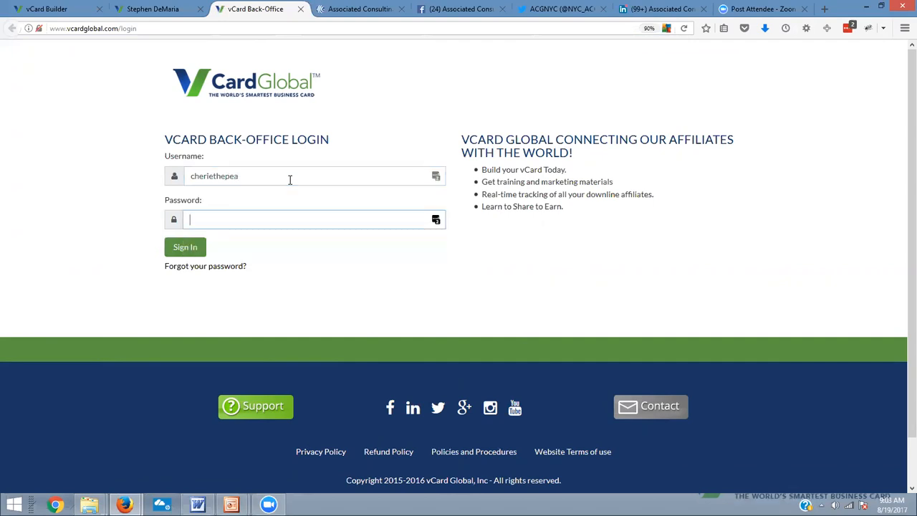
{"action": "type", "text": "••••••"}
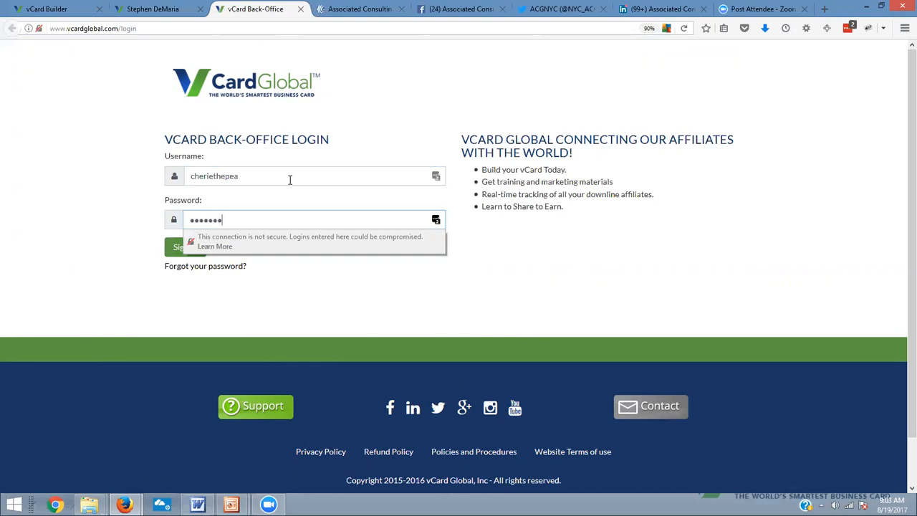
{"action": "type", "text": "•"}
{"action": "key", "text": "Return"}
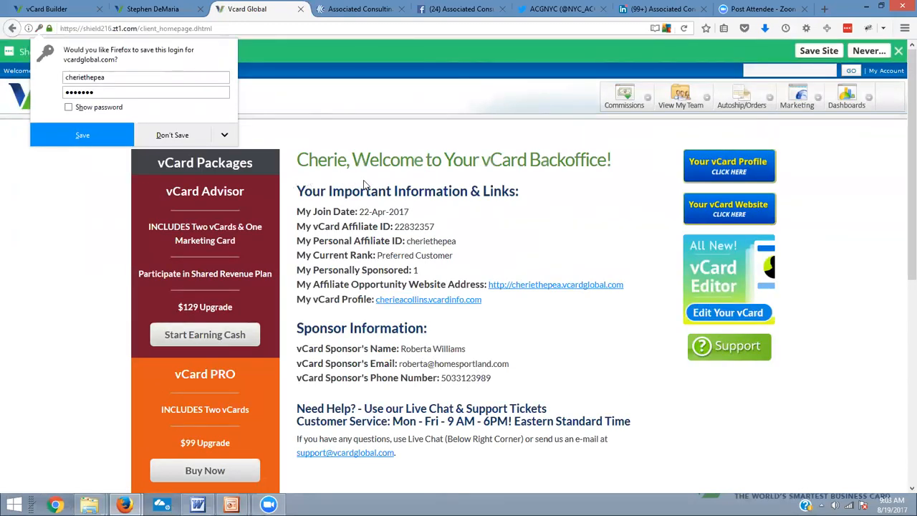
Decline saving the login in Firefox and disable the LastPass password prompt for this domain
{"action": "left_click", "coordinate": [192, 135]}
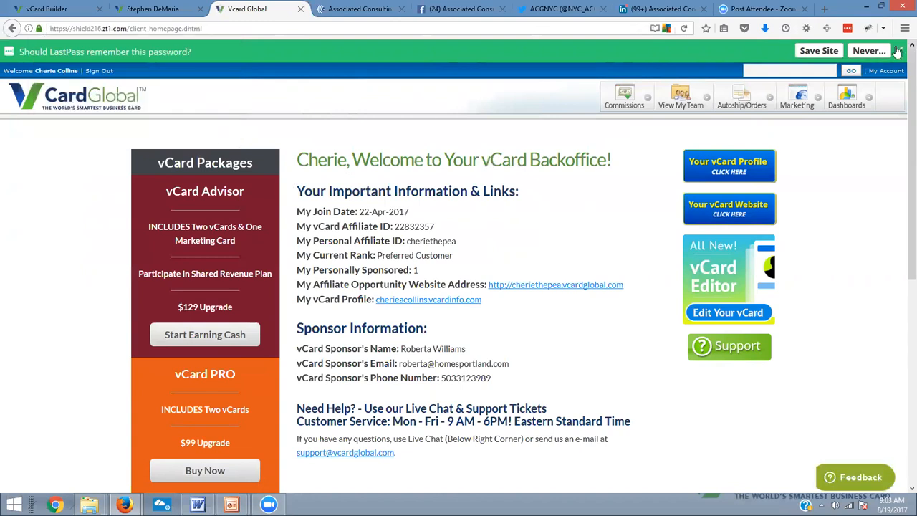
{"action": "left_click", "coordinate": [868, 51]}
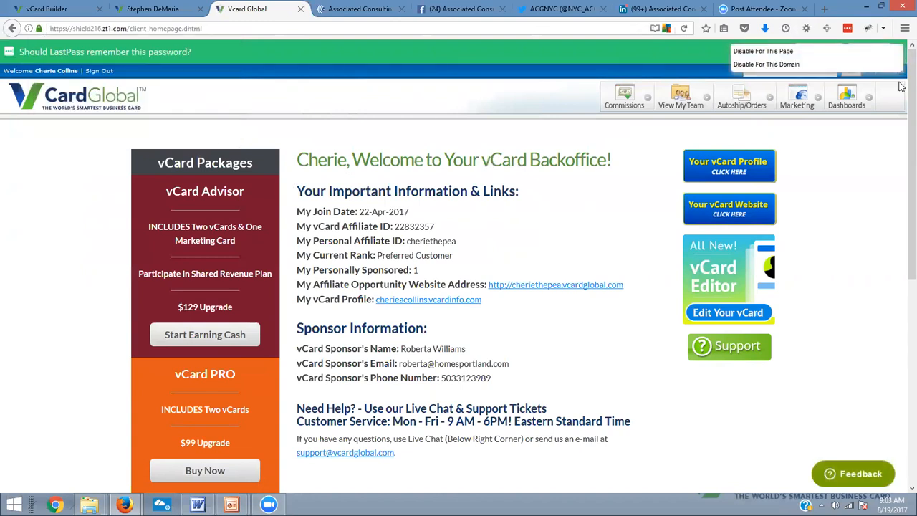
{"action": "left_click", "coordinate": [760, 65]}
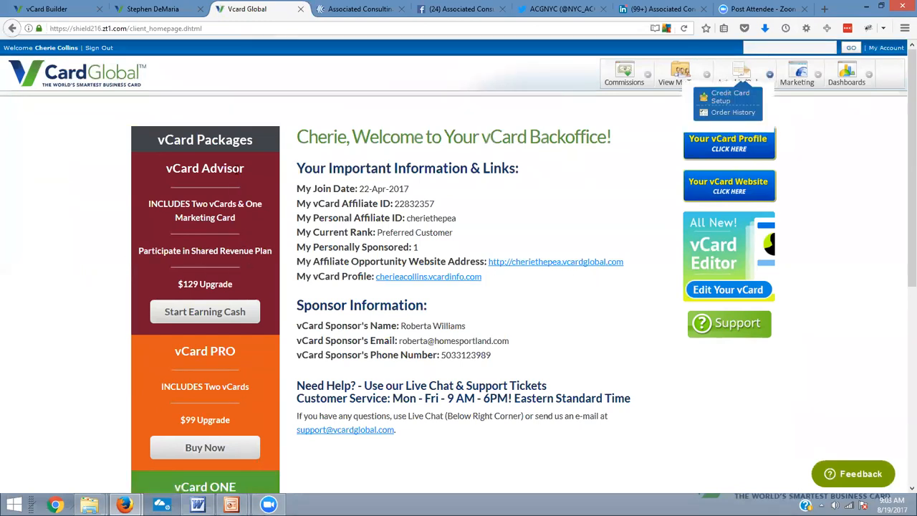
Examine the vCard Advisor, vCard PRO and vCard ONE packages and their upgrade prices on the back-office homepage
{"action": "scroll", "coordinate": [228, 230], "scroll_direction": "down", "scroll_amount": 2}
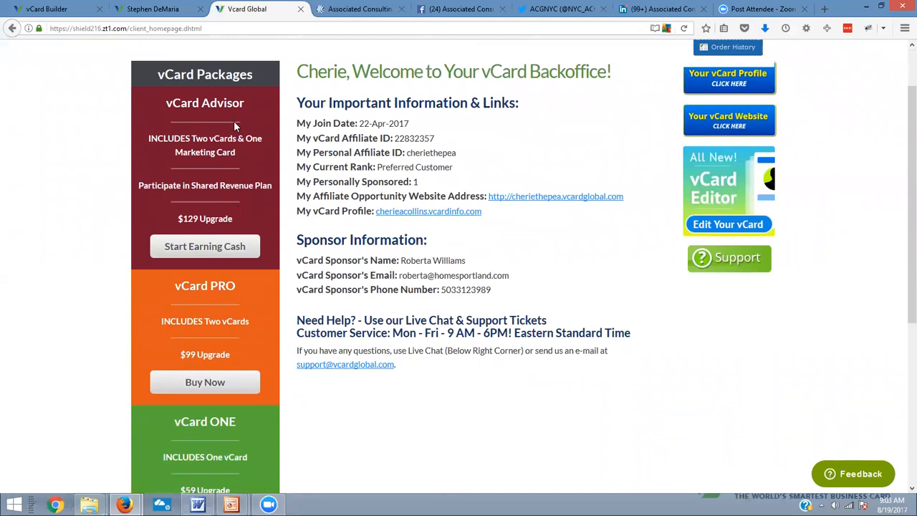
{"action": "scroll", "coordinate": [250, 350], "scroll_direction": "down", "scroll_amount": 3}
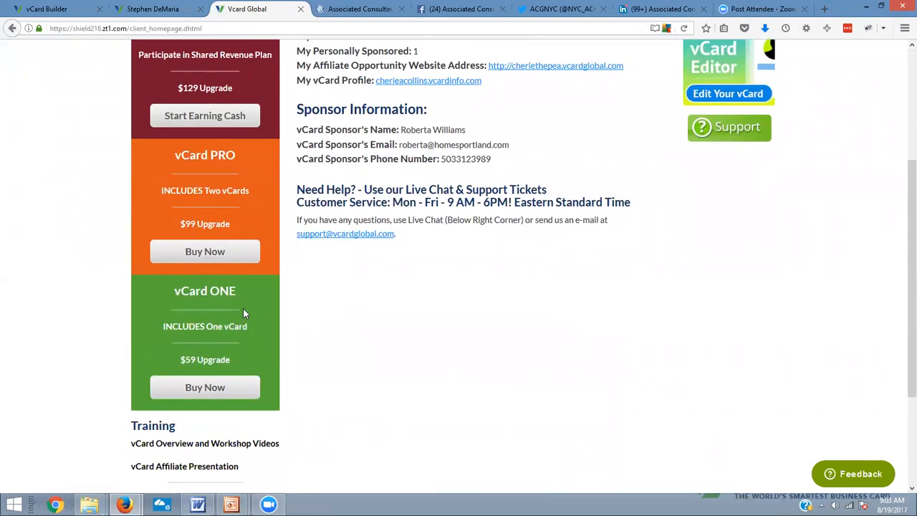
{"action": "scroll", "coordinate": [243, 308], "scroll_direction": "up", "scroll_amount": 5}
{"action": "scroll", "coordinate": [246, 231], "scroll_direction": "down", "scroll_amount": 1}
{"action": "scroll", "coordinate": [215, 179], "scroll_direction": "down", "scroll_amount": 1}
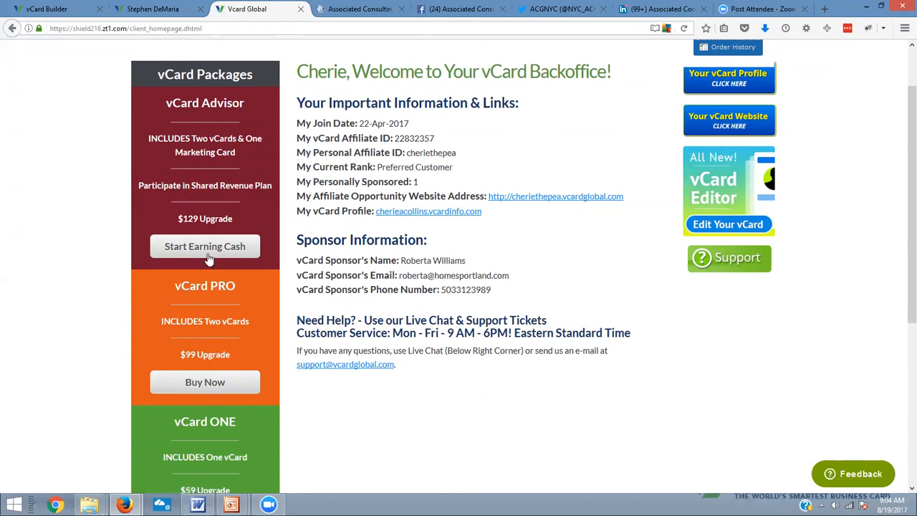
{"action": "scroll", "coordinate": [185, 200], "scroll_direction": "down", "scroll_amount": 3}
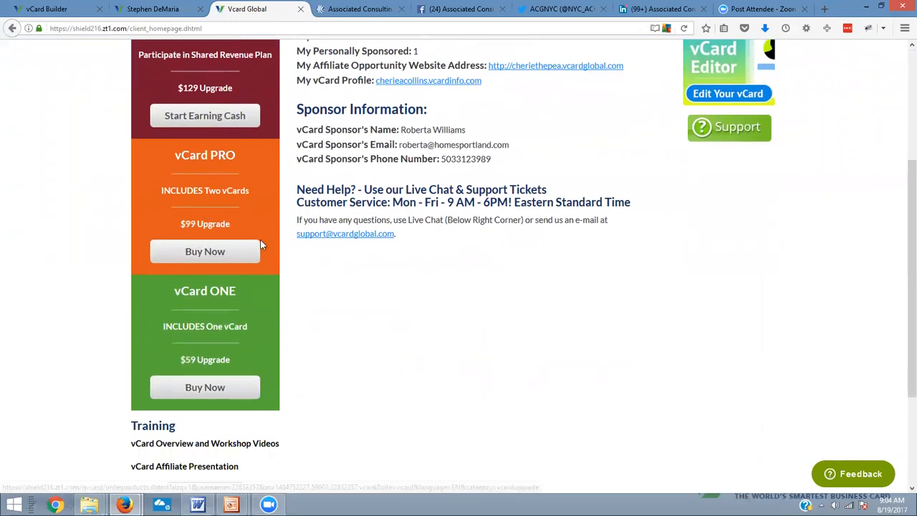
{"action": "scroll", "coordinate": [251, 349], "scroll_direction": "down", "scroll_amount": 2}
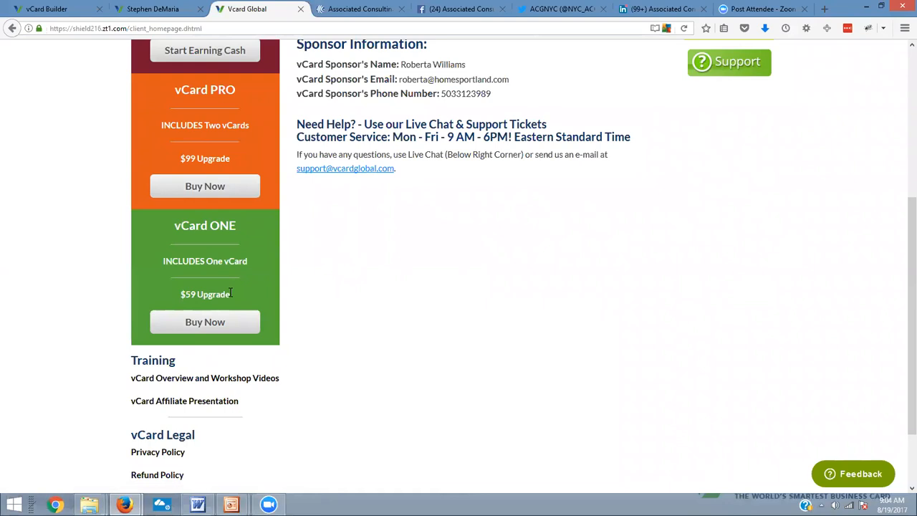
{"action": "scroll", "coordinate": [230, 292], "scroll_direction": "up", "scroll_amount": 6}
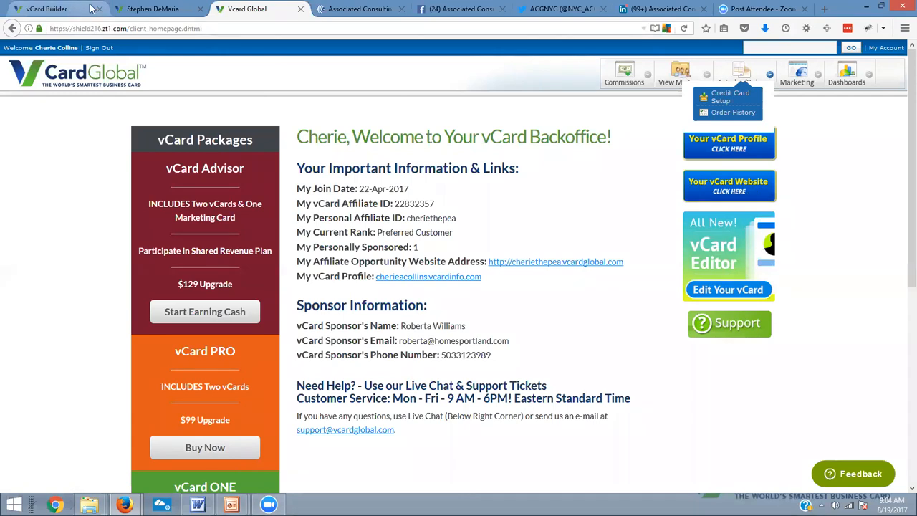
Return to the vCard Builder page and start the Set-up Wizard for the existing vCard at its Contact Info stage
{"action": "left_click", "coordinate": [154, 7]}
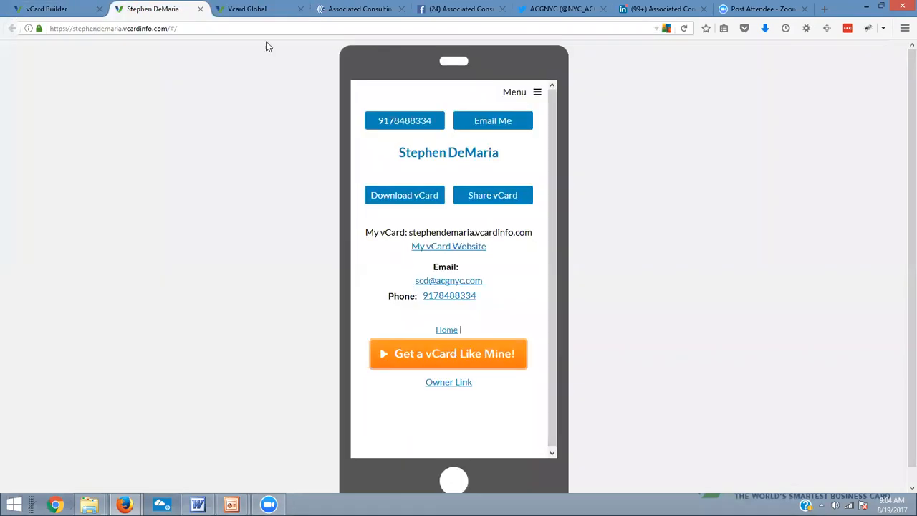
{"action": "left_click", "coordinate": [46, 7]}
{"action": "scroll", "coordinate": [465, 143], "scroll_direction": "down", "scroll_amount": 3}
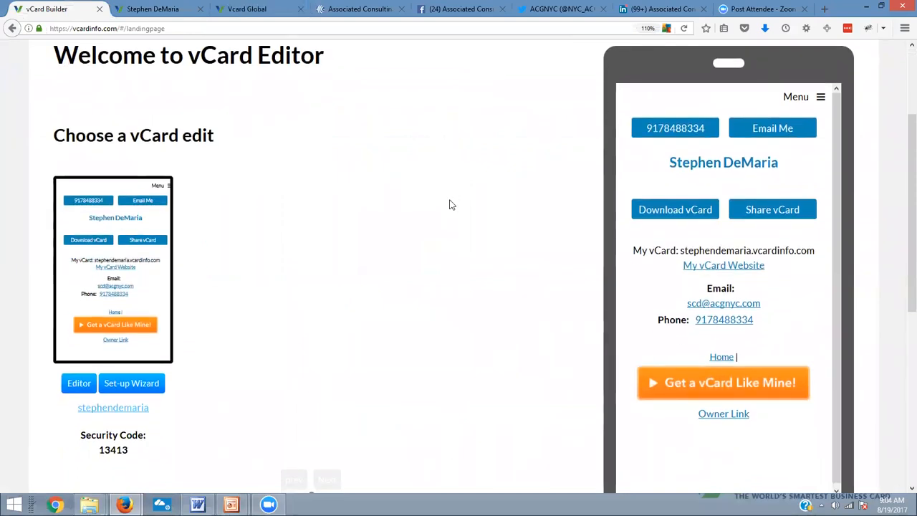
{"action": "scroll", "coordinate": [446, 232], "scroll_direction": "up", "scroll_amount": 3}
{"action": "scroll", "coordinate": [389, 252], "scroll_direction": "down", "scroll_amount": 5}
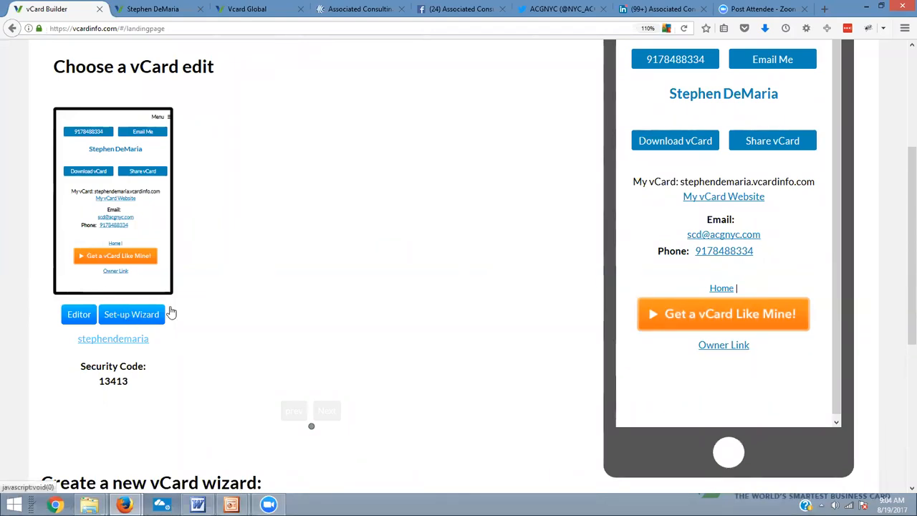
{"action": "scroll", "coordinate": [107, 258], "scroll_direction": "down", "scroll_amount": 2}
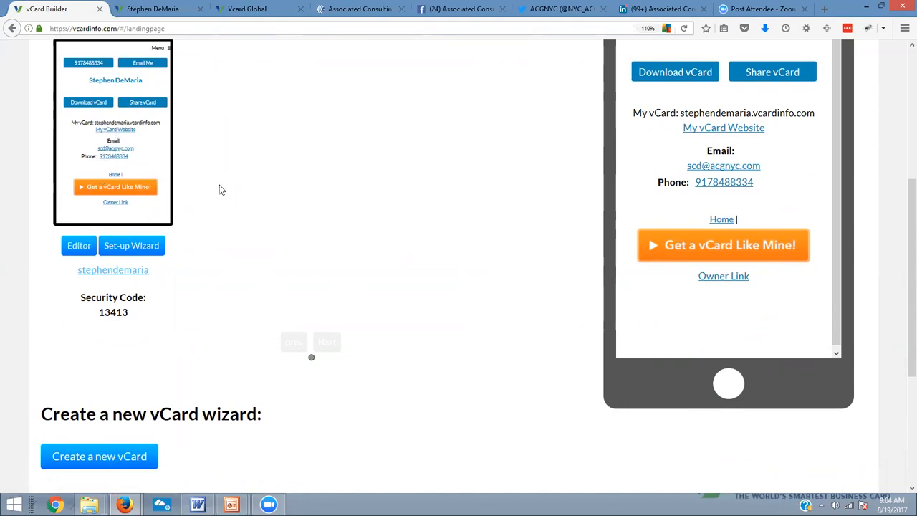
{"action": "left_click", "coordinate": [133, 246]}
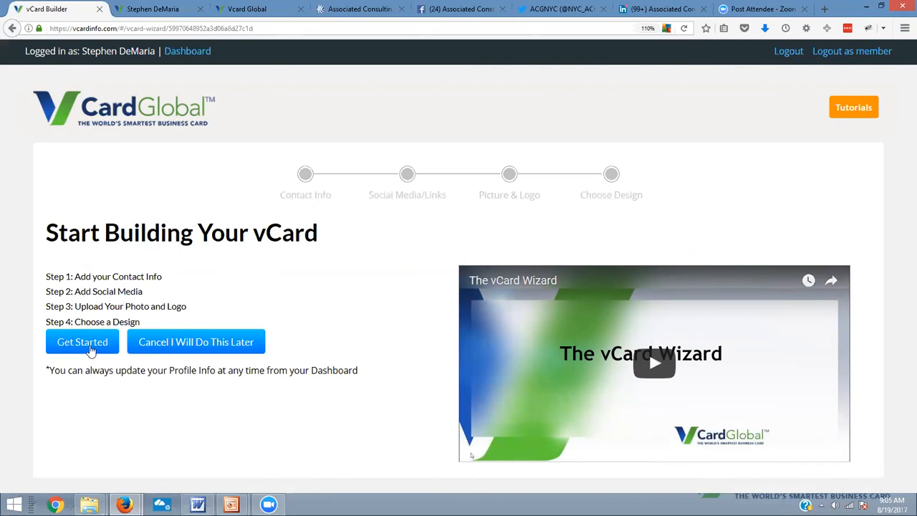
{"action": "left_click", "coordinate": [89, 344]}
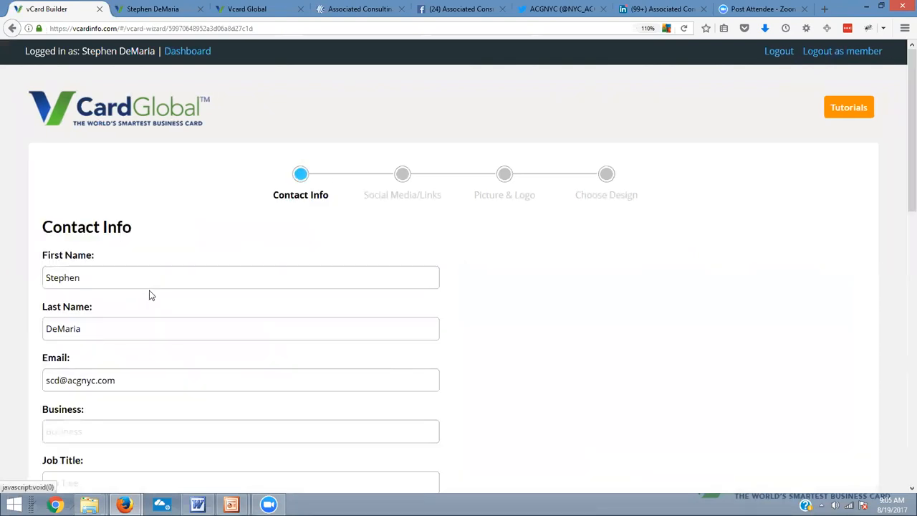
Fill in the Business field with "Associated Consulting Group Inc.", copied from the biography document open in Word
{"action": "scroll", "coordinate": [150, 296], "scroll_direction": "down", "scroll_amount": 2}
{"action": "left_click", "coordinate": [92, 291]}
{"action": "scroll", "coordinate": [285, 346], "scroll_direction": "down", "scroll_amount": 1}
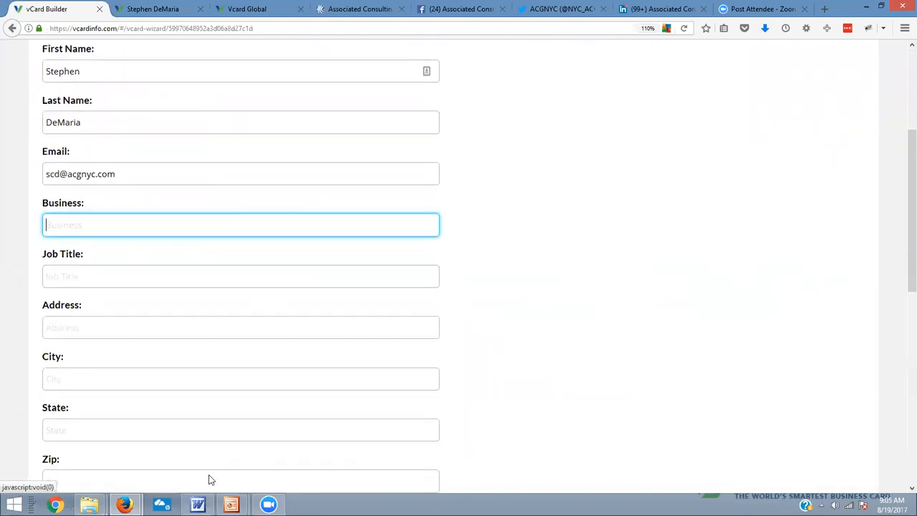
{"action": "left_click", "coordinate": [198, 504]}
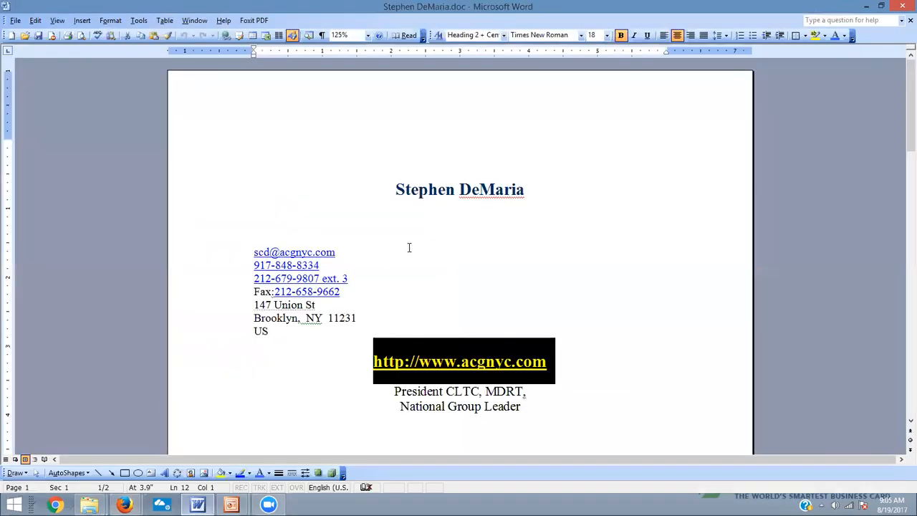
{"action": "left_click", "coordinate": [581, 327]}
{"action": "scroll", "coordinate": [582, 331], "scroll_direction": "down", "scroll_amount": 1}
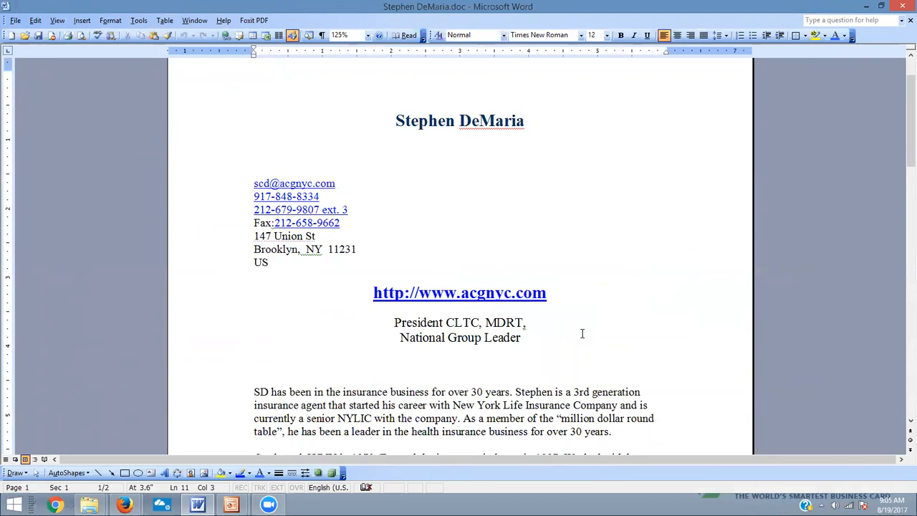
{"action": "scroll", "coordinate": [582, 333], "scroll_direction": "down", "scroll_amount": 4}
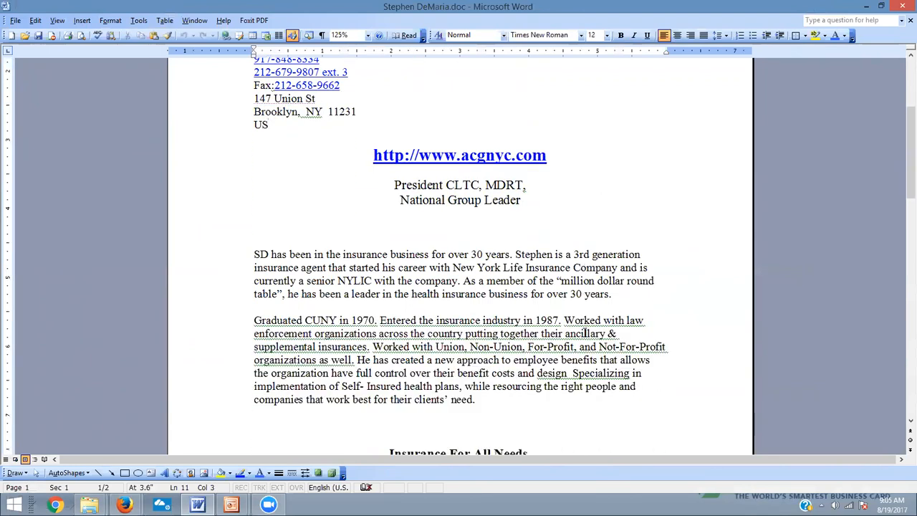
{"action": "scroll", "coordinate": [584, 333], "scroll_direction": "down", "scroll_amount": 3}
{"action": "left_click_drag", "start_coordinate": [421, 378], "coordinate": [266, 378]}
{"action": "key", "text": "ctrl+c"}
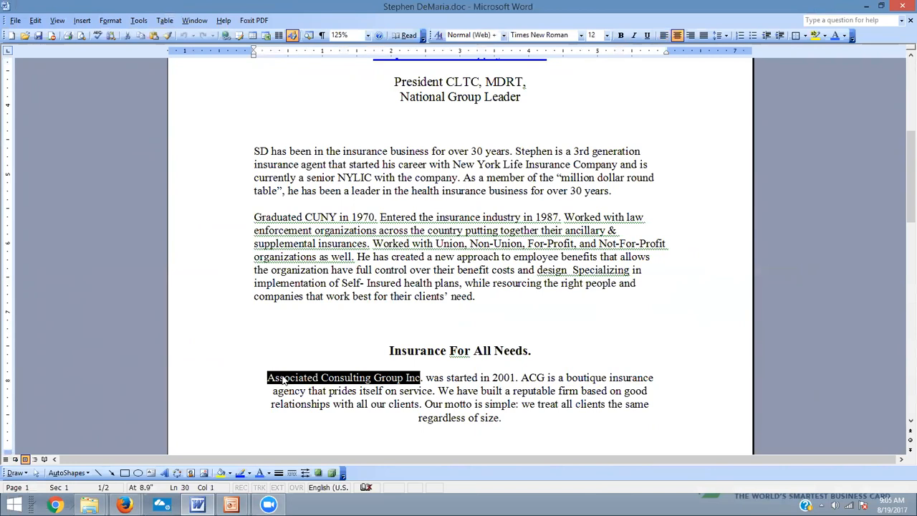
{"action": "key", "text": "alt+Tab"}
{"action": "key", "text": "ctrl+v"}
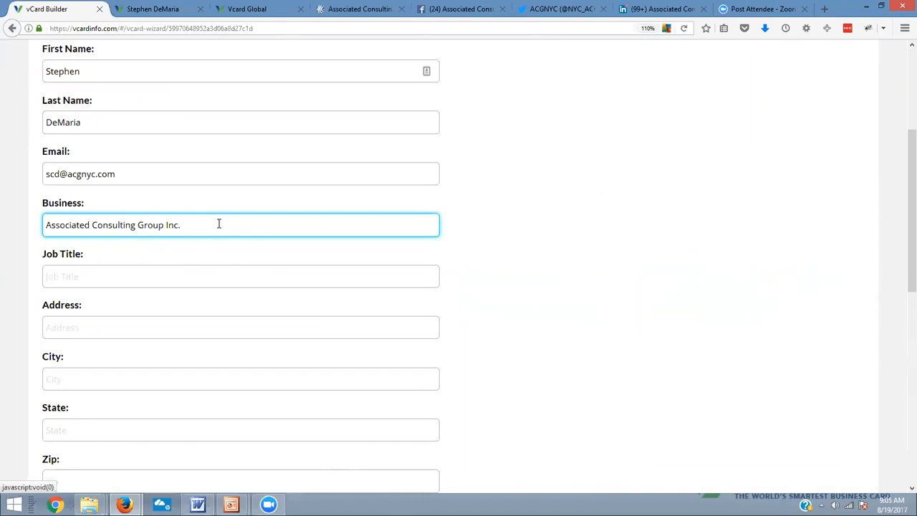
Fill in the Job Title field with "President CLTC, MDRT" copied from the Word document, removing the trailing comma
{"action": "left_click", "coordinate": [57, 281]}
{"action": "key", "text": "alt+Tab"}
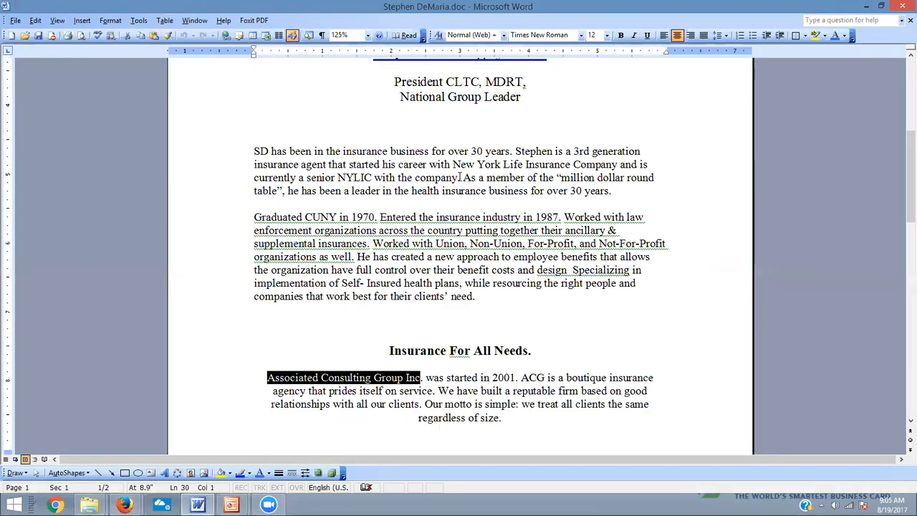
{"action": "scroll", "coordinate": [459, 177], "scroll_direction": "up", "scroll_amount": 3}
{"action": "left_click_drag", "start_coordinate": [527, 185], "coordinate": [394, 185]}
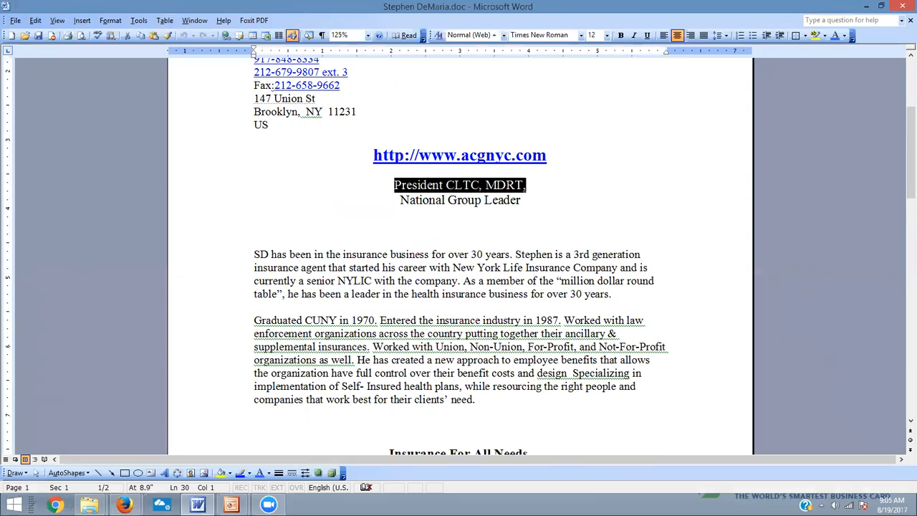
{"action": "key", "text": "ctrl+c"}
{"action": "key", "text": "alt+Tab"}
{"action": "left_click", "coordinate": [117, 280]}
{"action": "key", "text": "ctrl+v"}
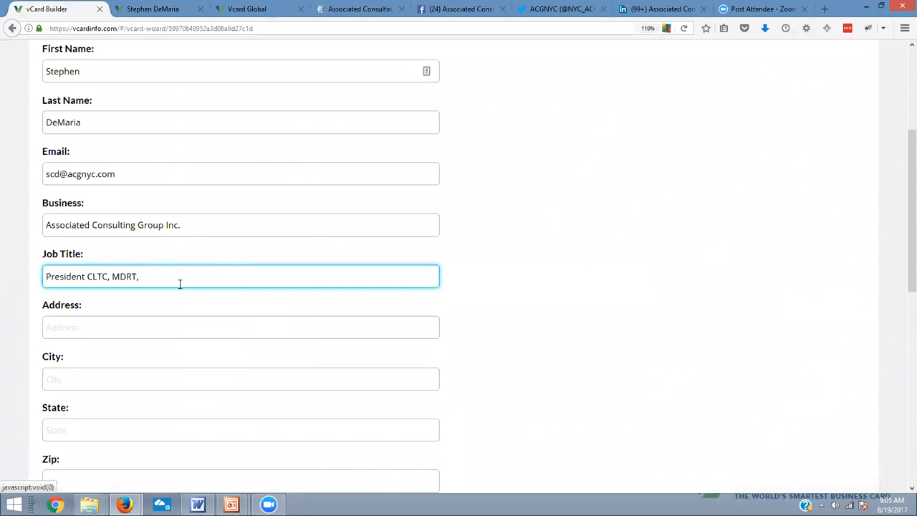
{"action": "key", "text": "alt+Tab"}
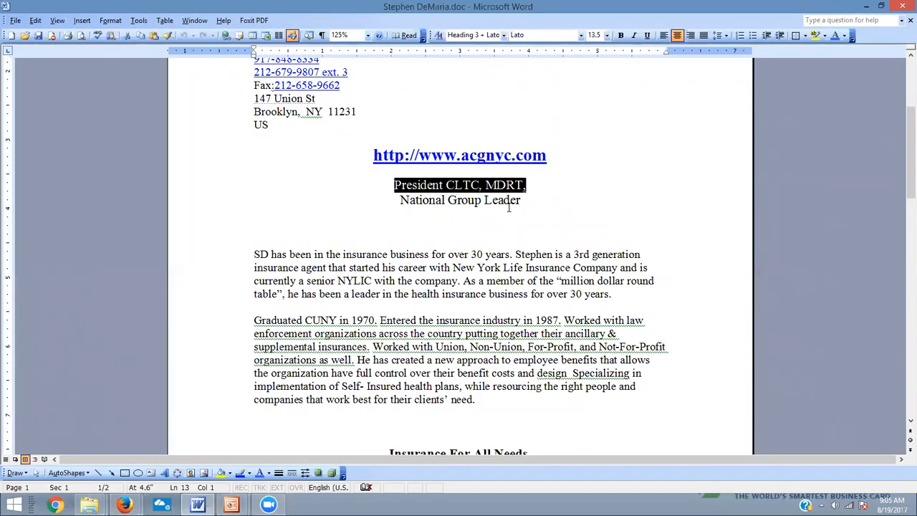
{"action": "scroll", "coordinate": [524, 205], "scroll_direction": "up", "scroll_amount": 1}
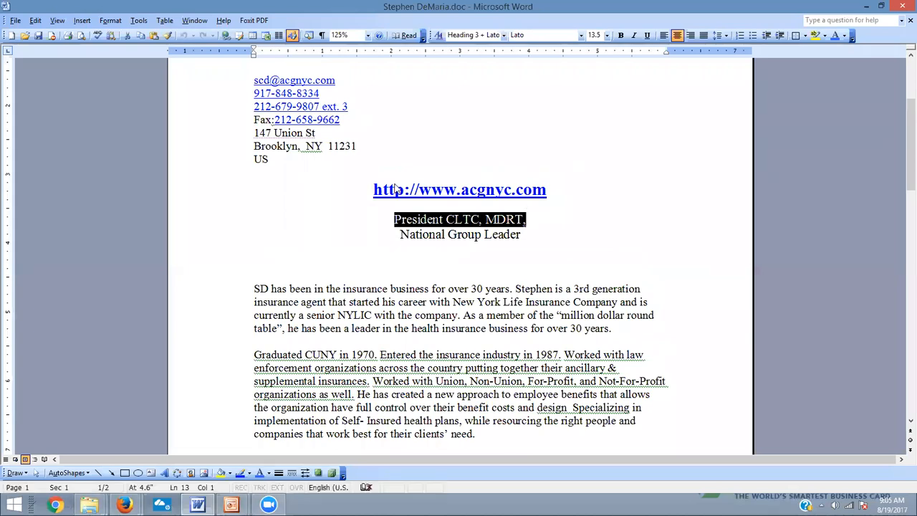
{"action": "key", "text": "alt+Tab"}
Copy the street address from the Word document's contact details into the wizard's Address field
{"action": "key", "text": "alt+Tab"}
{"action": "left_click_drag", "start_coordinate": [319, 133], "coordinate": [255, 133]}
{"action": "key", "text": "alt+Tab"}
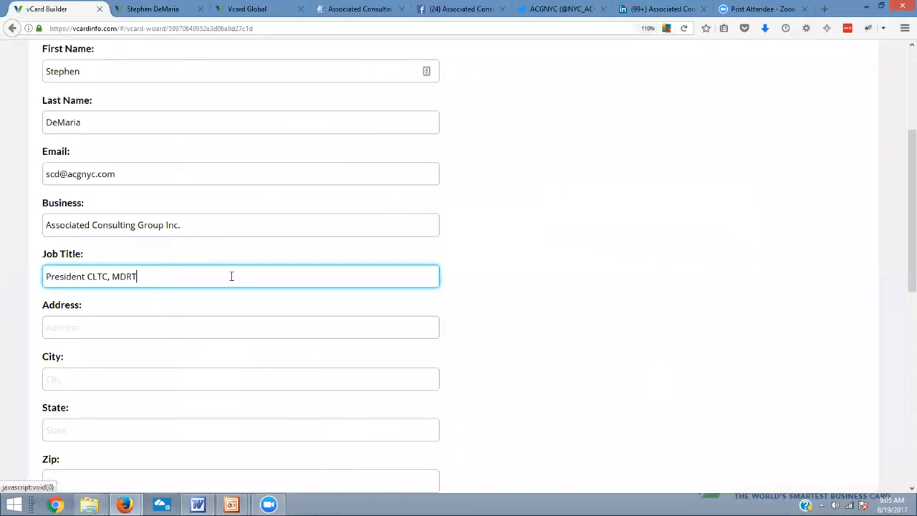
{"action": "left_click", "coordinate": [167, 318]}
{"action": "key", "text": "ctrl+v"}
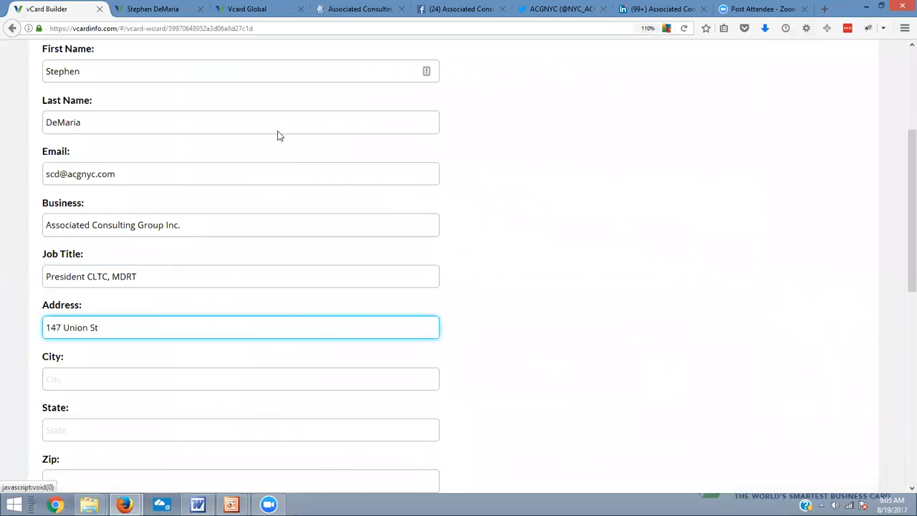
Fill in the City field from the address line in the Word document, cutting out the state and zip code after the city name
{"action": "key", "text": "alt+Tab"}
{"action": "left_click_drag", "start_coordinate": [355, 147], "coordinate": [246, 149]}
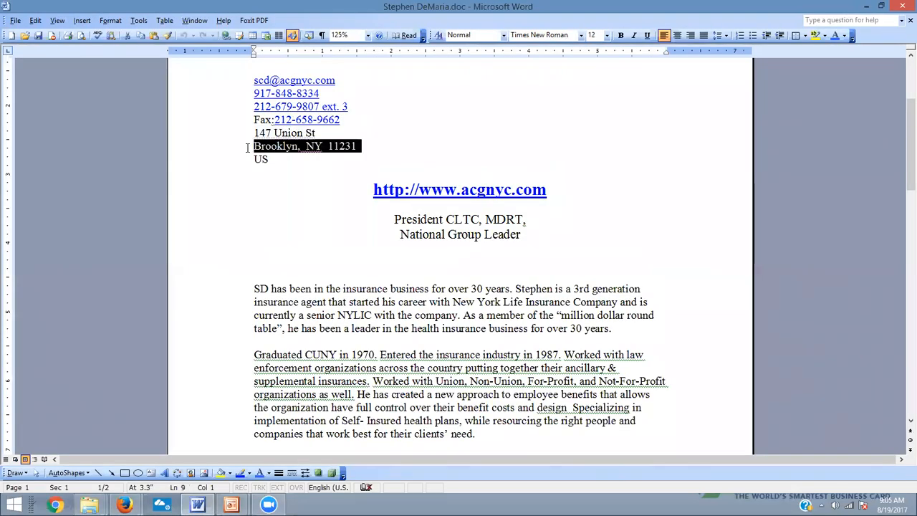
{"action": "left_click", "coordinate": [346, 166], "text": "ctrl"}
{"action": "left_click", "coordinate": [358, 163]}
{"action": "left_click_drag", "start_coordinate": [356, 148], "coordinate": [272, 145]}
{"action": "key", "text": "alt+Tab"}
{"action": "left_click", "coordinate": [137, 374]}
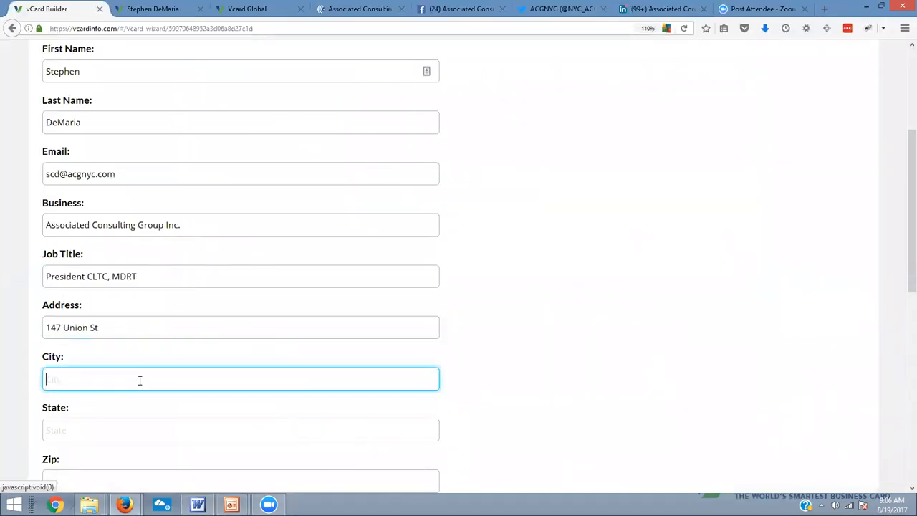
{"action": "key", "text": "ctrl+v"}
{"action": "key", "text": "ctrl+shift+Left"}
{"action": "key", "text": "ctrl+shift+Left"}
{"action": "key", "text": "ctrl+shift+Left"}
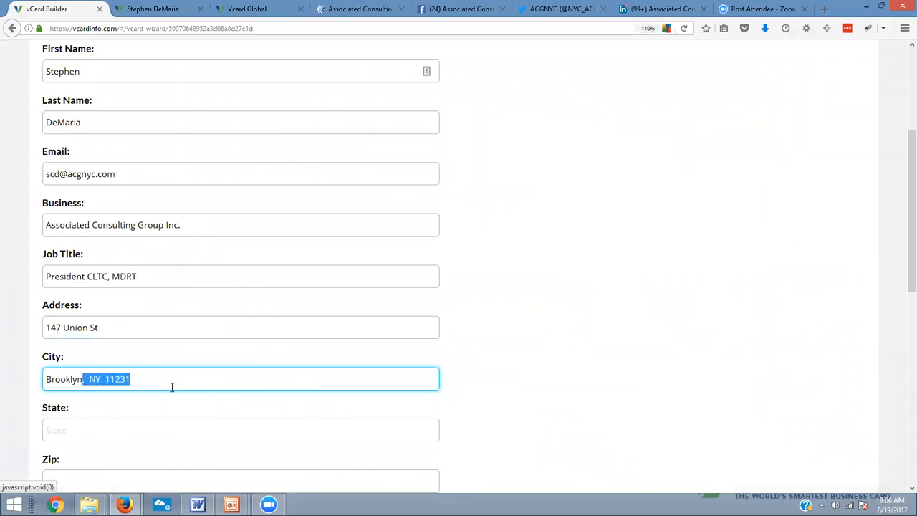
{"action": "key", "text": "ctrl+x"}
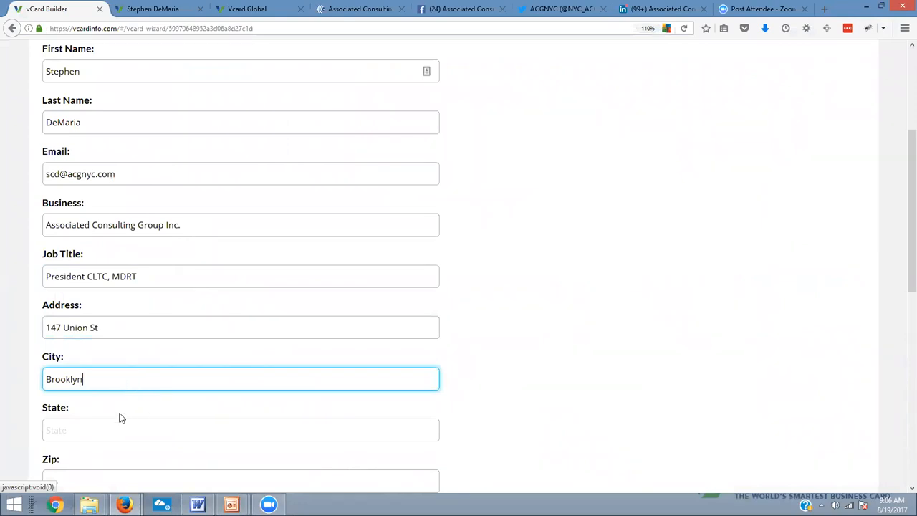
Paste the cut text into the State field and trim it to the state abbreviation alone
{"action": "left_click", "coordinate": [118, 423]}
{"action": "key", "text": "ctrl+v"}
{"action": "scroll", "coordinate": [118, 408], "scroll_direction": "down", "scroll_amount": 1}
{"action": "scroll", "coordinate": [86, 344], "scroll_direction": "down", "scroll_amount": 3}
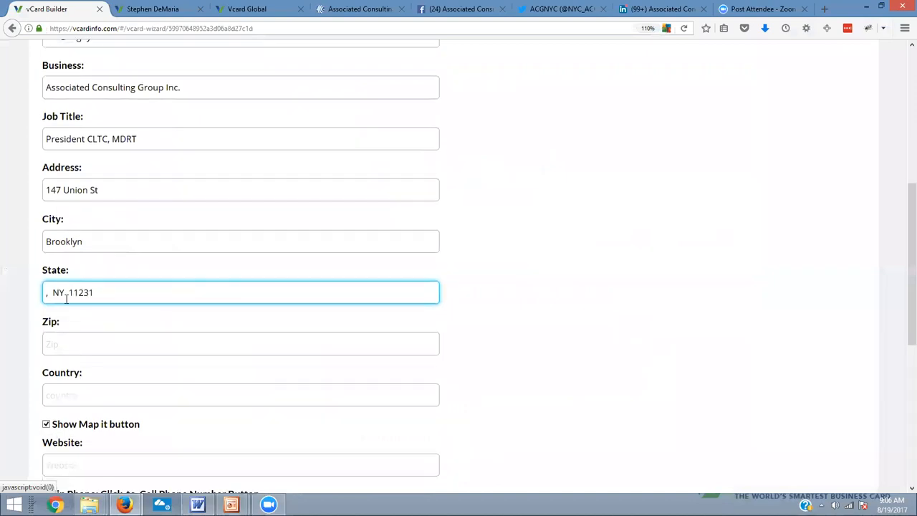
{"action": "left_click_drag", "start_coordinate": [54, 294], "coordinate": [45, 292]}
{"action": "key", "text": "BackSpace"}
{"action": "left_click_drag", "start_coordinate": [103, 293], "coordinate": [57, 293]}
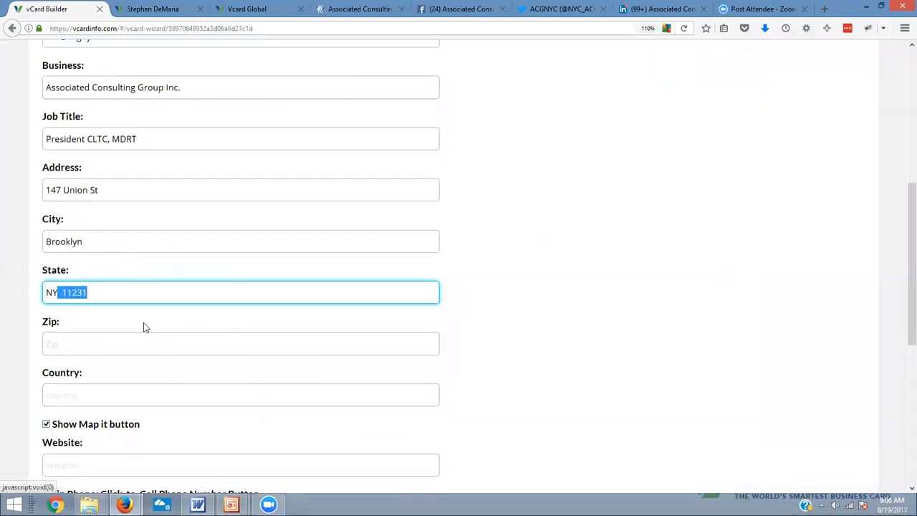
{"action": "key", "text": "BackSpace"}
Fill in the Zip field with the client's zip code and remove the leading spaces
{"action": "left_click", "coordinate": [114, 343]}
{"action": "key", "text": "ctrl+v"}
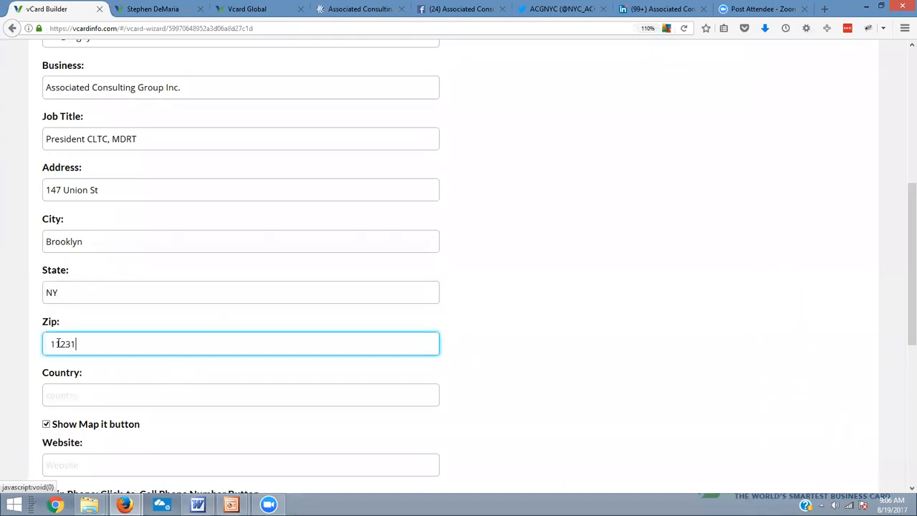
{"action": "left_click_drag", "start_coordinate": [50, 345], "coordinate": [25, 351]}
{"action": "key", "text": "BackSpace"}
{"action": "left_click_drag", "start_coordinate": [125, 189], "coordinate": [5, 189]}
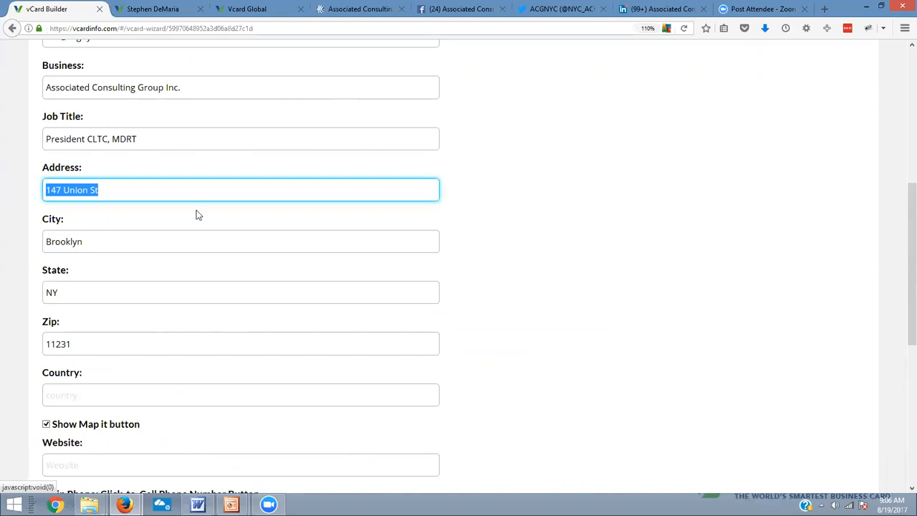
{"action": "key", "text": "BackSpace"}
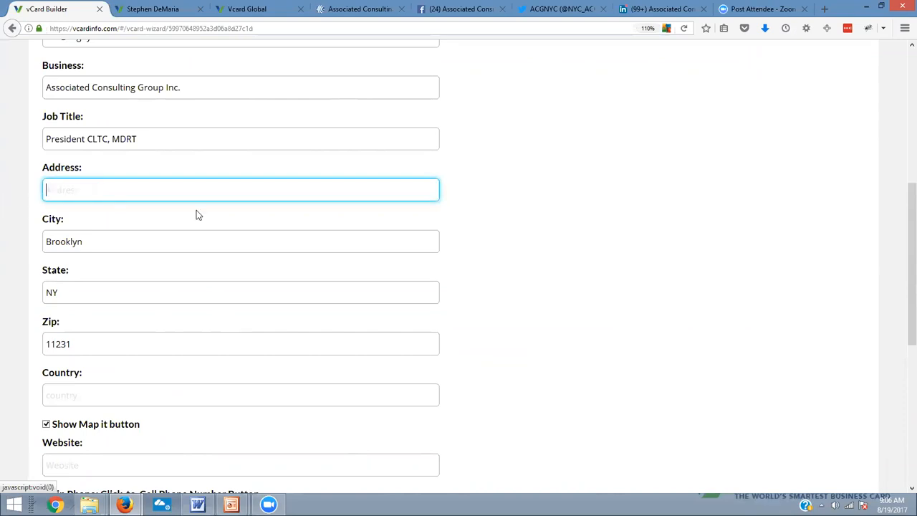
{"action": "left_click", "coordinate": [196, 214]}
{"action": "left_click", "coordinate": [122, 191]}
{"action": "key", "text": "ctrl+z"}
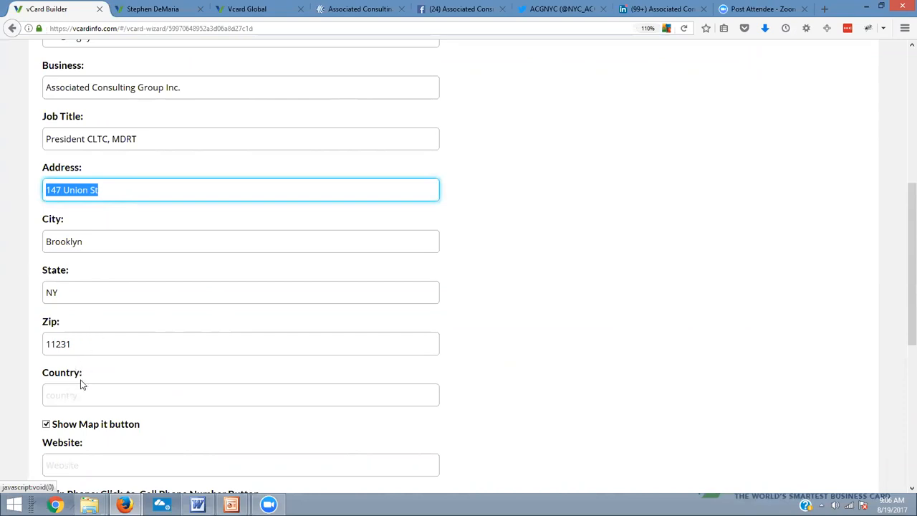
Add a period after the abbreviation "St" at the end of the Address field
{"action": "scroll", "coordinate": [95, 371], "scroll_direction": "down", "scroll_amount": 2}
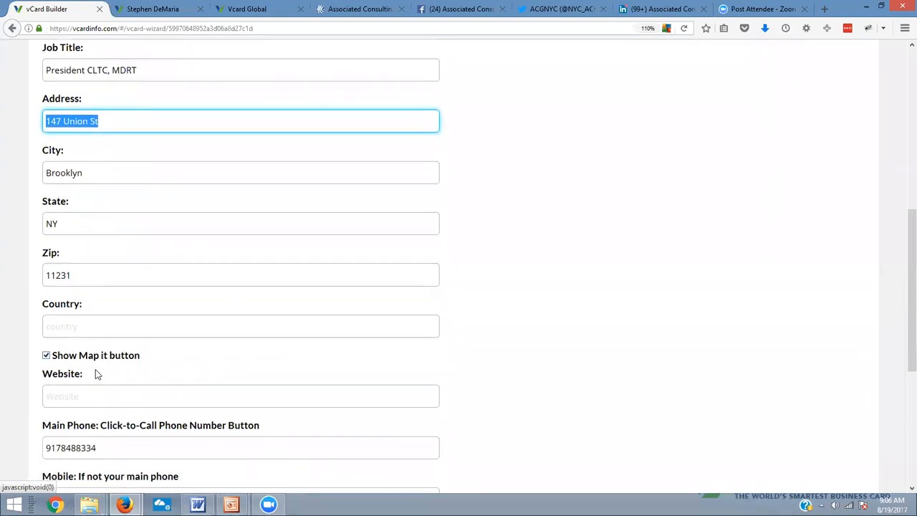
{"action": "left_click", "coordinate": [119, 117]}
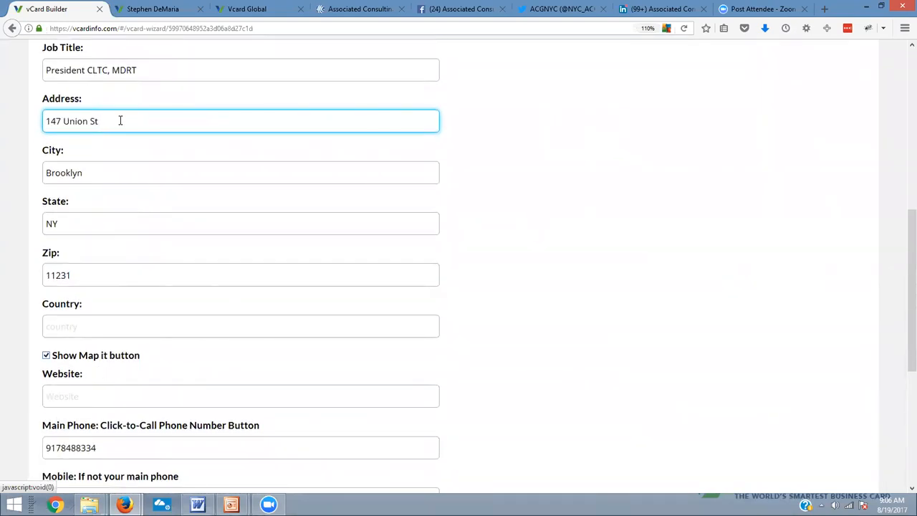
{"action": "type", "text": "."}
{"action": "scroll", "coordinate": [133, 374], "scroll_direction": "down", "scroll_amount": 1}
{"action": "scroll", "coordinate": [133, 374], "scroll_direction": "down", "scroll_amount": 2}
{"action": "left_click", "coordinate": [147, 334]}
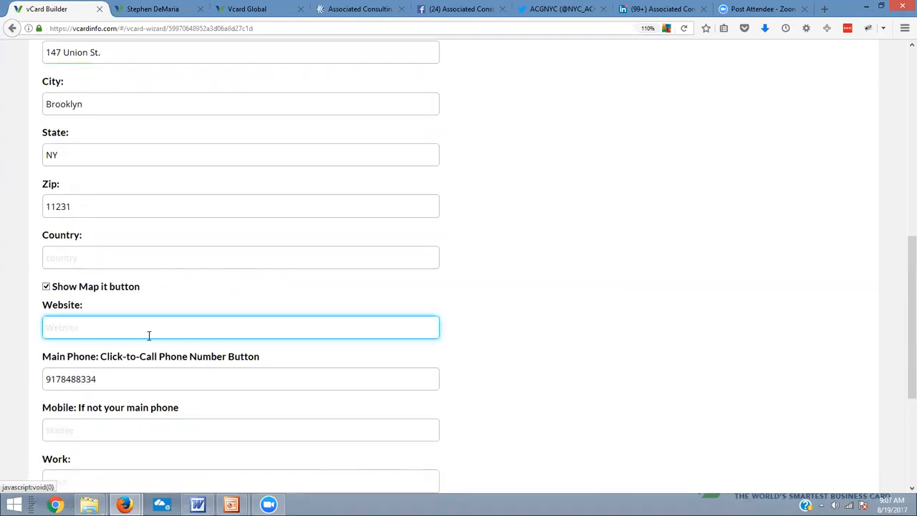
{"action": "key", "text": "alt+Tab"}
{"action": "left_click_drag", "start_coordinate": [556, 192], "coordinate": [373, 192]}
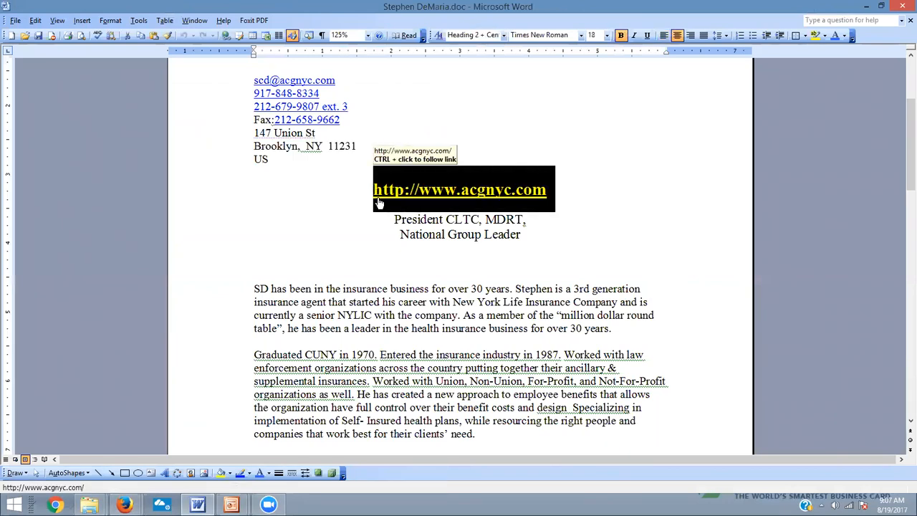
{"action": "key", "text": "ctrl+c"}
{"action": "key", "text": "alt+Tab"}
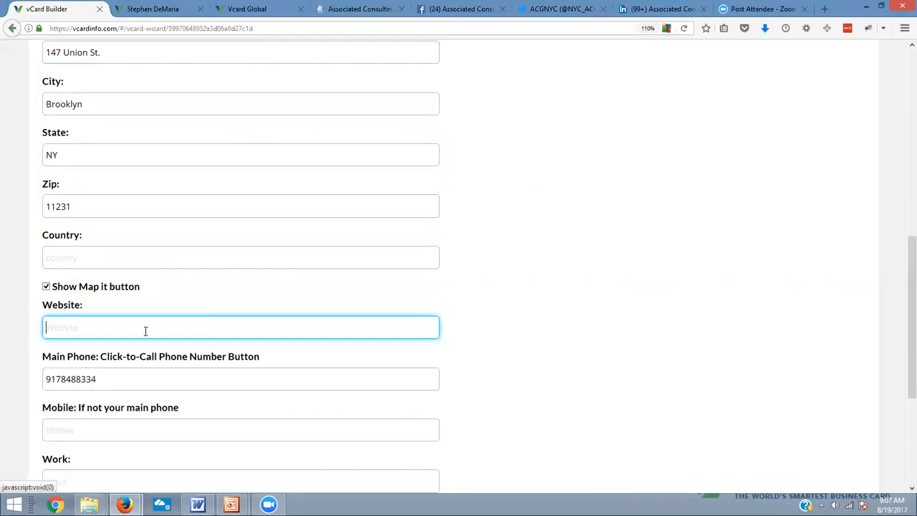
{"action": "right_click", "coordinate": [146, 333]}
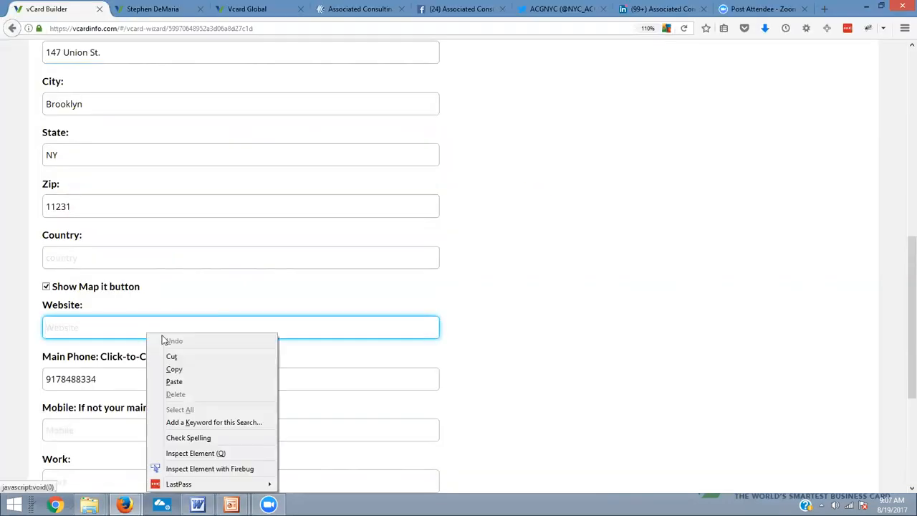
{"action": "left_click", "coordinate": [176, 381]}
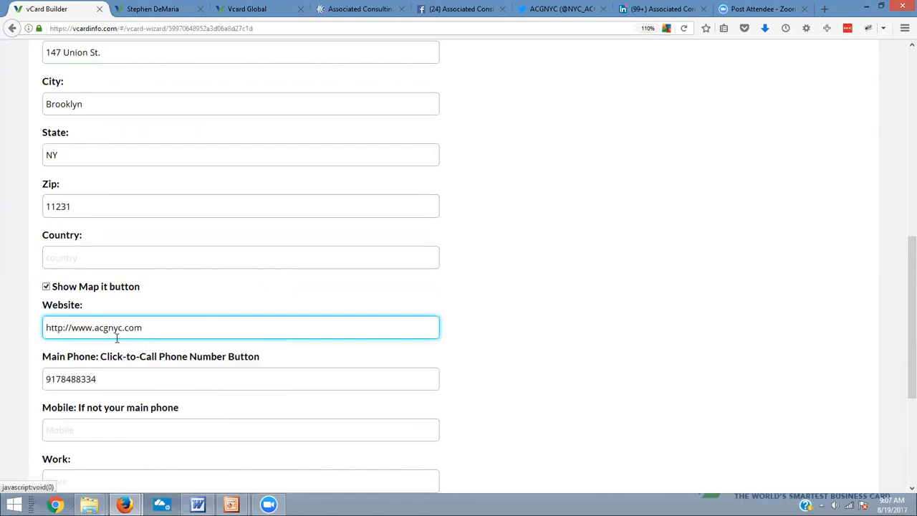
Format the Main Phone number with hyphens after the area code and after the next three digits
{"action": "scroll", "coordinate": [118, 358], "scroll_direction": "down", "scroll_amount": 5}
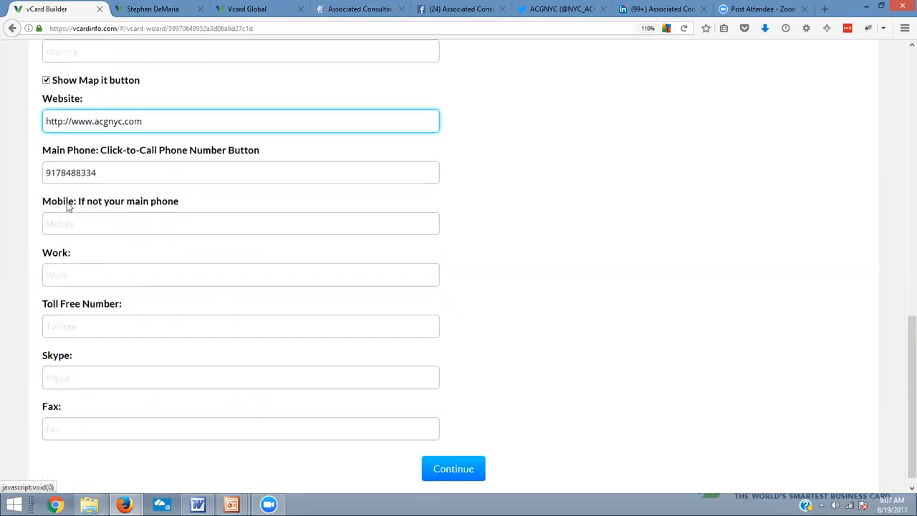
{"action": "left_click", "coordinate": [57, 173]}
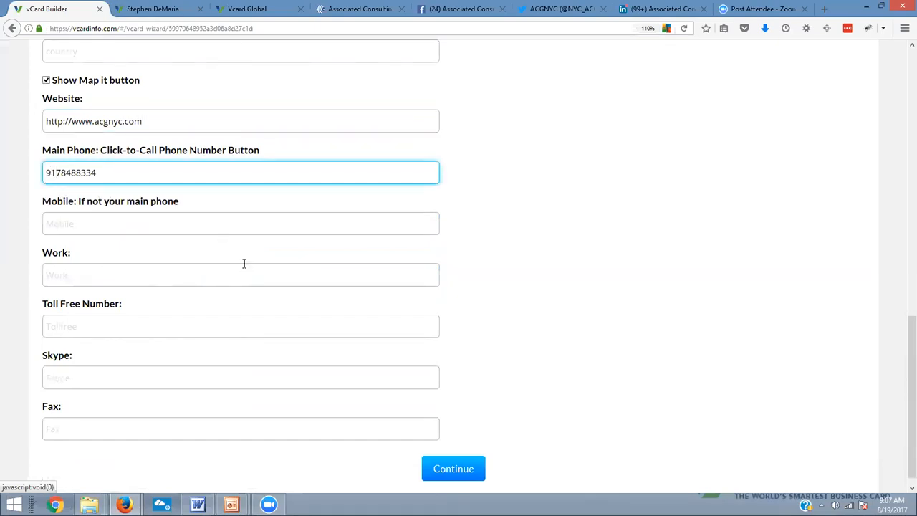
{"action": "key", "text": "Right"}
{"action": "type", "text": "-"}
{"action": "key", "text": "Right"}
{"action": "key", "text": "Right"}
{"action": "key", "text": "Right"}
{"action": "type", "text": "-"}
{"action": "left_click", "coordinate": [156, 222]}
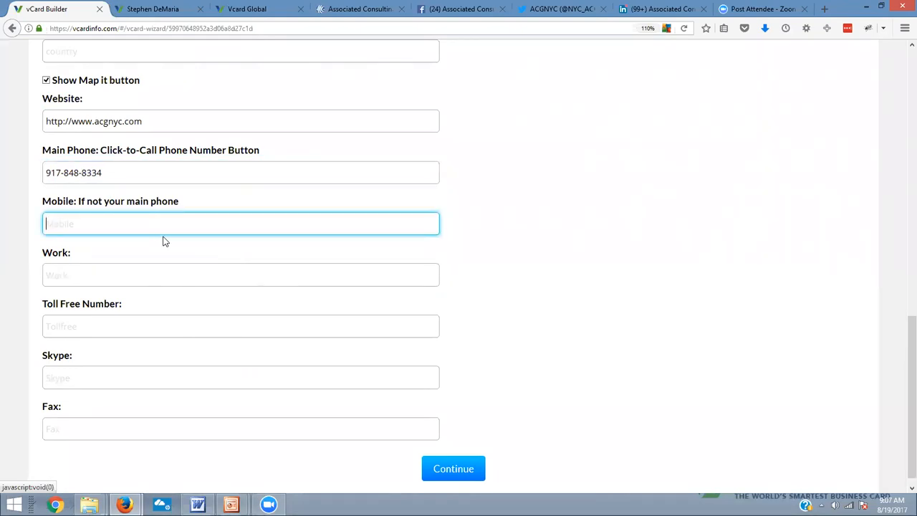
{"action": "left_click", "coordinate": [128, 176]}
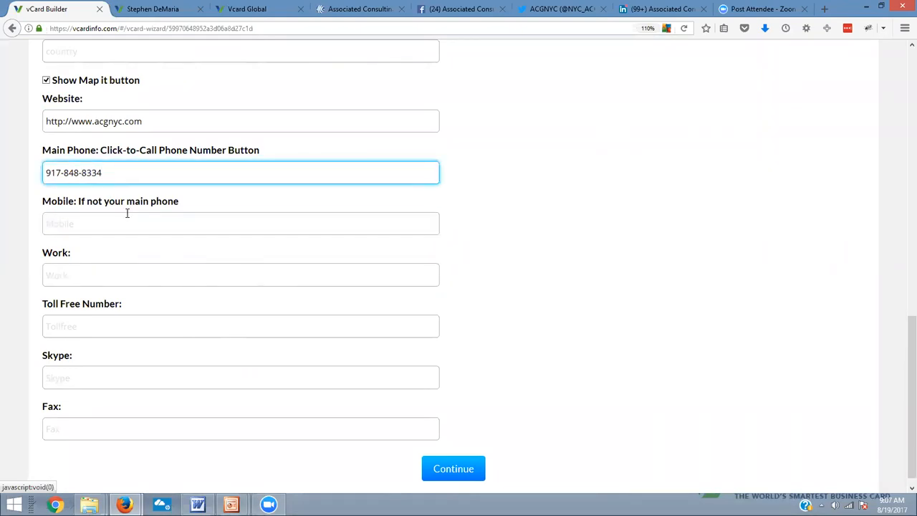
{"action": "left_click", "coordinate": [111, 227]}
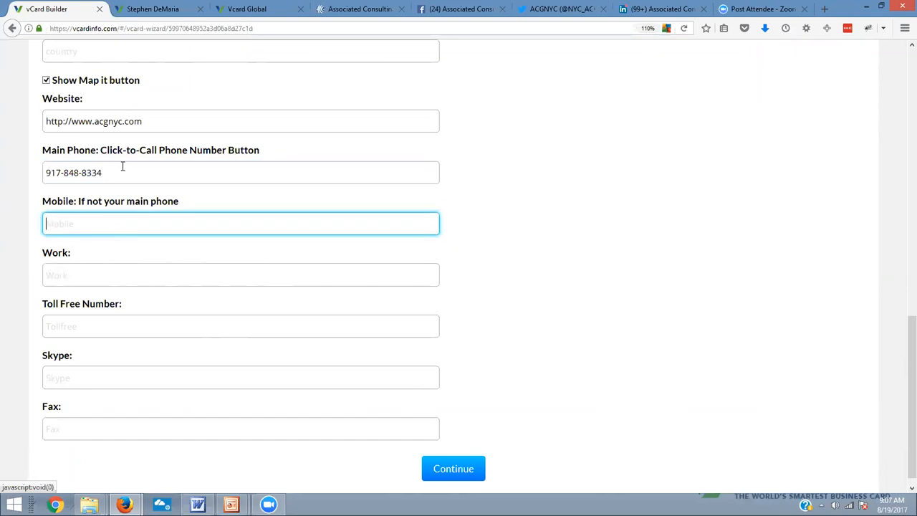
Copy the office phone number with its extension from the Word document into the Work field
{"action": "left_click", "coordinate": [80, 275]}
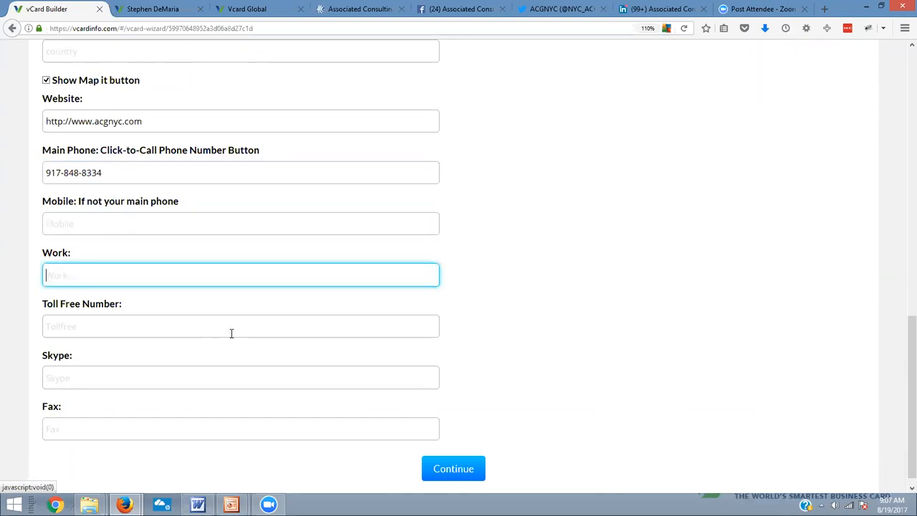
{"action": "key", "text": "alt+Tab"}
{"action": "triple_click", "coordinate": [351, 106]}
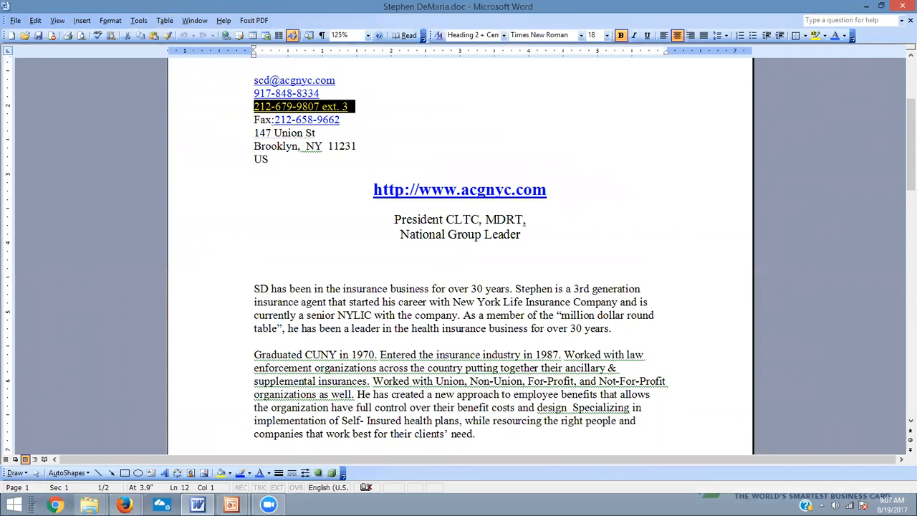
{"action": "key", "text": "alt+Tab"}
{"action": "key", "text": "ctrl+v"}
{"action": "left_click", "coordinate": [181, 290]}
Copy the fax number from the Word document into the Fax field and continue to the Social Media/Links stage
{"action": "left_click", "coordinate": [136, 333]}
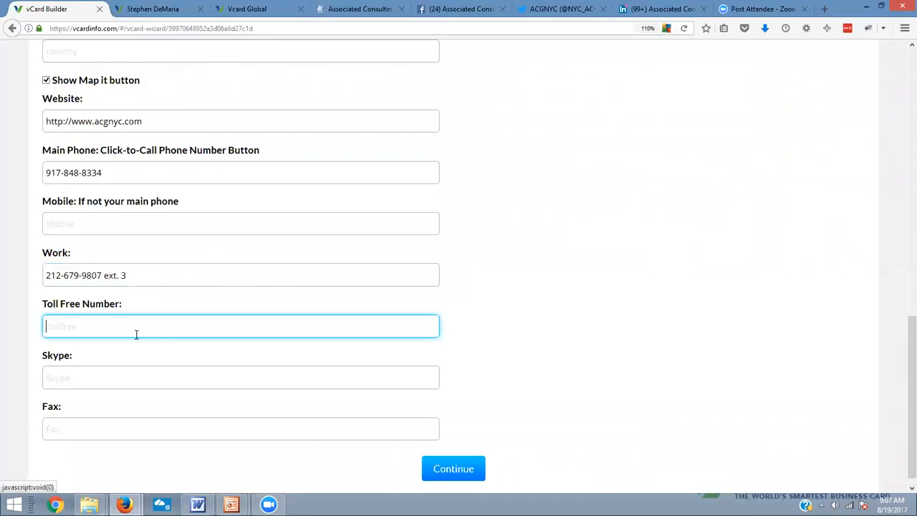
{"action": "key", "text": "alt+Tab"}
{"action": "left_click_drag", "start_coordinate": [345, 120], "coordinate": [274, 120]}
{"action": "right_click", "coordinate": [292, 126]}
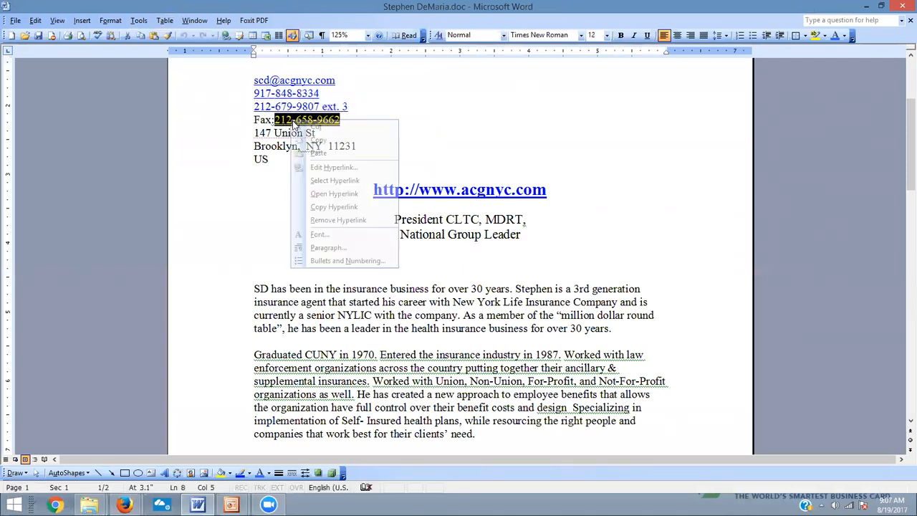
{"action": "left_click", "coordinate": [319, 140]}
{"action": "key", "text": "alt+Tab"}
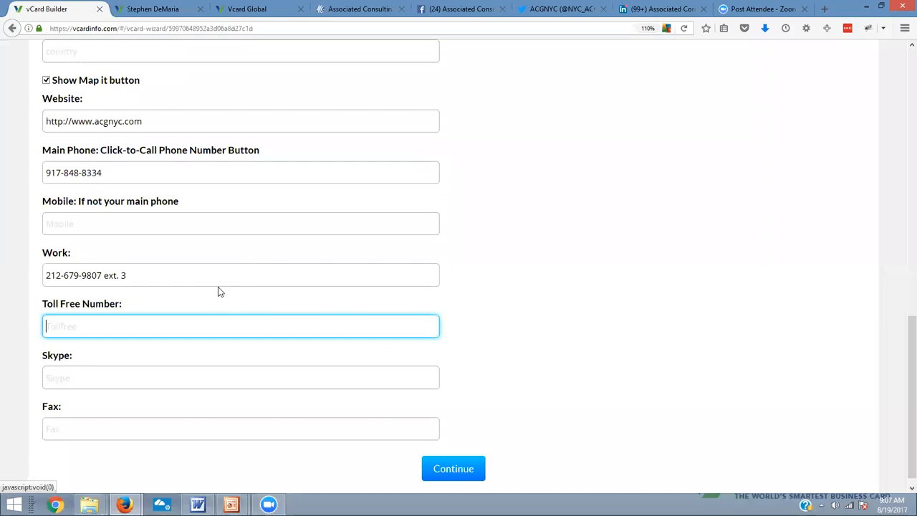
{"action": "scroll", "coordinate": [78, 386], "scroll_direction": "down", "scroll_amount": 1}
{"action": "left_click", "coordinate": [67, 419]}
{"action": "right_click", "coordinate": [67, 419]}
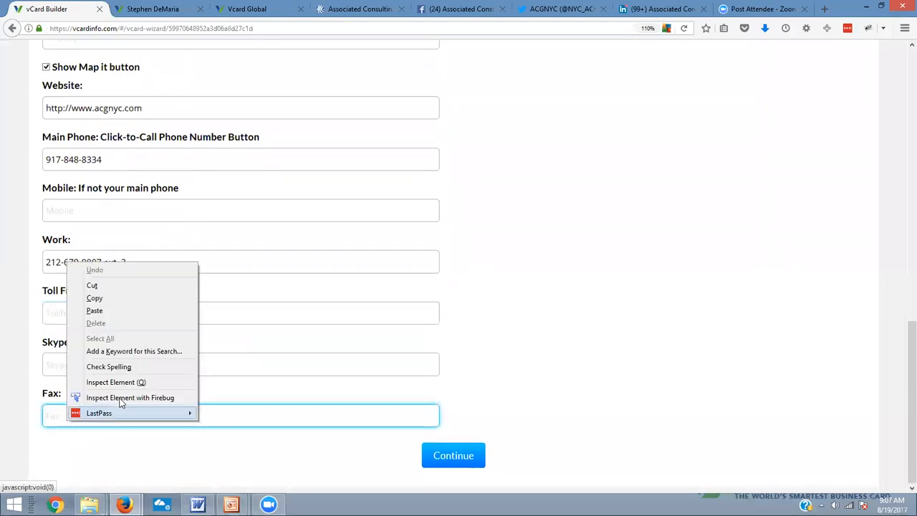
{"action": "left_click", "coordinate": [131, 312]}
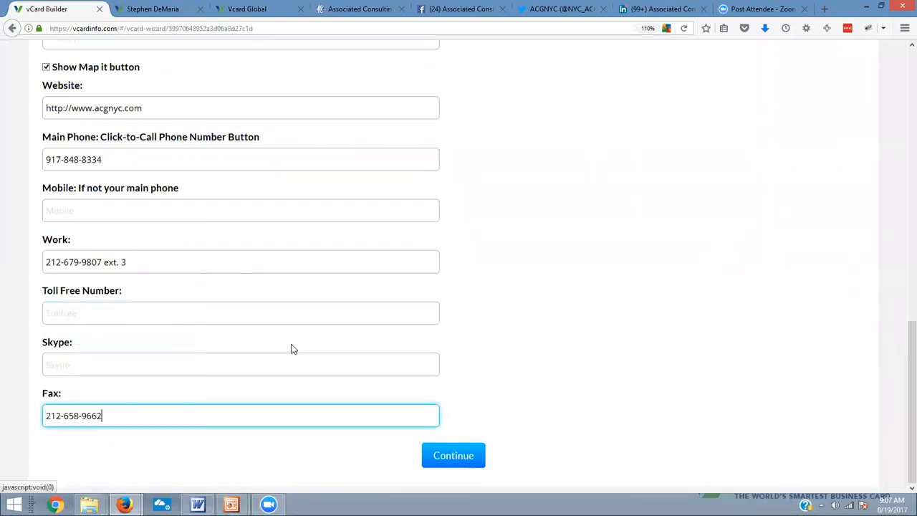
{"action": "left_click", "coordinate": [444, 457]}
{"action": "scroll", "coordinate": [399, 278], "scroll_direction": "up", "scroll_amount": 15}
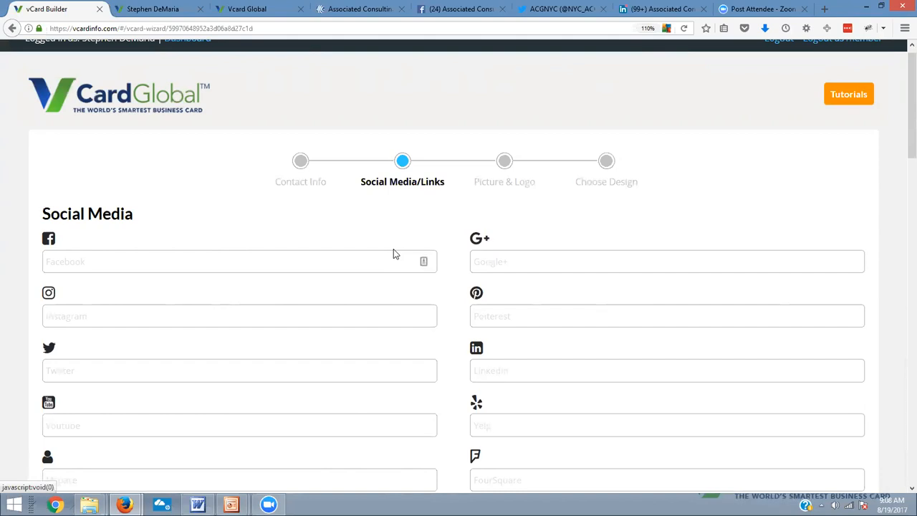
{"action": "left_click", "coordinate": [174, 259]}
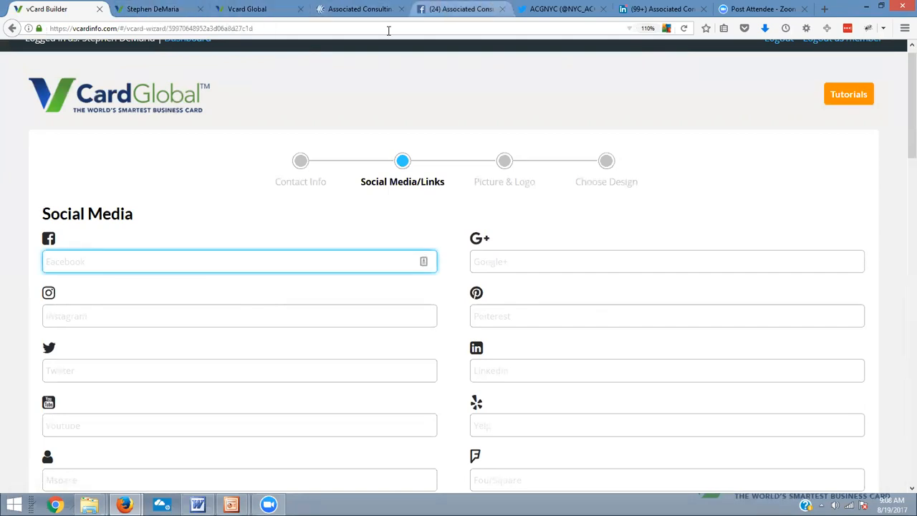
{"action": "left_click", "coordinate": [458, 8]}
{"action": "left_click", "coordinate": [98, 29]}
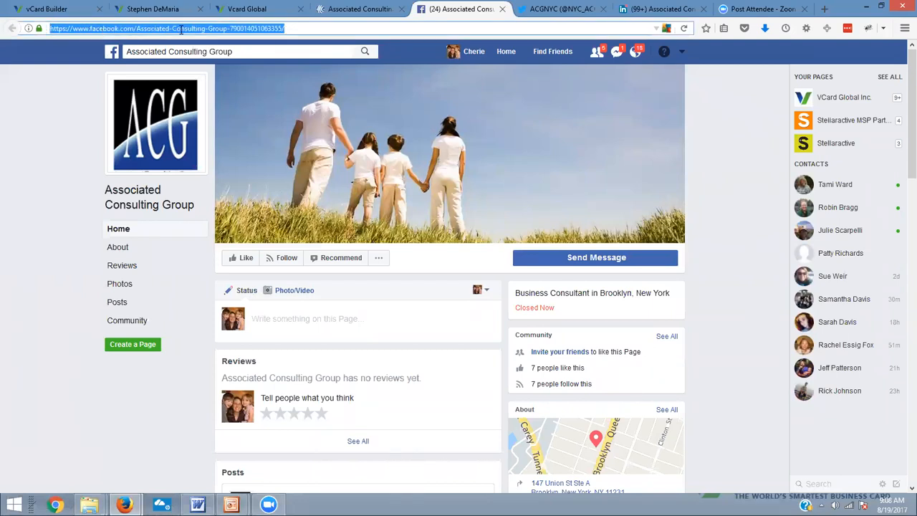
{"action": "right_click", "coordinate": [117, 30]}
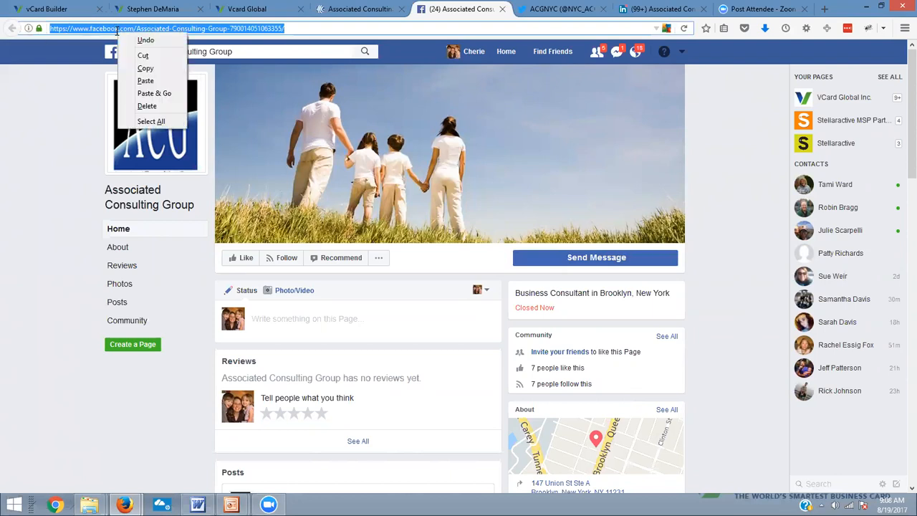
{"action": "left_click", "coordinate": [146, 68]}
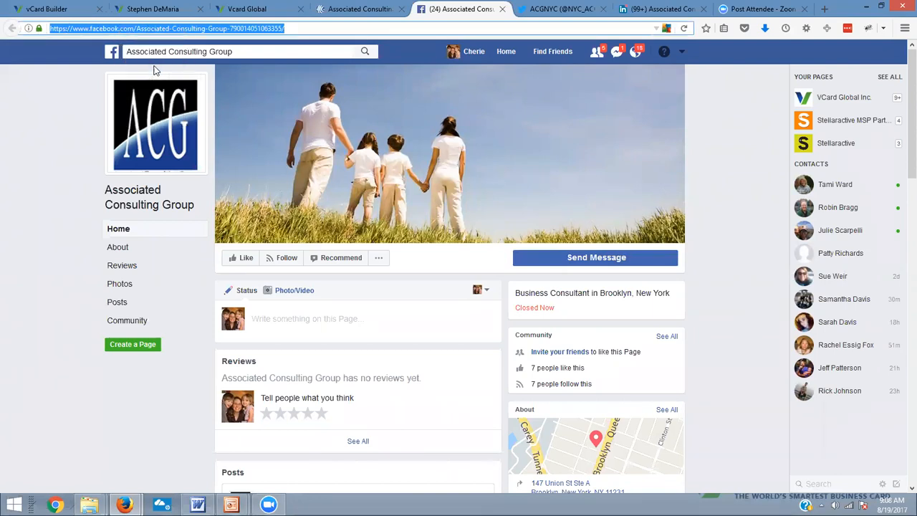
{"action": "left_click", "coordinate": [163, 11]}
{"action": "left_click", "coordinate": [86, 10]}
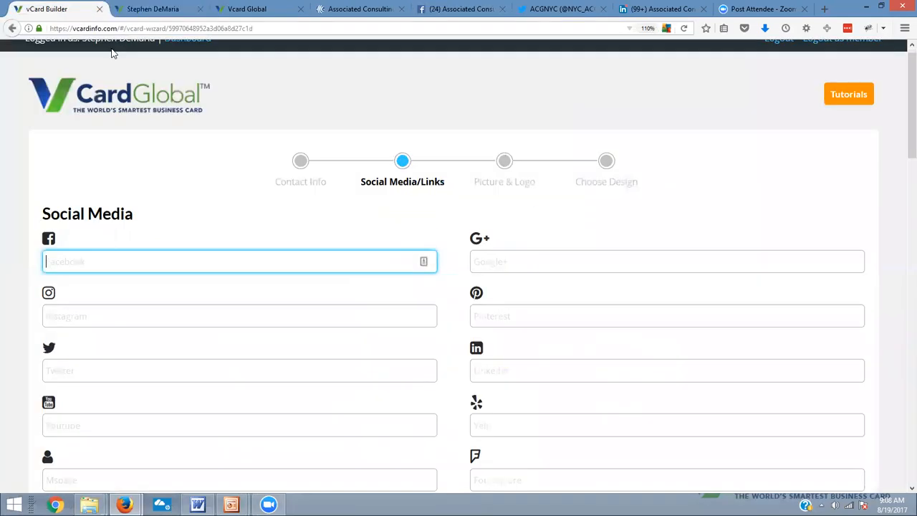
{"action": "right_click", "coordinate": [127, 260]}
{"action": "left_click", "coordinate": [159, 308]}
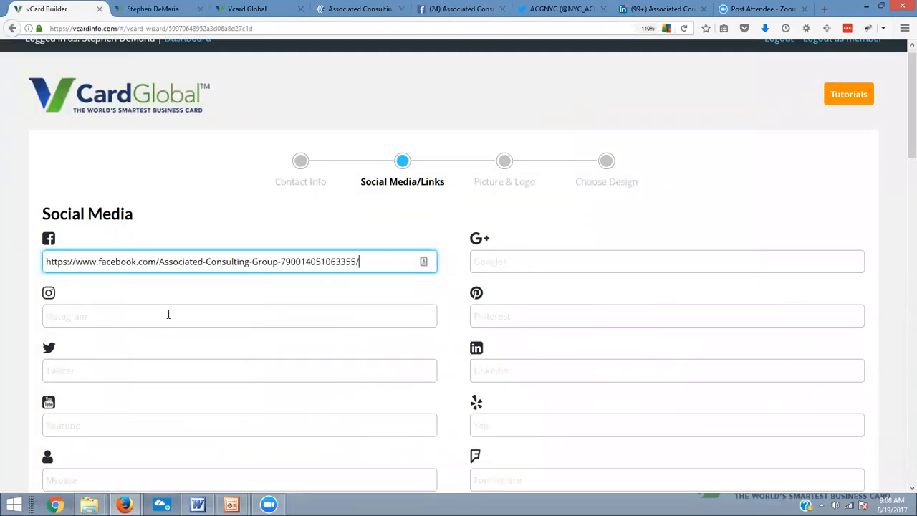
{"action": "left_click", "coordinate": [547, 19]}
{"action": "left_click", "coordinate": [93, 29]}
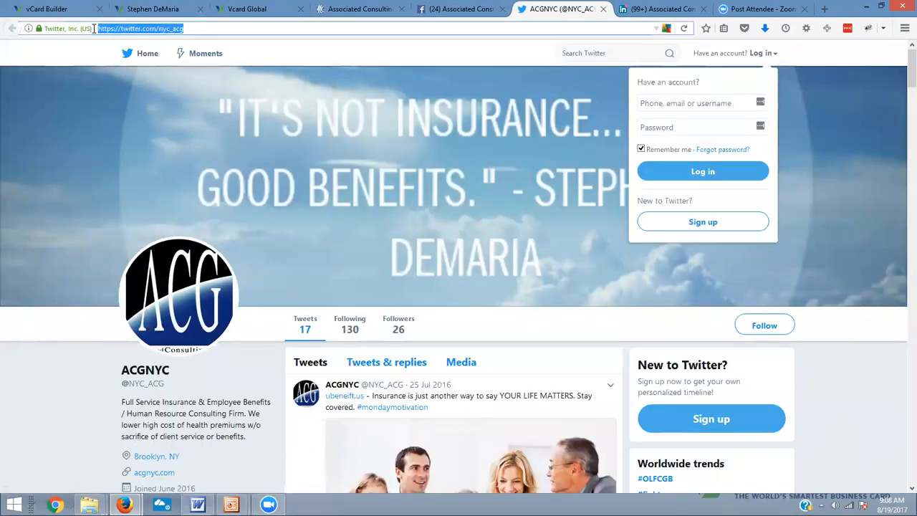
{"action": "right_click", "coordinate": [135, 29]}
{"action": "left_click", "coordinate": [158, 64]}
{"action": "left_click", "coordinate": [60, 9]}
{"action": "scroll", "coordinate": [301, 279], "scroll_direction": "down", "scroll_amount": 2}
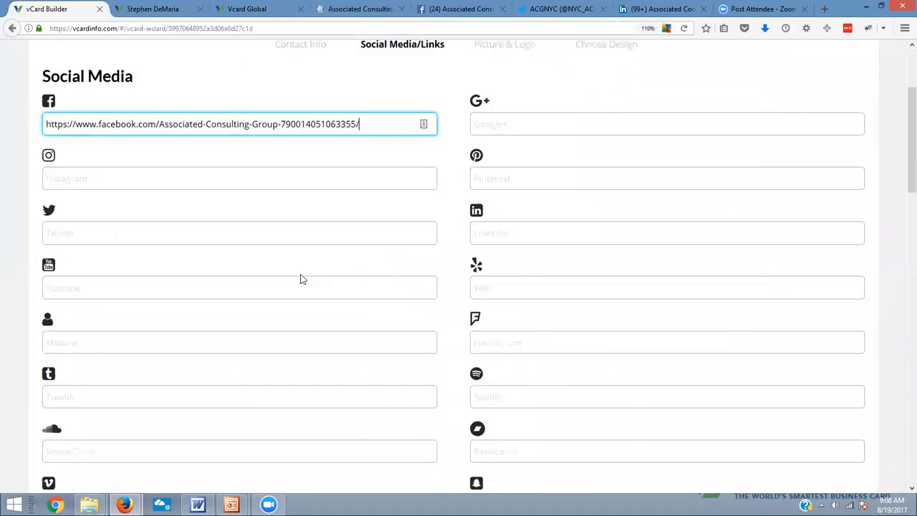
{"action": "left_click", "coordinate": [80, 234]}
{"action": "right_click", "coordinate": [81, 235]}
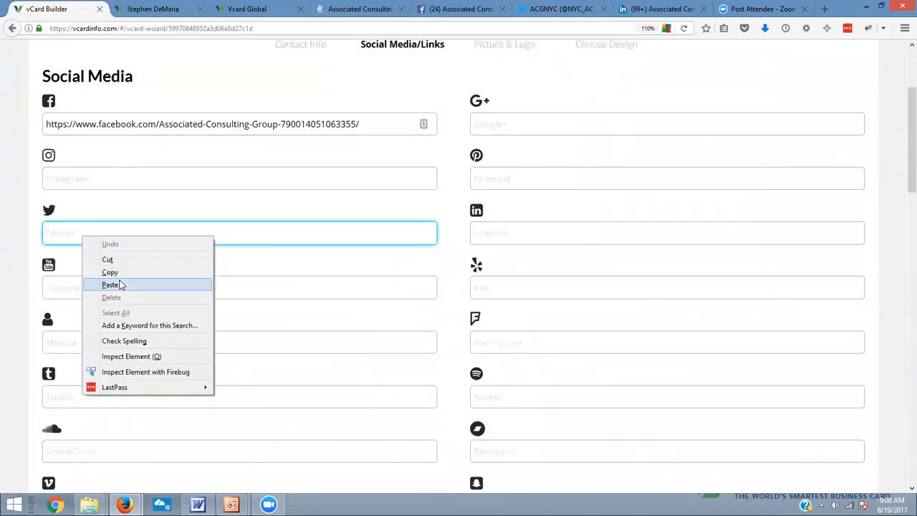
{"action": "left_click", "coordinate": [111, 284]}
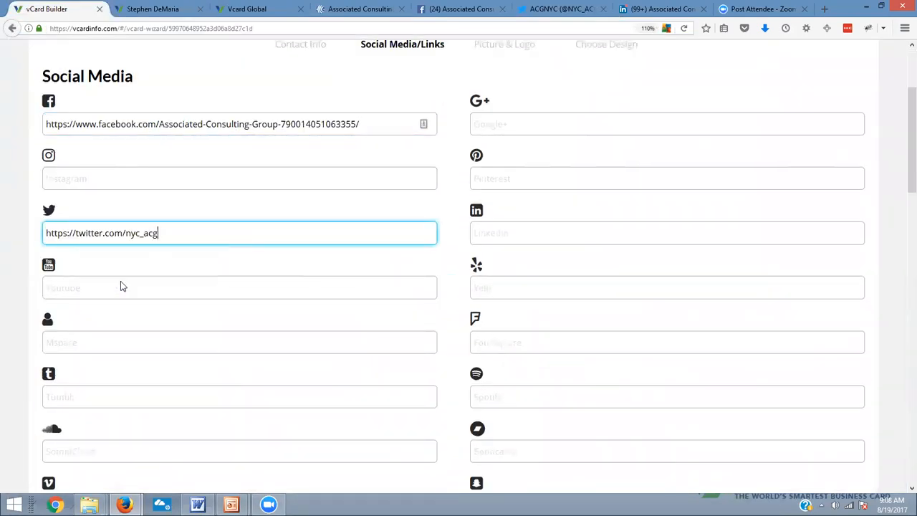
{"action": "left_click", "coordinate": [648, 10]}
{"action": "left_click_drag", "start_coordinate": [211, 29], "coordinate": [50, 29]}
{"action": "right_click", "coordinate": [82, 30]}
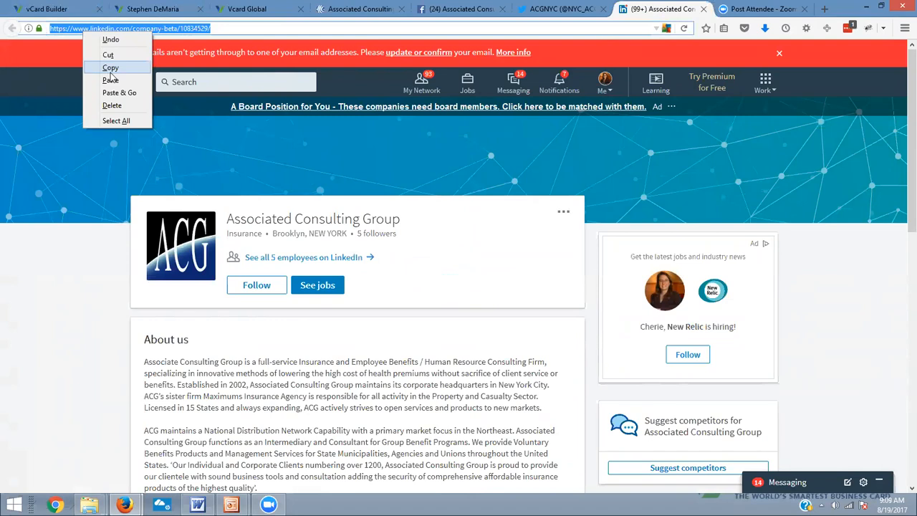
{"action": "left_click", "coordinate": [110, 72]}
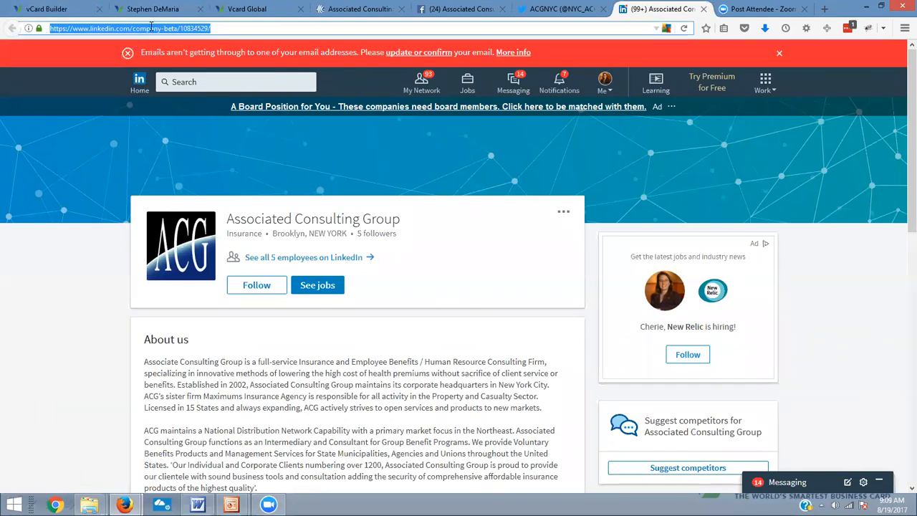
{"action": "left_click", "coordinate": [27, 9]}
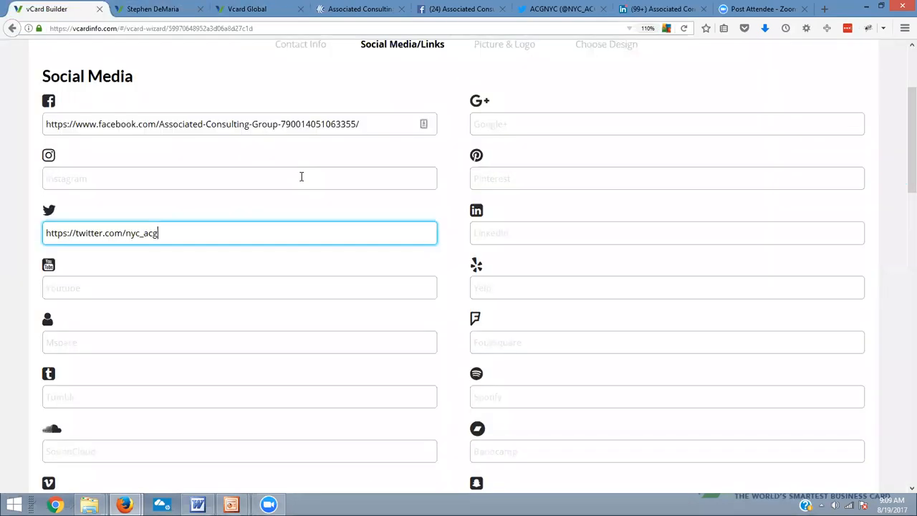
{"action": "right_click", "coordinate": [501, 230]}
{"action": "left_click", "coordinate": [528, 278]}
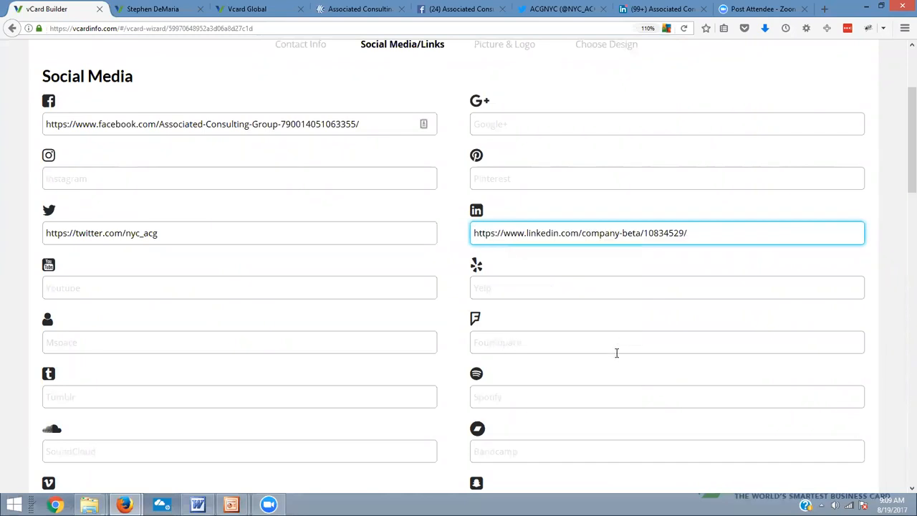
Review the remaining Social Media fields and the Reach Me Online fields, including Skype and Zoom
{"action": "scroll", "coordinate": [504, 320], "scroll_direction": "down", "scroll_amount": 1}
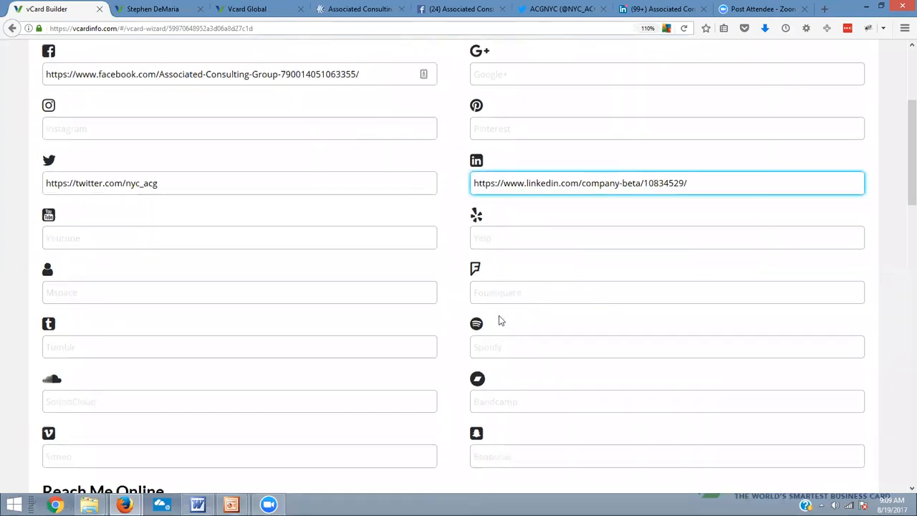
{"action": "scroll", "coordinate": [500, 321], "scroll_direction": "down", "scroll_amount": 1}
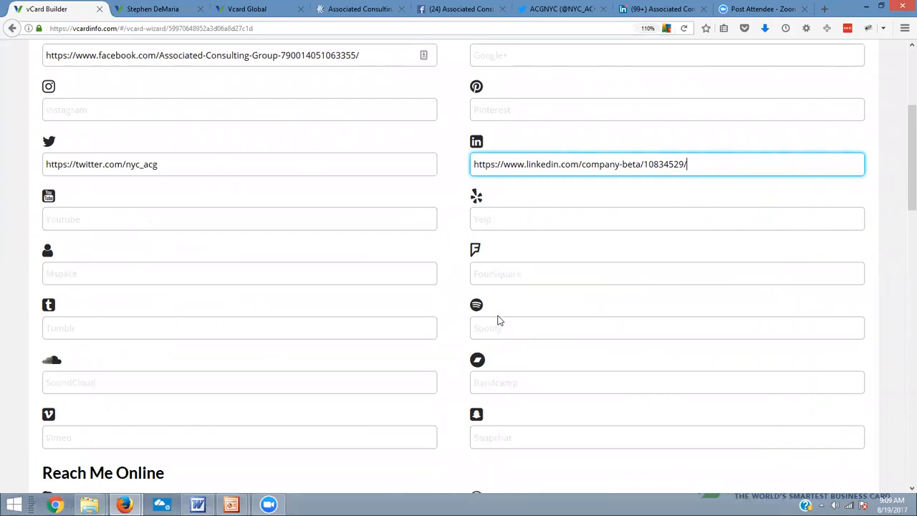
{"action": "scroll", "coordinate": [427, 247], "scroll_direction": "up", "scroll_amount": 3}
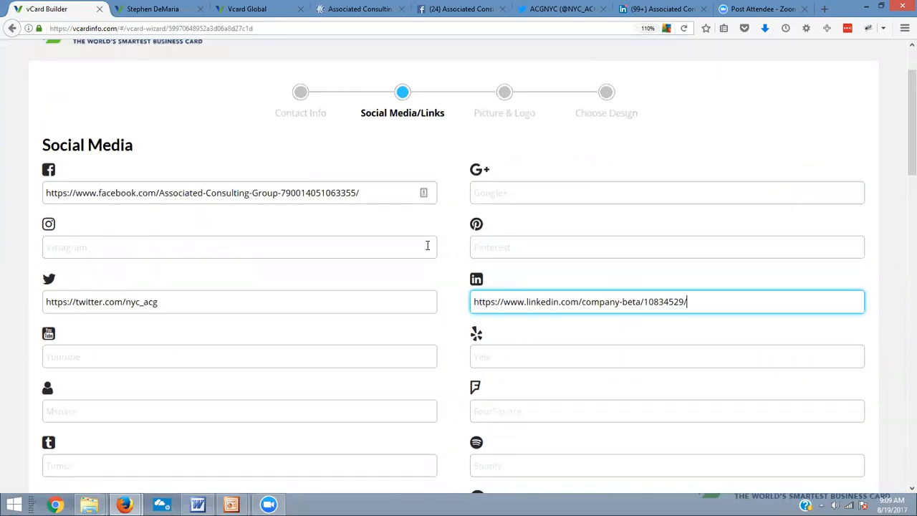
{"action": "scroll", "coordinate": [620, 332], "scroll_direction": "down", "scroll_amount": 1}
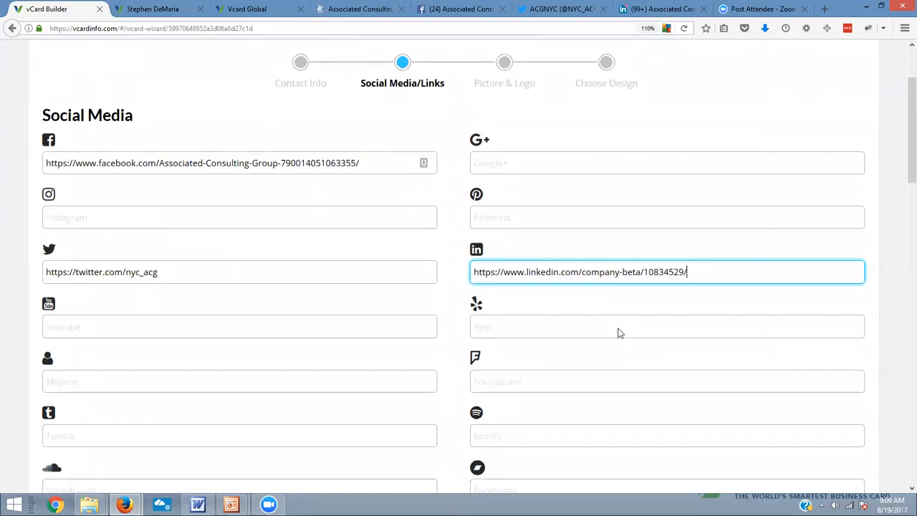
{"action": "scroll", "coordinate": [620, 333], "scroll_direction": "down", "scroll_amount": 10}
{"action": "scroll", "coordinate": [623, 326], "scroll_direction": "up", "scroll_amount": 2}
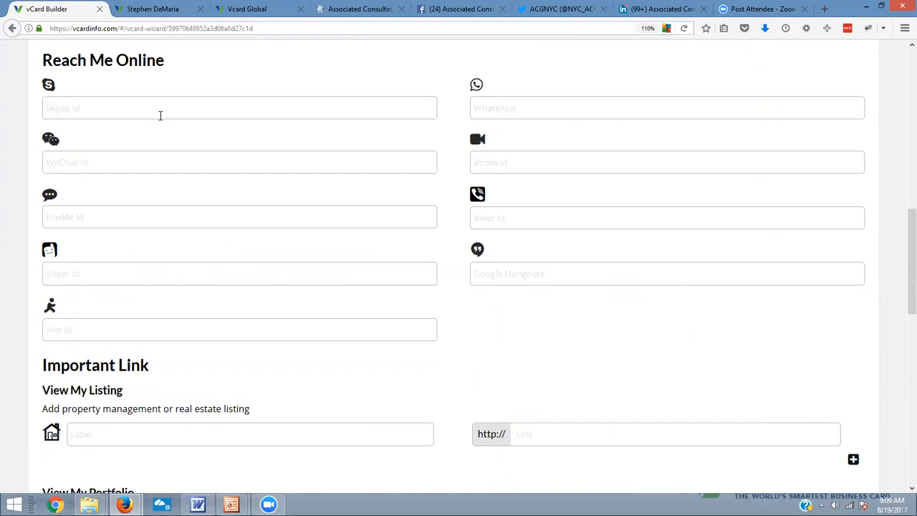
{"action": "left_click", "coordinate": [161, 115]}
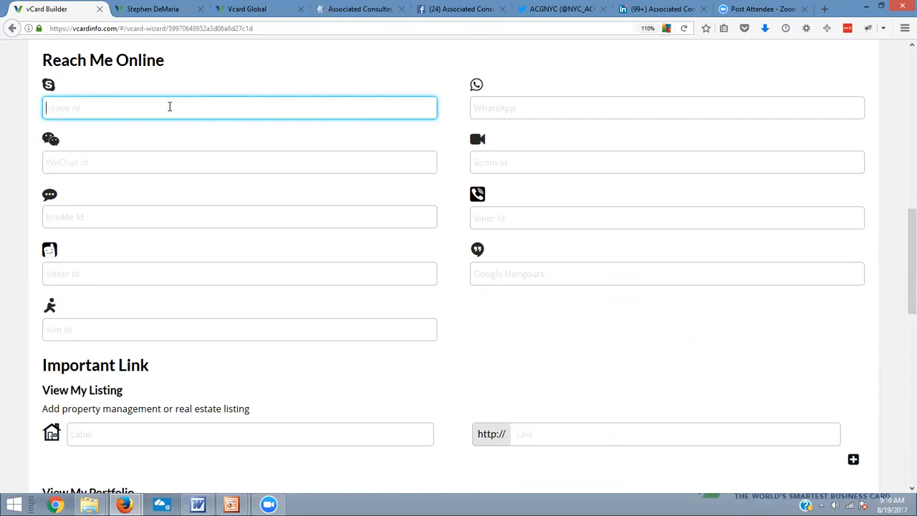
{"action": "left_click", "coordinate": [538, 171]}
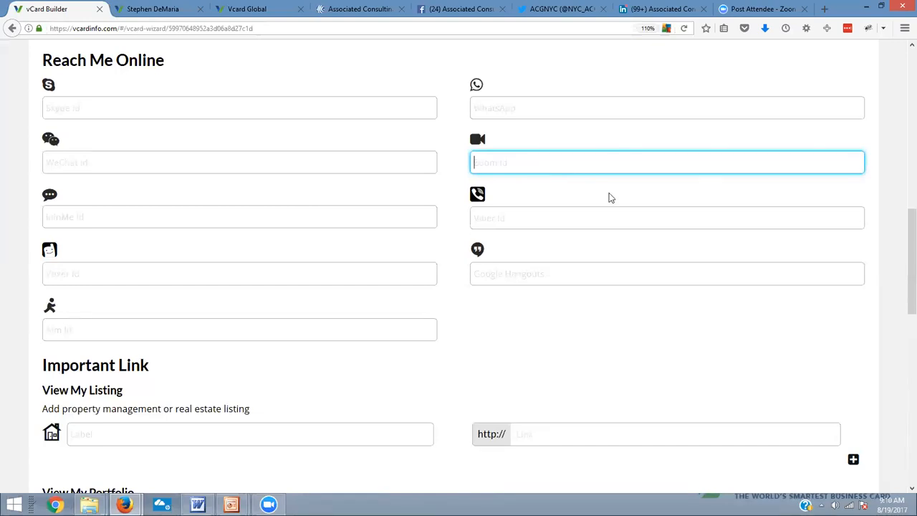
Open the realtor's sample vCard in a new tab, examine its View My Listings section, and return to the vCard Builder
{"action": "scroll", "coordinate": [274, 151], "scroll_direction": "down", "scroll_amount": 4}
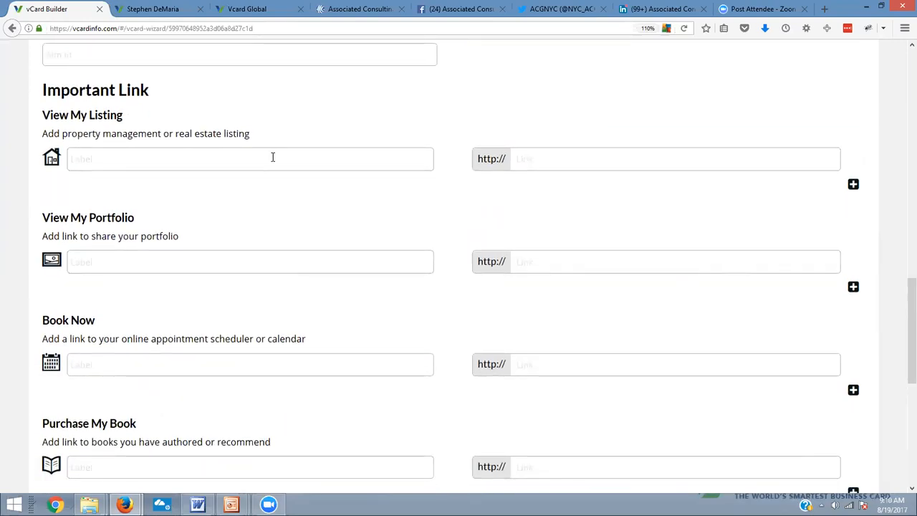
{"action": "left_click", "coordinate": [149, 159]}
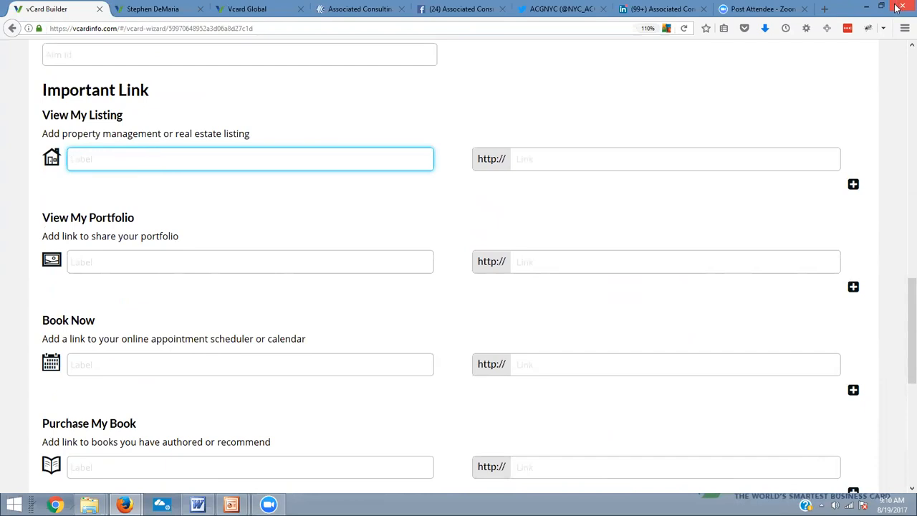
{"action": "left_click", "coordinate": [824, 9]}
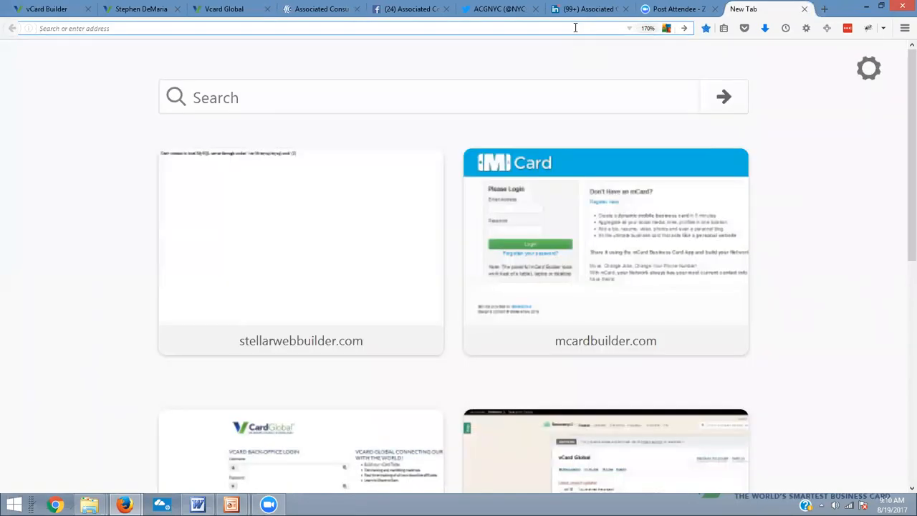
{"action": "type", "text": "ron"}
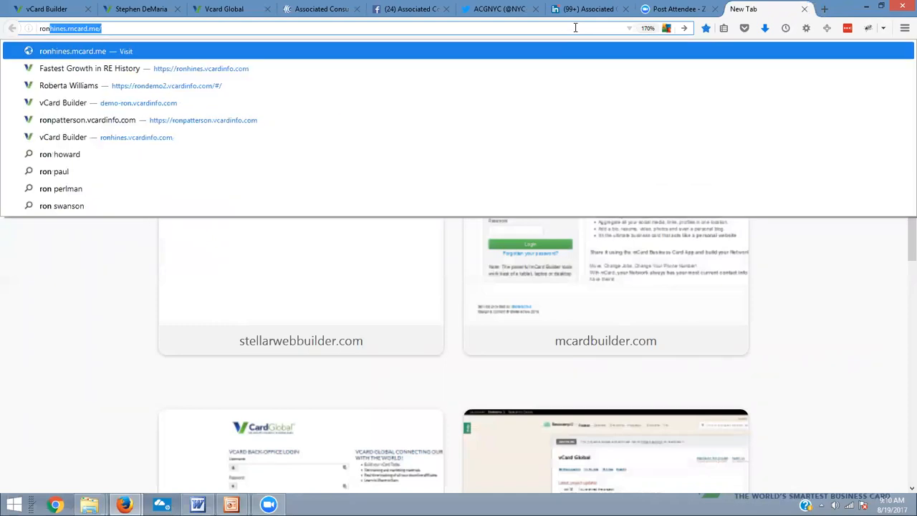
{"action": "left_click", "coordinate": [458, 68]}
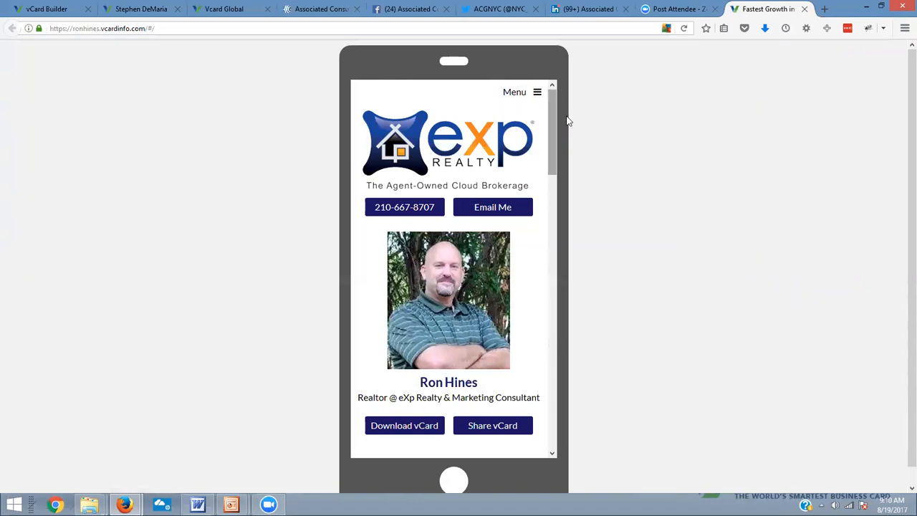
{"action": "left_click_drag", "start_coordinate": [552, 126], "coordinate": [590, 305]}
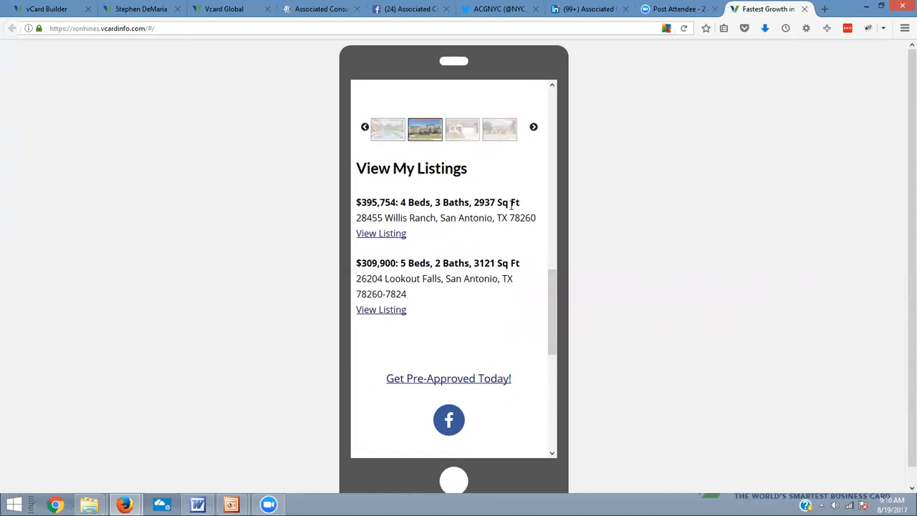
{"action": "left_click", "coordinate": [56, 12]}
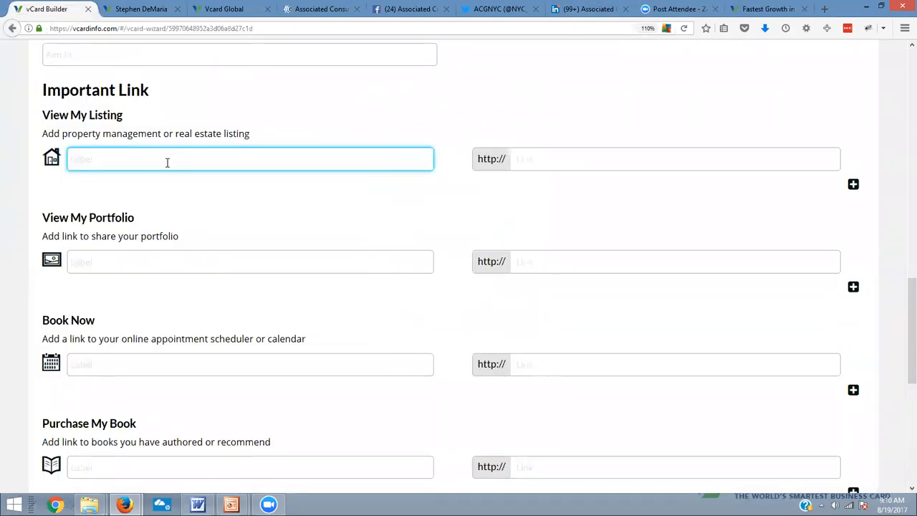
Fill in the View My Listing entry with the label "Residential Listing" and the link "redfin.com"
{"action": "left_click", "coordinate": [545, 159]}
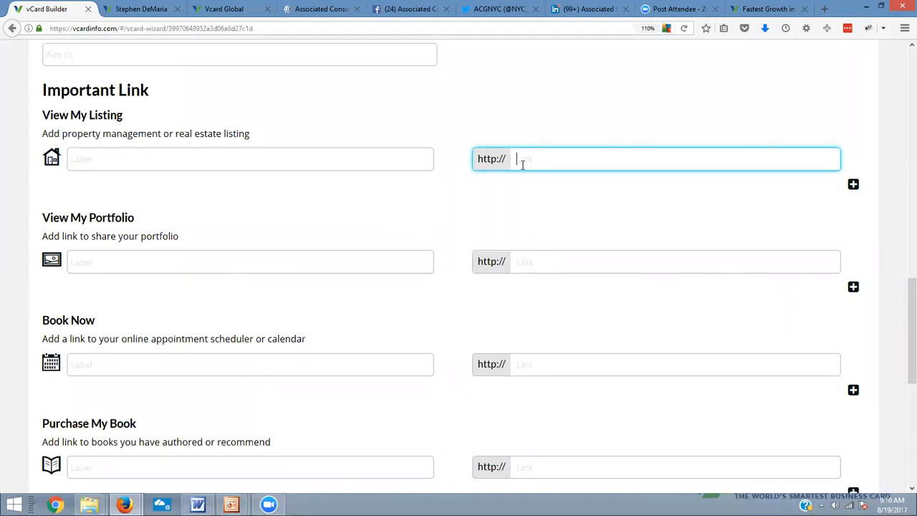
{"action": "left_click", "coordinate": [250, 165]}
{"action": "type", "text": "Residential Listing"}
{"action": "key", "text": "Tab"}
{"action": "type", "text": "redfin.com"}
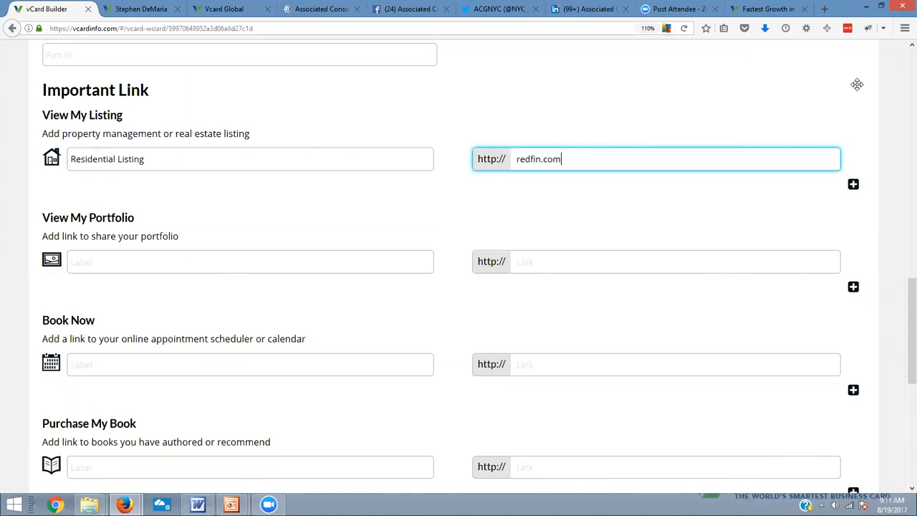
Add a second View My Listing entry, "Commercial Listings", linking to "loopnet.com", and change the first label to "Residential Listings"
{"action": "left_click", "coordinate": [853, 184]}
{"action": "left_click", "coordinate": [163, 186]}
{"action": "type", "text": "Comm"}
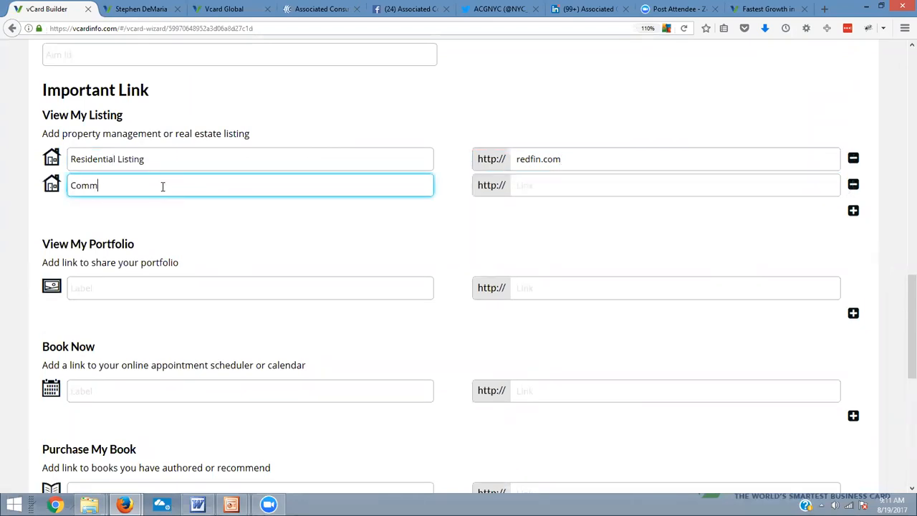
{"action": "type", "text": "ercial Listings"}
{"action": "left_click", "coordinate": [167, 160]}
{"action": "type", "text": "s"}
{"action": "left_click", "coordinate": [539, 188]}
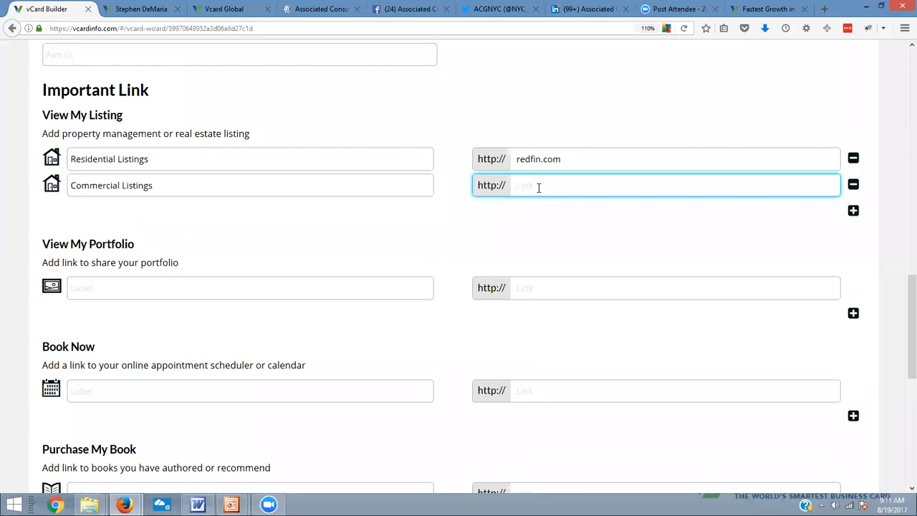
{"action": "type", "text": "loopnet.com"}
{"action": "left_click", "coordinate": [729, 217]}
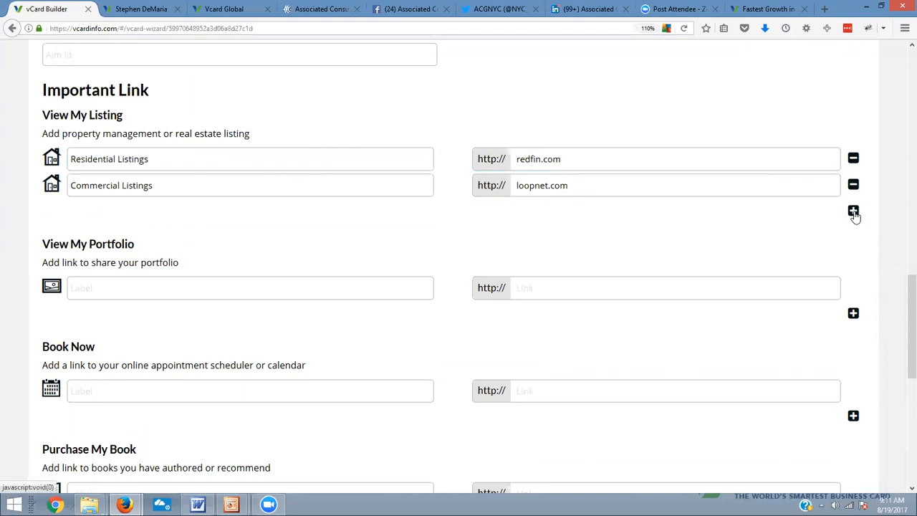
Review the View My Portfolio, Book Now and Purchase My Book label and link fields
{"action": "scroll", "coordinate": [518, 225], "scroll_direction": "down", "scroll_amount": 4}
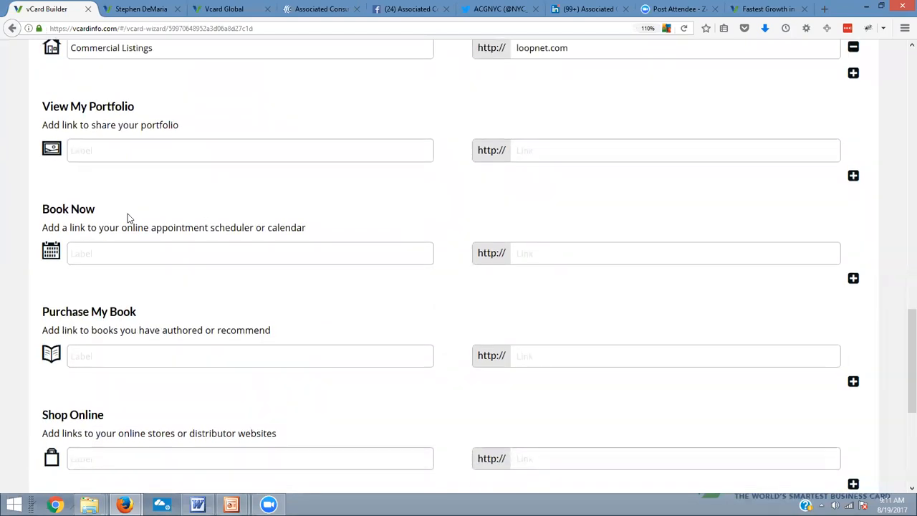
{"action": "left_click", "coordinate": [173, 153]}
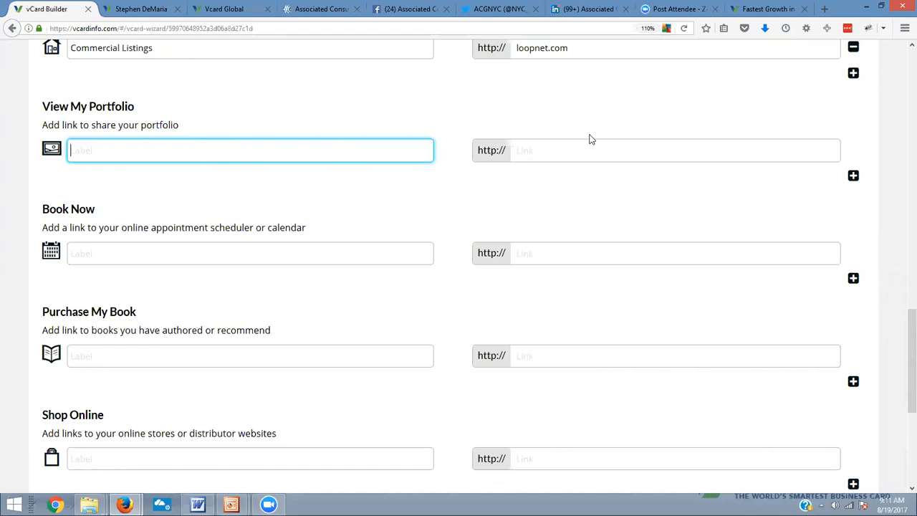
{"action": "left_click", "coordinate": [426, 254]}
{"action": "scroll", "coordinate": [433, 261], "scroll_direction": "down", "scroll_amount": 3}
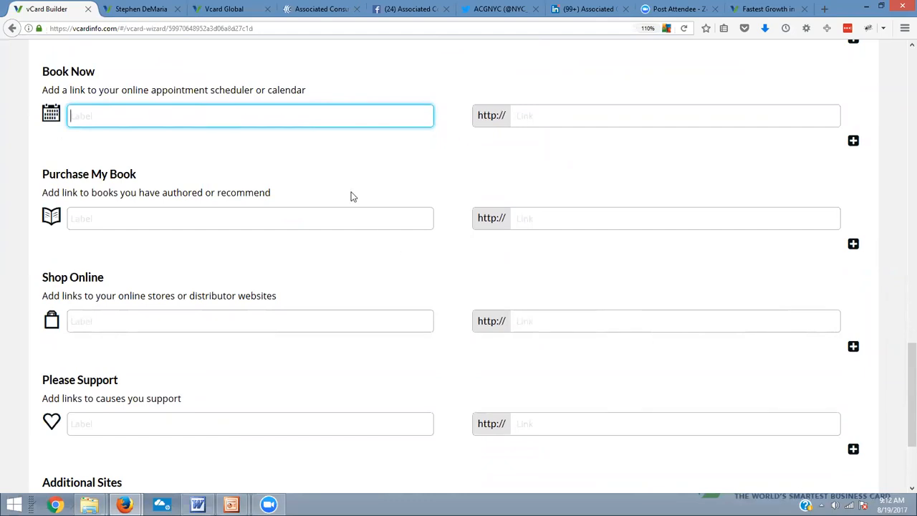
{"action": "left_click", "coordinate": [555, 118]}
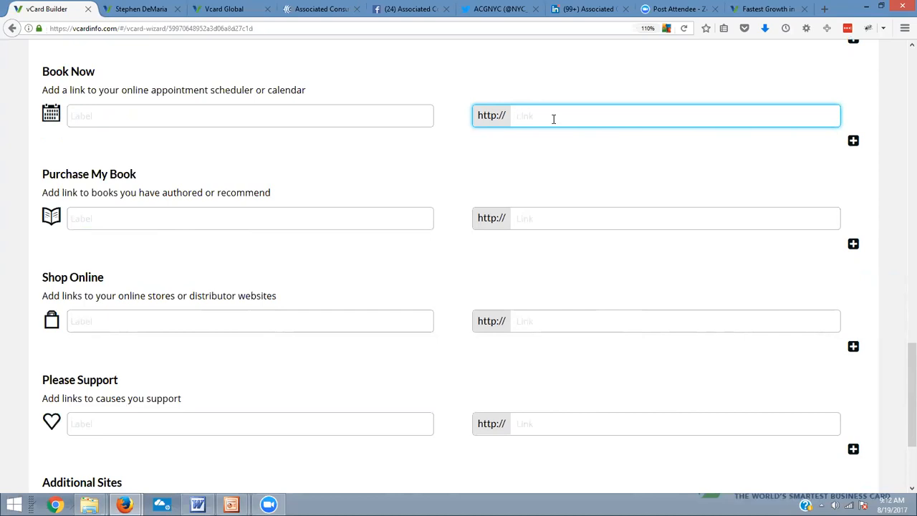
{"action": "scroll", "coordinate": [260, 205], "scroll_direction": "down", "scroll_amount": 3}
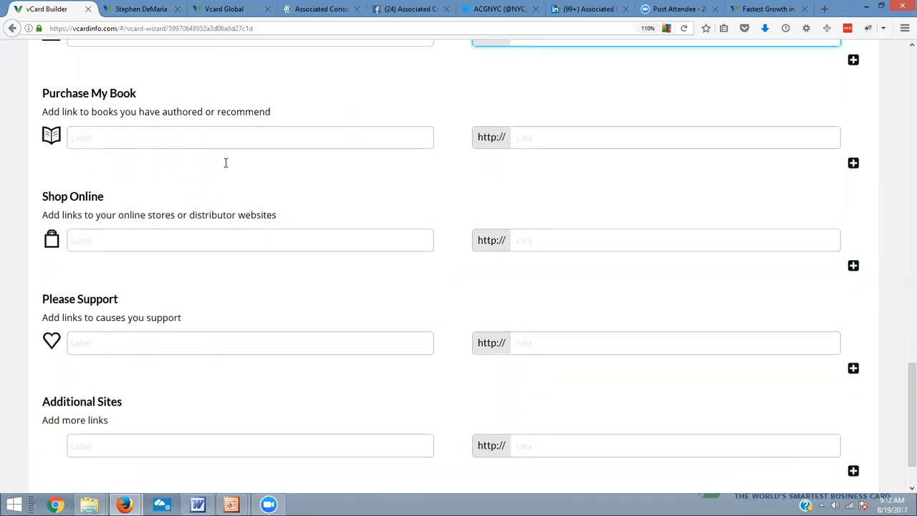
{"action": "left_click", "coordinate": [197, 82]}
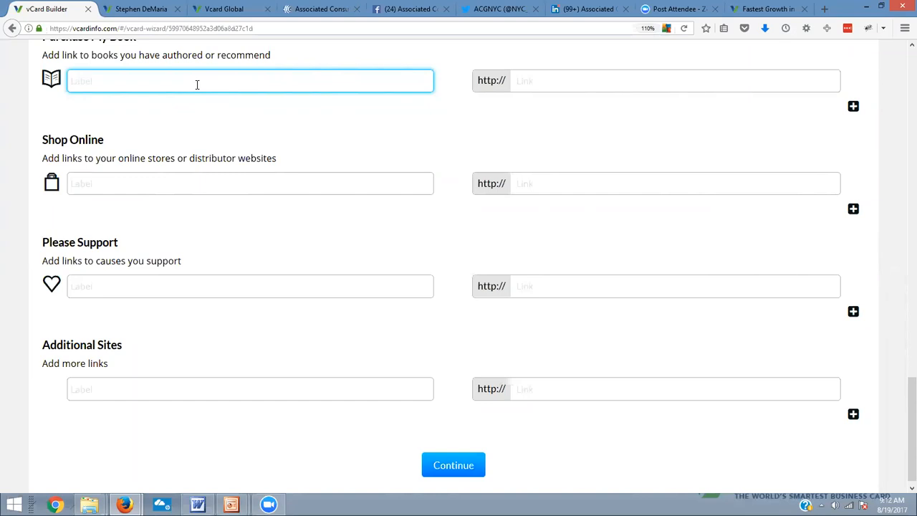
{"action": "left_click", "coordinate": [556, 83]}
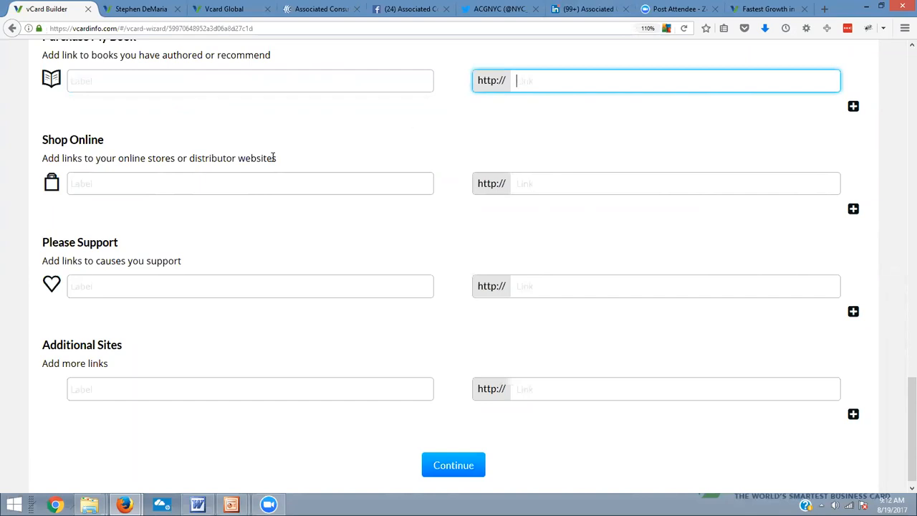
Fill in the Shop Online entry with the label "Ellie's Stiches" and the link "etsy.com"
{"action": "left_click", "coordinate": [212, 190]}
{"action": "scroll", "coordinate": [342, 312], "scroll_direction": "down", "scroll_amount": 1}
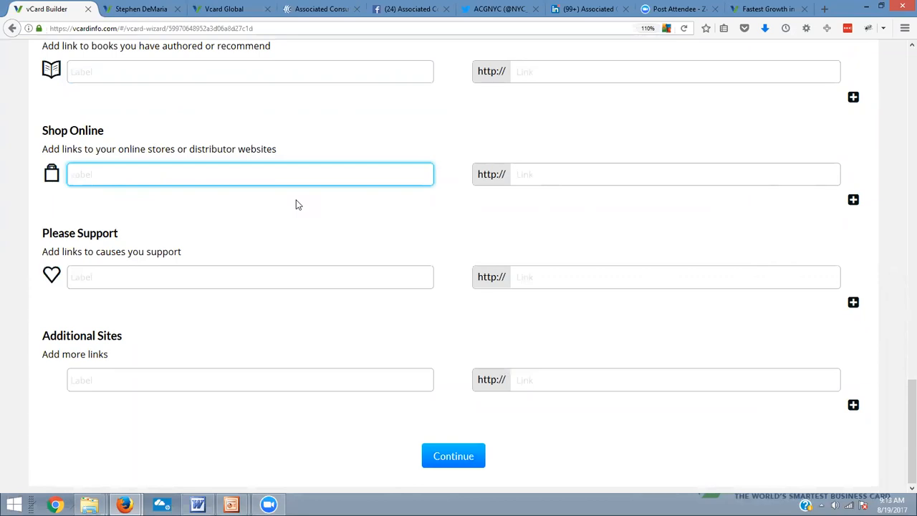
{"action": "type", "text": "Ellie's Stiches"}
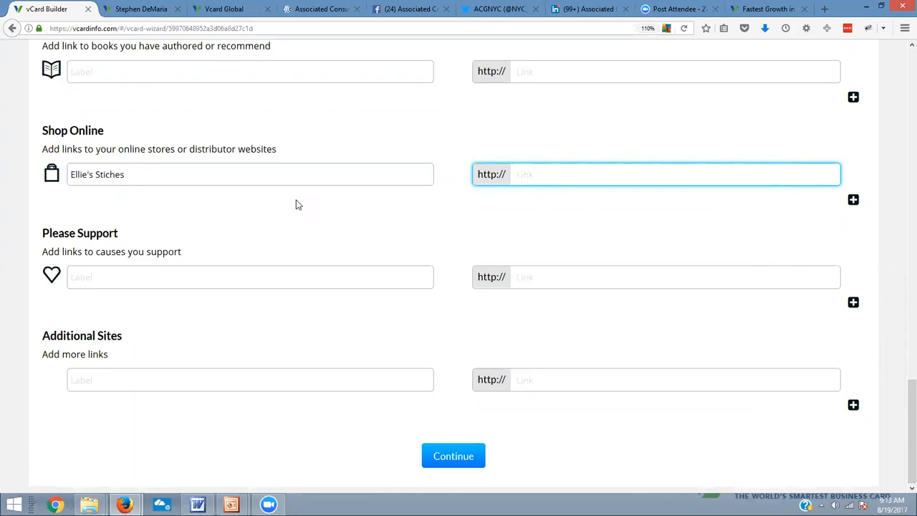
{"action": "type", "text": "etsy.com"}
Label the Please Support entry "Please Sponsor Me for the Race for the Cure"
{"action": "left_click", "coordinate": [215, 277]}
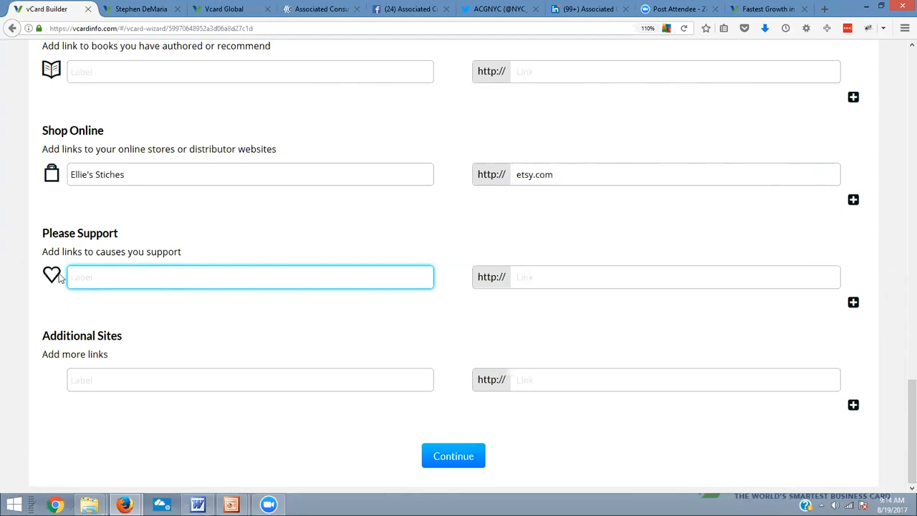
{"action": "type", "text": "Race for"}
{"action": "key", "text": "BackSpace"}
{"action": "key", "text": "BackSpace"}
{"action": "key", "text": "BackSpace"}
{"action": "key", "text": "BackSpace"}
{"action": "key", "text": "BackSpace"}
{"action": "key", "text": "BackSpace"}
{"action": "key", "text": "BackSpace"}
{"action": "key", "text": "BackSpace"}
{"action": "type", "text": "Please Sponsor me"}
{"action": "key", "text": "BackSpace"}
{"action": "key", "text": "BackSpace"}
{"action": "key", "text": "BackSpace"}
{"action": "key", "text": "BackSpace"}
{"action": "type", "text": "r Me for the Race for the U"}
{"action": "key", "text": "BackSpace"}
{"action": "type", "text": "Cure"}
Set the Please Support link to "raceforthecure.com"
{"action": "left_click", "coordinate": [532, 277]}
{"action": "type", "text": "racefor"}
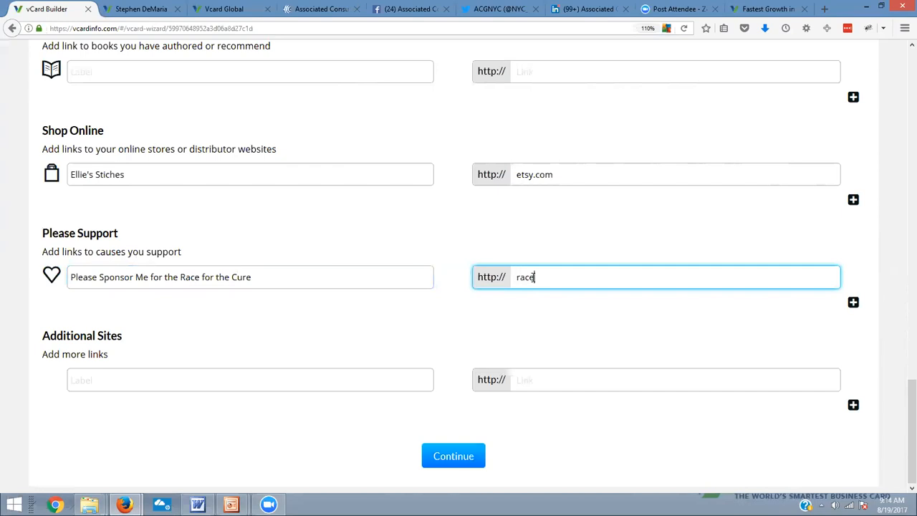
{"action": "type", "text": "thecure.com"}
Leave the Additional Sites entry empty and continue to the Picture & Logo stage
{"action": "left_click", "coordinate": [152, 383]}
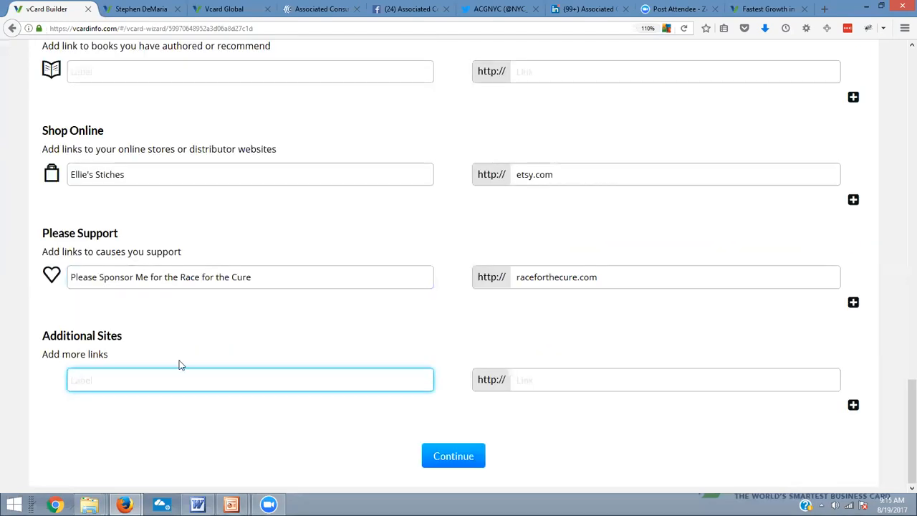
{"action": "left_click", "coordinate": [153, 383]}
{"action": "left_click", "coordinate": [453, 458]}
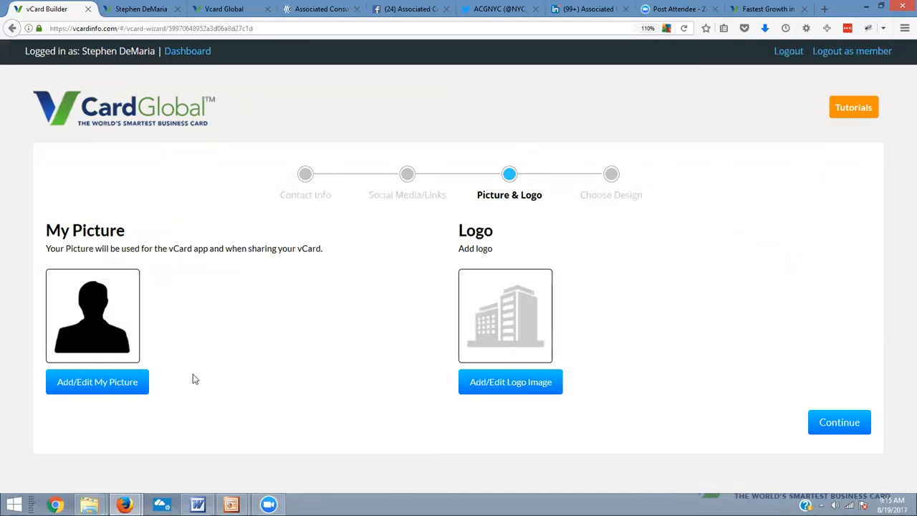
Start uploading an image for My Picture and browse to the client's folder inside vCard Global in Documents
{"action": "left_click", "coordinate": [105, 391]}
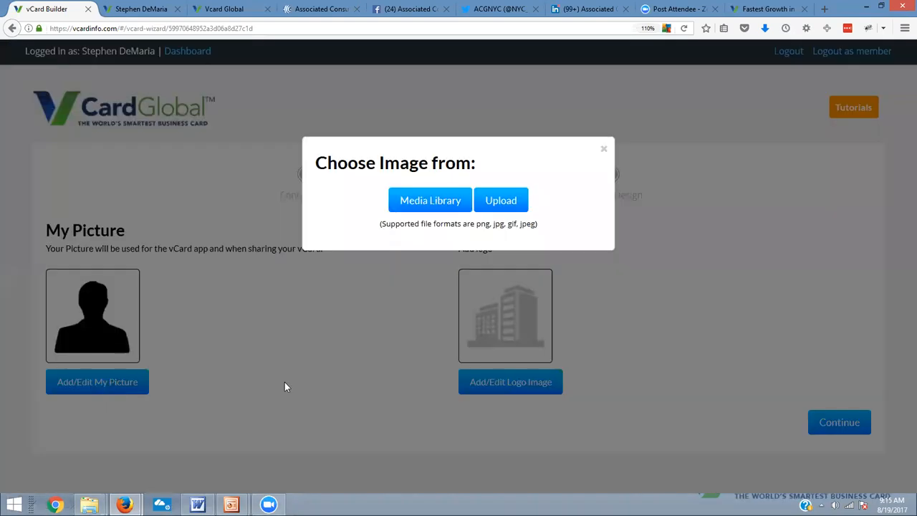
{"action": "left_click", "coordinate": [513, 206]}
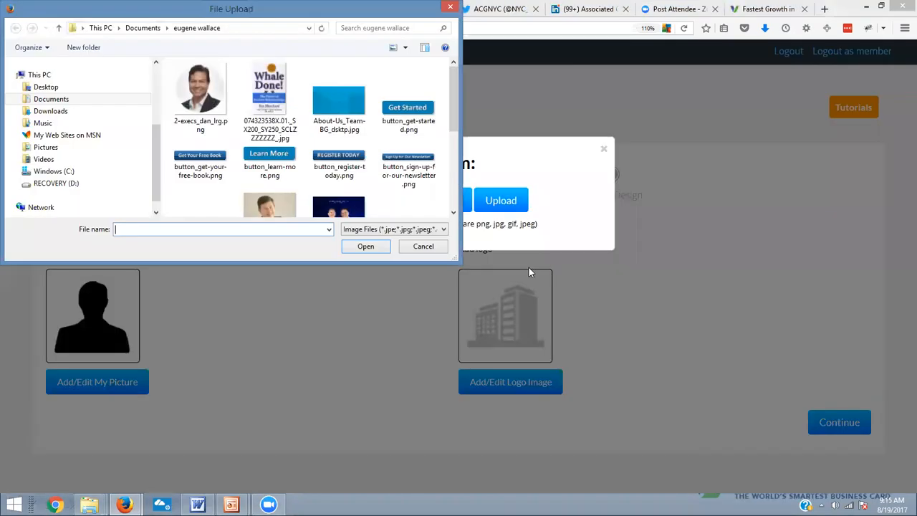
{"action": "left_click", "coordinate": [149, 29]}
{"action": "scroll", "coordinate": [260, 120], "scroll_direction": "down", "scroll_amount": 5}
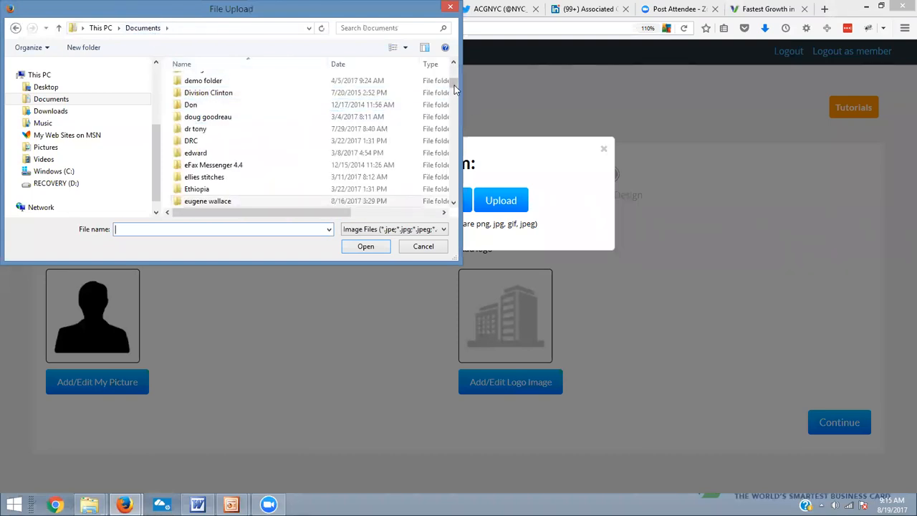
{"action": "left_click_drag", "start_coordinate": [454, 86], "coordinate": [455, 120]}
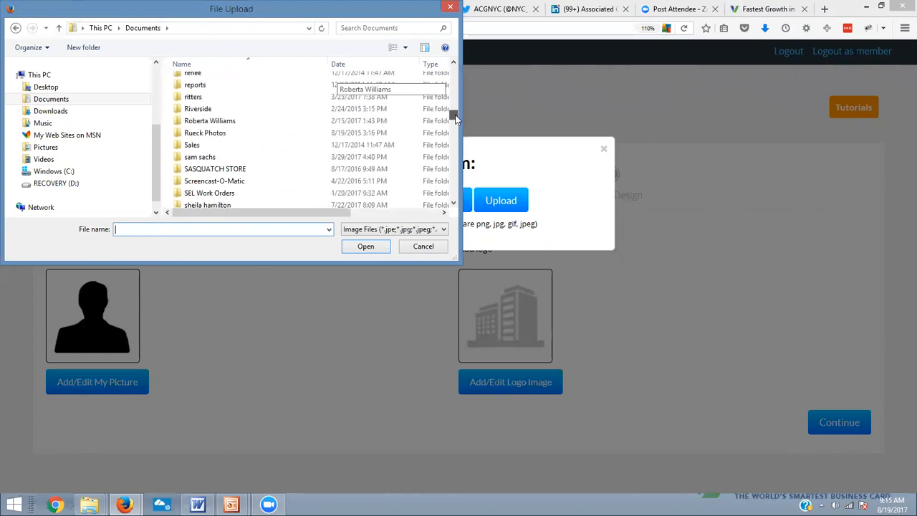
{"action": "left_click", "coordinate": [456, 204]}
{"action": "left_click", "coordinate": [455, 204]}
{"action": "left_click", "coordinate": [456, 204]}
{"action": "left_click", "coordinate": [455, 204]}
{"action": "left_click", "coordinate": [455, 204]}
{"action": "left_click", "coordinate": [456, 204]}
{"action": "left_click", "coordinate": [455, 204]}
{"action": "left_click", "coordinate": [455, 204]}
{"action": "left_click", "coordinate": [455, 204]}
{"action": "left_click", "coordinate": [456, 204]}
{"action": "left_click", "coordinate": [456, 205]}
{"action": "left_click", "coordinate": [455, 205]}
{"action": "left_click", "coordinate": [455, 204]}
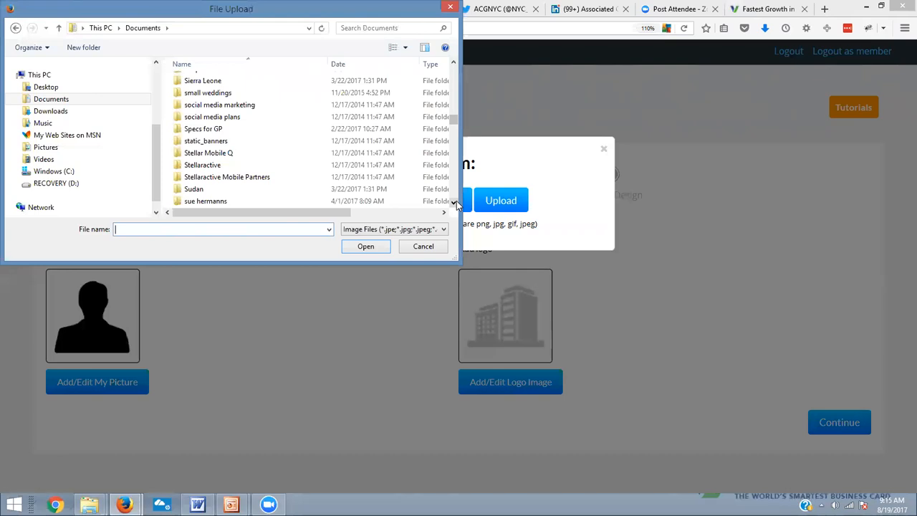
{"action": "left_click", "coordinate": [456, 204]}
{"action": "left_click", "coordinate": [456, 204]}
{"action": "left_click", "coordinate": [455, 204]}
{"action": "left_click", "coordinate": [456, 204]}
{"action": "left_click", "coordinate": [455, 204]}
{"action": "left_click", "coordinate": [455, 204]}
{"action": "left_click", "coordinate": [456, 204]}
{"action": "left_click", "coordinate": [455, 205]}
{"action": "double_click", "coordinate": [456, 204]}
{"action": "double_click", "coordinate": [455, 204]}
{"action": "double_click", "coordinate": [455, 204]}
{"action": "double_click", "coordinate": [456, 204]}
{"action": "double_click", "coordinate": [455, 204]}
{"action": "left_click", "coordinate": [455, 204]}
{"action": "left_click", "coordinate": [455, 205]}
{"action": "left_click", "coordinate": [456, 204]}
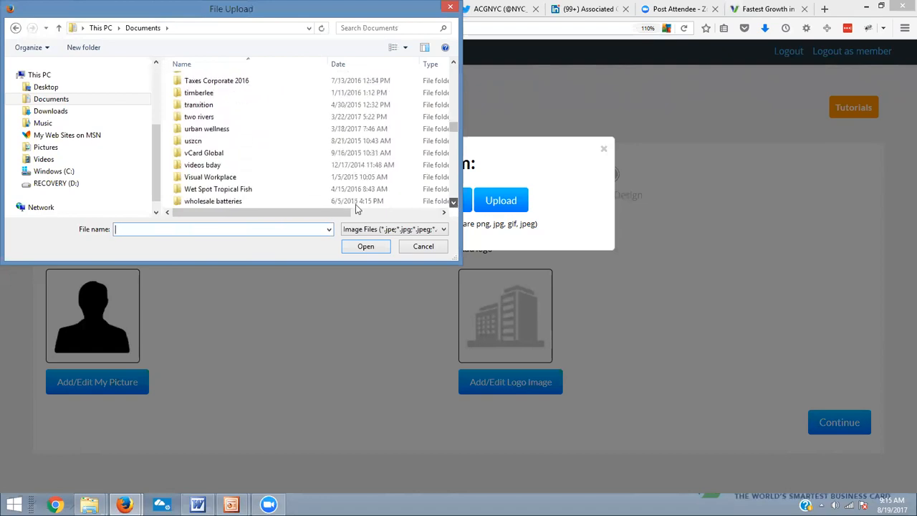
{"action": "left_click", "coordinate": [223, 156]}
{"action": "left_click", "coordinate": [223, 154]}
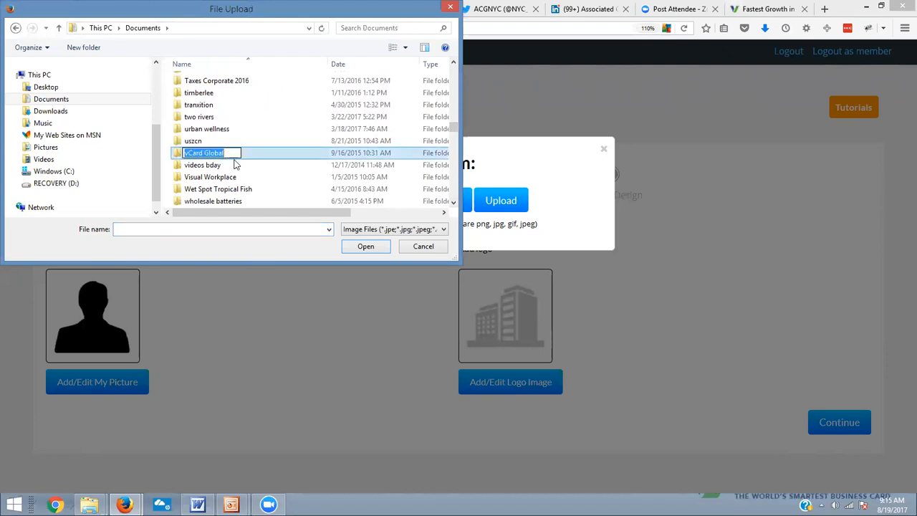
{"action": "double_click", "coordinate": [175, 157]}
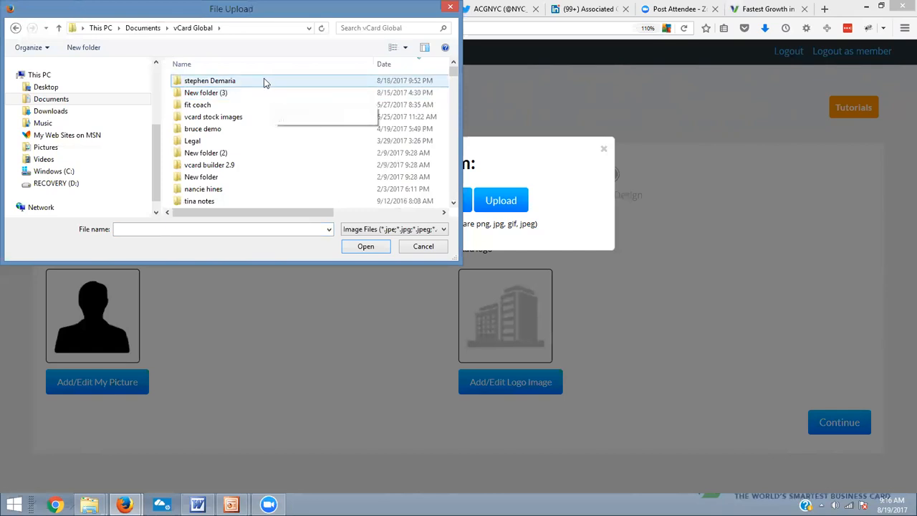
{"action": "double_click", "coordinate": [262, 81]}
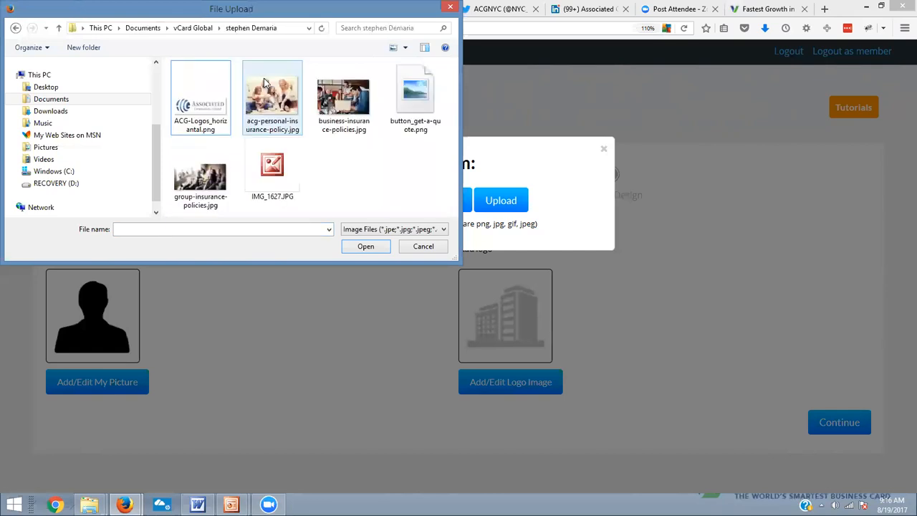
Choose IMG_1627.JPG, name the file with the client's first name, and save it as My Picture
{"action": "left_click", "coordinate": [271, 165]}
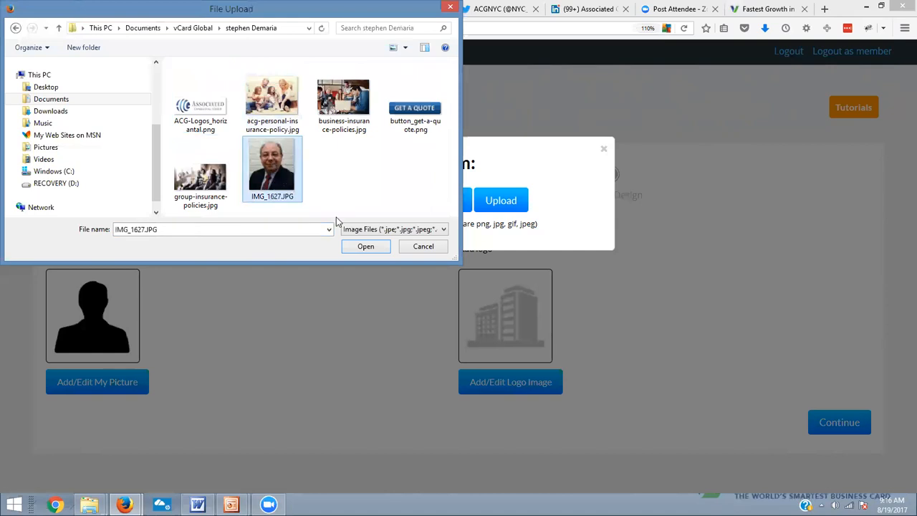
{"action": "left_click", "coordinate": [367, 246]}
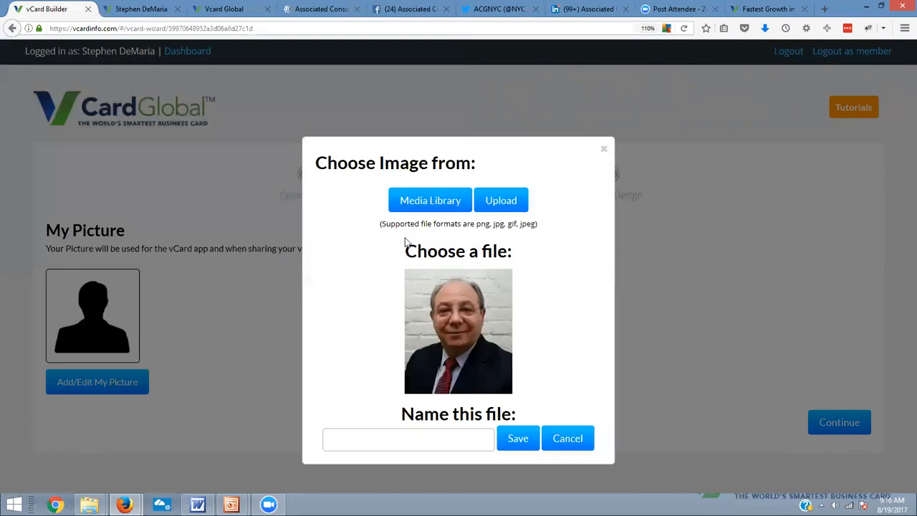
{"action": "left_click", "coordinate": [455, 435]}
{"action": "type", "text": "Stephen"}
{"action": "left_click", "coordinate": [507, 444]}
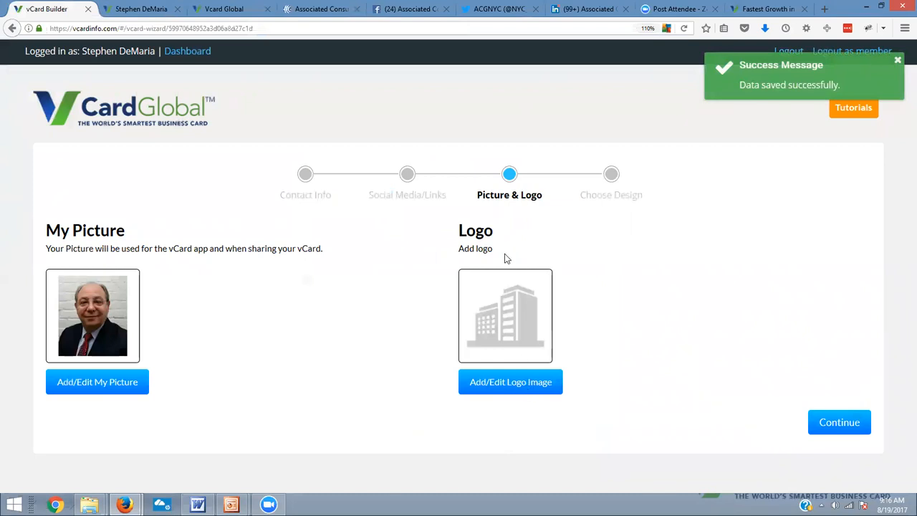
Upload ACG-Logos_horizantal.png as the logo image, name the file "logo", and save it
{"action": "left_click", "coordinate": [533, 388]}
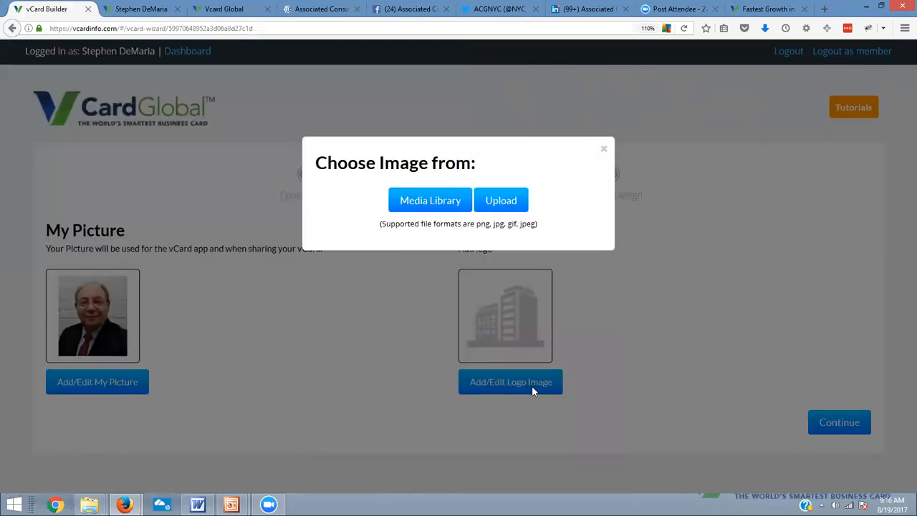
{"action": "left_click", "coordinate": [506, 208]}
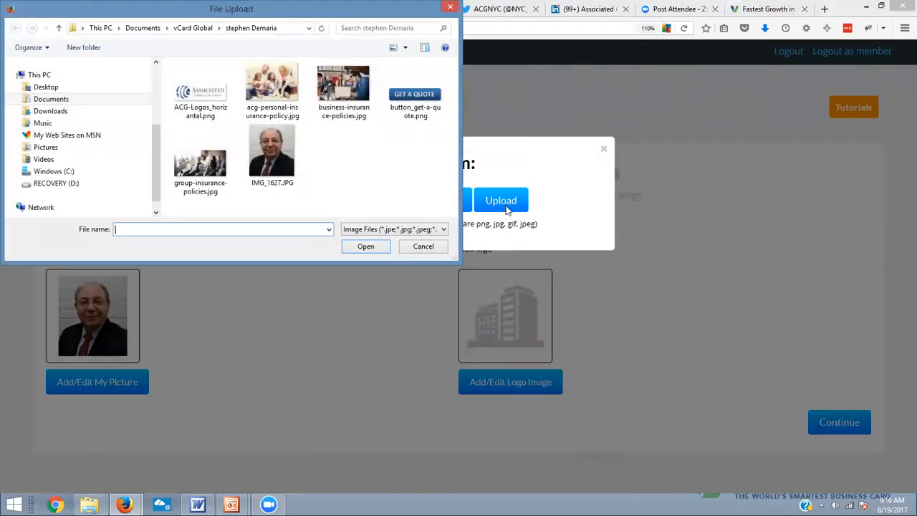
{"action": "left_click", "coordinate": [207, 92]}
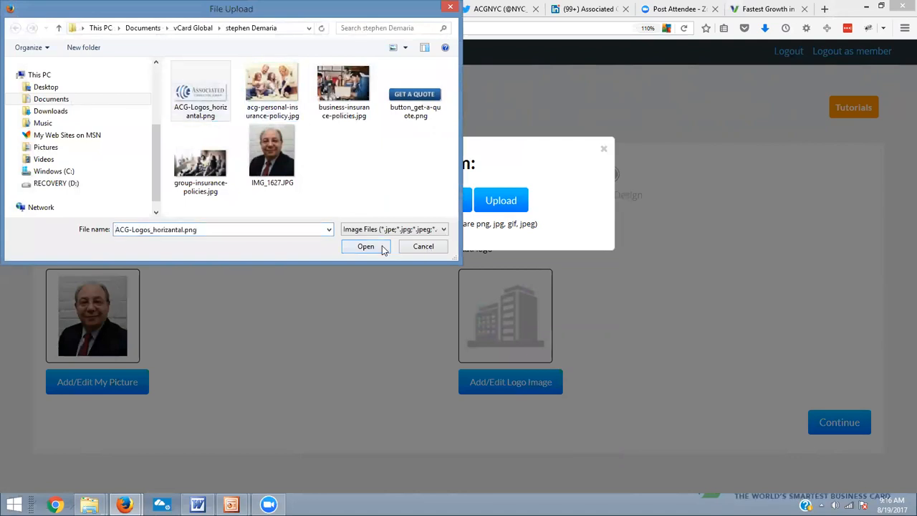
{"action": "left_click", "coordinate": [382, 247]}
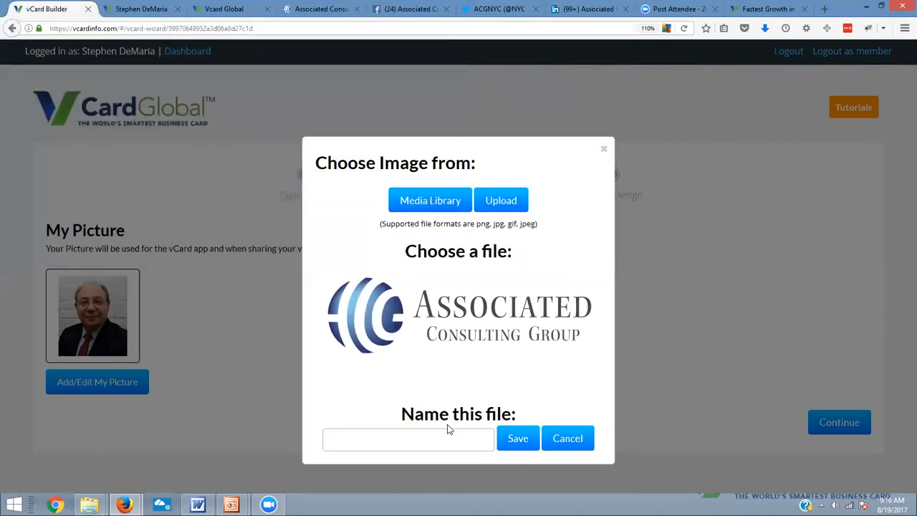
{"action": "left_click", "coordinate": [473, 435]}
{"action": "type", "text": "logo"}
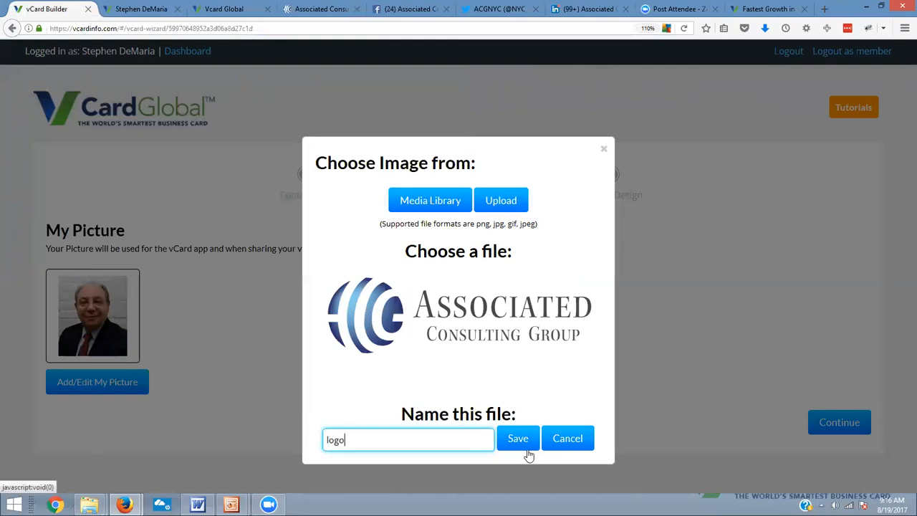
{"action": "left_click", "coordinate": [521, 439]}
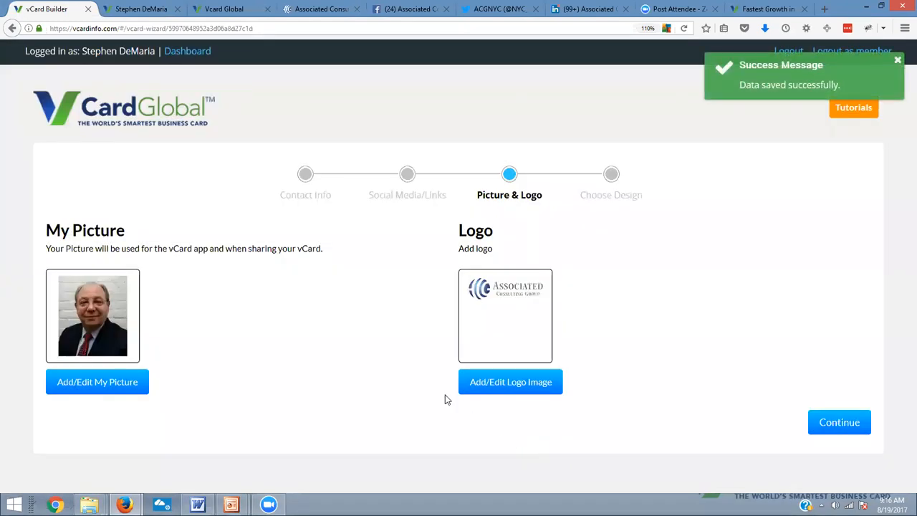
Continue to the Choose Design stage and review the vCard preview from the logo down to the footer links
{"action": "left_click", "coordinate": [840, 422]}
{"action": "scroll", "coordinate": [682, 338], "scroll_direction": "down", "scroll_amount": 1}
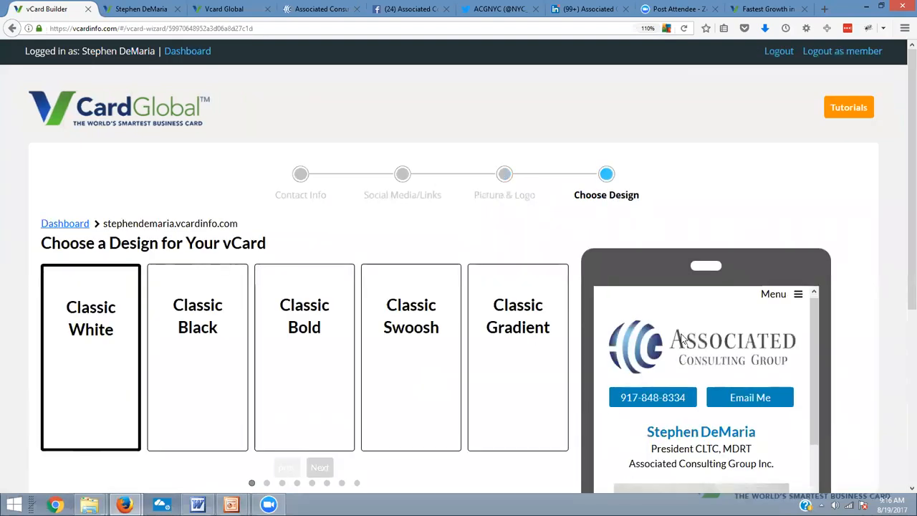
{"action": "scroll", "coordinate": [682, 338], "scroll_direction": "down", "scroll_amount": 2}
{"action": "scroll", "coordinate": [901, 320], "scroll_direction": "down", "scroll_amount": 2}
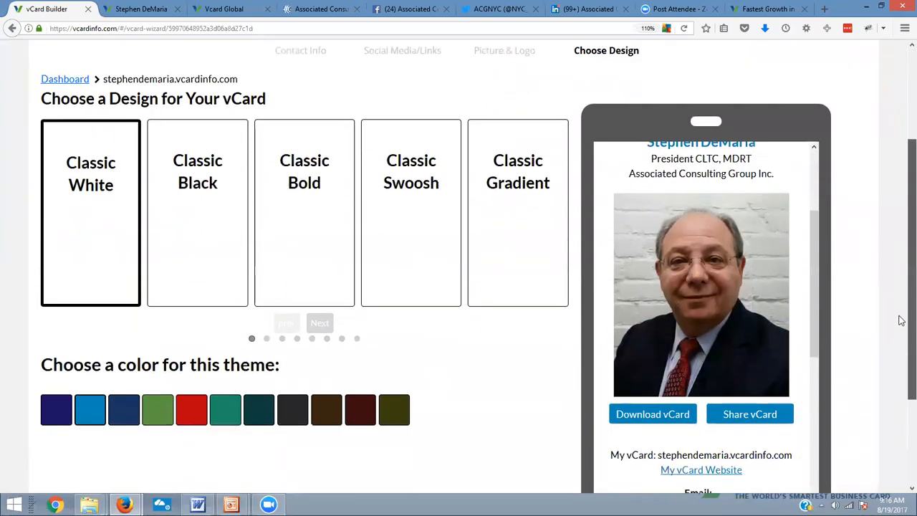
{"action": "scroll", "coordinate": [901, 320], "scroll_direction": "down", "scroll_amount": 2}
{"action": "scroll", "coordinate": [727, 170], "scroll_direction": "up", "scroll_amount": 3}
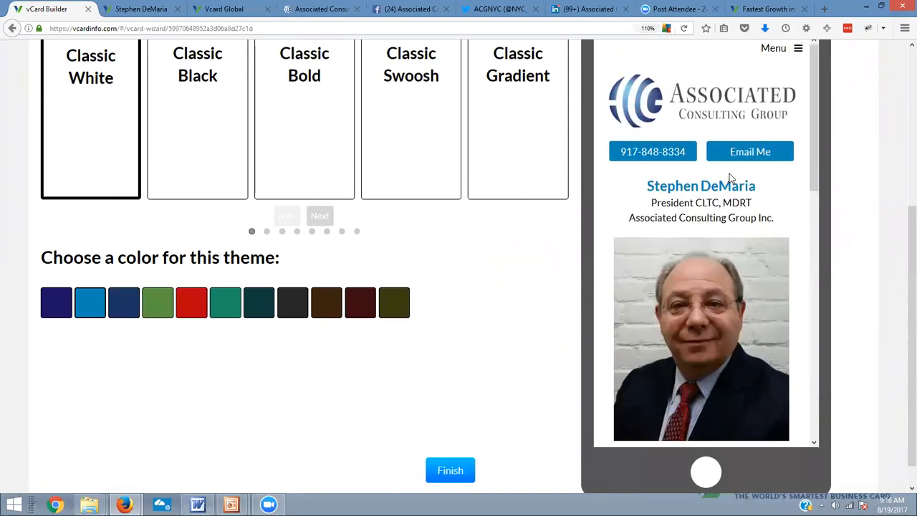
{"action": "scroll", "coordinate": [731, 179], "scroll_direction": "down", "scroll_amount": 5}
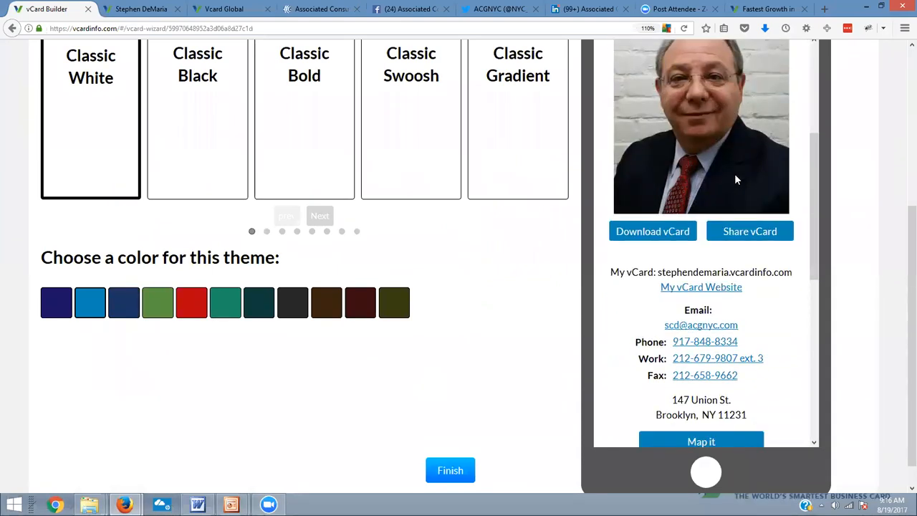
{"action": "scroll", "coordinate": [735, 179], "scroll_direction": "down", "scroll_amount": 8}
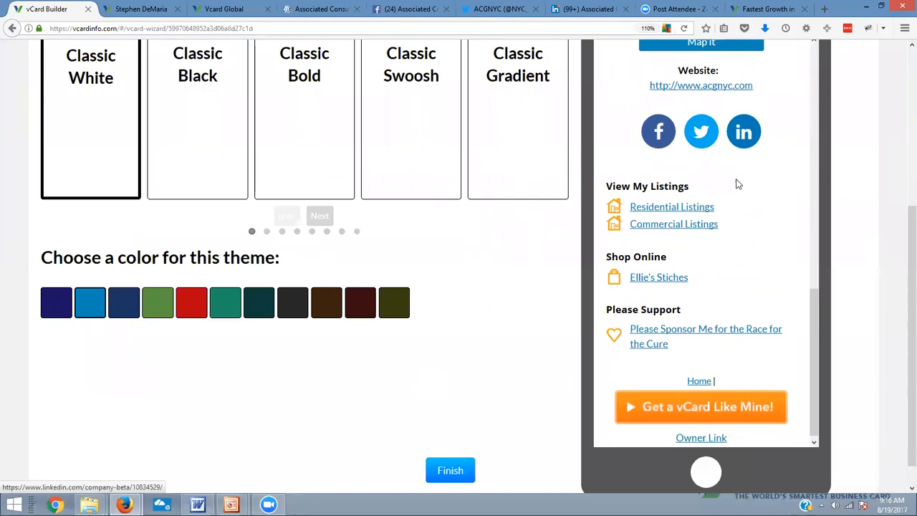
{"action": "scroll", "coordinate": [750, 283], "scroll_direction": "up", "scroll_amount": 12}
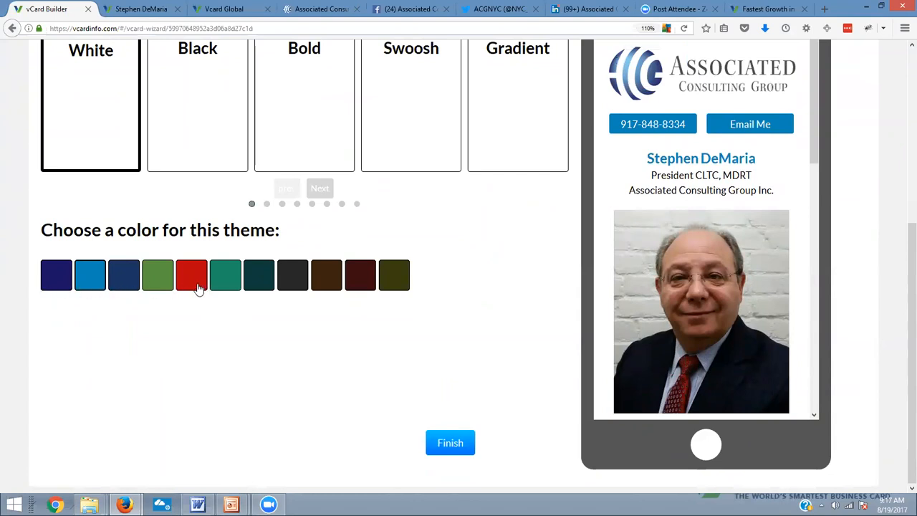
Try the red, green-teal, dark teal, dark grey and maroon theme colors on the Classic White design
{"action": "left_click", "coordinate": [198, 287]}
{"action": "left_click", "coordinate": [226, 285]}
{"action": "left_click", "coordinate": [259, 276]}
{"action": "left_click", "coordinate": [302, 284]}
{"action": "left_click", "coordinate": [356, 287]}
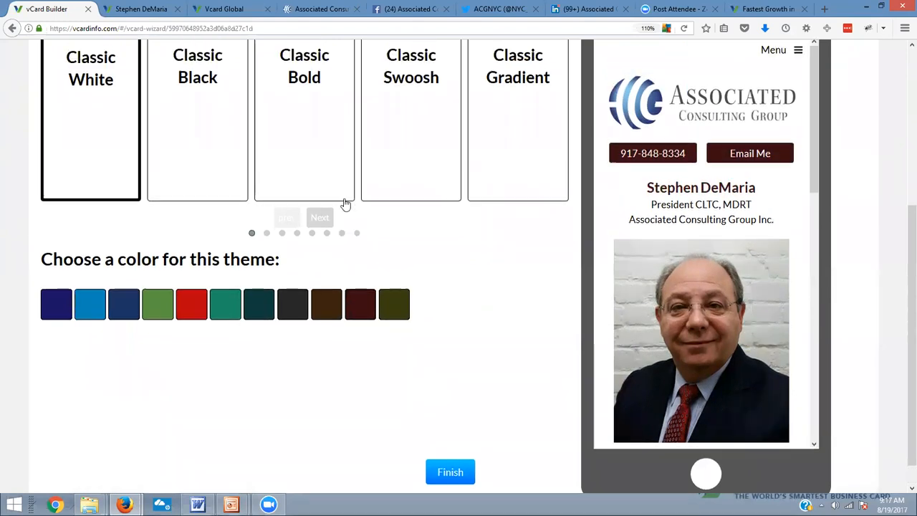
Try the Classic Black, Classic Bold and Classic Swoosh designs on the vCard
{"action": "scroll", "coordinate": [344, 204], "scroll_direction": "up", "scroll_amount": 2}
{"action": "left_click", "coordinate": [207, 158]}
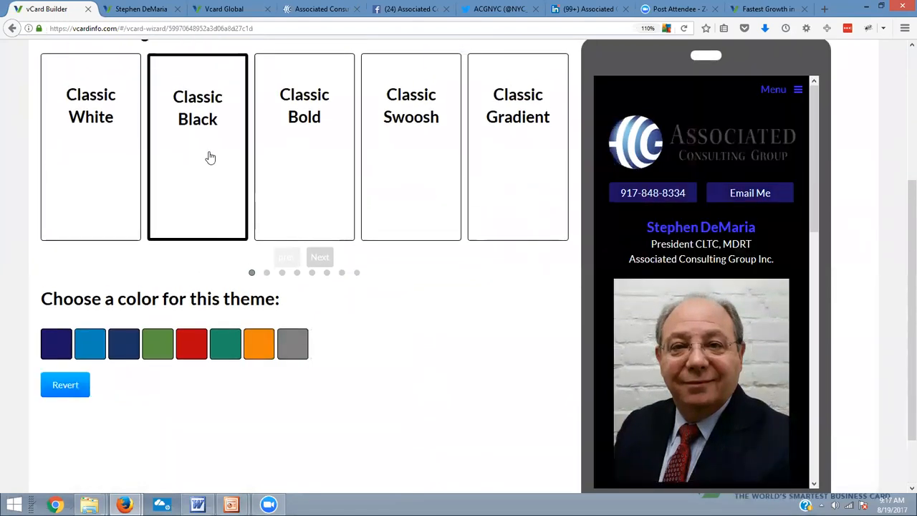
{"action": "left_click", "coordinate": [303, 159]}
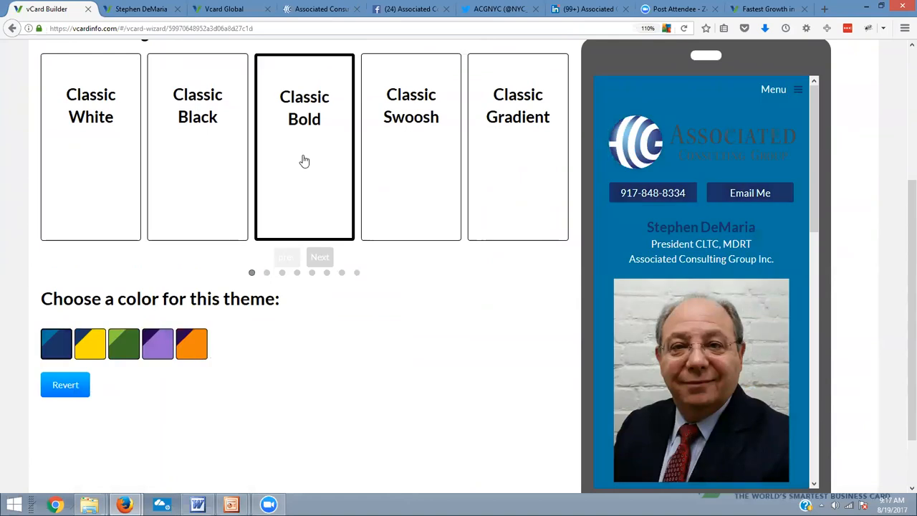
{"action": "left_click", "coordinate": [404, 152]}
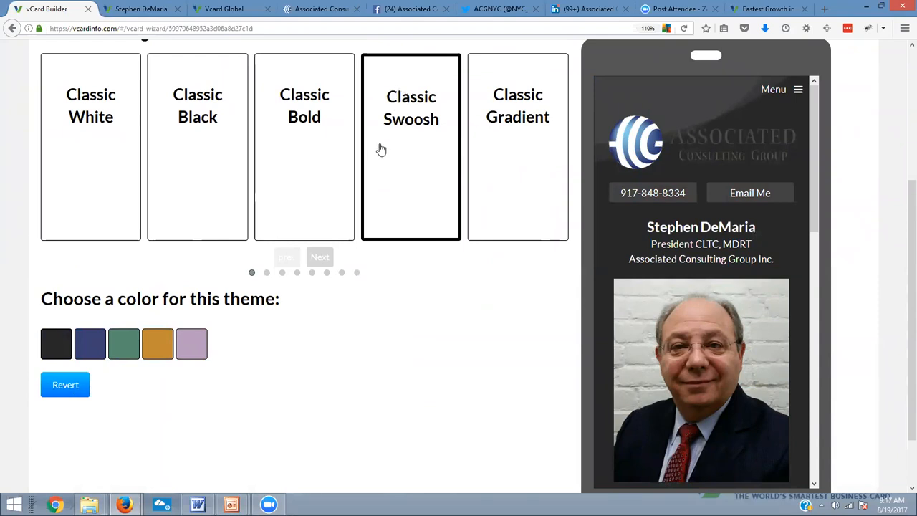
Choose the Classic White design with the third theme color, navy blue
{"action": "left_click", "coordinate": [67, 137]}
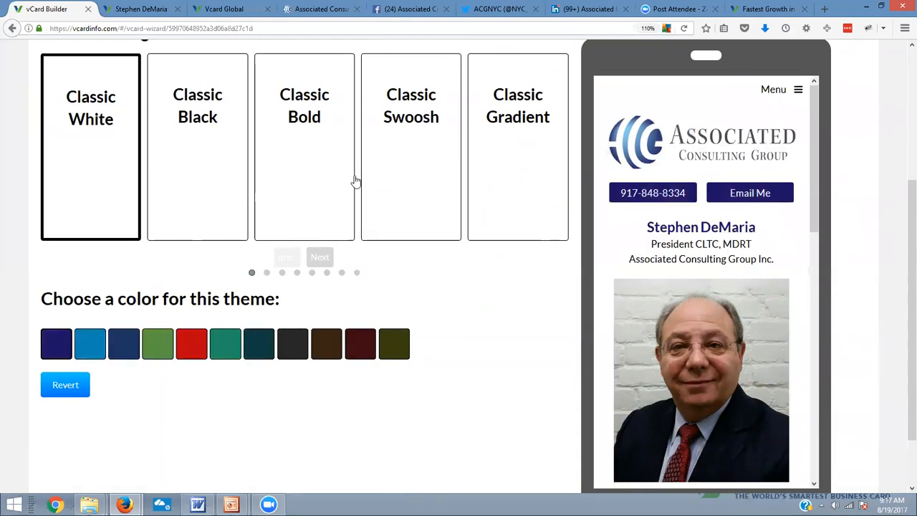
{"action": "scroll", "coordinate": [473, 202], "scroll_direction": "down", "scroll_amount": 2}
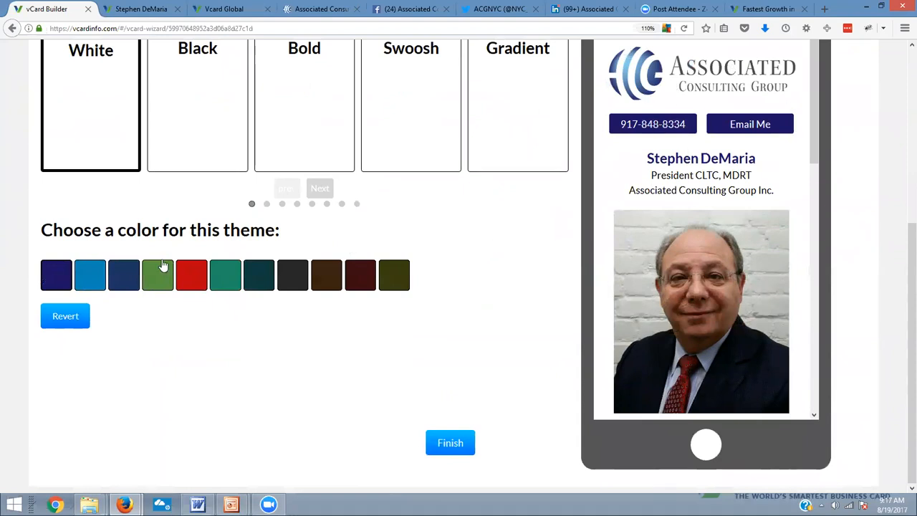
{"action": "left_click", "coordinate": [122, 281]}
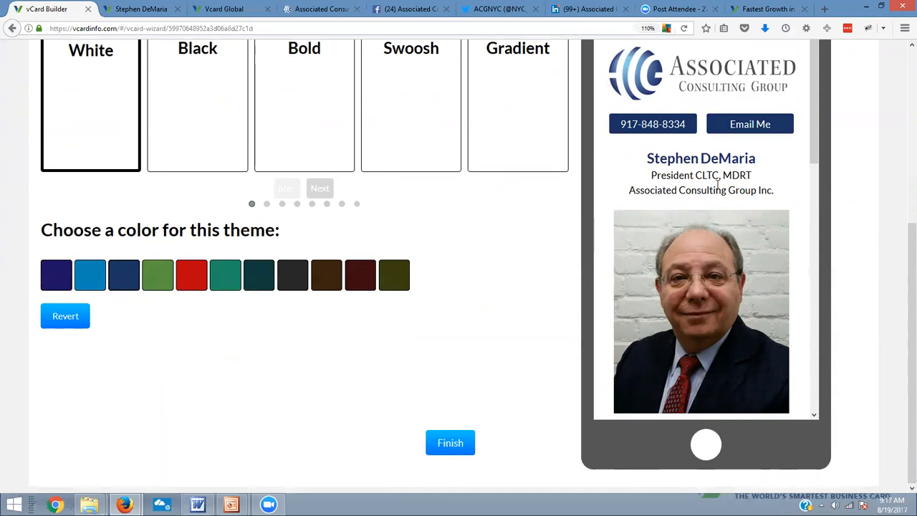
Check the whole vCard preview in the chosen design and finish the wizard
{"action": "scroll", "coordinate": [776, 172], "scroll_direction": "down", "scroll_amount": 4}
{"action": "scroll", "coordinate": [770, 179], "scroll_direction": "down", "scroll_amount": 5}
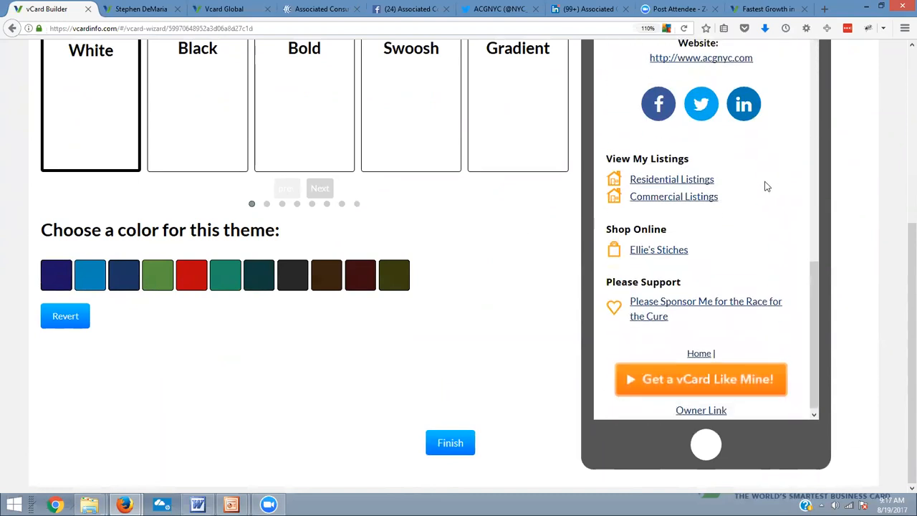
{"action": "scroll", "coordinate": [767, 185], "scroll_direction": "up", "scroll_amount": 4}
{"action": "scroll", "coordinate": [765, 187], "scroll_direction": "up", "scroll_amount": 7}
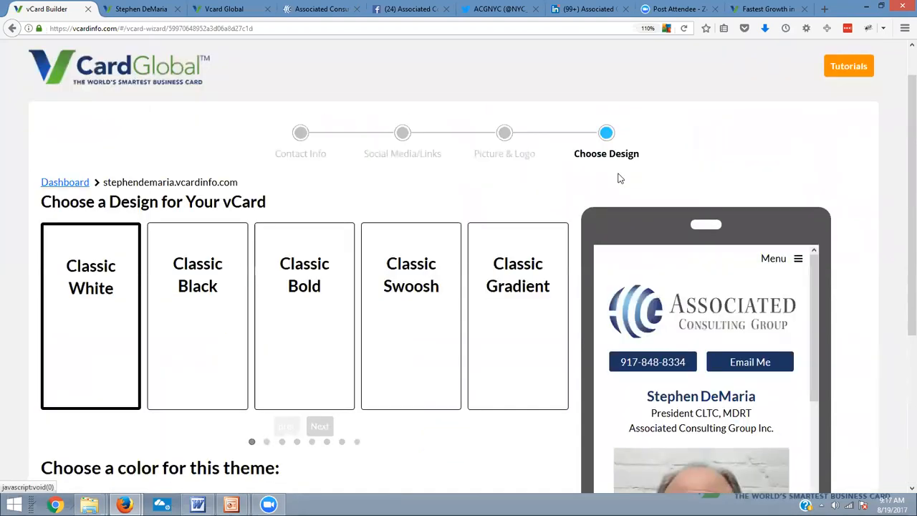
{"action": "scroll", "coordinate": [376, 296], "scroll_direction": "down", "scroll_amount": 2}
{"action": "scroll", "coordinate": [377, 296], "scroll_direction": "down", "scroll_amount": 2}
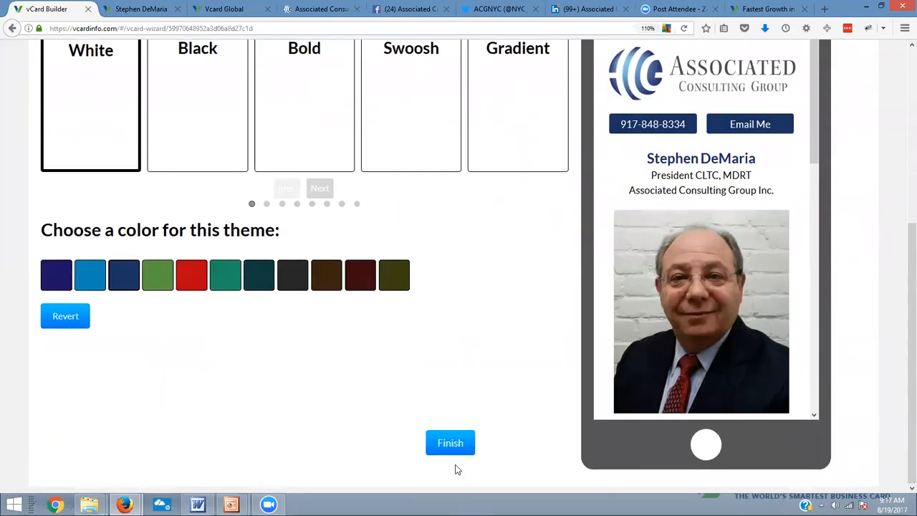
{"action": "left_click", "coordinate": [454, 446]}
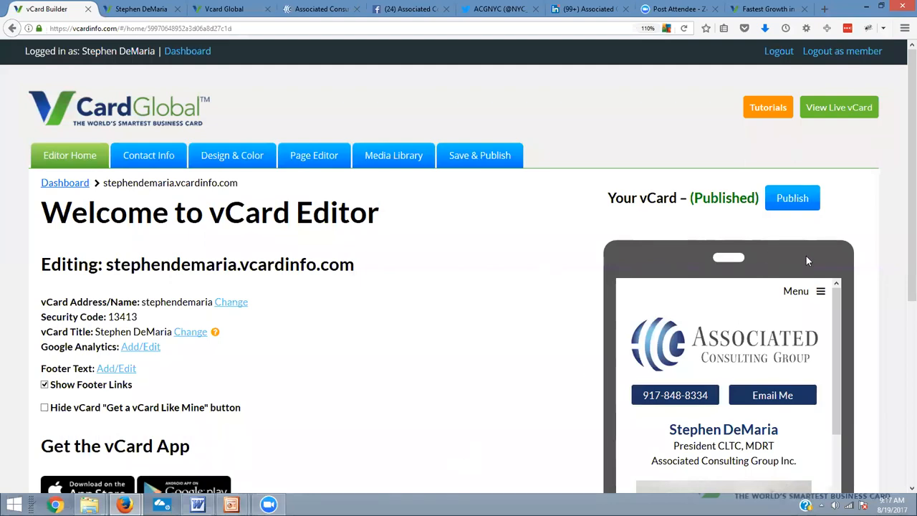
Look over the Editor Home page and the vCard preview's contact details and buttons
{"action": "scroll", "coordinate": [880, 263], "scroll_direction": "down", "scroll_amount": 4}
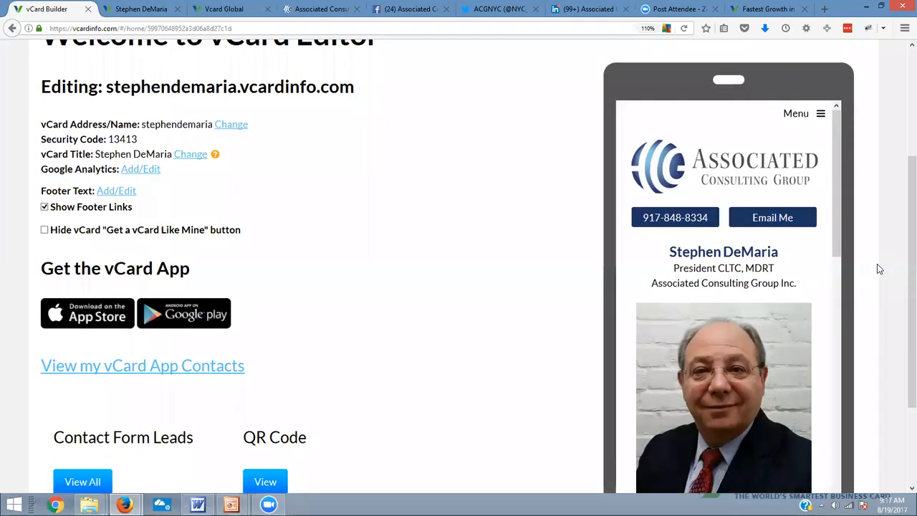
{"action": "scroll", "coordinate": [822, 188], "scroll_direction": "down", "scroll_amount": 8}
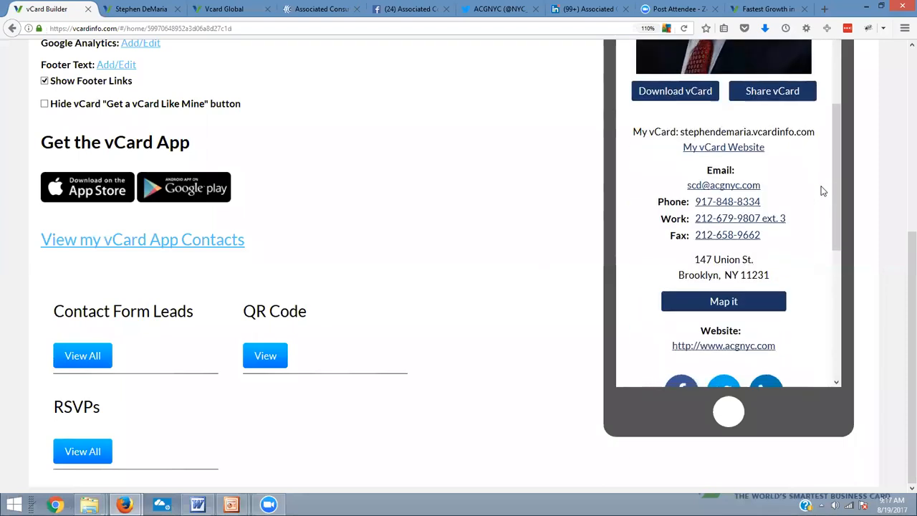
{"action": "scroll", "coordinate": [823, 191], "scroll_direction": "up", "scroll_amount": 2}
{"action": "scroll", "coordinate": [822, 191], "scroll_direction": "up", "scroll_amount": 7}
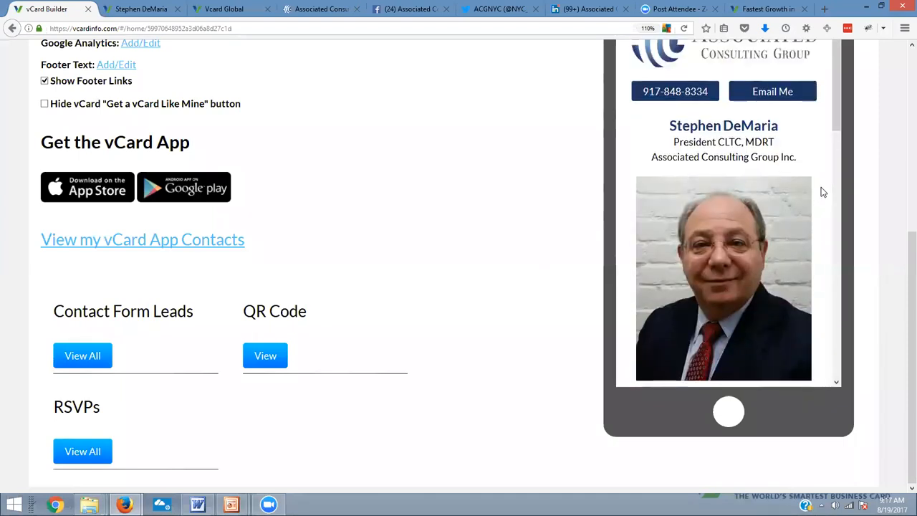
{"action": "scroll", "coordinate": [445, 237], "scroll_direction": "up", "scroll_amount": 3}
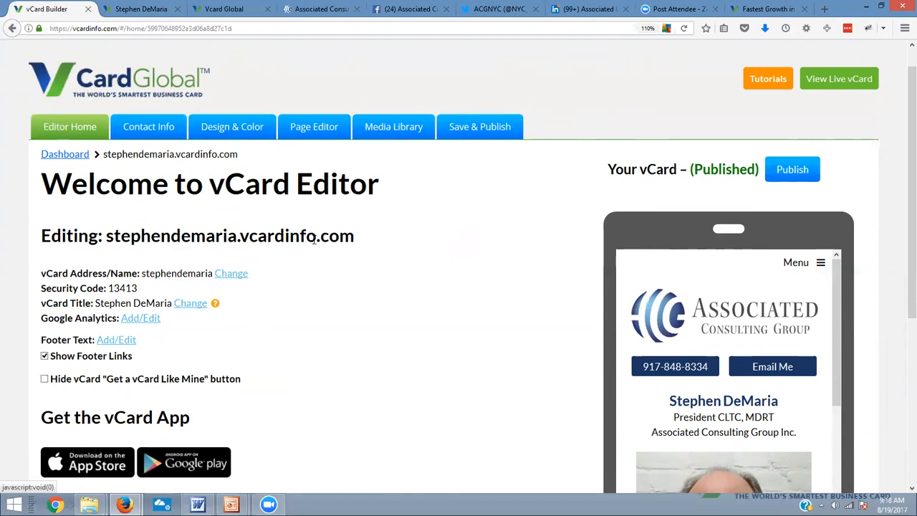
{"action": "scroll", "coordinate": [79, 143], "scroll_direction": "up", "scroll_amount": 1}
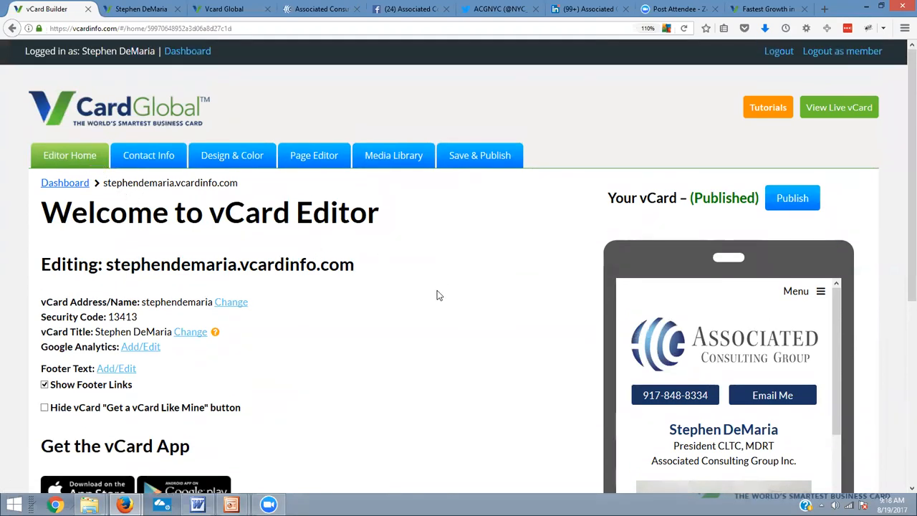
Highlight the vCard address name, its part in the editing address, and the security code on Editor Home
{"action": "scroll", "coordinate": [437, 290], "scroll_direction": "down", "scroll_amount": 2}
{"action": "left_click_drag", "start_coordinate": [214, 235], "coordinate": [142, 236]}
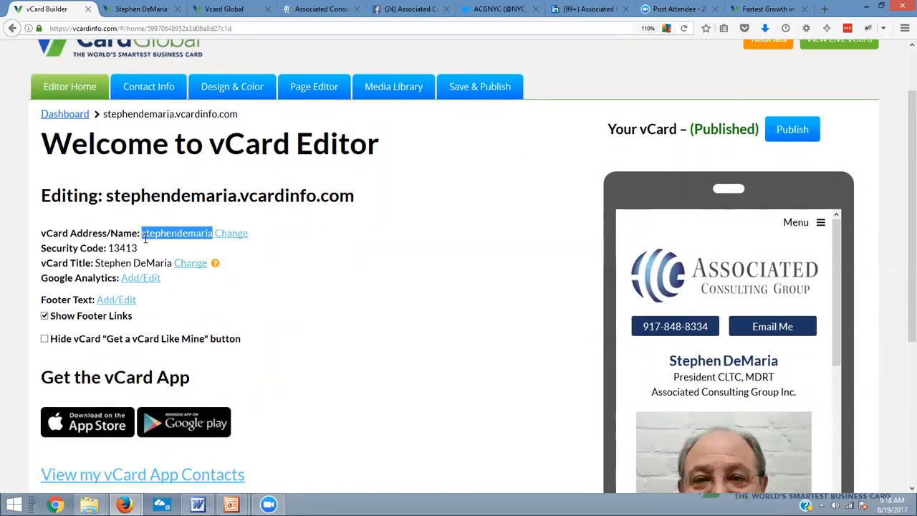
{"action": "left_click_drag", "start_coordinate": [106, 195], "coordinate": [235, 206]}
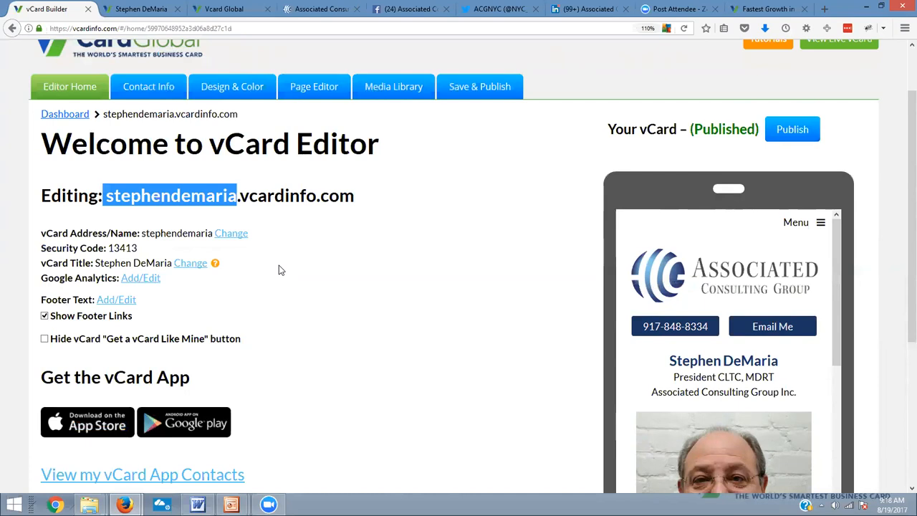
{"action": "scroll", "coordinate": [278, 309], "scroll_direction": "down", "scroll_amount": 3}
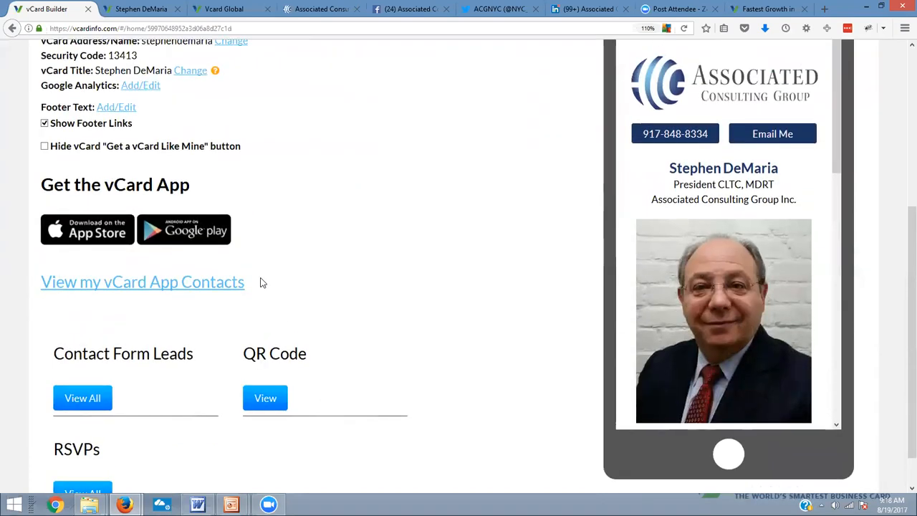
{"action": "scroll", "coordinate": [259, 282], "scroll_direction": "up", "scroll_amount": 2}
{"action": "left_click_drag", "start_coordinate": [140, 179], "coordinate": [108, 180]}
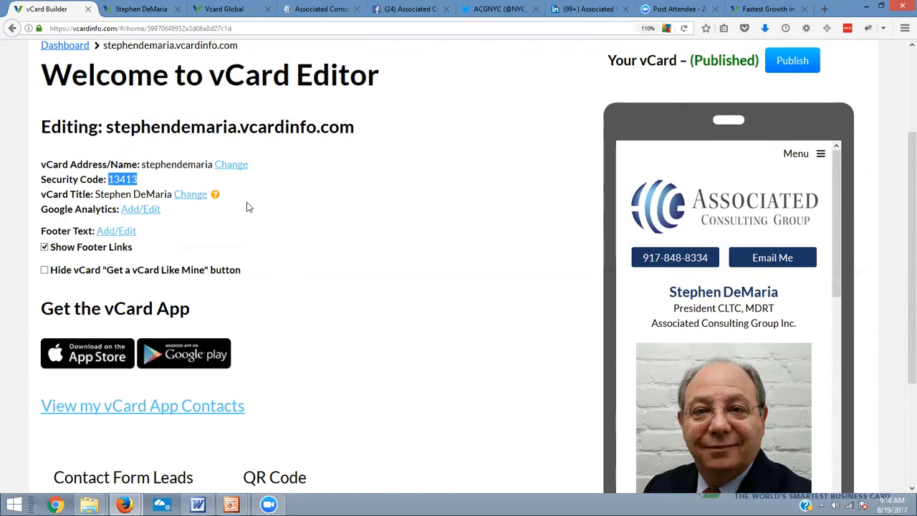
Locate Share vCard in the preview, view the live vCard, and open its share form at the email field
{"action": "scroll", "coordinate": [718, 236], "scroll_direction": "down", "scroll_amount": 4}
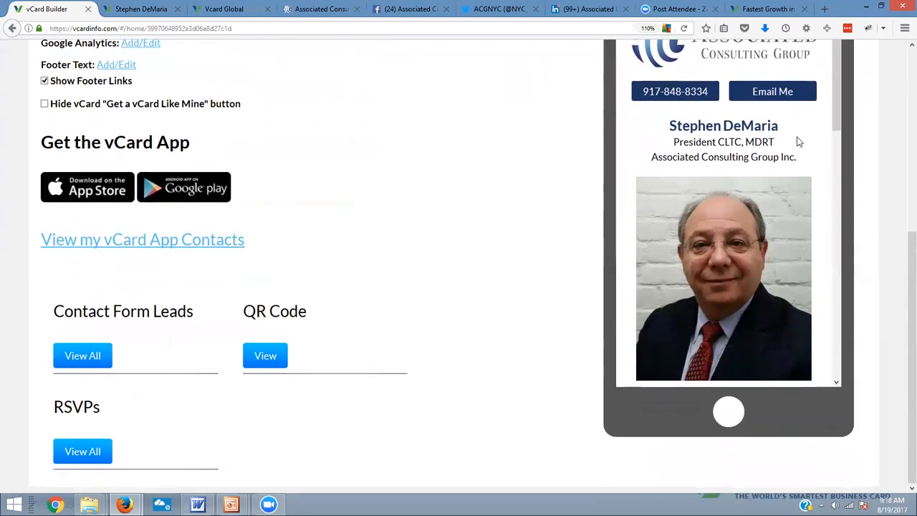
{"action": "scroll", "coordinate": [832, 151], "scroll_direction": "down", "scroll_amount": 3}
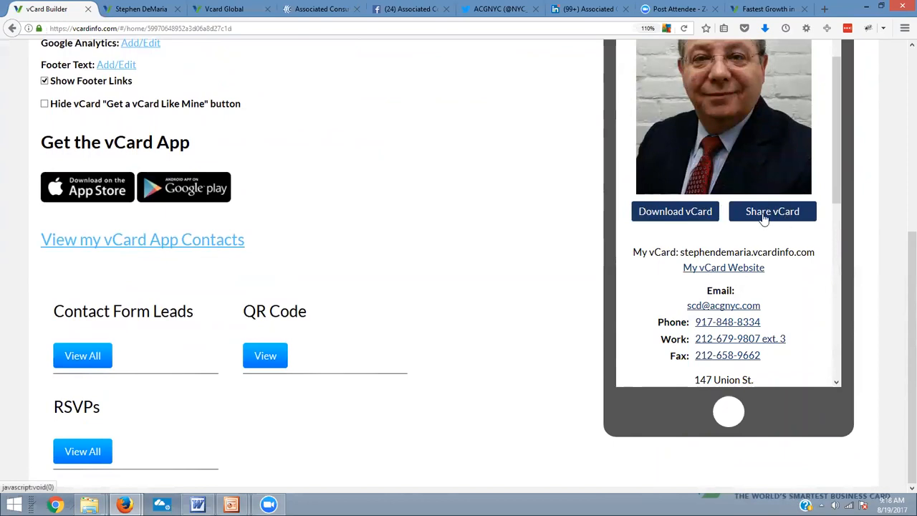
{"action": "scroll", "coordinate": [765, 267], "scroll_direction": "up", "scroll_amount": 3}
{"action": "scroll", "coordinate": [766, 267], "scroll_direction": "up", "scroll_amount": 5}
{"action": "left_click", "coordinate": [856, 109]}
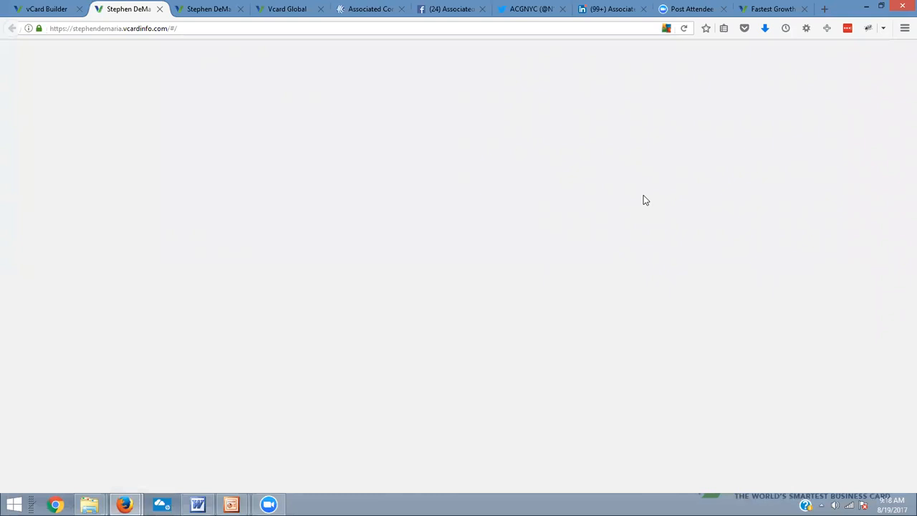
{"action": "scroll", "coordinate": [511, 317], "scroll_direction": "down", "scroll_amount": 4}
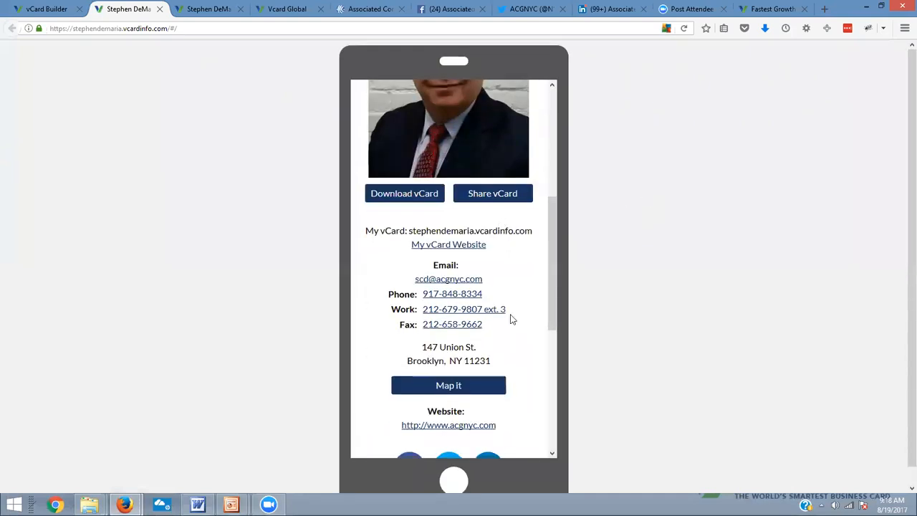
{"action": "left_click", "coordinate": [496, 195]}
{"action": "left_click", "coordinate": [438, 214]}
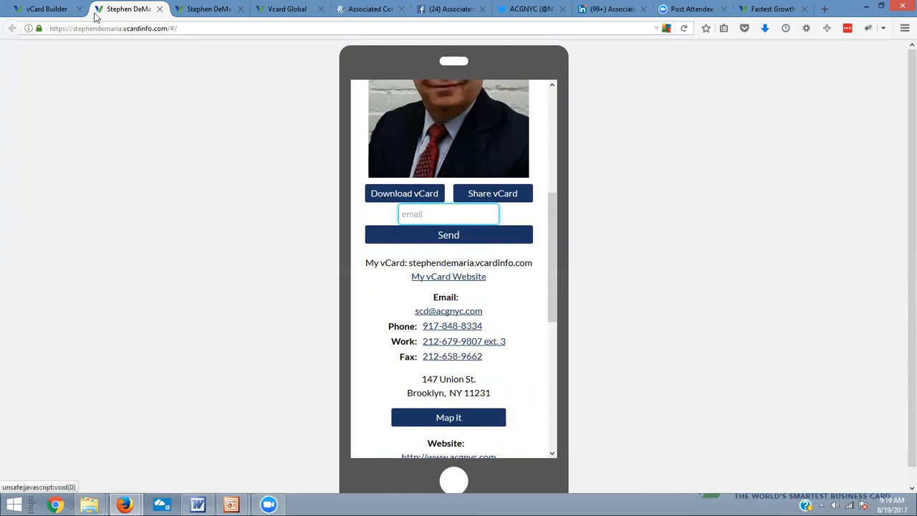
Return to the vCard Builder page and review the Editor Home settings, app links and leads sections
{"action": "left_click", "coordinate": [47, 9]}
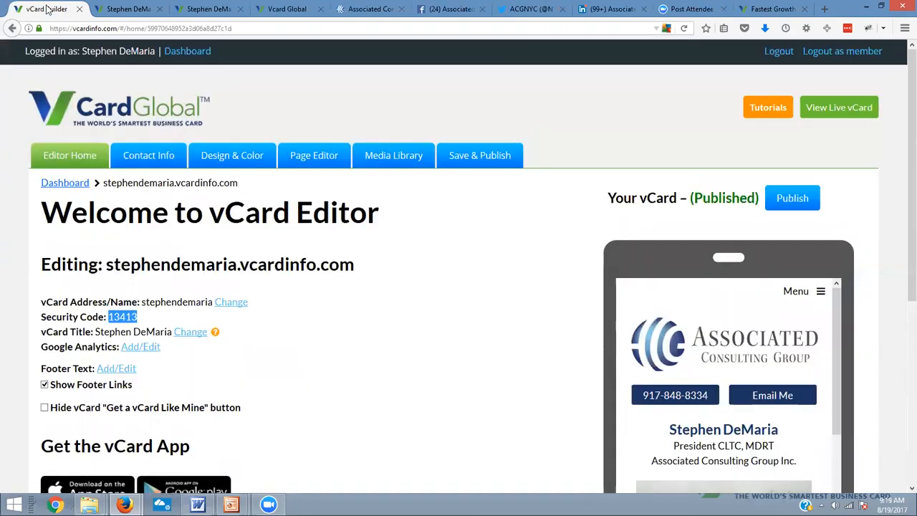
{"action": "scroll", "coordinate": [489, 370], "scroll_direction": "down", "scroll_amount": 2}
{"action": "scroll", "coordinate": [489, 370], "scroll_direction": "down", "scroll_amount": 2}
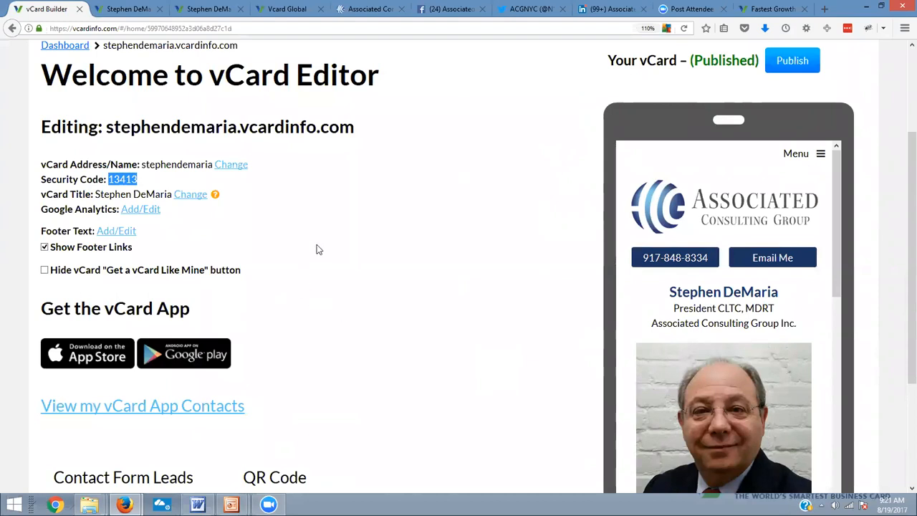
{"action": "scroll", "coordinate": [353, 244], "scroll_direction": "down", "scroll_amount": 1}
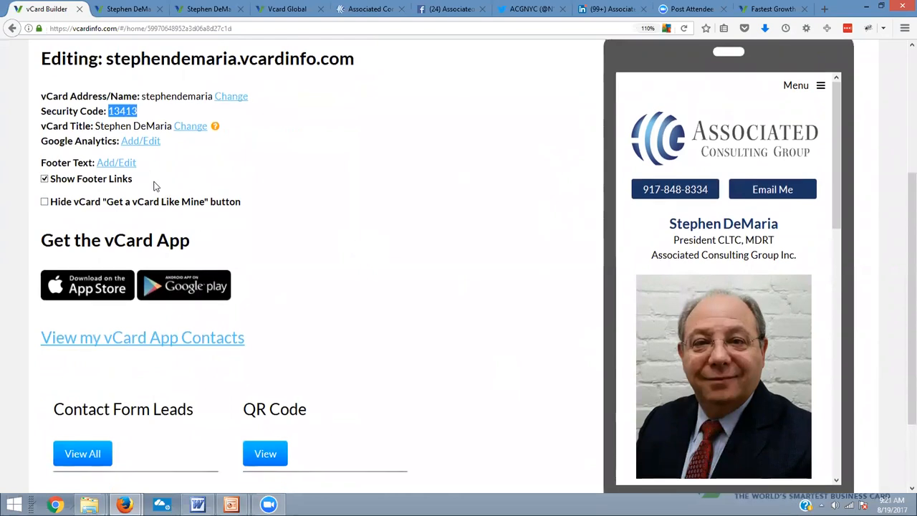
{"action": "scroll", "coordinate": [190, 236], "scroll_direction": "up", "scroll_amount": 2}
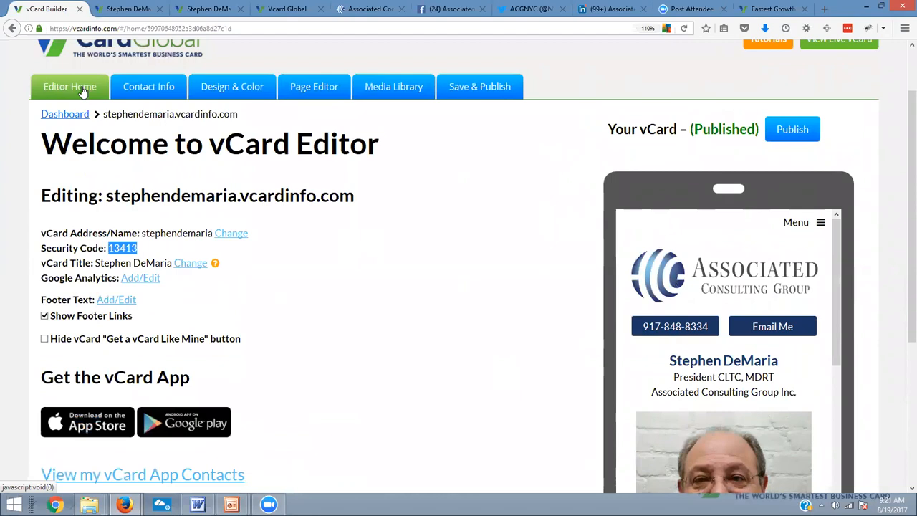
Open the contact information settings and review the fields from first name through website
{"action": "scroll", "coordinate": [248, 239], "scroll_direction": "up", "scroll_amount": 1}
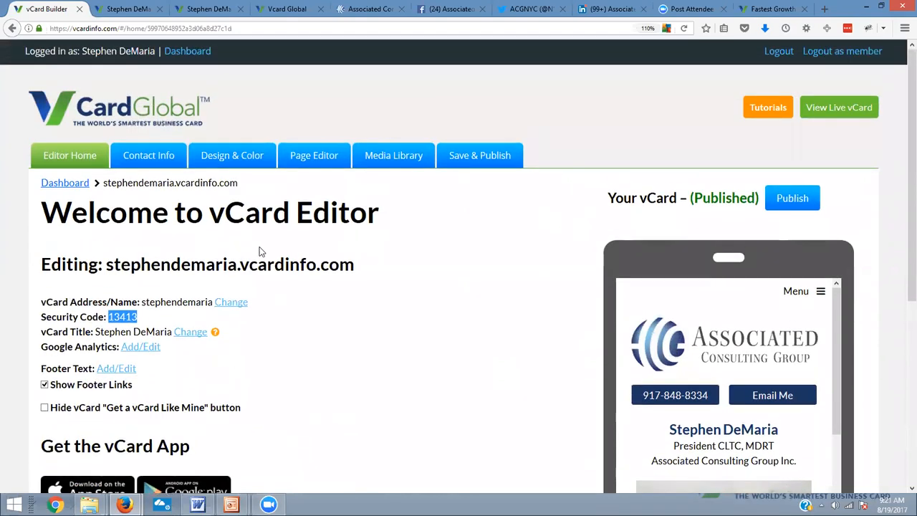
{"action": "left_click", "coordinate": [152, 157]}
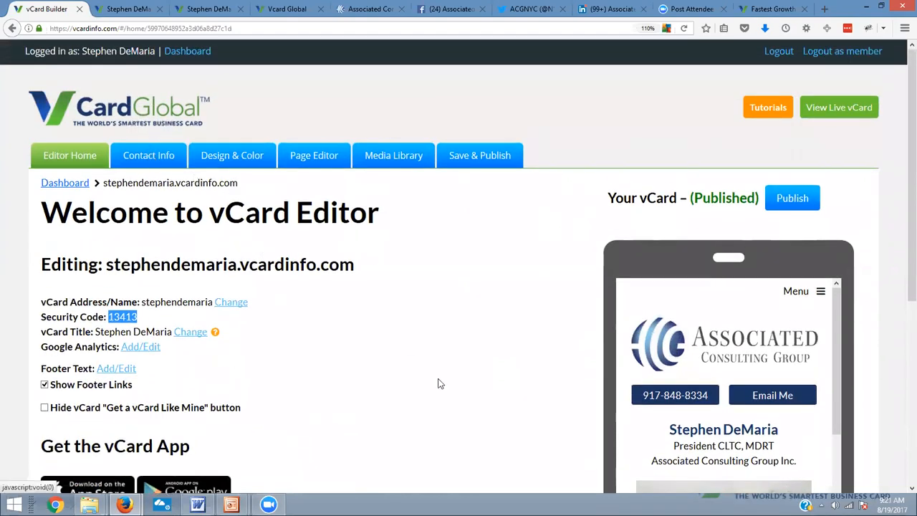
{"action": "scroll", "coordinate": [436, 395], "scroll_direction": "down", "scroll_amount": 2}
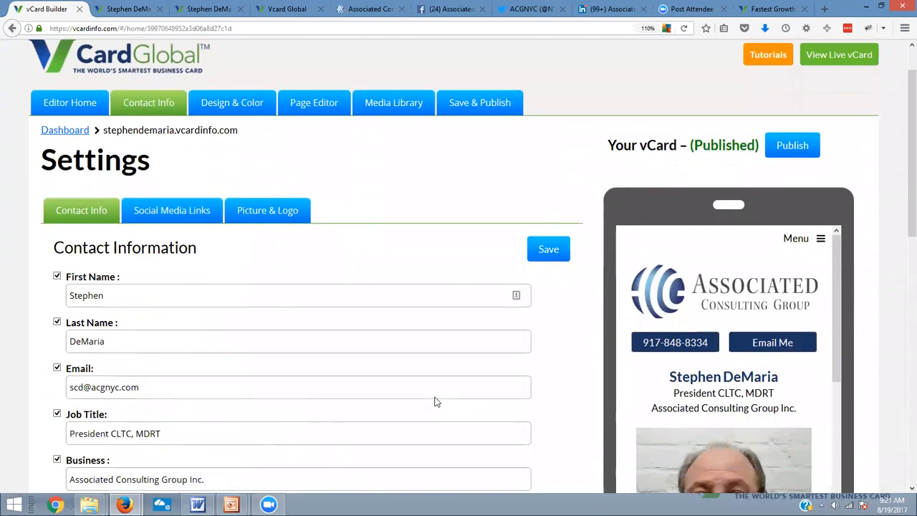
{"action": "scroll", "coordinate": [246, 336], "scroll_direction": "down", "scroll_amount": 5}
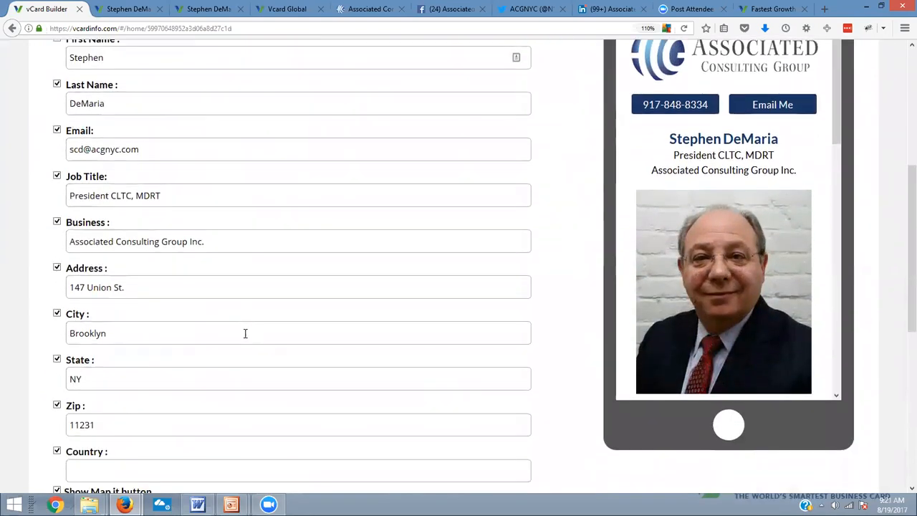
{"action": "scroll", "coordinate": [241, 399], "scroll_direction": "down", "scroll_amount": 3}
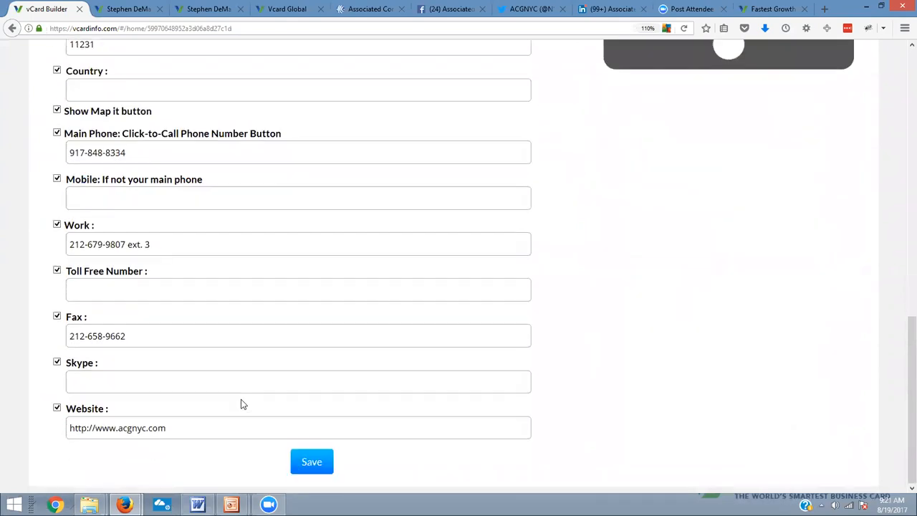
{"action": "scroll", "coordinate": [240, 400], "scroll_direction": "up", "scroll_amount": 10}
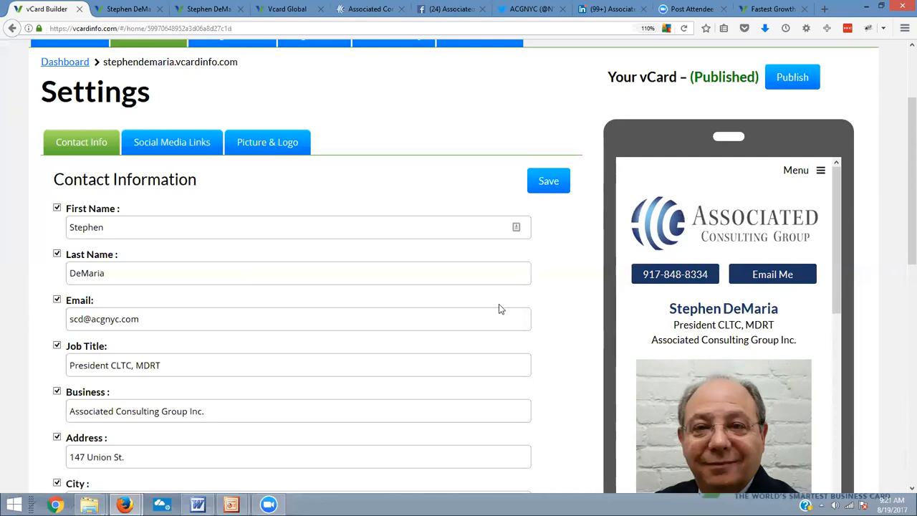
{"action": "scroll", "coordinate": [265, 317], "scroll_direction": "down", "scroll_amount": 1}
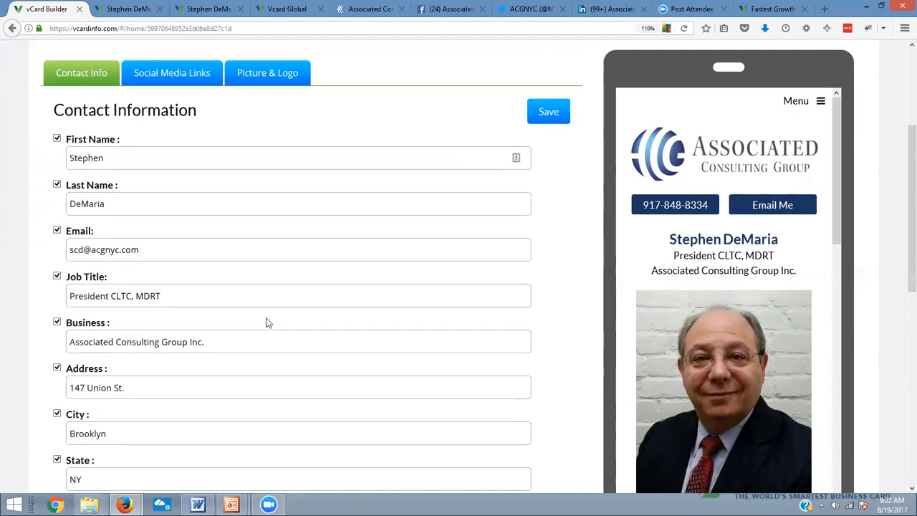
{"action": "scroll", "coordinate": [265, 318], "scroll_direction": "down", "scroll_amount": 2}
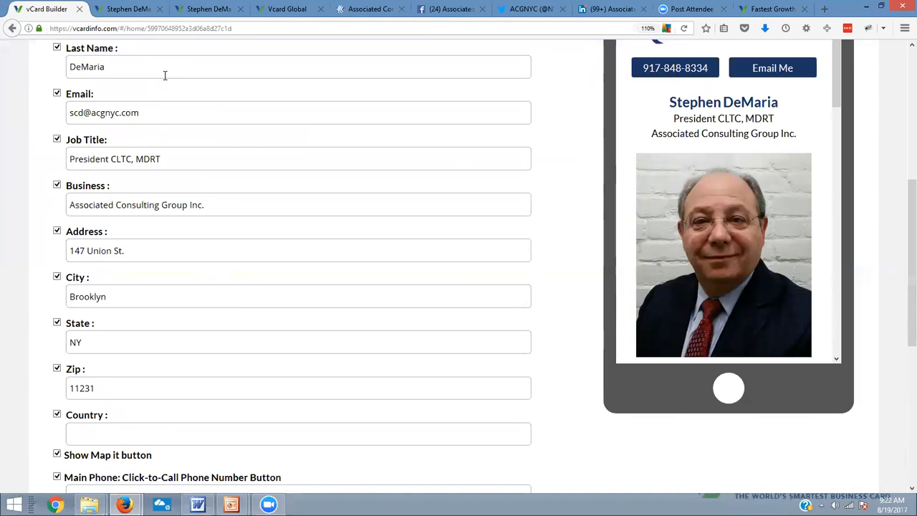
{"action": "scroll", "coordinate": [279, 159], "scroll_direction": "up", "scroll_amount": 2}
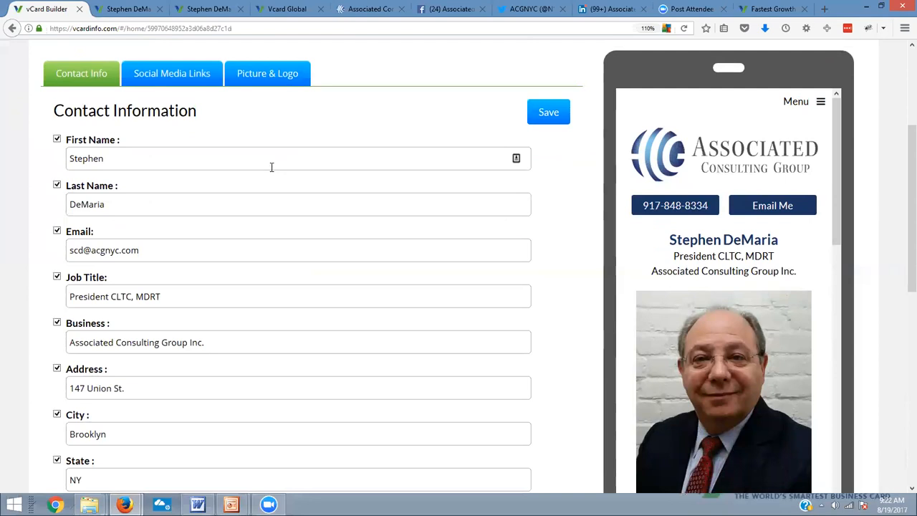
{"action": "scroll", "coordinate": [272, 166], "scroll_direction": "up", "scroll_amount": 2}
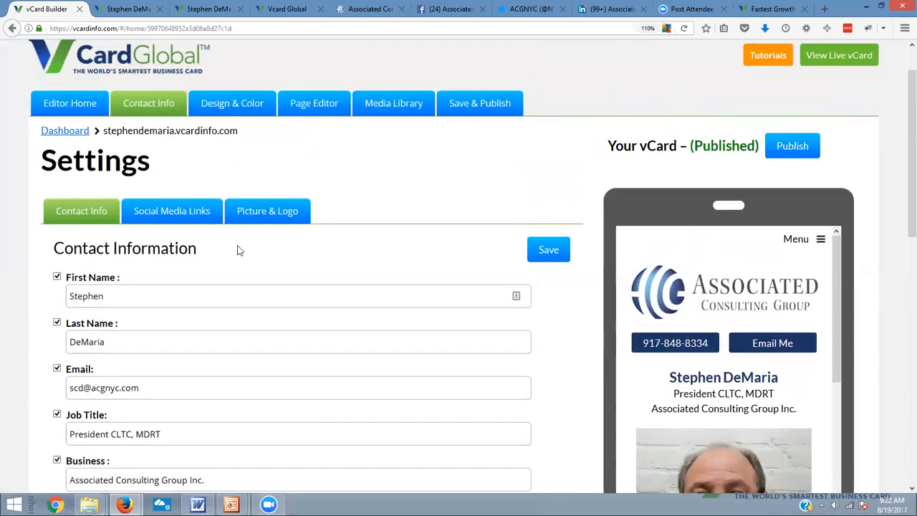
Review the social media links, then the profile picture and logo settings
{"action": "left_click", "coordinate": [184, 214]}
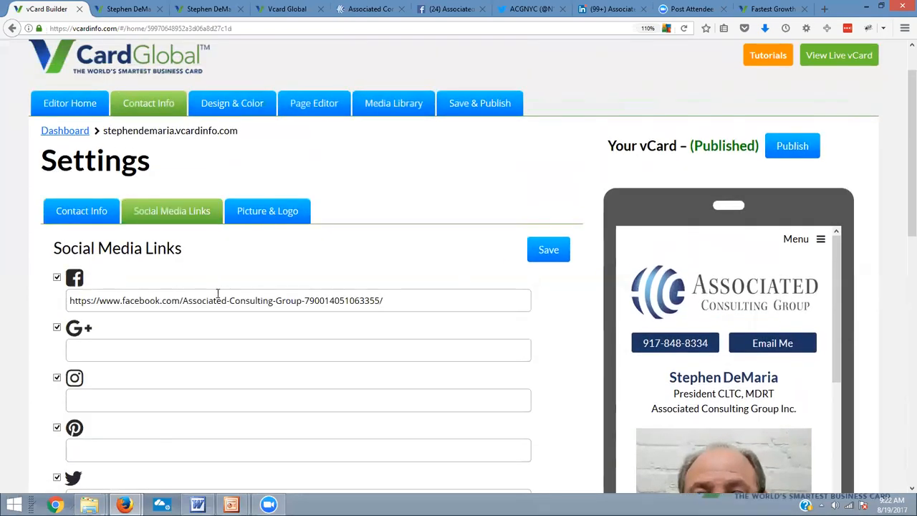
{"action": "scroll", "coordinate": [284, 343], "scroll_direction": "down", "scroll_amount": 3}
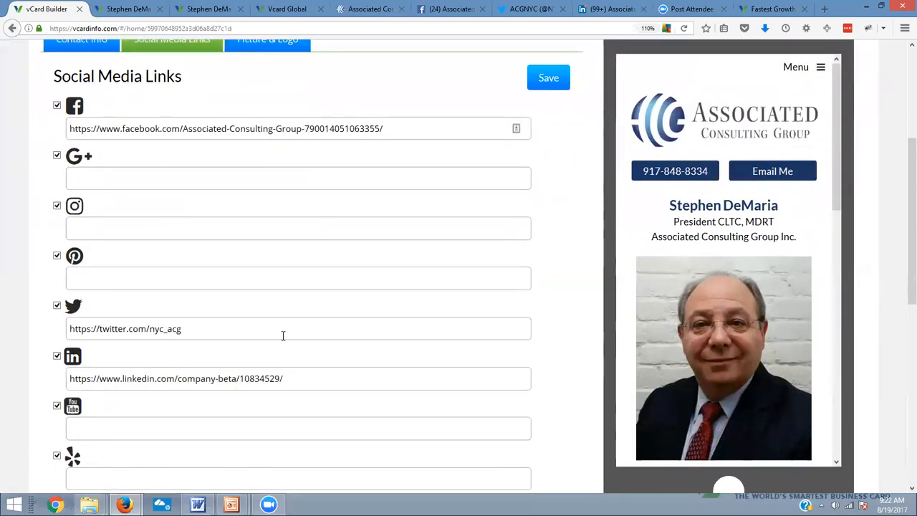
{"action": "scroll", "coordinate": [282, 336], "scroll_direction": "up", "scroll_amount": 3}
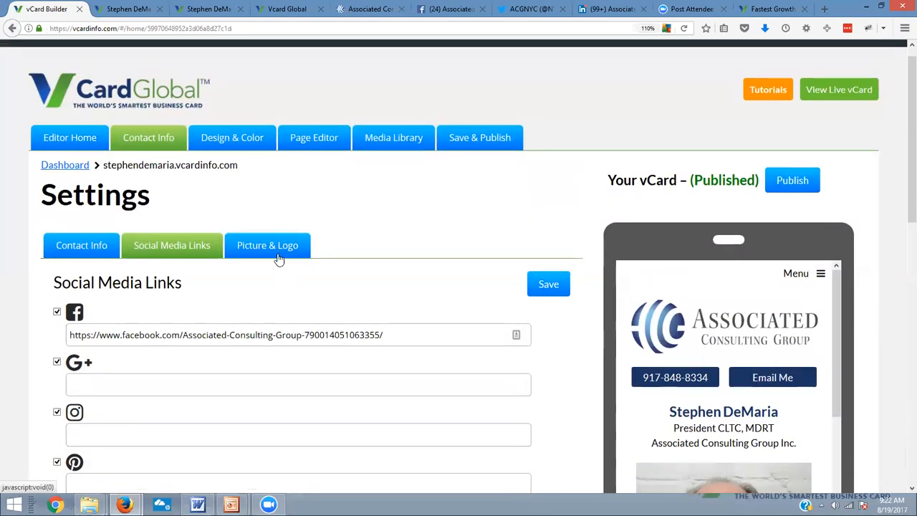
{"action": "left_click", "coordinate": [279, 252]}
{"action": "scroll", "coordinate": [133, 381], "scroll_direction": "down", "scroll_amount": 1}
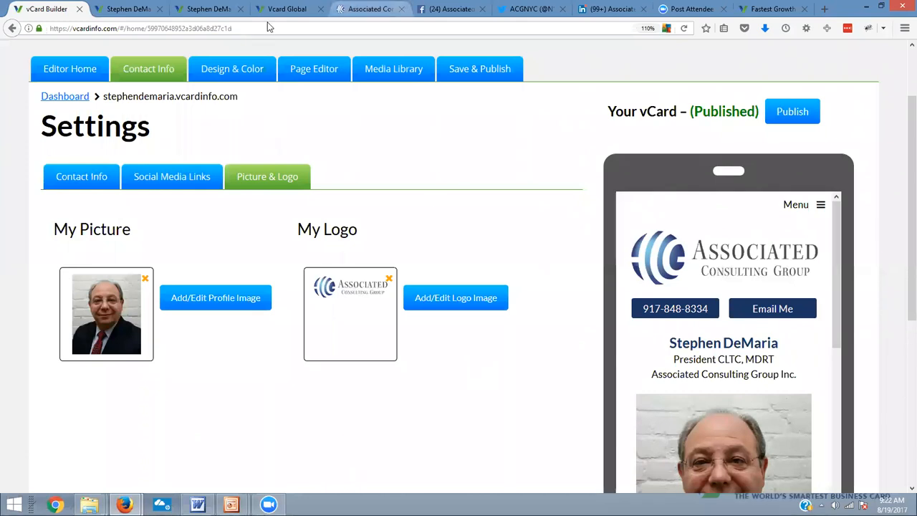
Browse the available vCard designs and theme colors, paging from the Classic designs to the vCard White and Black designs
{"action": "left_click", "coordinate": [232, 66]}
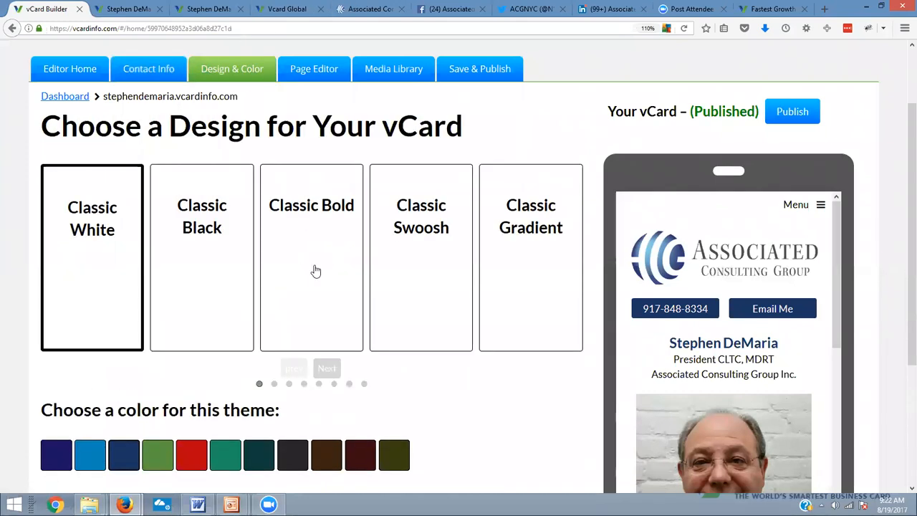
{"action": "scroll", "coordinate": [388, 317], "scroll_direction": "down", "scroll_amount": 3}
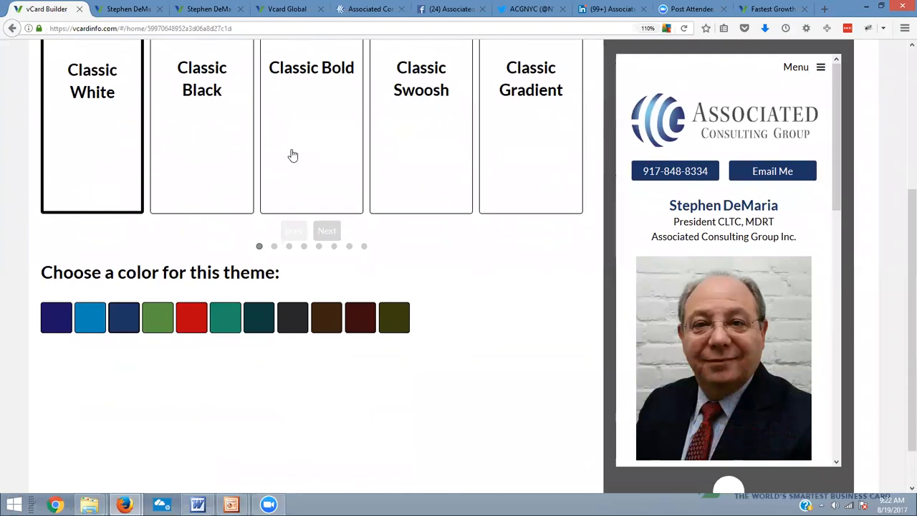
{"action": "left_click", "coordinate": [327, 230]}
{"action": "left_click", "coordinate": [327, 231]}
{"action": "left_click", "coordinate": [327, 230]}
{"action": "left_click", "coordinate": [327, 230]}
{"action": "left_click", "coordinate": [327, 231]}
{"action": "left_click", "coordinate": [326, 231]}
{"action": "left_click", "coordinate": [327, 230]}
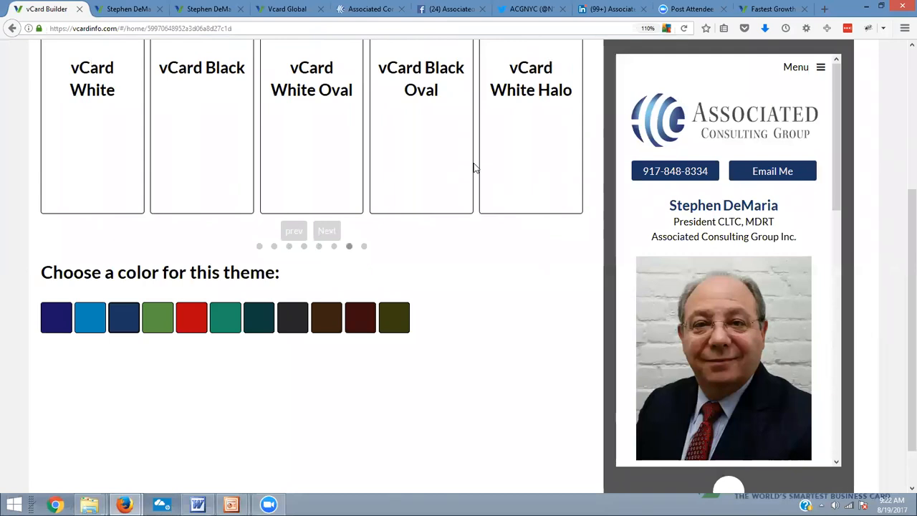
Open the Home page for editing and shrink the profile photo to about two-thirds of its width
{"action": "scroll", "coordinate": [495, 258], "scroll_direction": "up", "scroll_amount": 3}
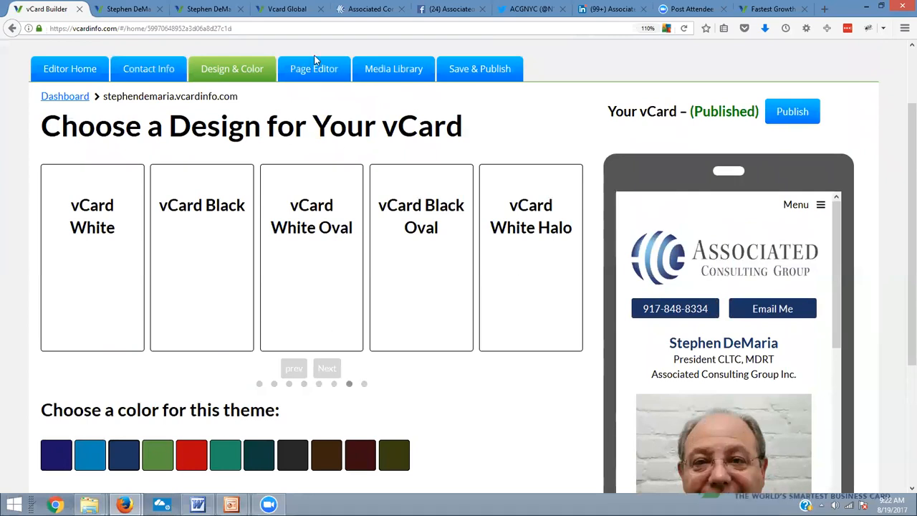
{"action": "scroll", "coordinate": [612, 156], "scroll_direction": "up", "scroll_amount": 2}
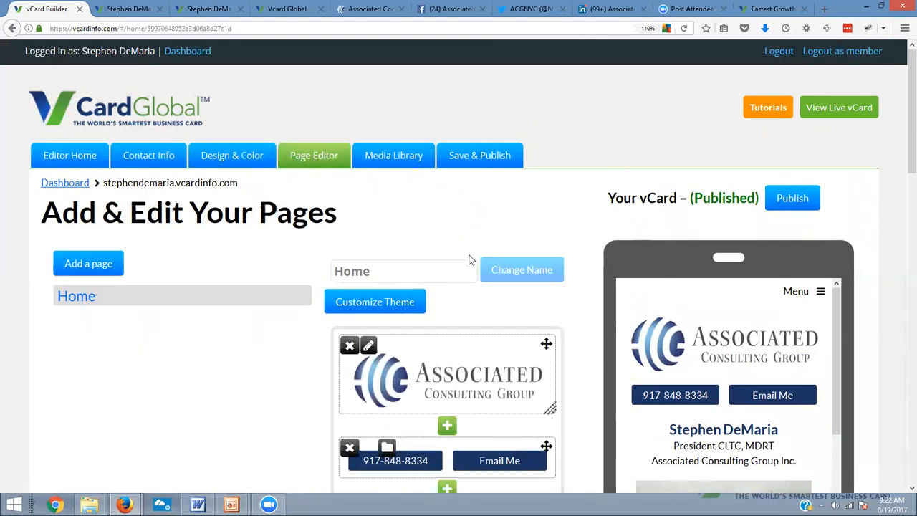
{"action": "scroll", "coordinate": [465, 261], "scroll_direction": "down", "scroll_amount": 1}
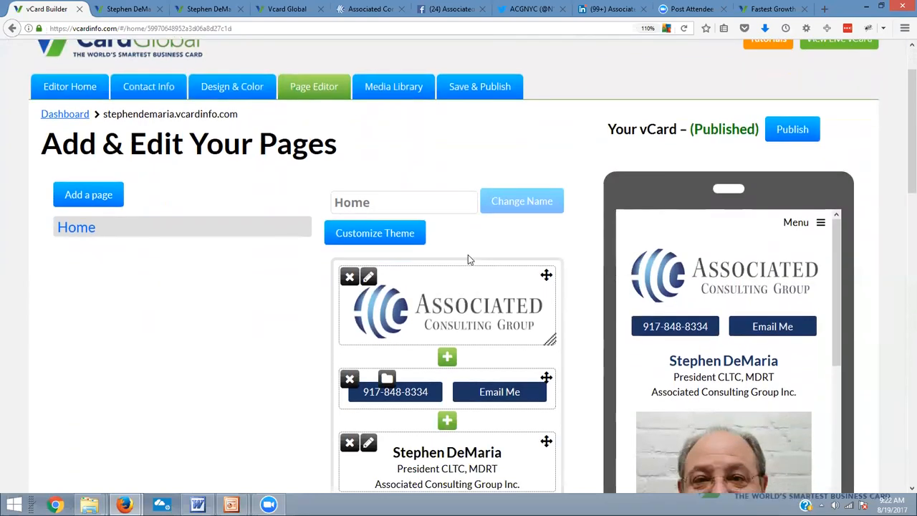
{"action": "scroll", "coordinate": [468, 256], "scroll_direction": "down", "scroll_amount": 2}
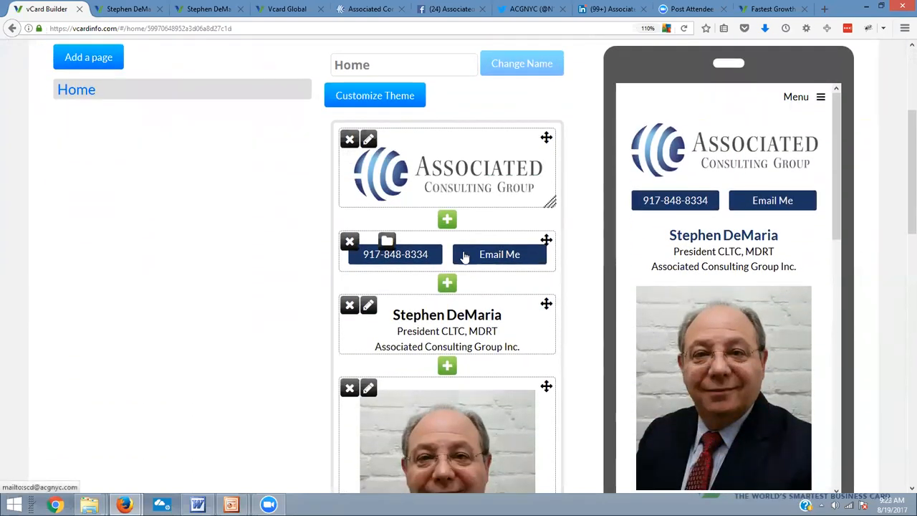
{"action": "scroll", "coordinate": [464, 256], "scroll_direction": "down", "scroll_amount": 2}
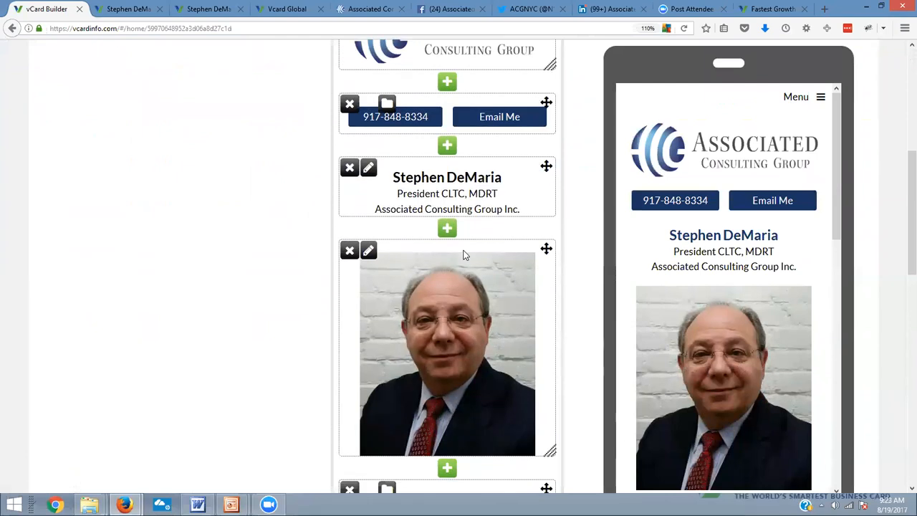
{"action": "scroll", "coordinate": [464, 256], "scroll_direction": "down", "scroll_amount": 1}
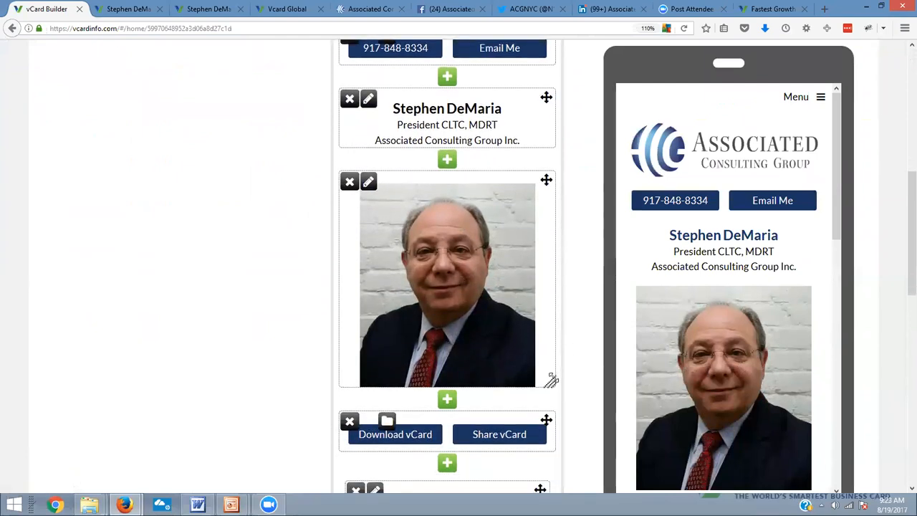
{"action": "left_click_drag", "start_coordinate": [551, 384], "coordinate": [526, 317]}
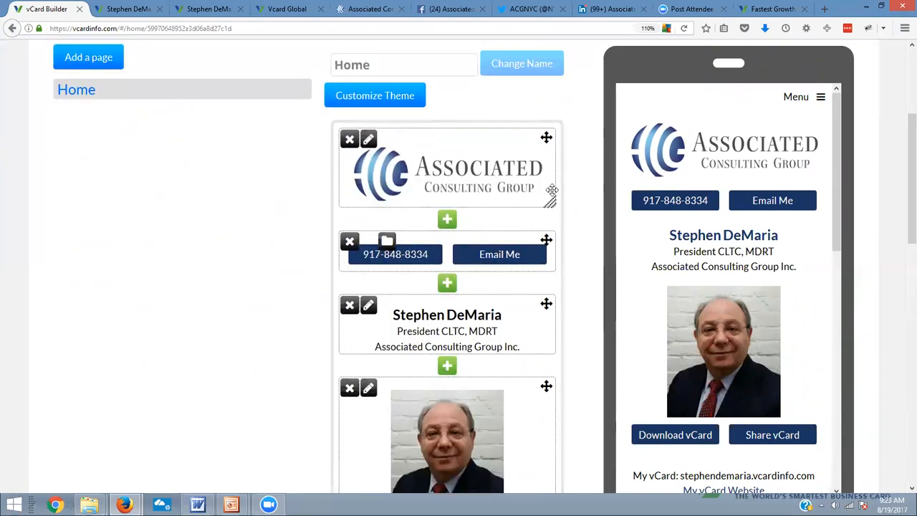
Resize the Associated Consulting Group logo on the Home page to slightly smaller than the full block width
{"action": "left_click", "coordinate": [551, 200]}
{"action": "left_click", "coordinate": [551, 228]}
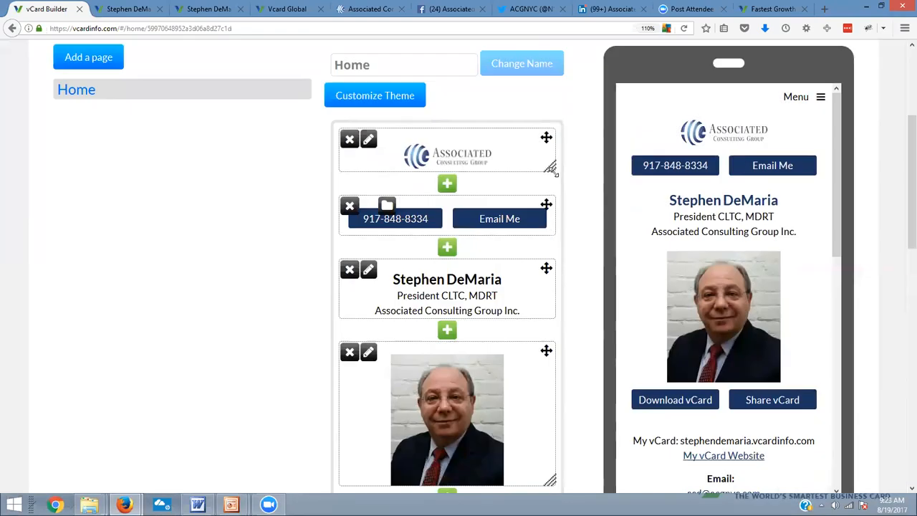
{"action": "left_click", "coordinate": [552, 169]}
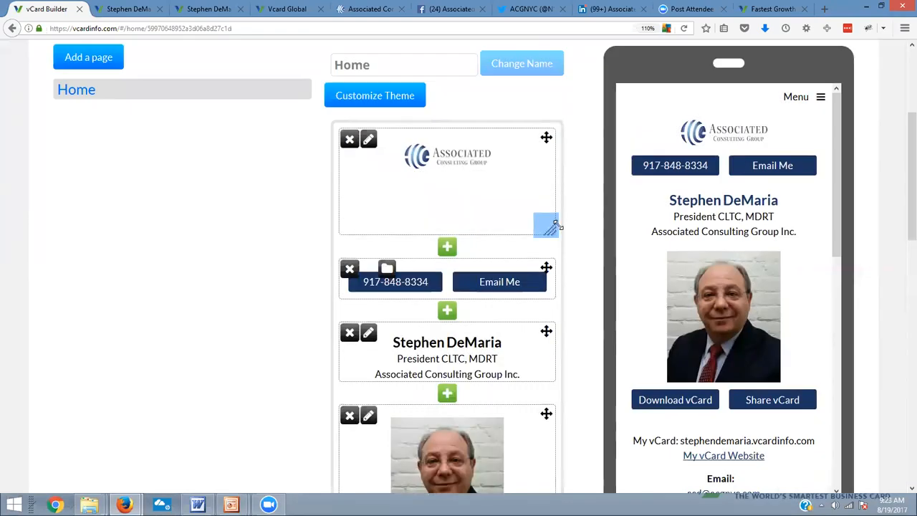
{"action": "left_click_drag", "start_coordinate": [556, 233], "coordinate": [580, 301]}
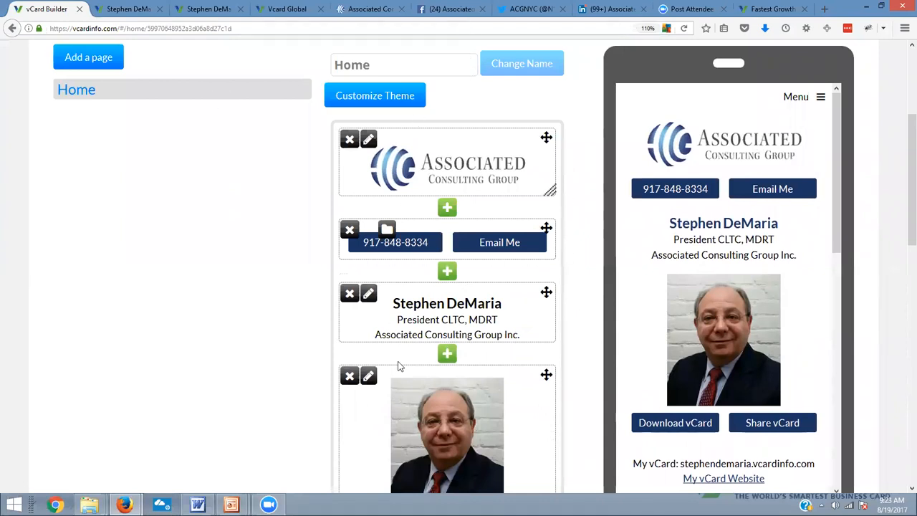
Look over the Home page's remaining content blocks and check the resized images in the phone preview
{"action": "scroll", "coordinate": [399, 366], "scroll_direction": "down", "scroll_amount": 7}
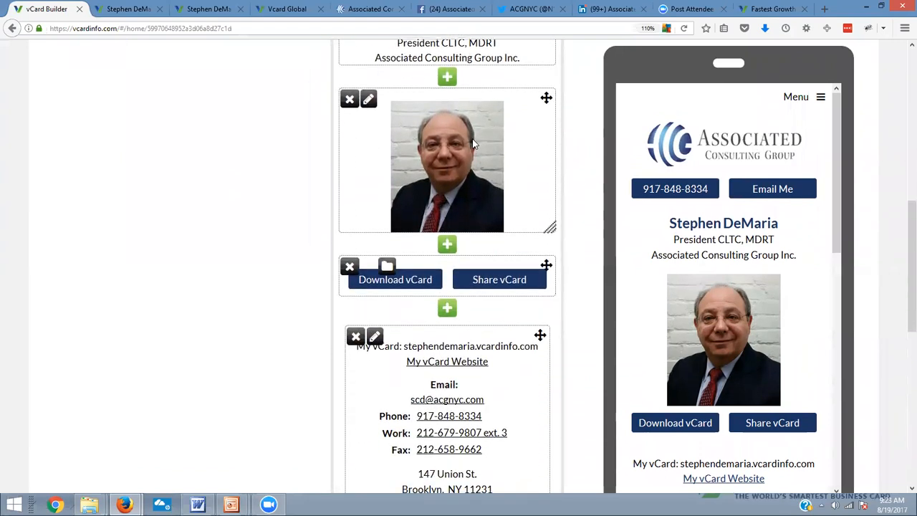
{"action": "scroll", "coordinate": [472, 143], "scroll_direction": "down", "scroll_amount": 10}
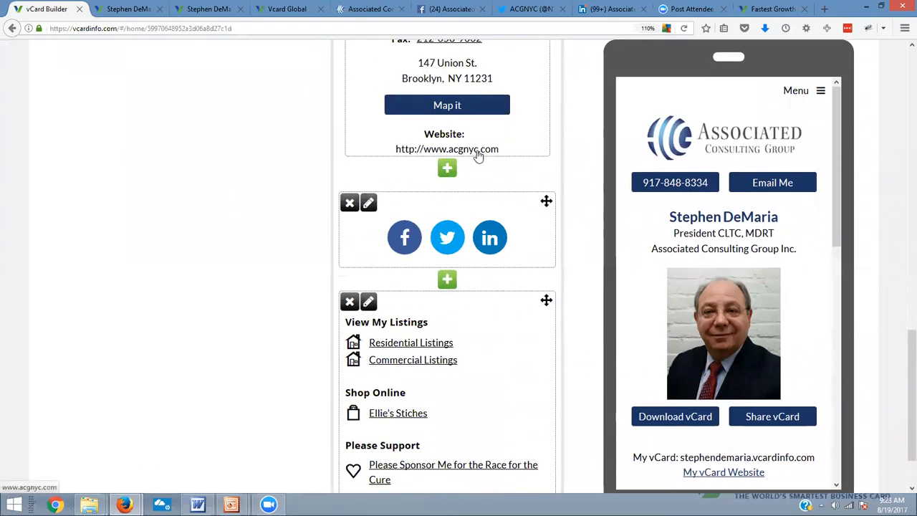
{"action": "scroll", "coordinate": [481, 163], "scroll_direction": "up", "scroll_amount": 15}
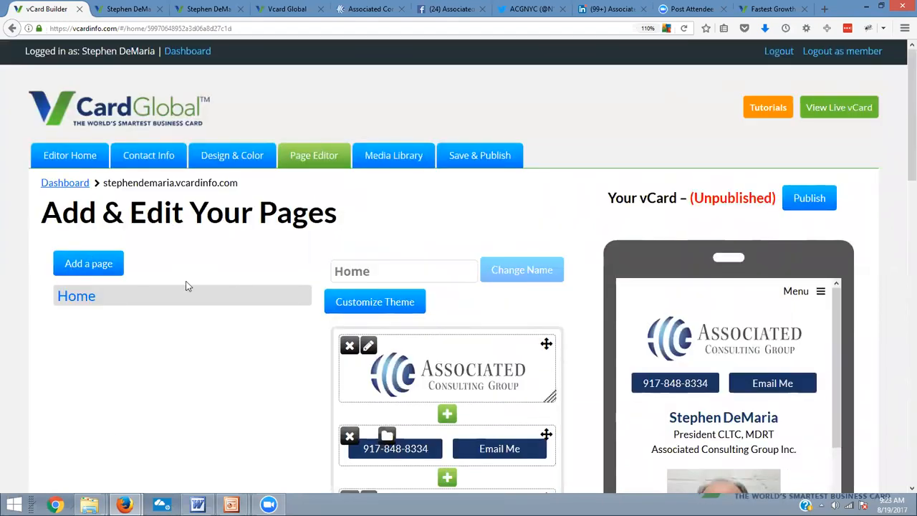
{"action": "scroll", "coordinate": [203, 351], "scroll_direction": "down", "scroll_amount": 2}
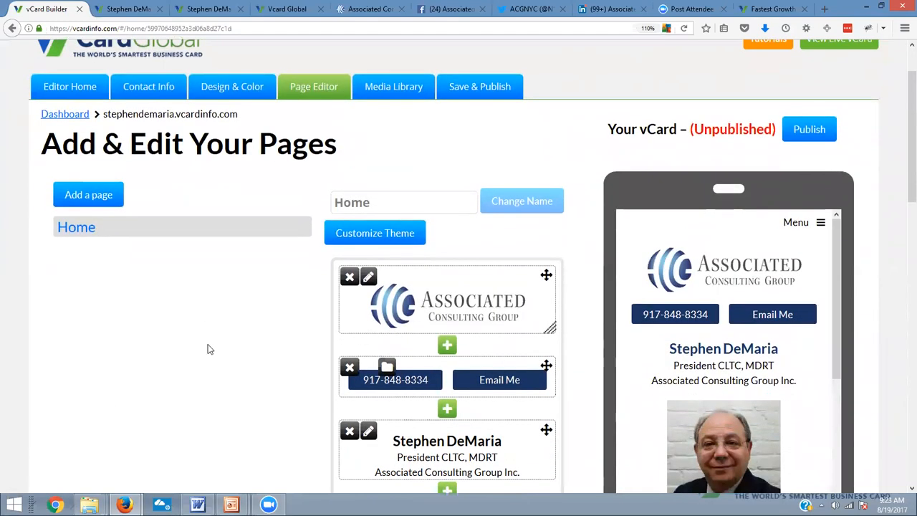
{"action": "scroll", "coordinate": [792, 291], "scroll_direction": "down", "scroll_amount": 10}
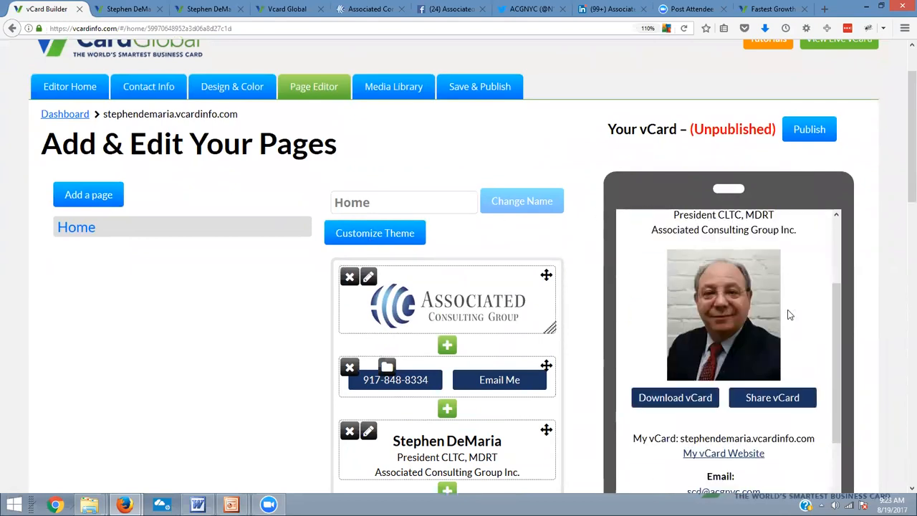
{"action": "scroll", "coordinate": [785, 330], "scroll_direction": "up", "scroll_amount": 10}
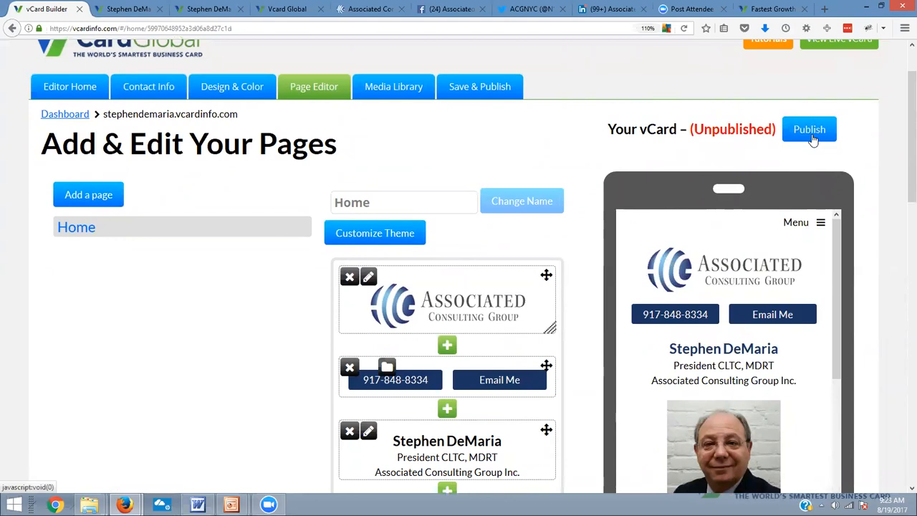
Add a new page named "Insurance Plans" to the vCard
{"action": "left_click", "coordinate": [102, 201]}
{"action": "left_click", "coordinate": [360, 187]}
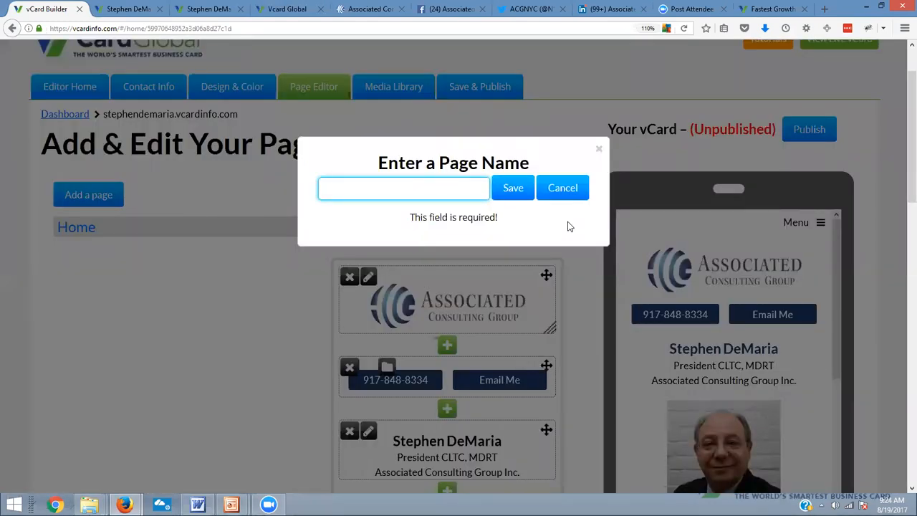
{"action": "type", "text": "Insurance Plans"}
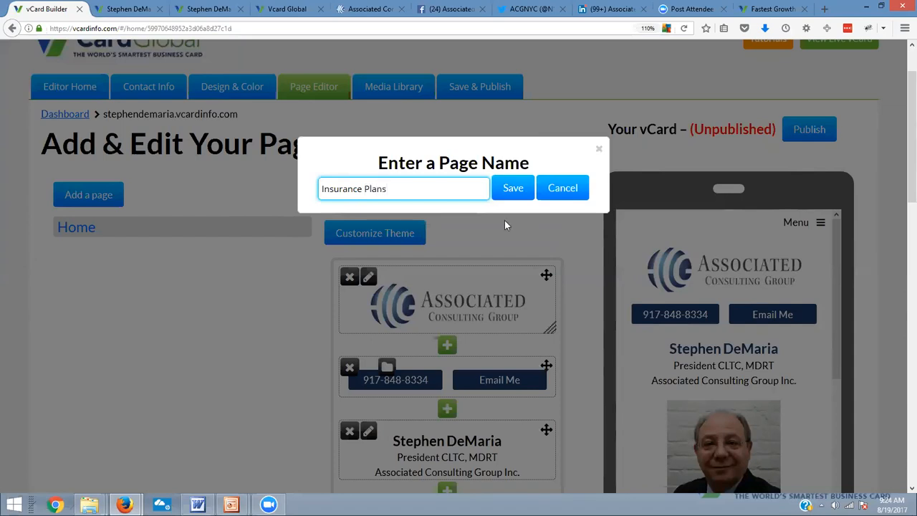
{"action": "left_click", "coordinate": [509, 198]}
Add a new page named "About" followed by the client's first name
{"action": "left_click", "coordinate": [94, 194]}
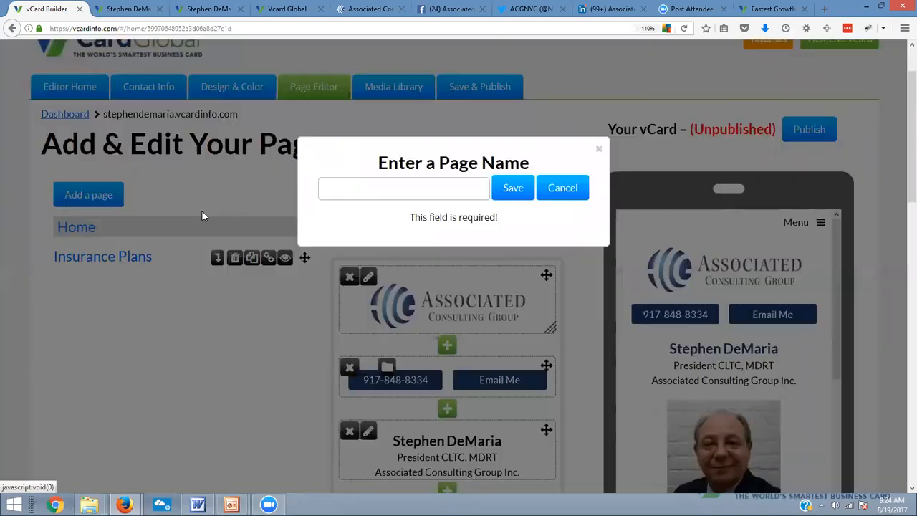
{"action": "left_click", "coordinate": [336, 191]}
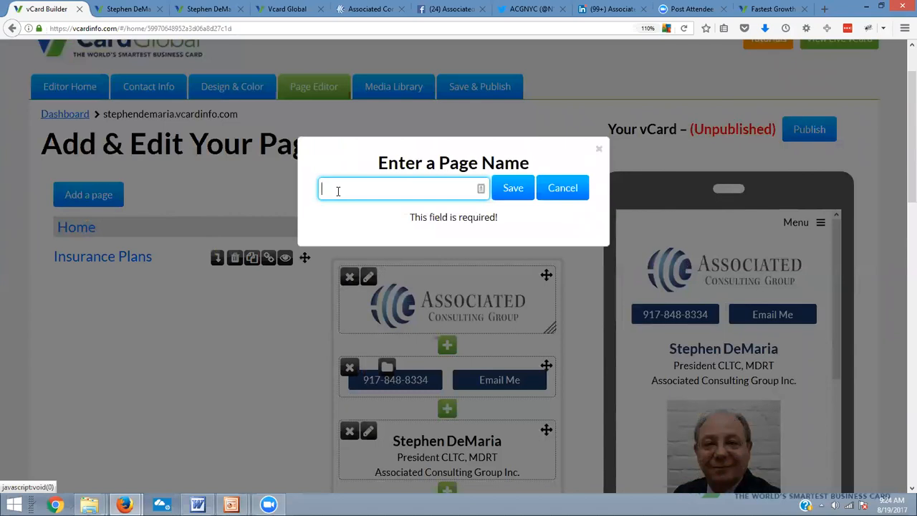
{"action": "type", "text": "About St"}
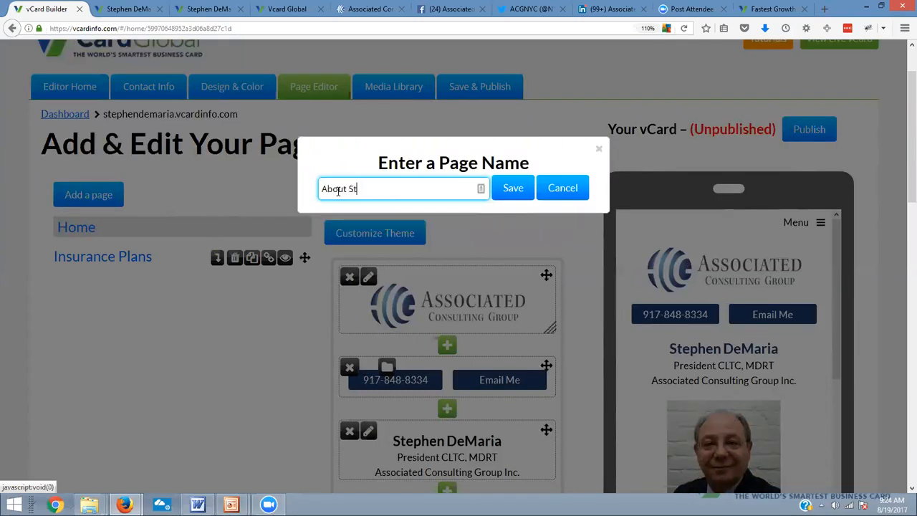
{"action": "type", "text": "ephen"}
{"action": "left_click", "coordinate": [508, 192]}
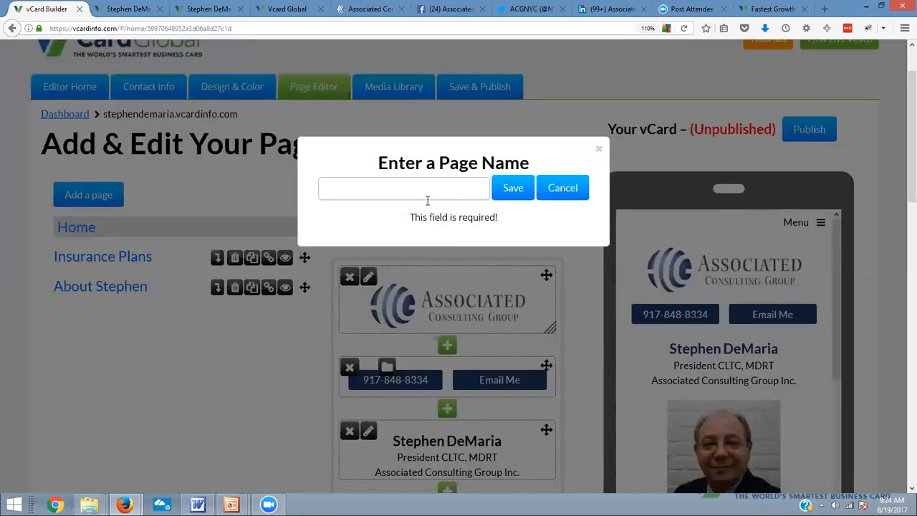
Add a new page named "About ACG" to the vCard
{"action": "left_click", "coordinate": [420, 195]}
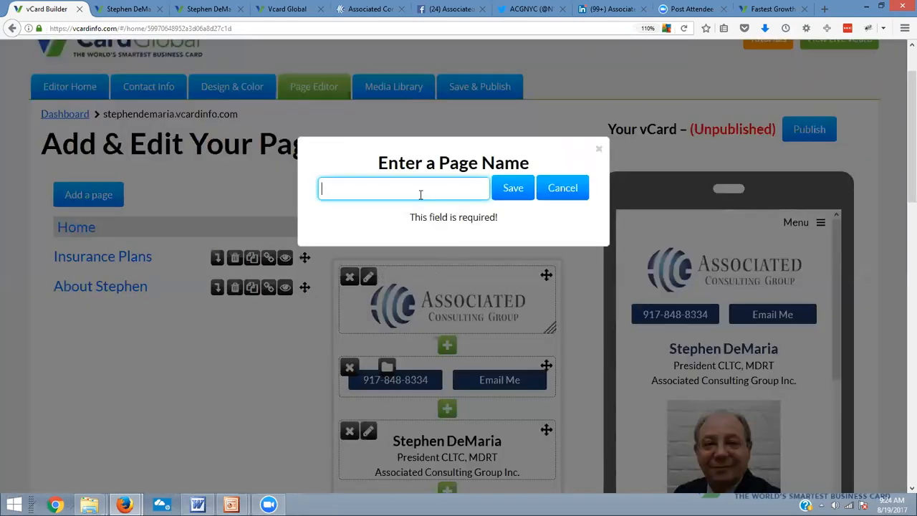
{"action": "type", "text": "About ACG"}
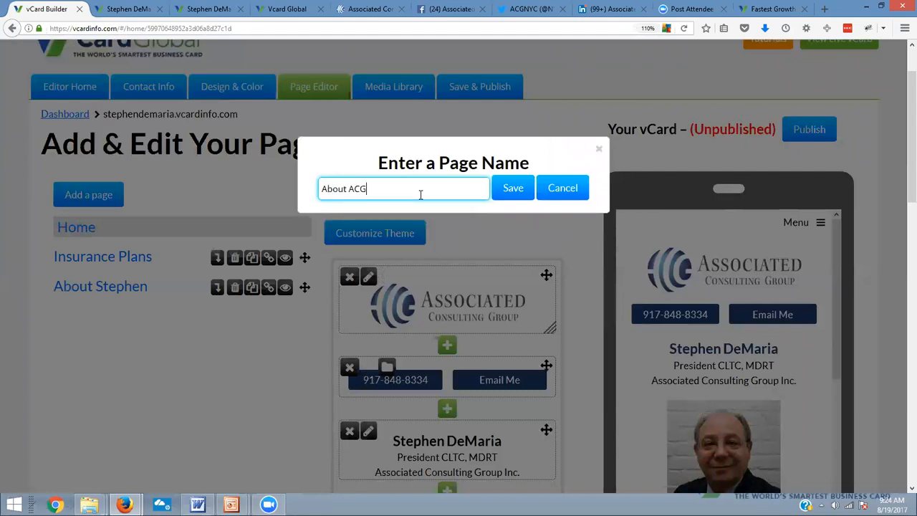
{"action": "left_click", "coordinate": [509, 190]}
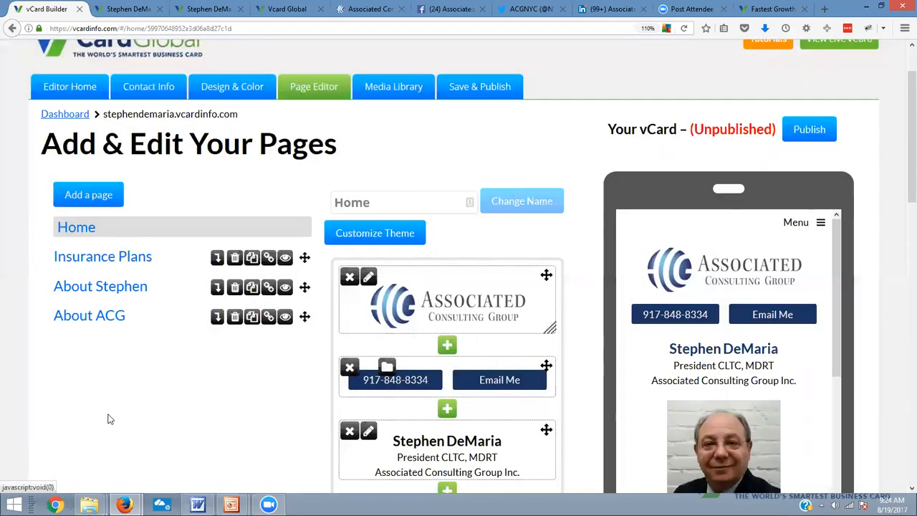
Add a new page named "Get a Quote" to the vCard
{"action": "left_click", "coordinate": [104, 203]}
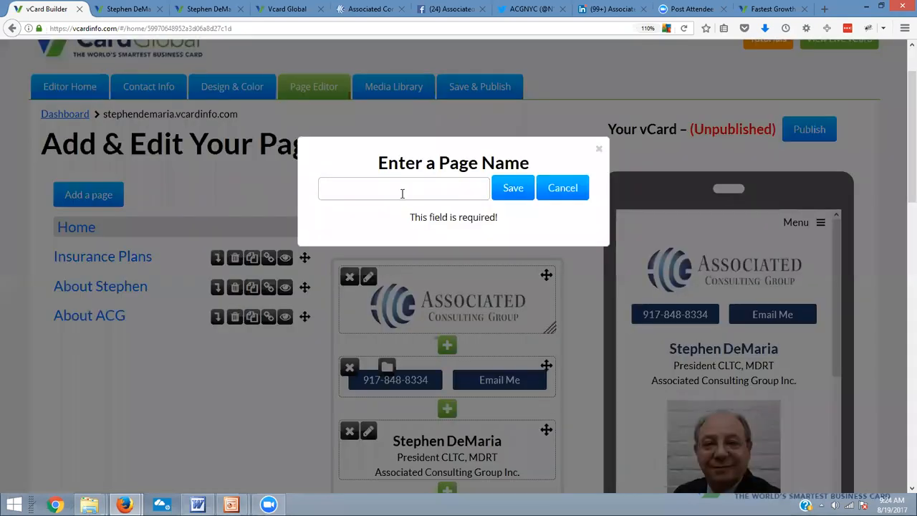
{"action": "type", "text": "Get "}
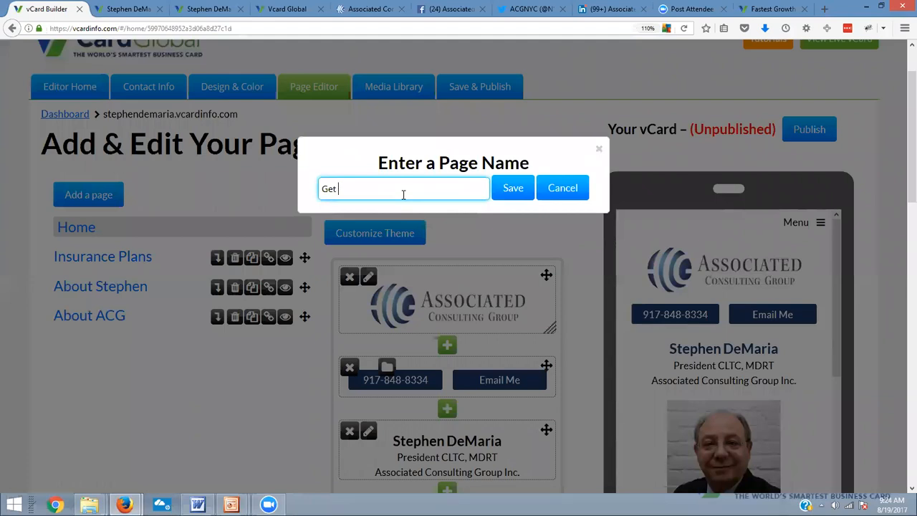
{"action": "type", "text": "a Quote"}
{"action": "left_click", "coordinate": [501, 189]}
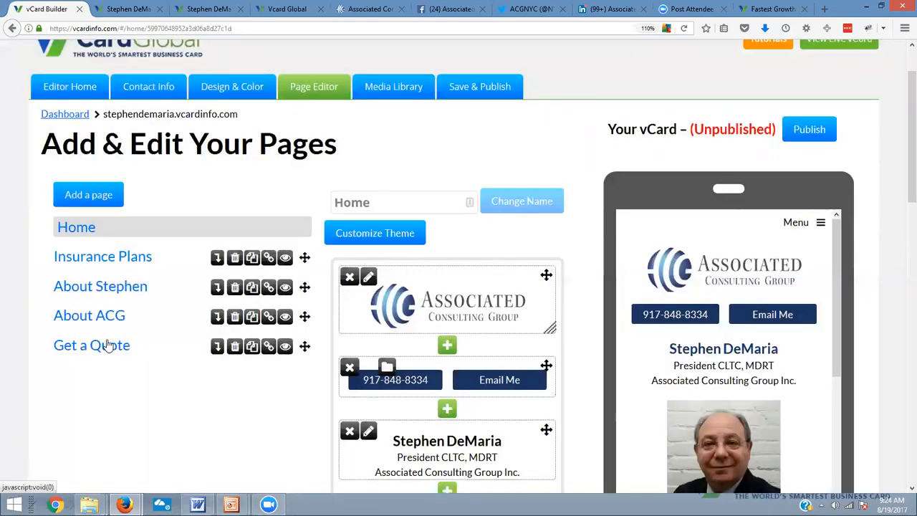
Reorder the page list so the client's About page and About ACG come directly after Home, ahead of Insurance Plans
{"action": "left_click_drag", "start_coordinate": [304, 286], "coordinate": [307, 248]}
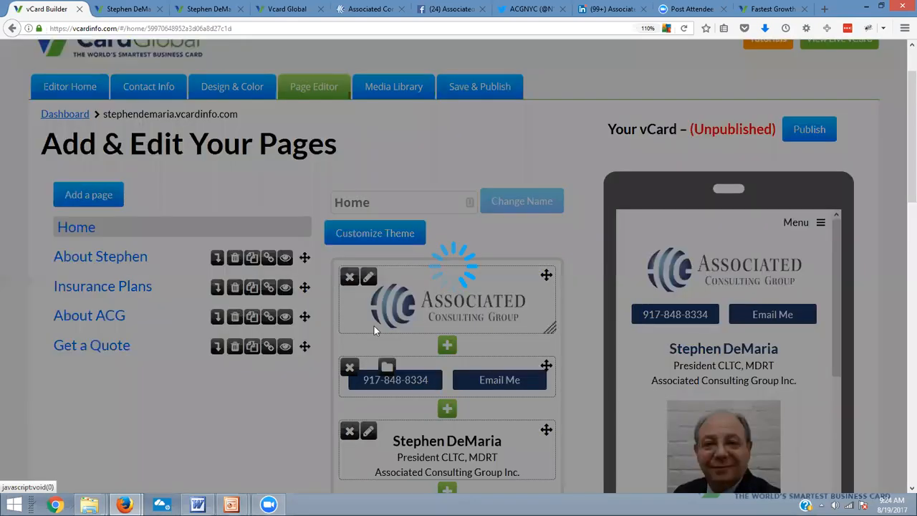
{"action": "left_click_drag", "start_coordinate": [304, 316], "coordinate": [312, 284]}
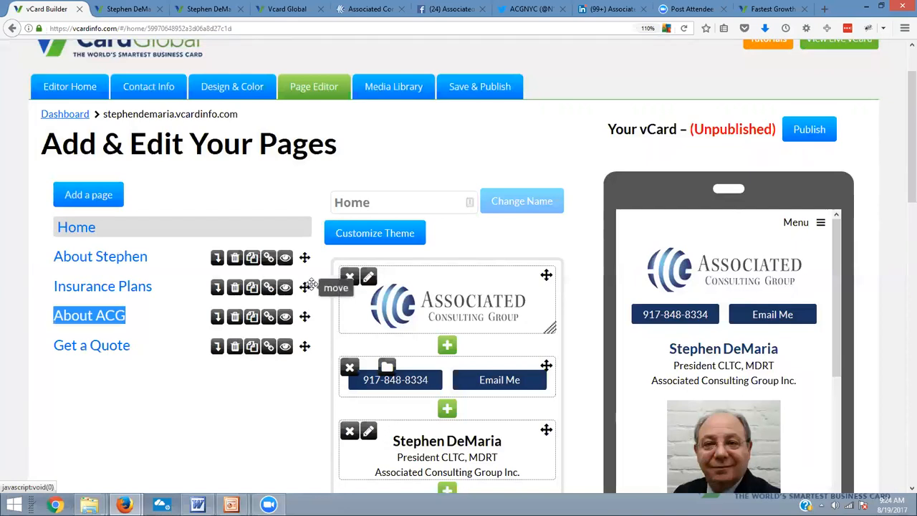
{"action": "left_click_drag", "start_coordinate": [304, 317], "coordinate": [308, 279]}
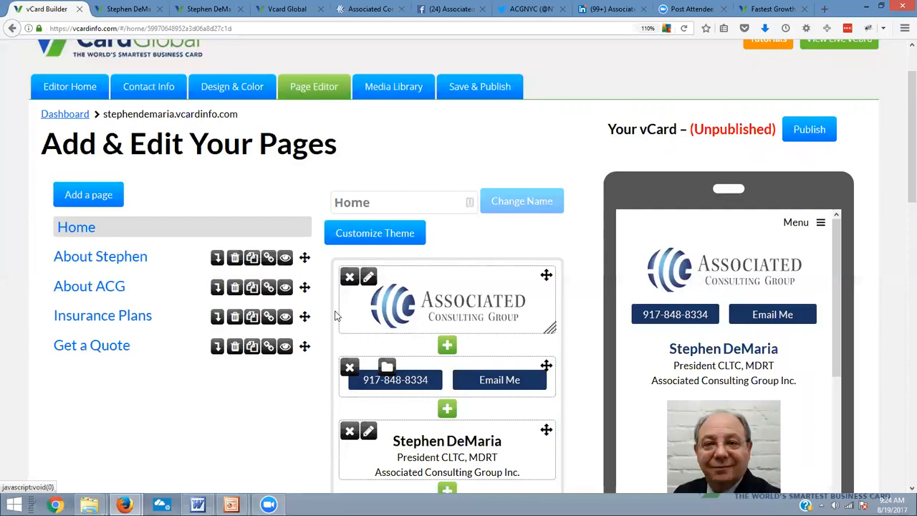
Open the client's About page for editing and look over its default blocks and phone preview
{"action": "left_click", "coordinate": [126, 261]}
{"action": "scroll", "coordinate": [430, 323], "scroll_direction": "down", "scroll_amount": 4}
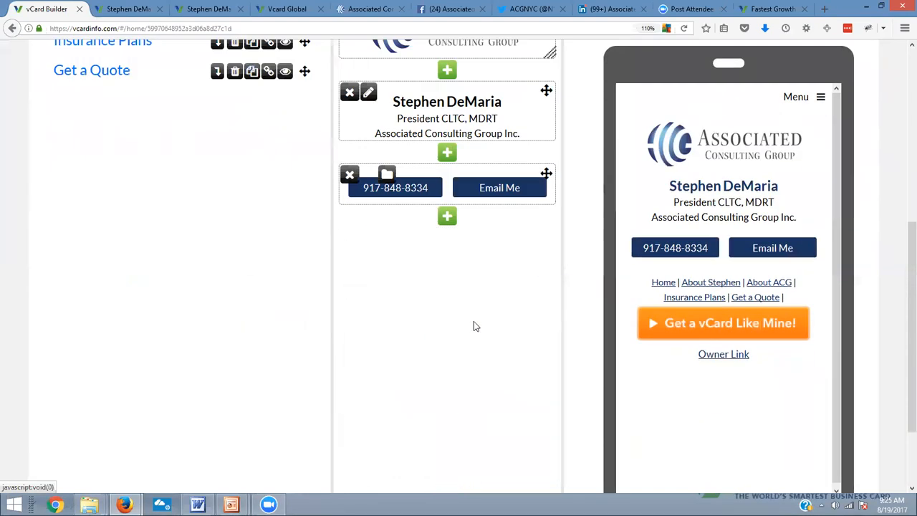
{"action": "scroll", "coordinate": [473, 327], "scroll_direction": "up", "scroll_amount": 2}
{"action": "scroll", "coordinate": [473, 327], "scroll_direction": "up", "scroll_amount": 2}
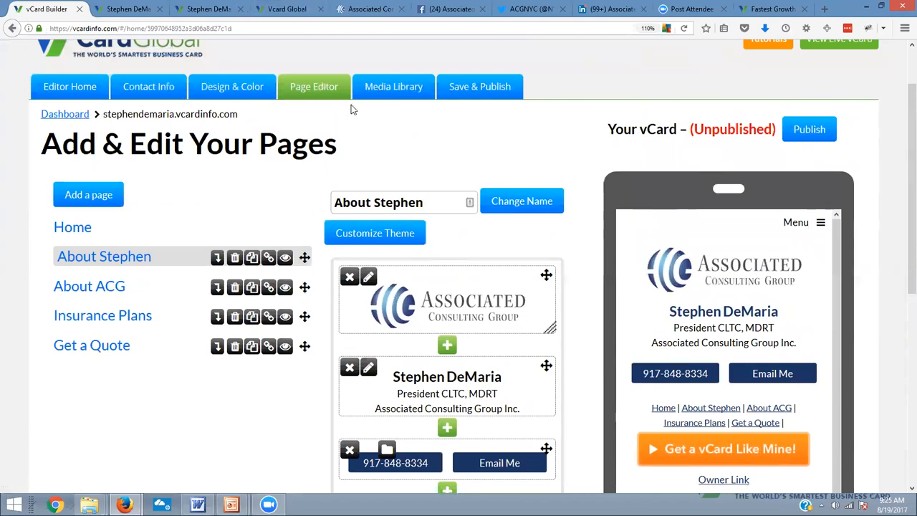
{"action": "scroll", "coordinate": [365, 286], "scroll_direction": "down", "scroll_amount": 3}
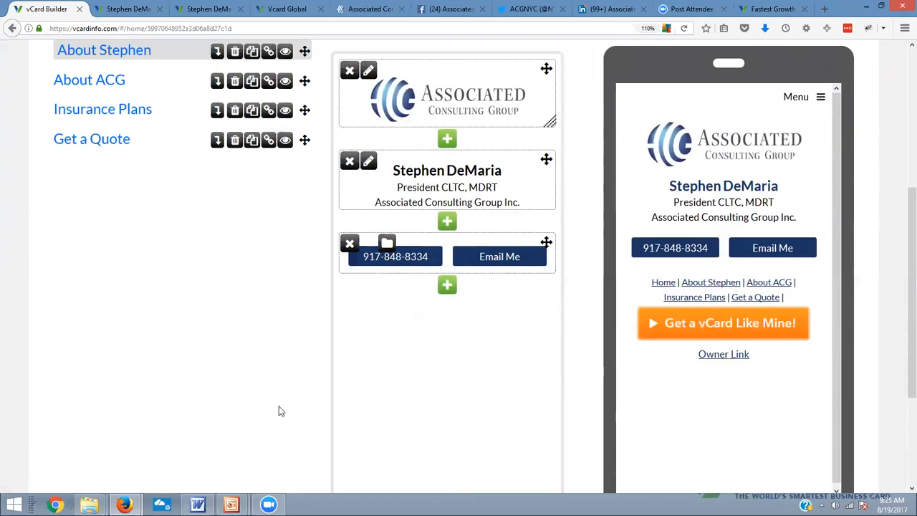
Switch to the client's Word document and copy the two biography paragraphs above "Insurance For All Needs"
{"action": "left_click", "coordinate": [198, 505]}
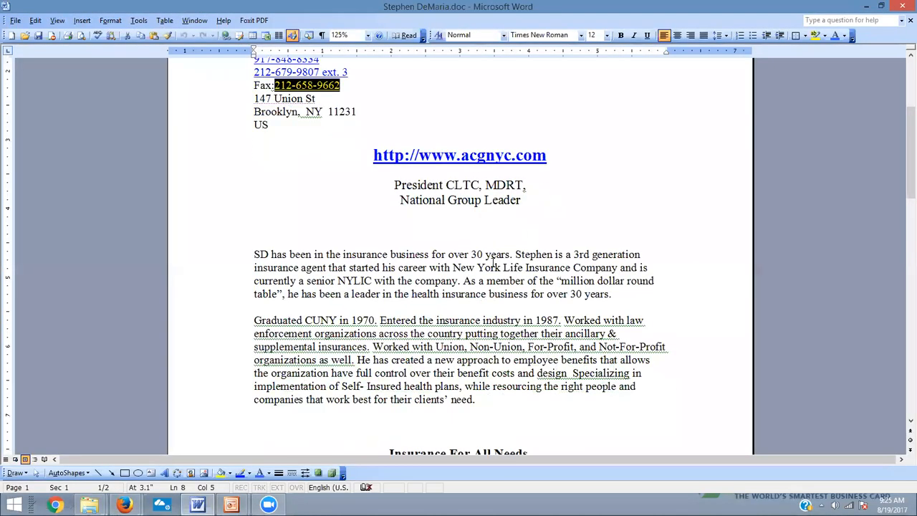
{"action": "left_click_drag", "start_coordinate": [482, 410], "coordinate": [405, 271]}
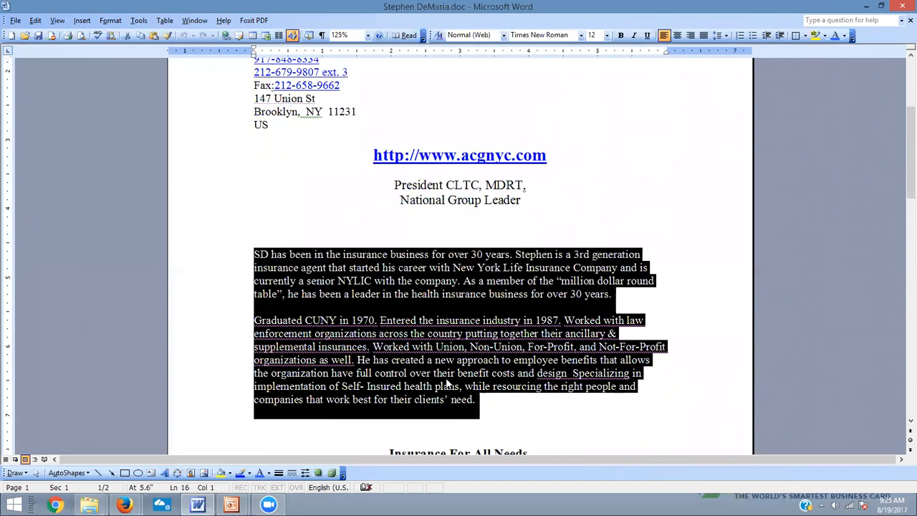
{"action": "left_click", "coordinate": [495, 394]}
{"action": "left_click_drag", "start_coordinate": [475, 405], "coordinate": [298, 274]}
{"action": "right_click", "coordinate": [376, 294]}
{"action": "left_click", "coordinate": [382, 291]}
Return to the vCard editor in Firefox and start adding a new block below the phone and email buttons on the client's About page
{"action": "key", "text": "alt+Tab"}
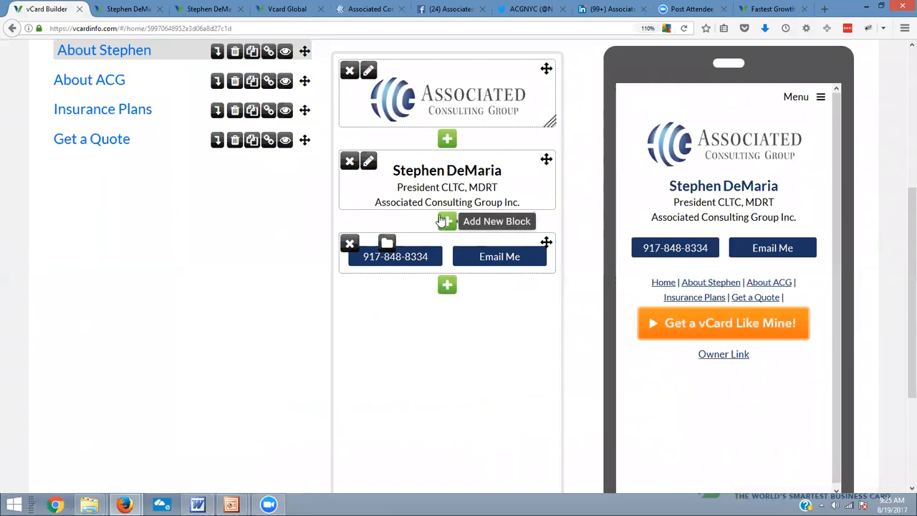
{"action": "left_click", "coordinate": [447, 285]}
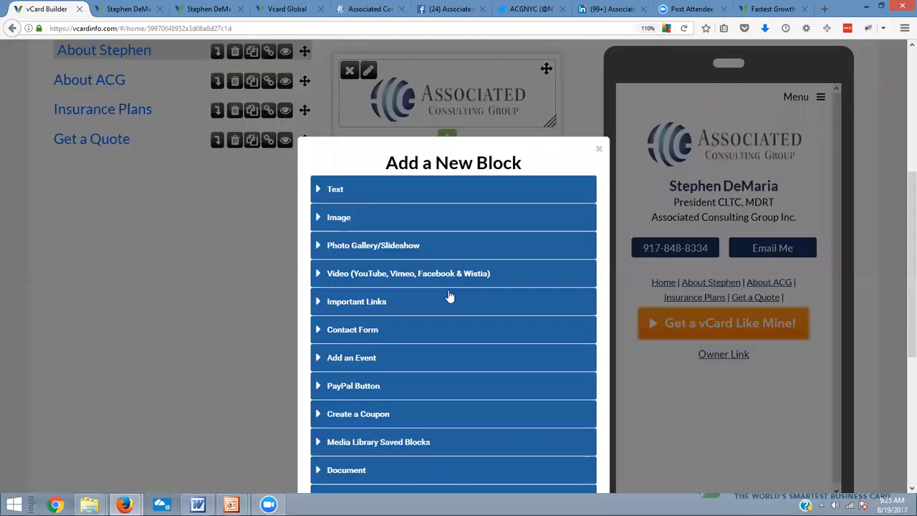
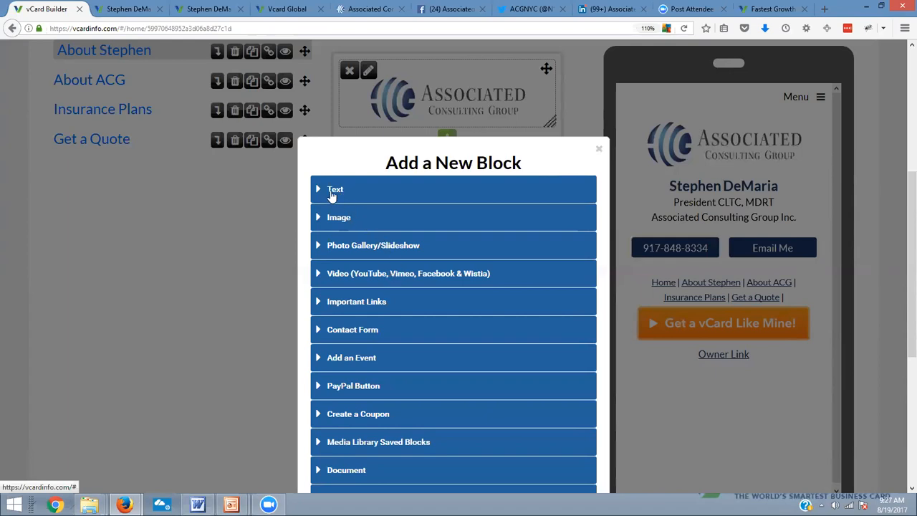
Make the new block a text block and paste the copied biography paragraphs into it
{"action": "left_click", "coordinate": [342, 192]}
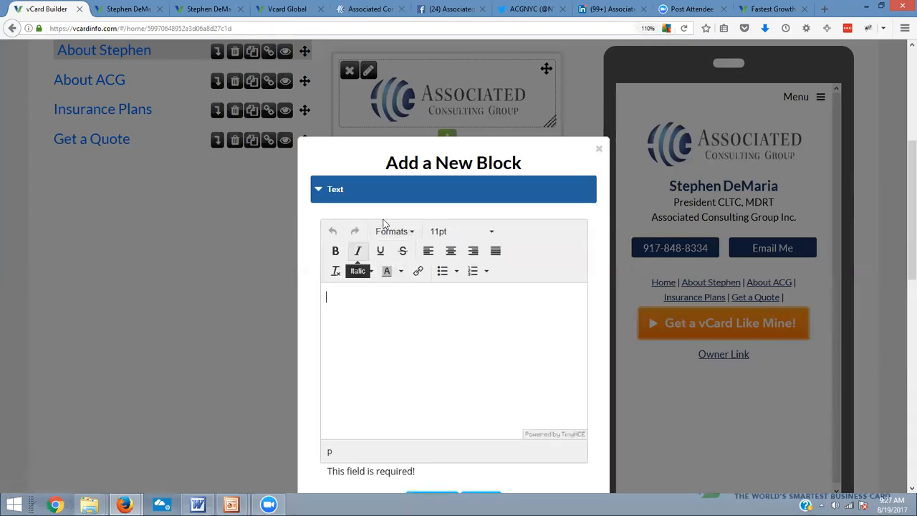
{"action": "right_click", "coordinate": [334, 296]}
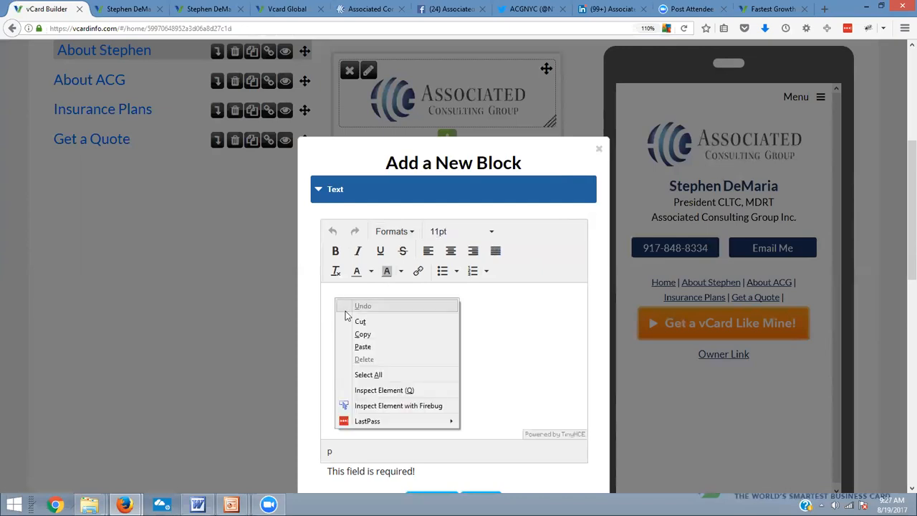
{"action": "left_click", "coordinate": [365, 347]}
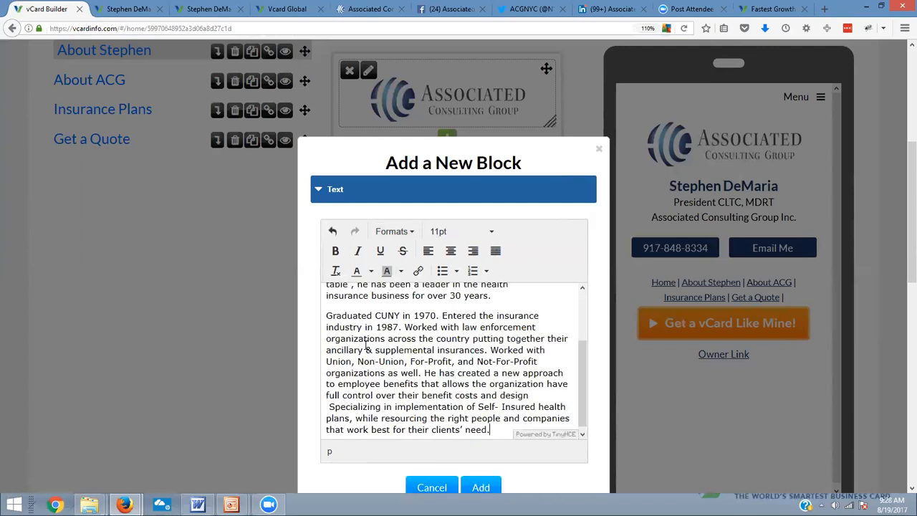
{"action": "scroll", "coordinate": [561, 367], "scroll_direction": "up", "scroll_amount": 2}
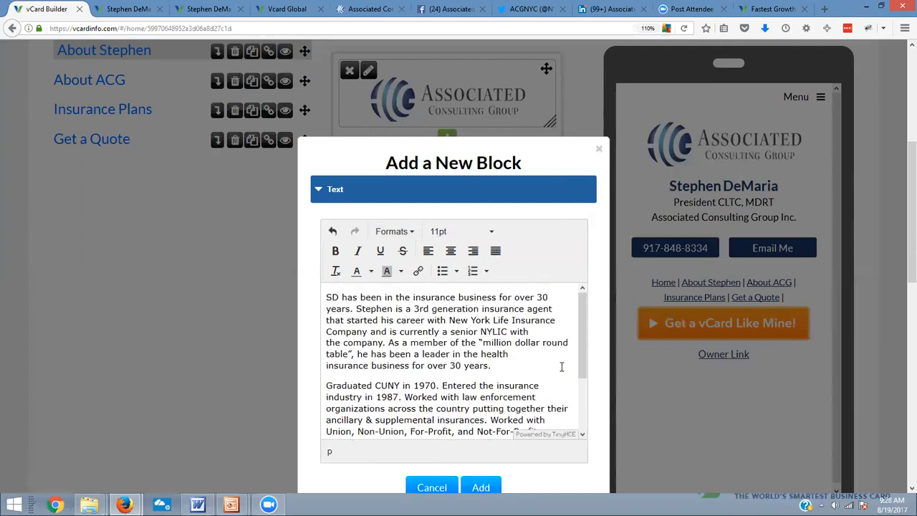
Switch to the client's Word document and copy the full name from the heading above the contact details
{"action": "double_click", "coordinate": [332, 297]}
{"action": "scroll", "coordinate": [537, 376], "scroll_direction": "down", "scroll_amount": 2}
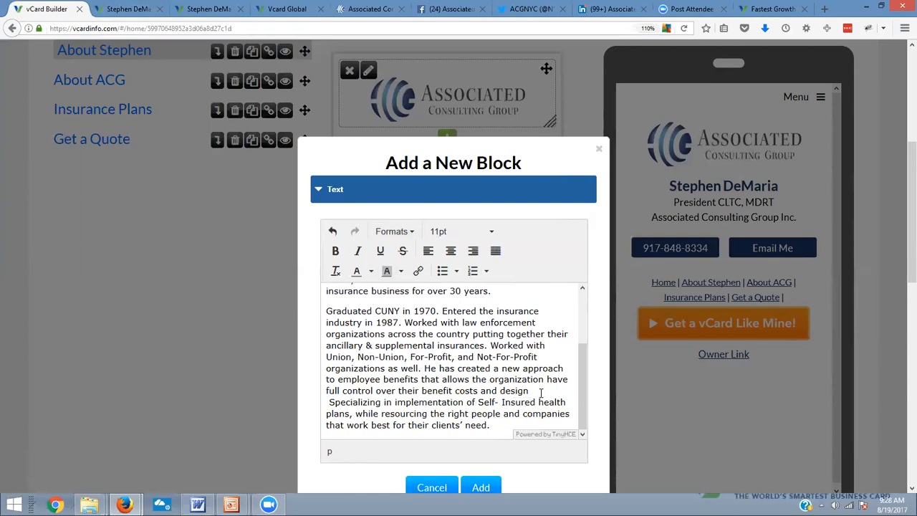
{"action": "key", "text": "BackSpace"}
{"action": "key", "text": "alt+Tab"}
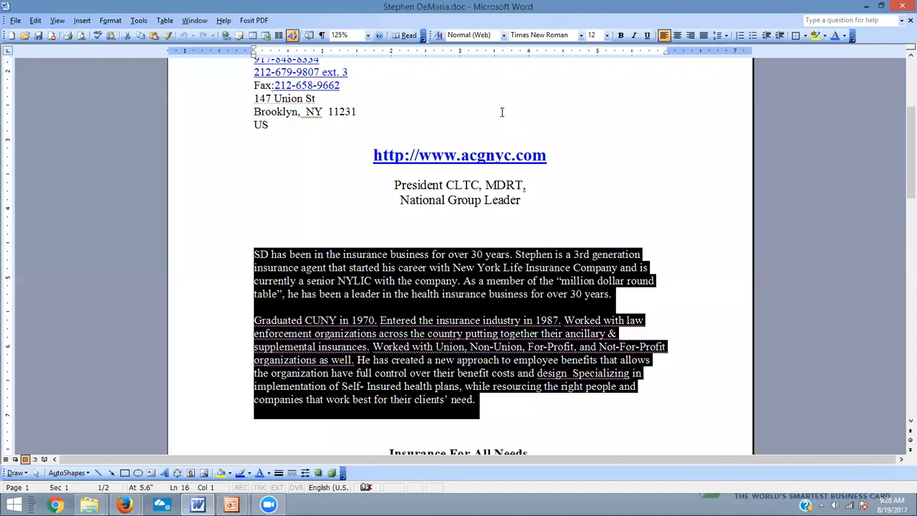
{"action": "scroll", "coordinate": [537, 179], "scroll_direction": "up", "scroll_amount": 3}
{"action": "left_click_drag", "start_coordinate": [526, 92], "coordinate": [393, 93]}
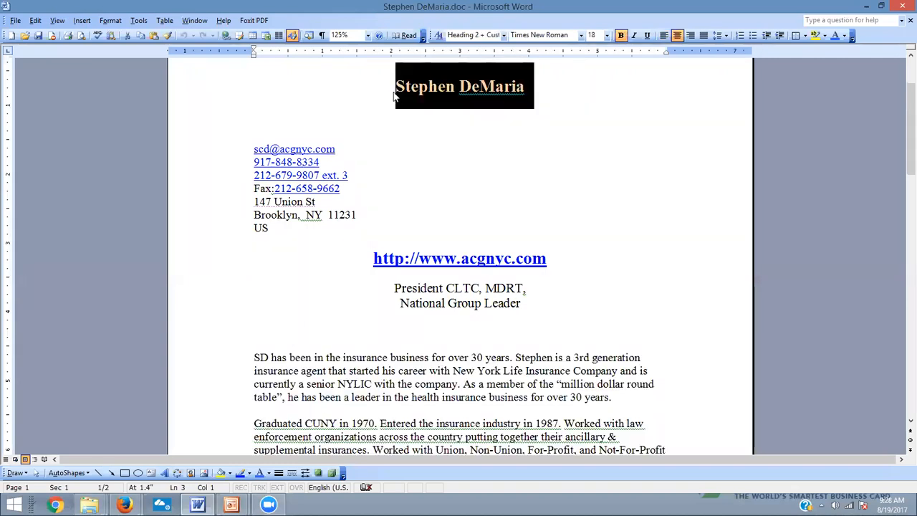
Return to the vCard editor in Firefox and replace the initials that open the biography with the copied full name
{"action": "key", "text": "alt+Tab"}
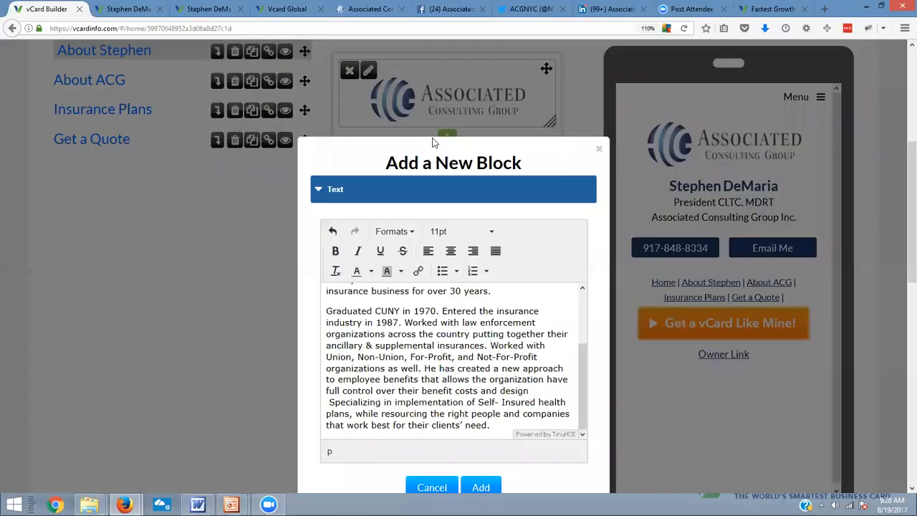
{"action": "scroll", "coordinate": [331, 308], "scroll_direction": "up", "scroll_amount": 2}
{"action": "left_click", "coordinate": [332, 296]}
{"action": "left_click_drag", "start_coordinate": [338, 296], "coordinate": [318, 298]}
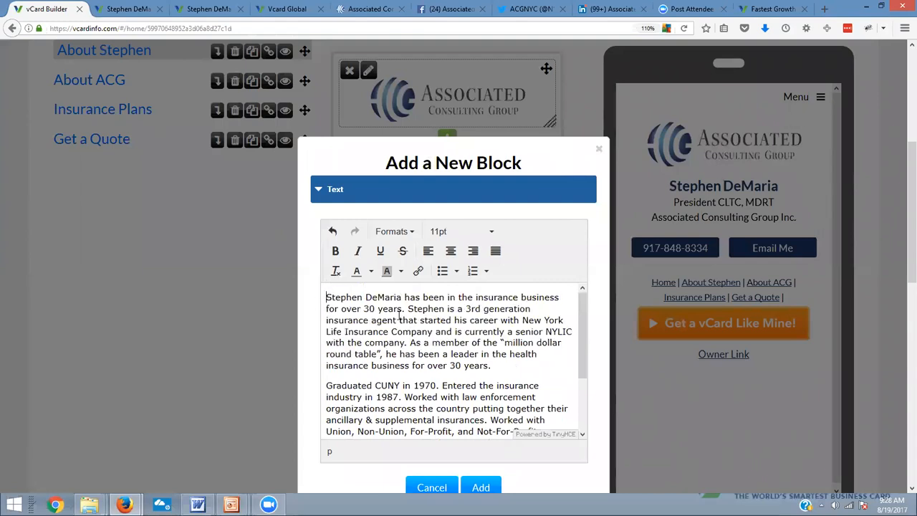
Insert a title line above the biography reading "About" followed by the client's full name
{"action": "key", "text": "Return"}
{"action": "key", "text": "Return"}
{"action": "key", "text": "Up"}
{"action": "key", "text": "Up"}
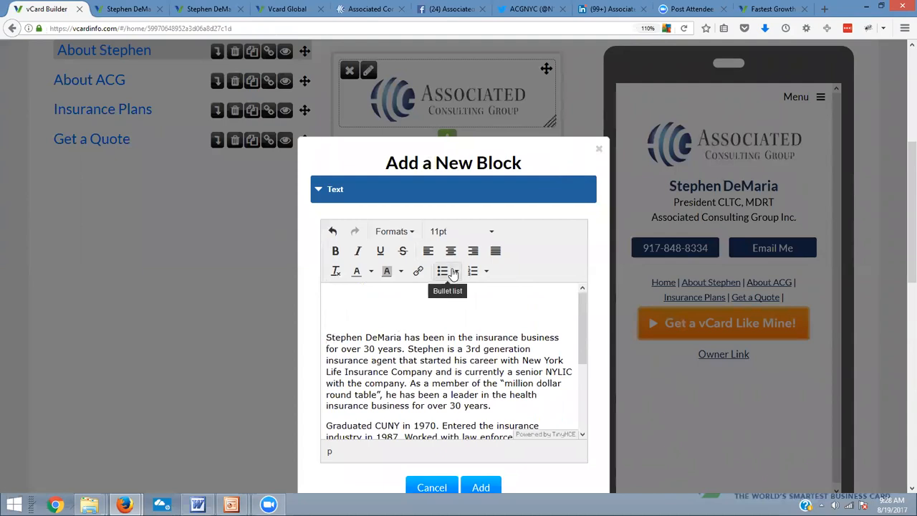
Format the title line as Header 1 and remove the blank line between it and the biography
{"action": "left_click_drag", "start_coordinate": [434, 295], "coordinate": [322, 298]}
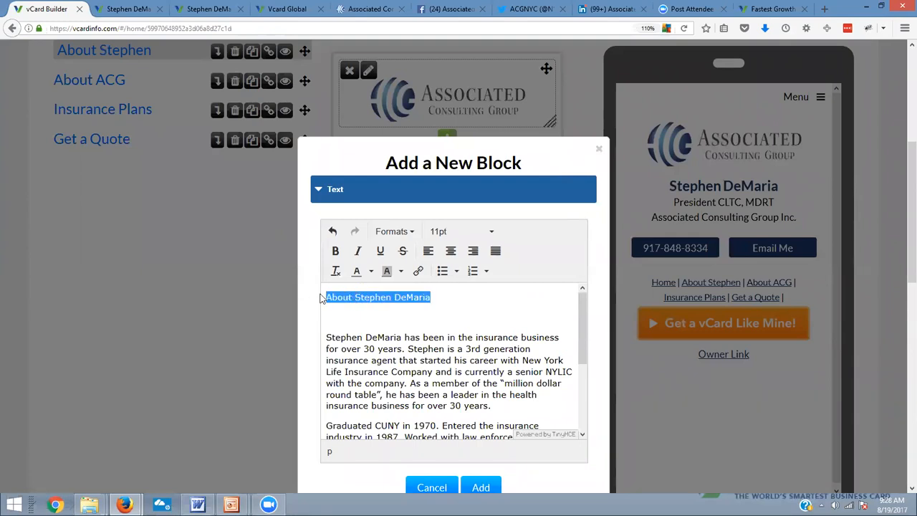
{"action": "left_click", "coordinate": [403, 235]}
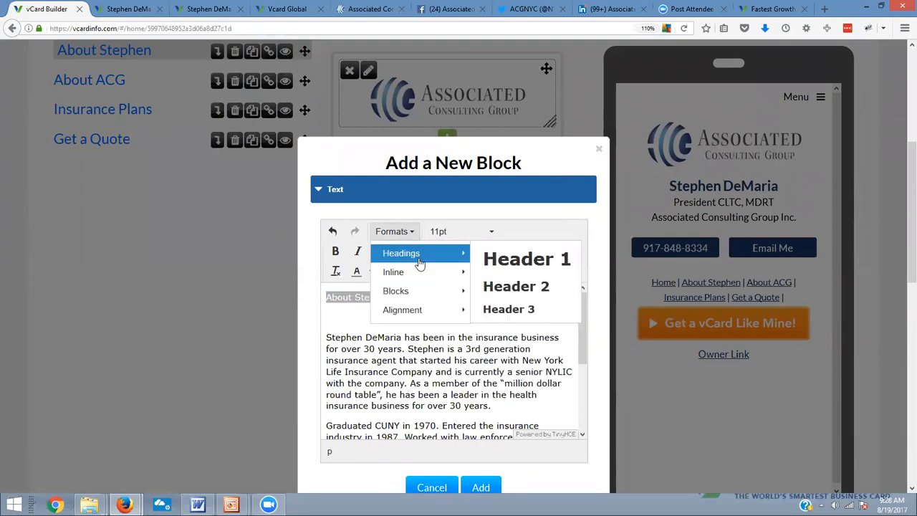
{"action": "left_click", "coordinate": [520, 263]}
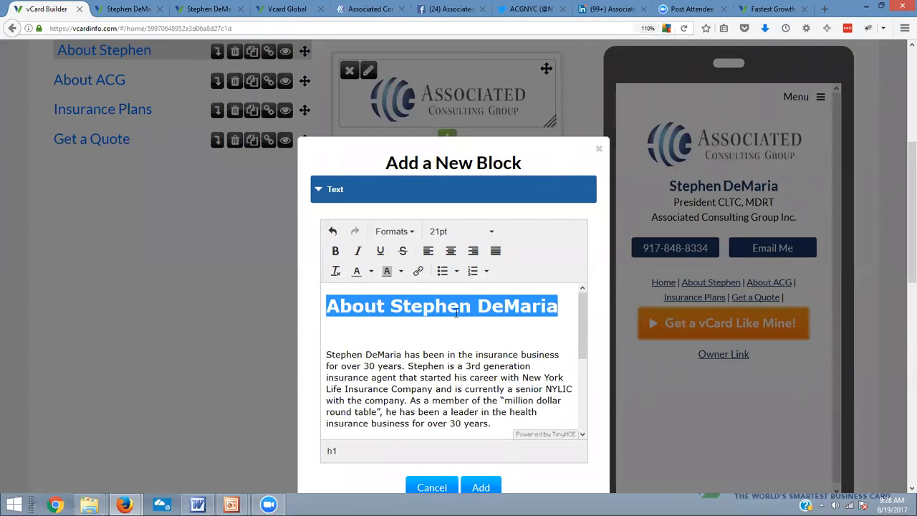
{"action": "left_click", "coordinate": [443, 329]}
{"action": "key", "text": "Delete"}
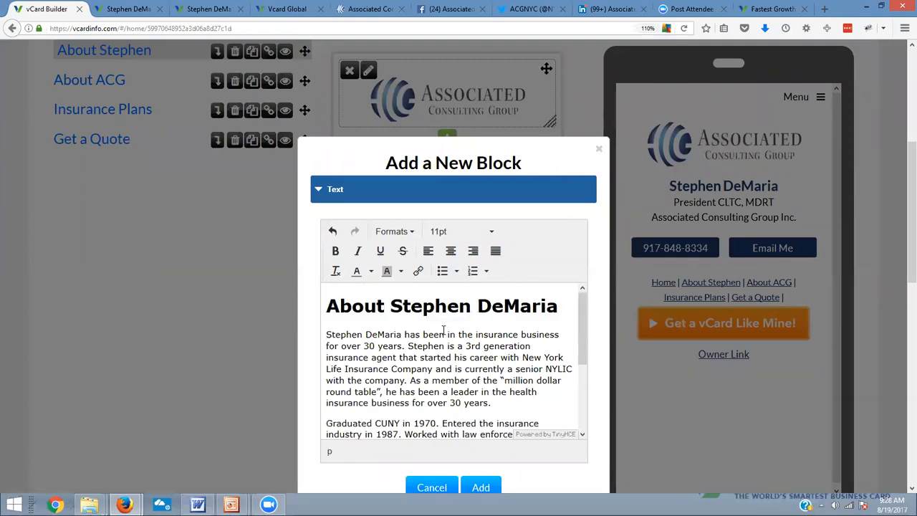
Add the finished text block to the client's About page and check it in the phone preview
{"action": "scroll", "coordinate": [442, 330], "scroll_direction": "down", "scroll_amount": 3}
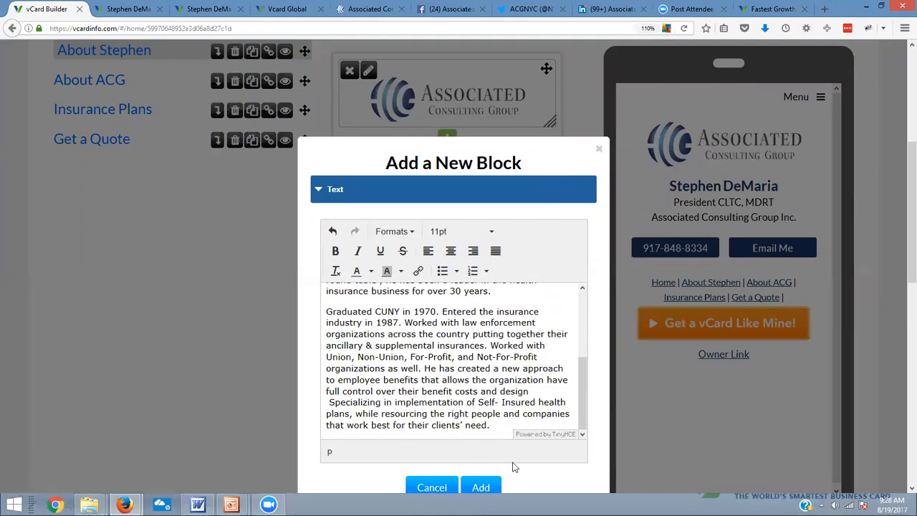
{"action": "scroll", "coordinate": [512, 466], "scroll_direction": "down", "scroll_amount": 2}
{"action": "left_click", "coordinate": [486, 424]}
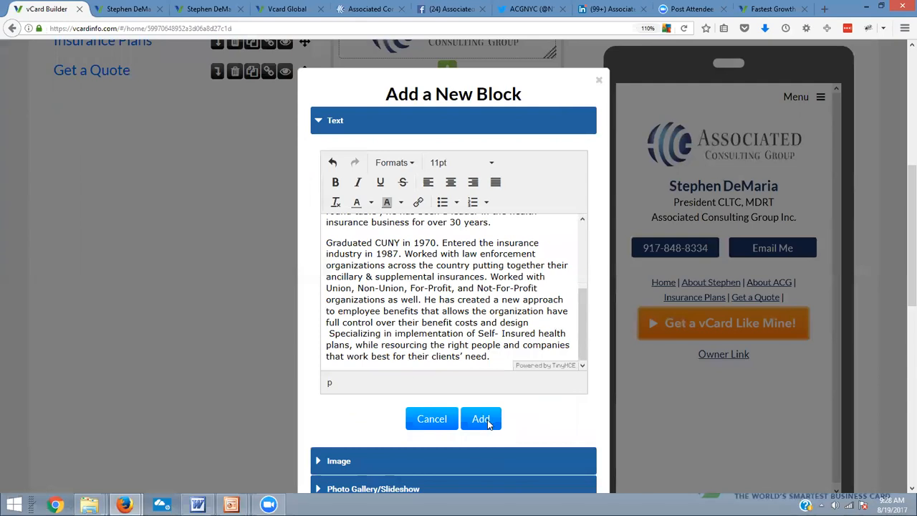
{"action": "scroll", "coordinate": [747, 310], "scroll_direction": "down", "scroll_amount": 5}
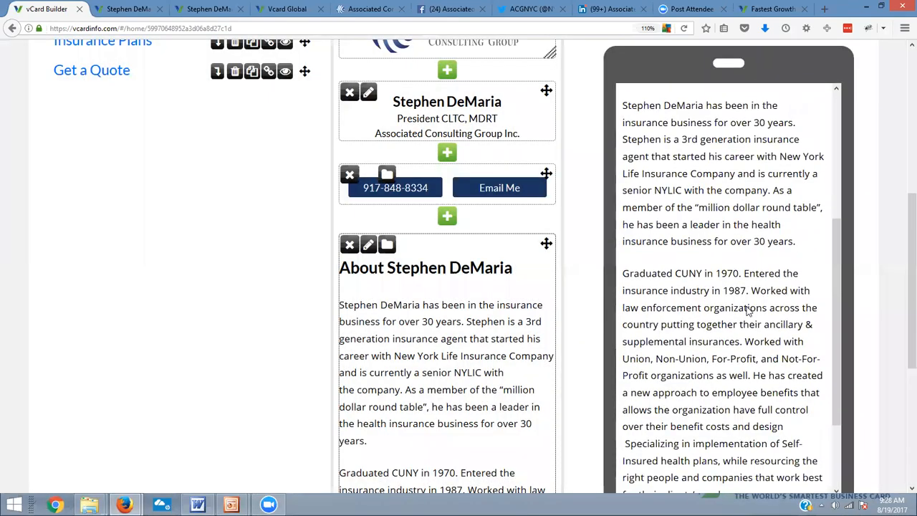
{"action": "scroll", "coordinate": [747, 310], "scroll_direction": "up", "scroll_amount": 5}
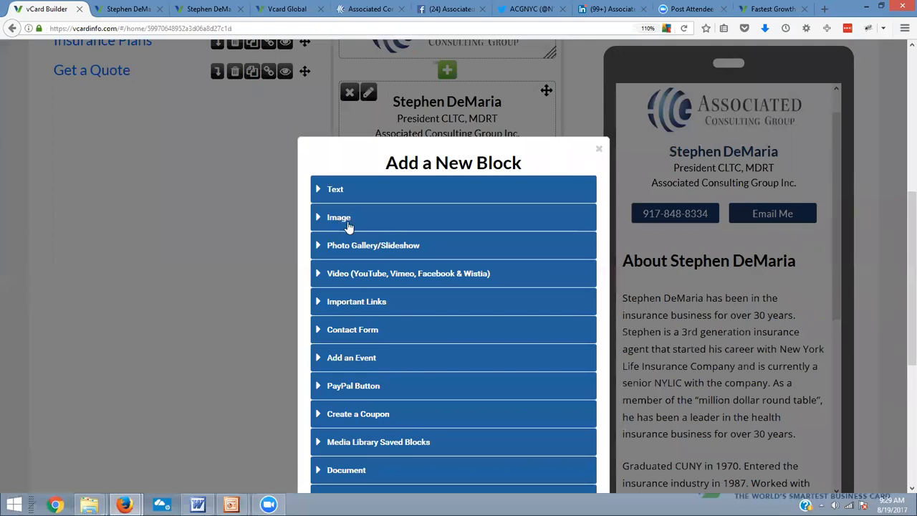
Add an image block with the client's portrait from the Media Library between the contact buttons and the biography
{"action": "left_click", "coordinate": [324, 220]}
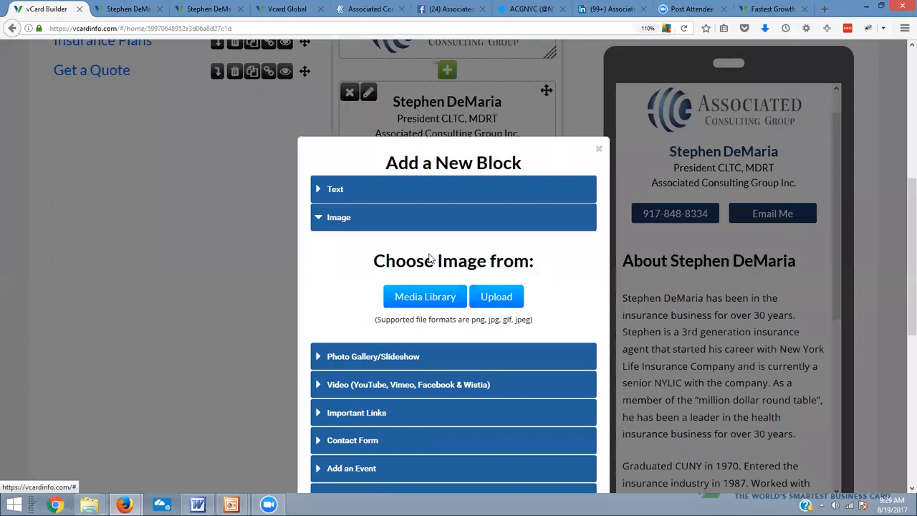
{"action": "left_click", "coordinate": [439, 301]}
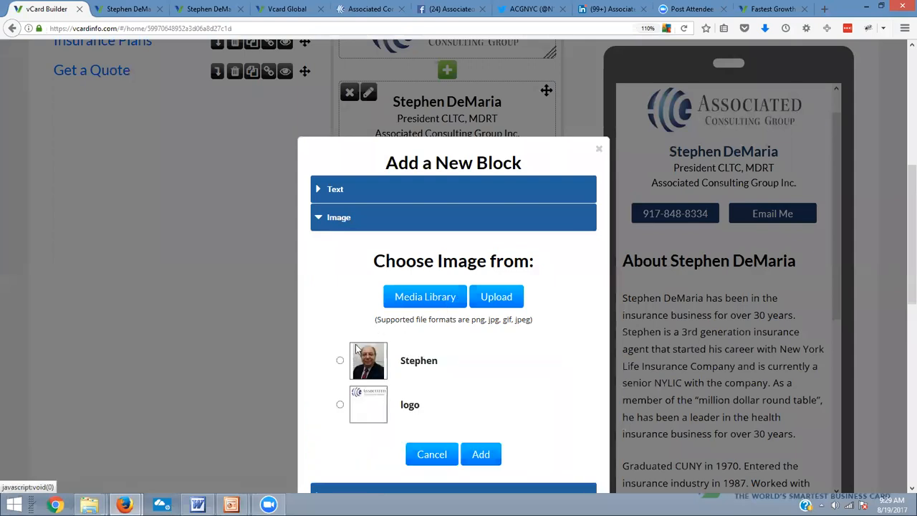
{"action": "left_click", "coordinate": [341, 361]}
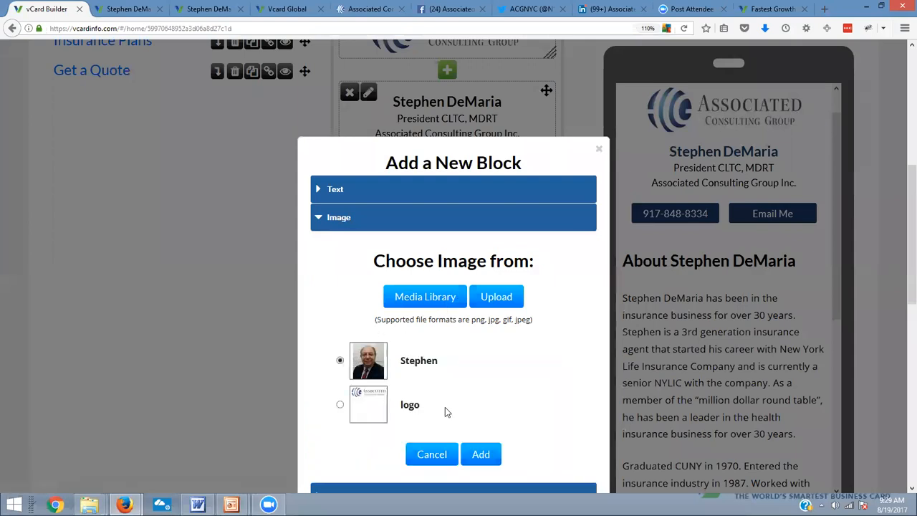
{"action": "left_click", "coordinate": [487, 458]}
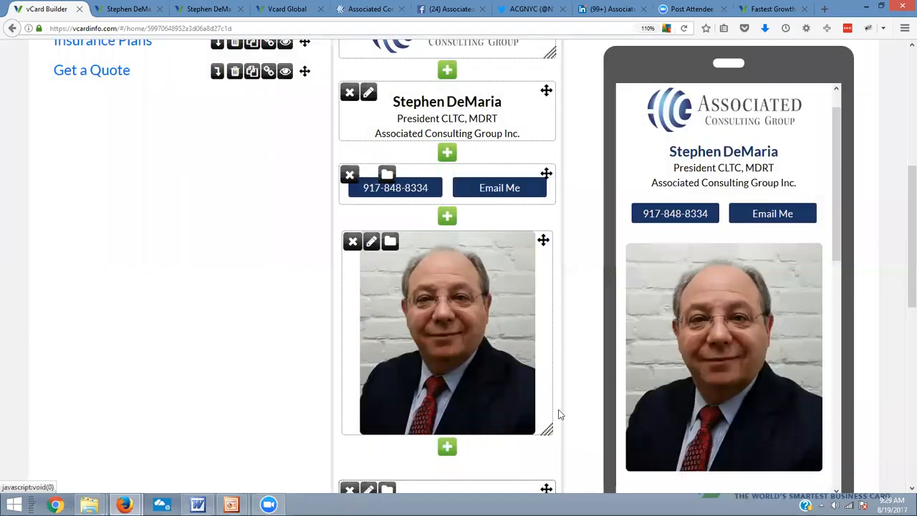
Shrink the portrait on the About page to about 60% of its width and look over the page
{"action": "left_click_drag", "start_coordinate": [547, 432], "coordinate": [508, 352]}
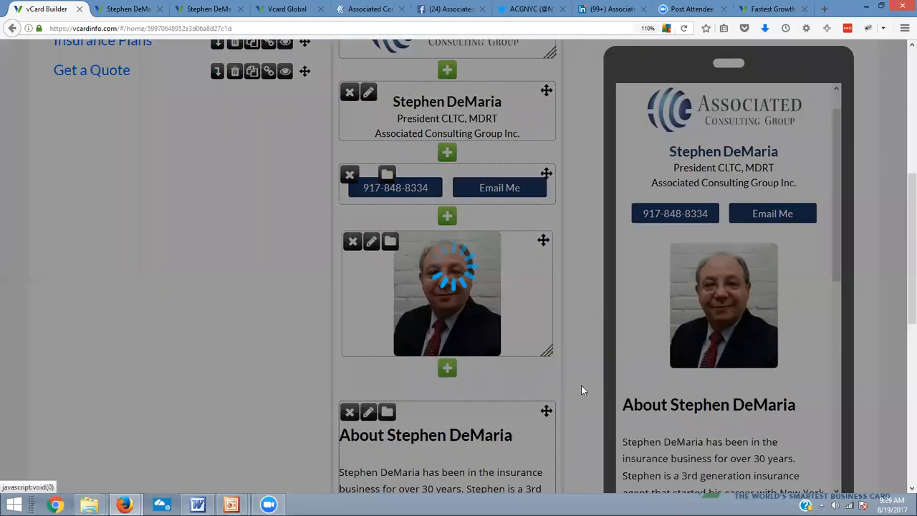
{"action": "scroll", "coordinate": [430, 371], "scroll_direction": "down", "scroll_amount": 6}
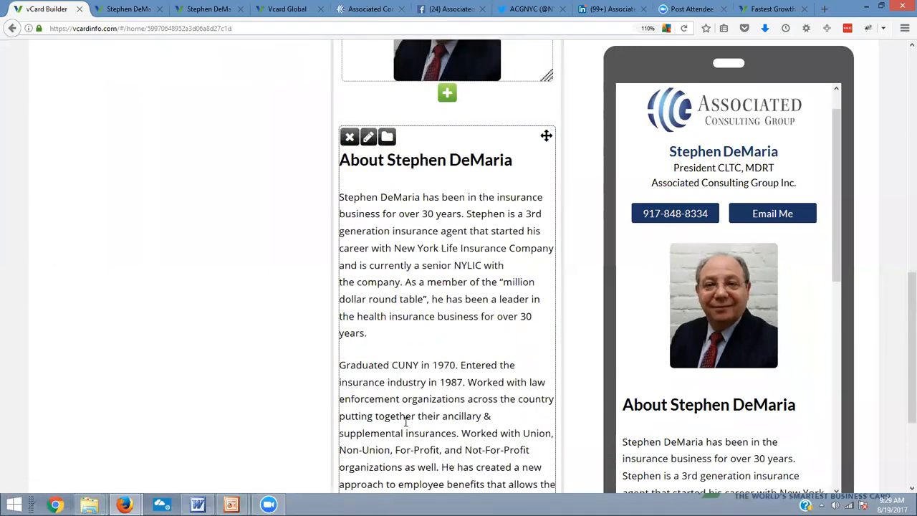
{"action": "scroll", "coordinate": [412, 404], "scroll_direction": "up", "scroll_amount": 10}
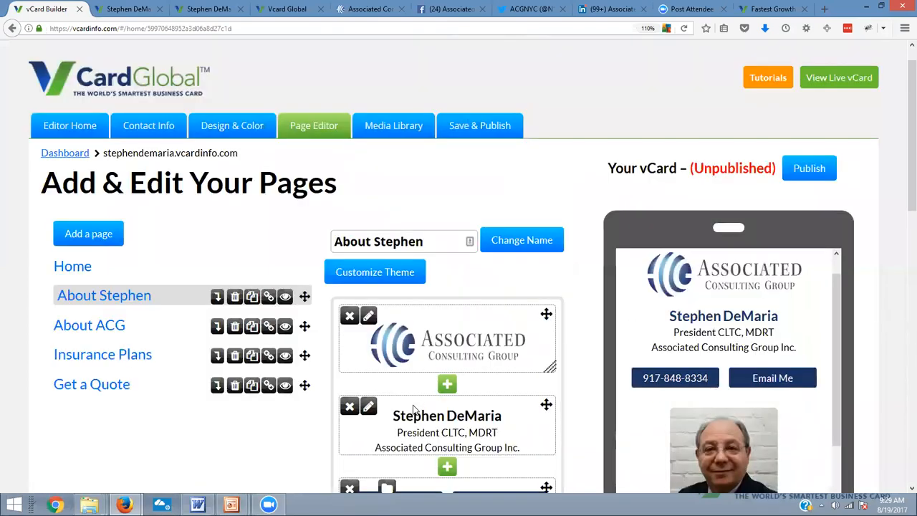
Open the Insurance Plans page for editing, then copy the Workers Comp through Property Casualty descriptions from the client's Word document
{"action": "left_click", "coordinate": [143, 356]}
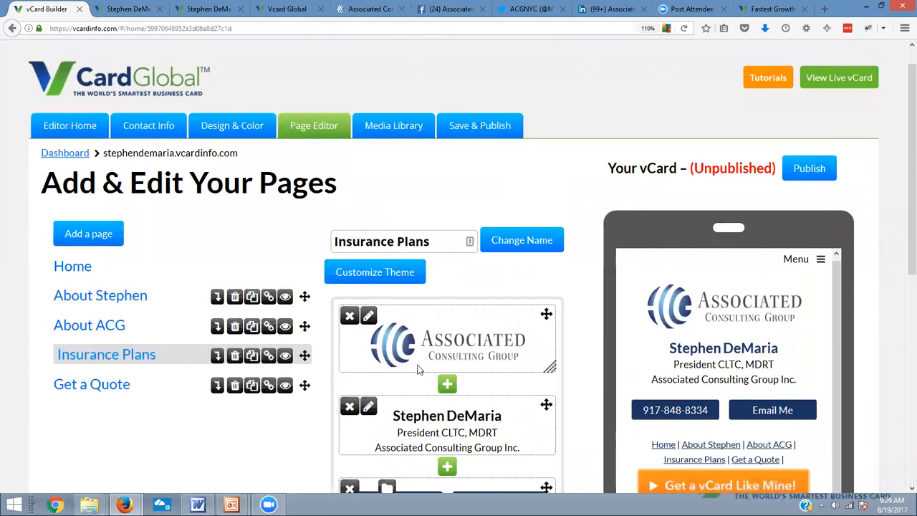
{"action": "key", "text": "alt+Tab"}
{"action": "scroll", "coordinate": [430, 333], "scroll_direction": "down", "scroll_amount": 20}
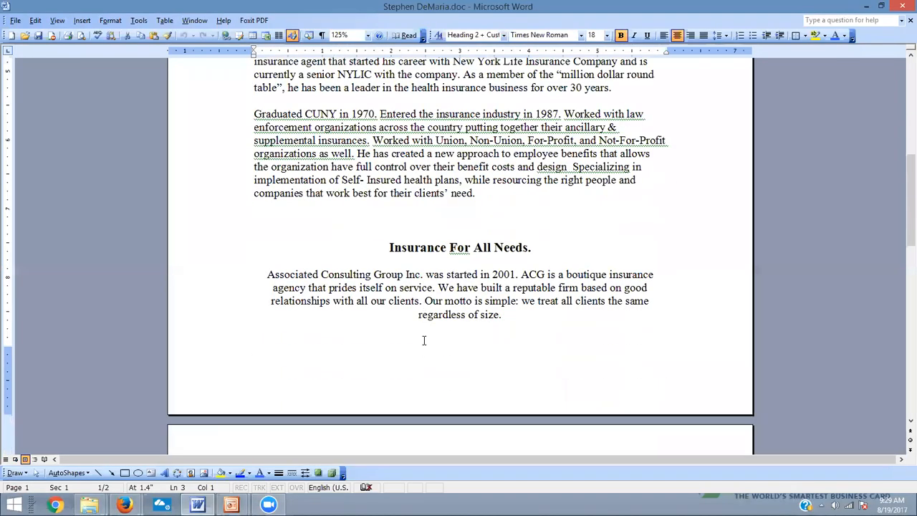
{"action": "scroll", "coordinate": [425, 341], "scroll_direction": "down", "scroll_amount": 2}
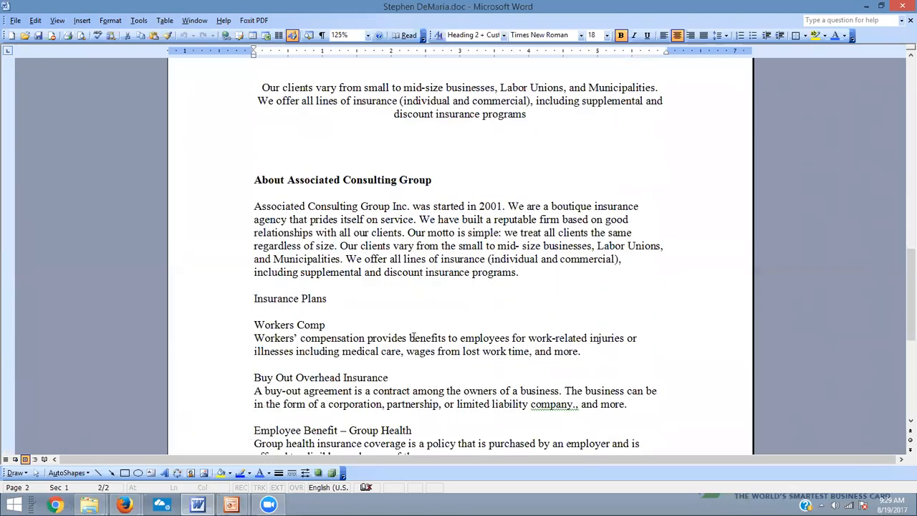
{"action": "scroll", "coordinate": [297, 228], "scroll_direction": "down", "scroll_amount": 3}
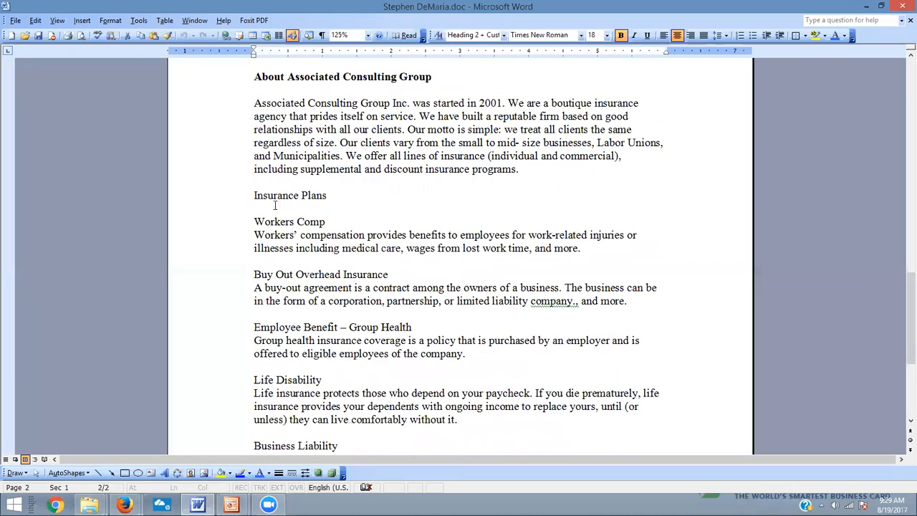
{"action": "left_click_drag", "start_coordinate": [252, 217], "coordinate": [647, 375]}
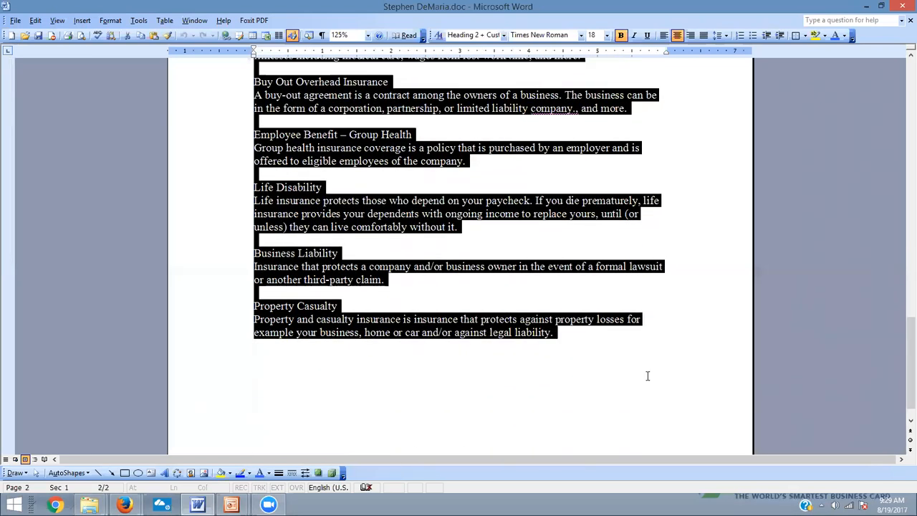
{"action": "right_click", "coordinate": [366, 210]}
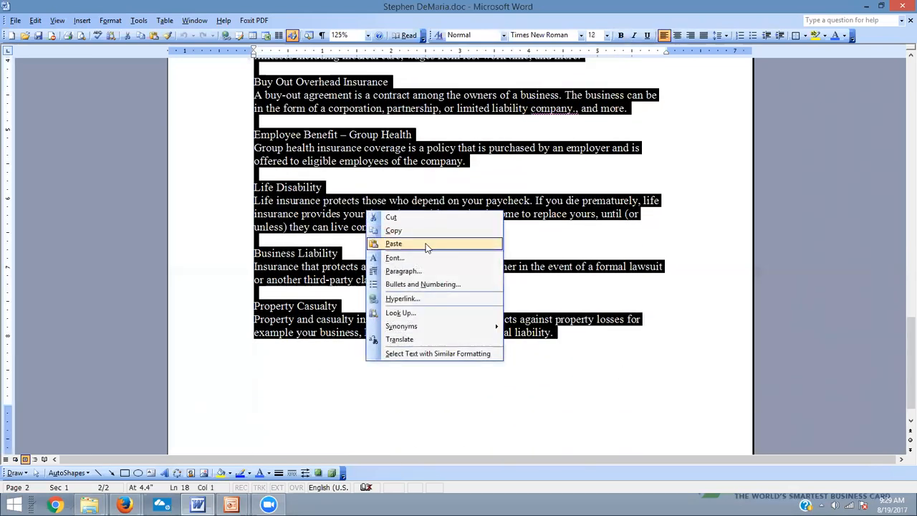
{"action": "left_click", "coordinate": [422, 231]}
In the vCard Builder, start a text block below the contact buttons on the Insurance Plans page and paste the copied insurance descriptions
{"action": "key", "text": "alt+Tab"}
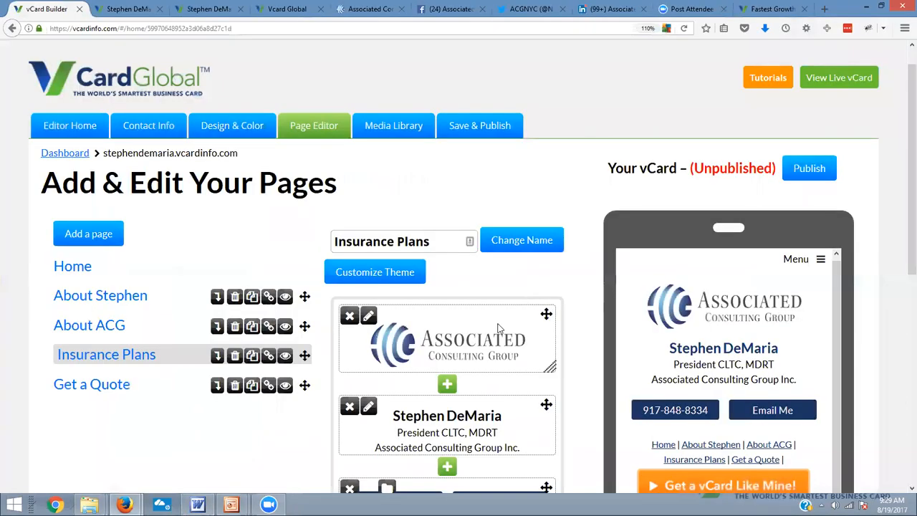
{"action": "scroll", "coordinate": [499, 327], "scroll_direction": "down", "scroll_amount": 5}
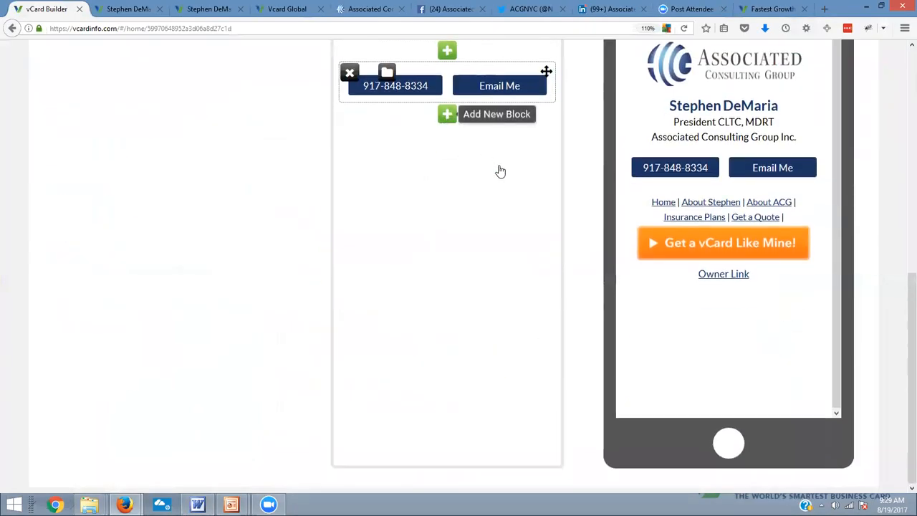
{"action": "left_click", "coordinate": [447, 114]}
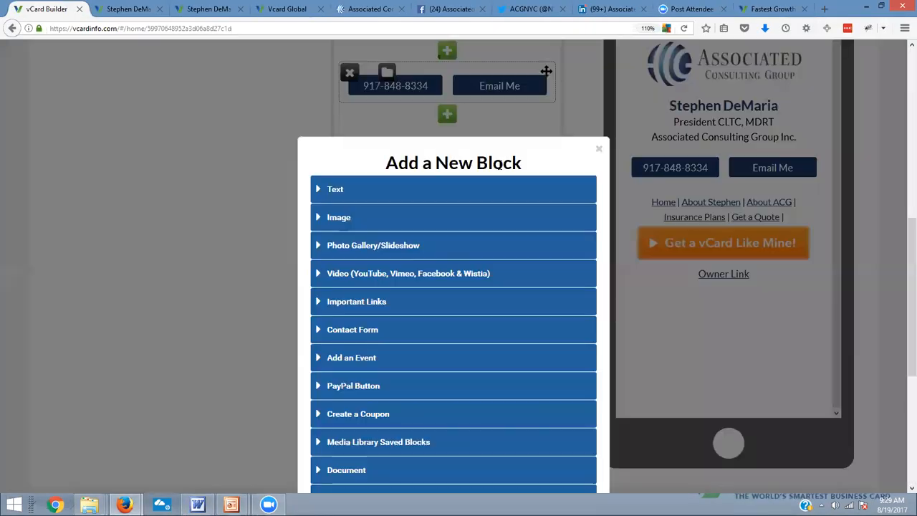
{"action": "left_click", "coordinate": [345, 191]}
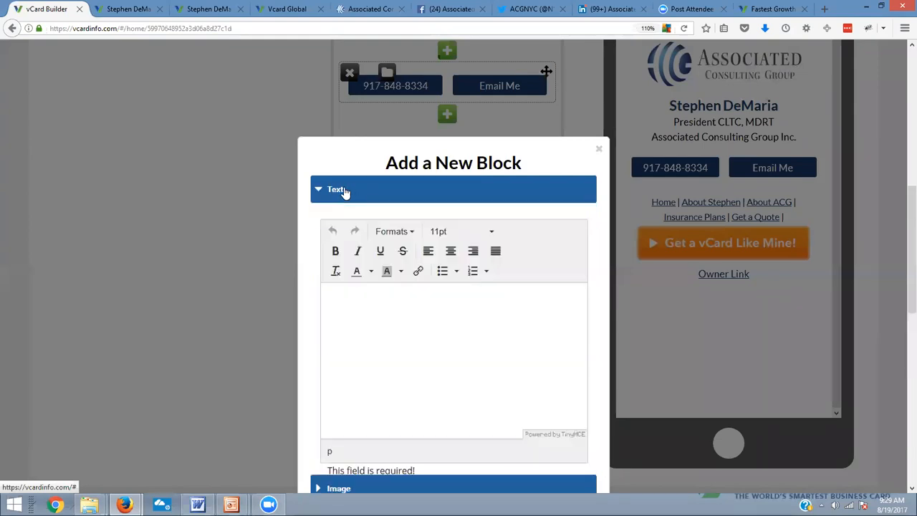
{"action": "right_click", "coordinate": [333, 292]}
{"action": "left_click", "coordinate": [351, 340]}
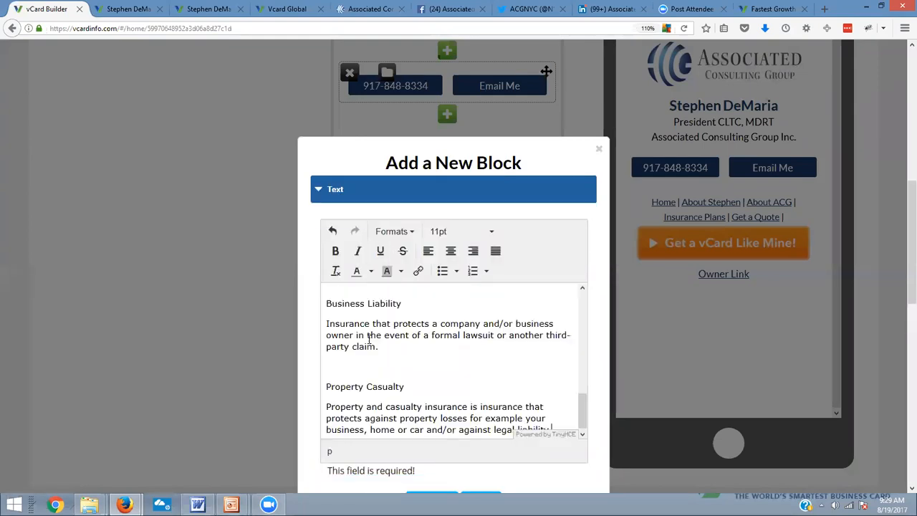
Make the Workers Comp and Buy Out Overhead Insurance headings bold in the pasted text
{"action": "scroll", "coordinate": [462, 364], "scroll_direction": "up", "scroll_amount": 10}
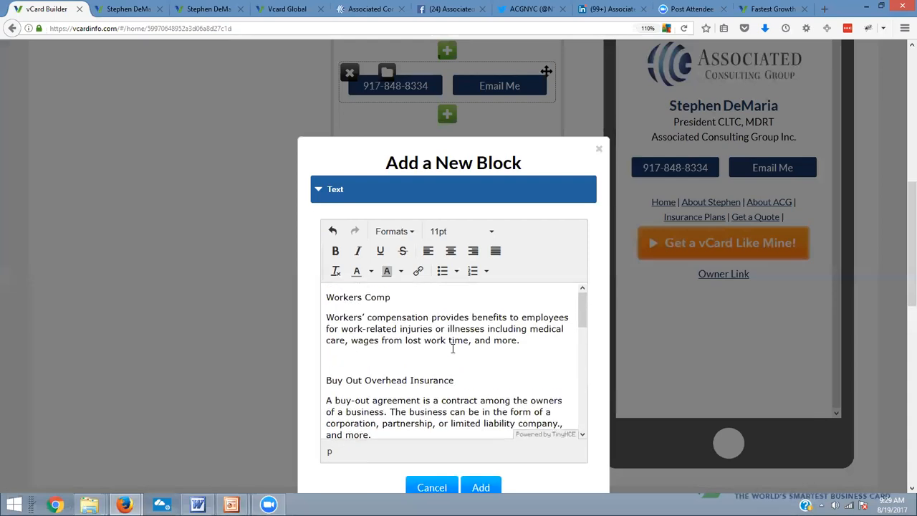
{"action": "left_click_drag", "start_coordinate": [409, 298], "coordinate": [305, 301]}
{"action": "left_click", "coordinate": [336, 250]}
{"action": "left_click", "coordinate": [369, 360]}
{"action": "key", "text": "Delete"}
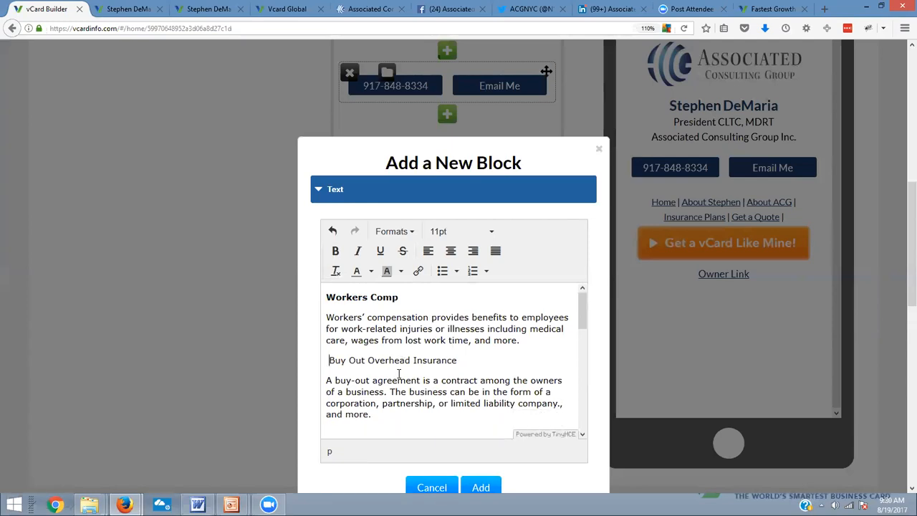
{"action": "key", "text": "Return"}
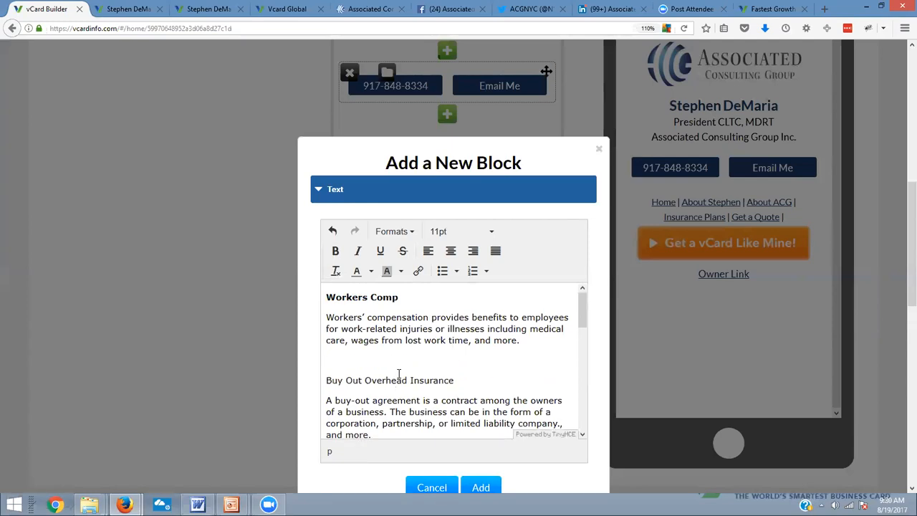
{"action": "left_click", "coordinate": [461, 386], "text": "shift"}
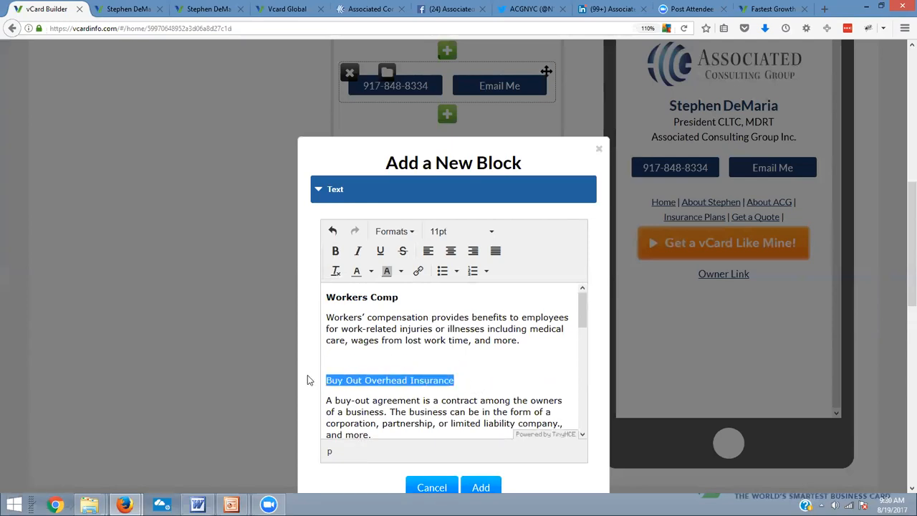
{"action": "left_click", "coordinate": [334, 250]}
{"action": "left_click", "coordinate": [436, 378]}
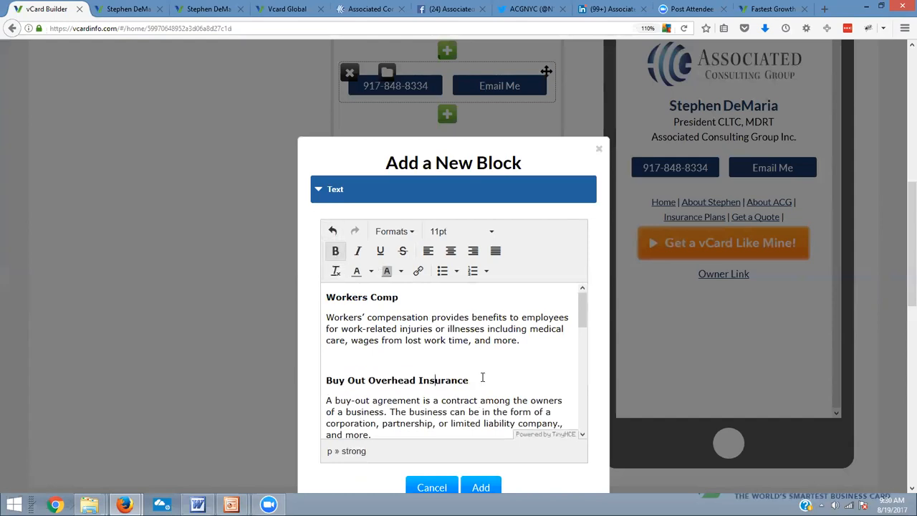
Make the Employee Benefit – Group Health and Life Disability headings bold
{"action": "scroll", "coordinate": [487, 358], "scroll_direction": "down", "scroll_amount": 4}
{"action": "left_click_drag", "start_coordinate": [493, 336], "coordinate": [302, 337]}
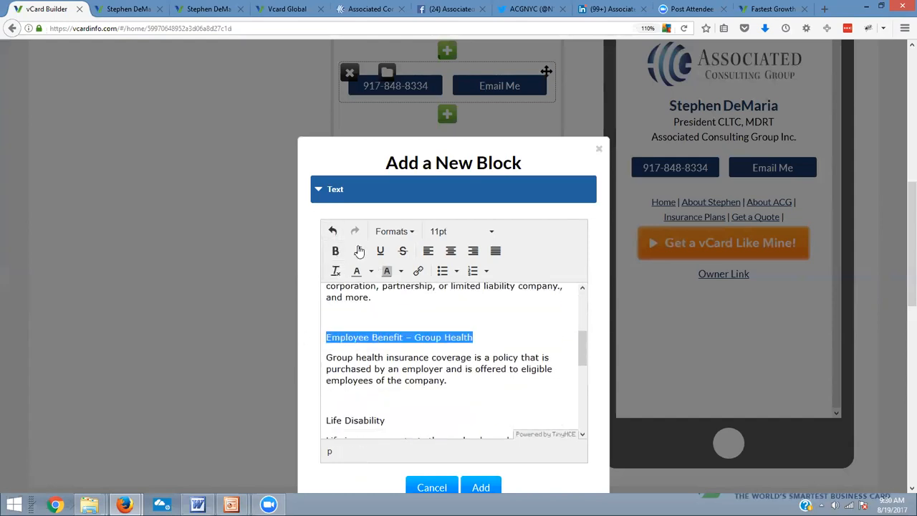
{"action": "left_click", "coordinate": [335, 250]}
{"action": "left_click_drag", "start_coordinate": [397, 420], "coordinate": [316, 421]}
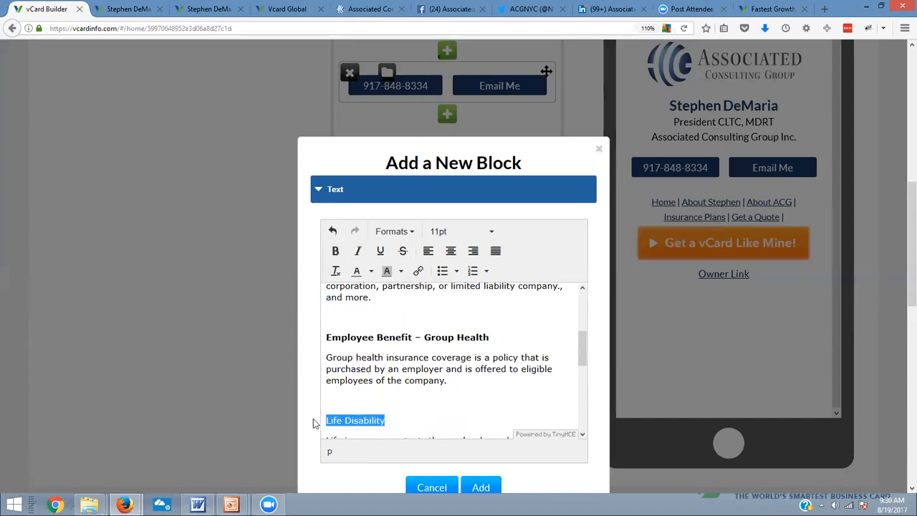
{"action": "left_click", "coordinate": [335, 250]}
Make the Business Liability and Property Casualty headings bold
{"action": "scroll", "coordinate": [453, 337], "scroll_direction": "down", "scroll_amount": 4}
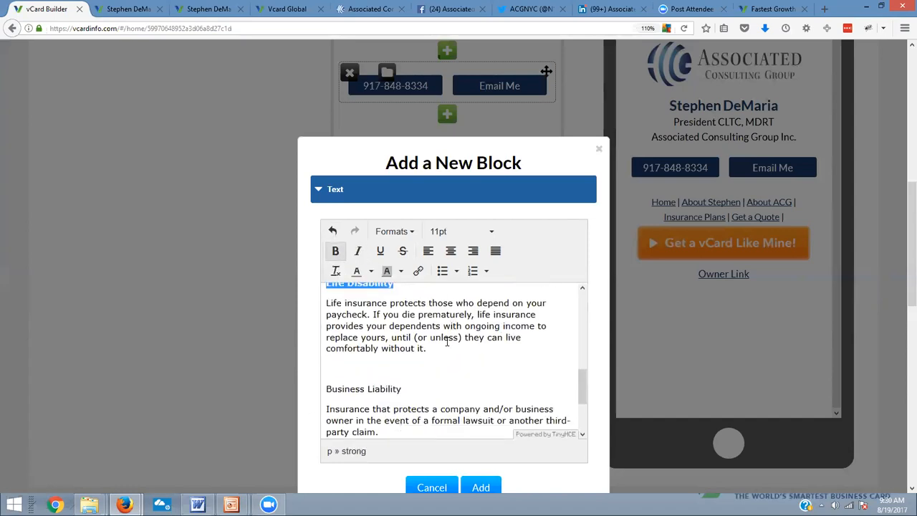
{"action": "left_click_drag", "start_coordinate": [404, 390], "coordinate": [281, 391]}
{"action": "left_click", "coordinate": [335, 250]}
{"action": "scroll", "coordinate": [514, 367], "scroll_direction": "down", "scroll_amount": 3}
{"action": "left_click_drag", "start_coordinate": [405, 382], "coordinate": [313, 393]}
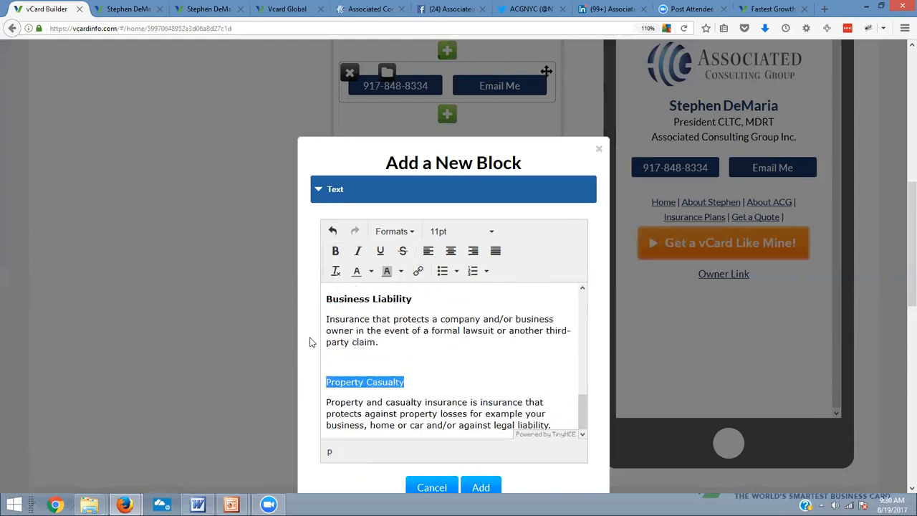
{"action": "left_click", "coordinate": [334, 250]}
Add the finished insurance text block to the Insurance Plans page and check its spacing
{"action": "scroll", "coordinate": [536, 380], "scroll_direction": "down", "scroll_amount": 5}
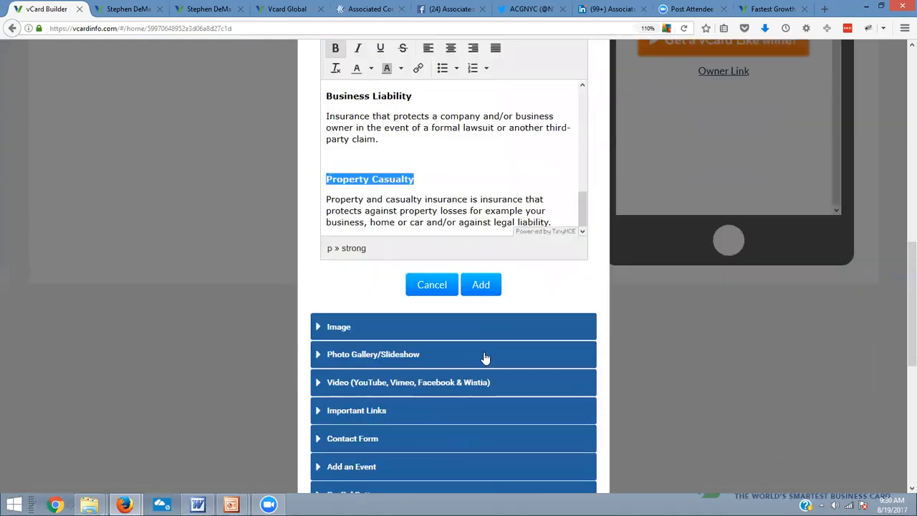
{"action": "left_click", "coordinate": [479, 281]}
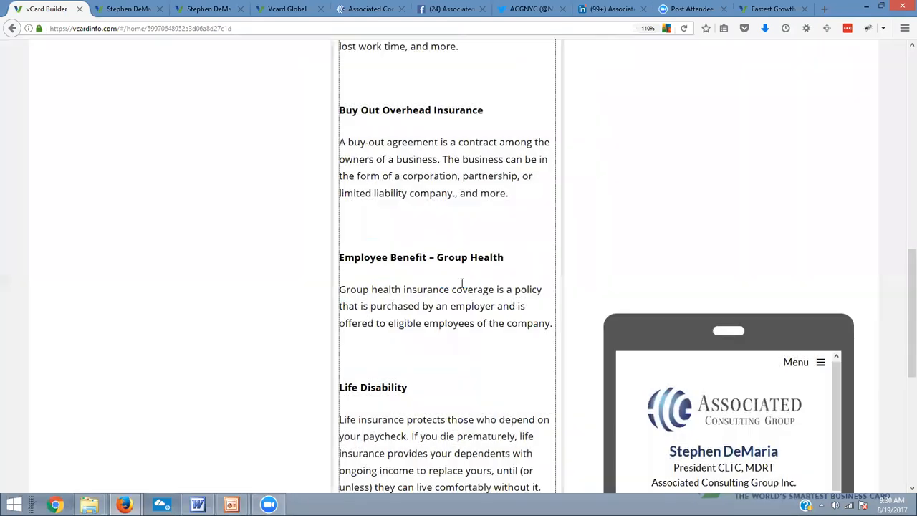
{"action": "scroll", "coordinate": [436, 171], "scroll_direction": "up", "scroll_amount": 5}
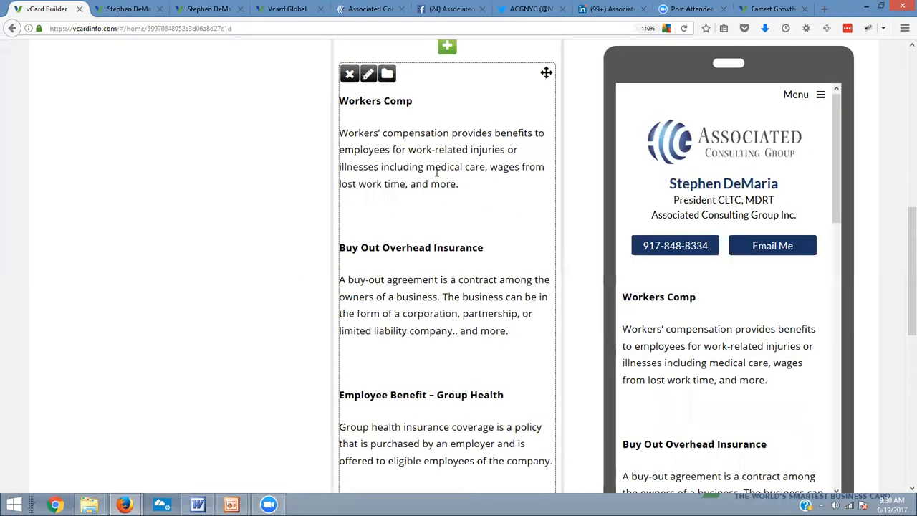
Open the insurance text block for editing and remove the blank line above the Buy Out Overhead Insurance heading
{"action": "left_click", "coordinate": [368, 138]}
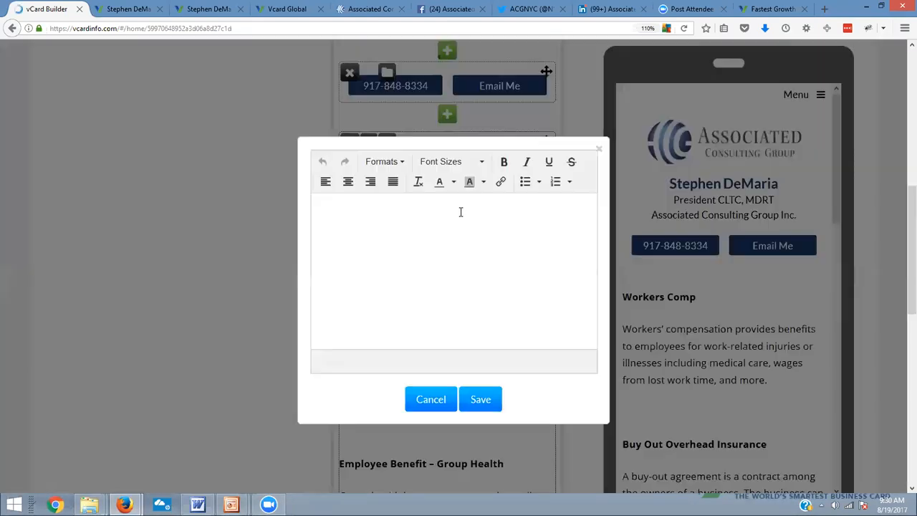
{"action": "left_click", "coordinate": [419, 262]}
{"action": "key", "text": "Delete"}
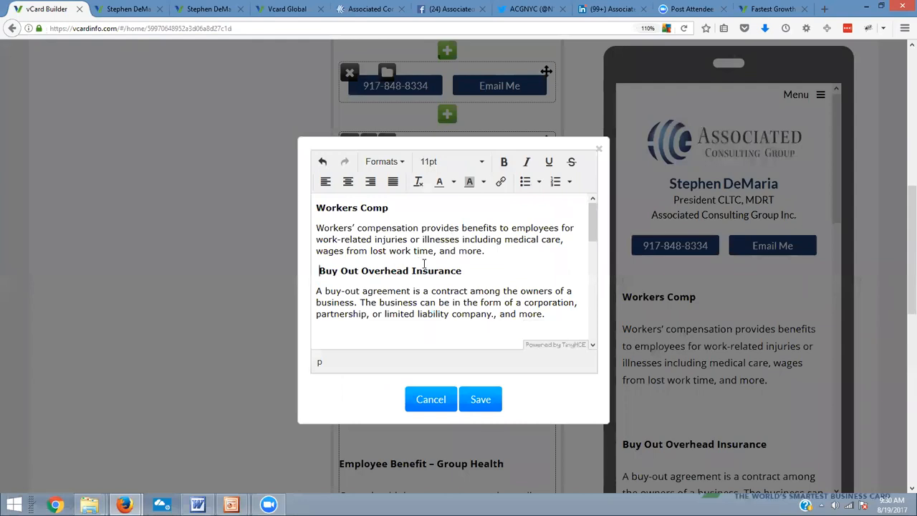
{"action": "key", "text": "BackSpace"}
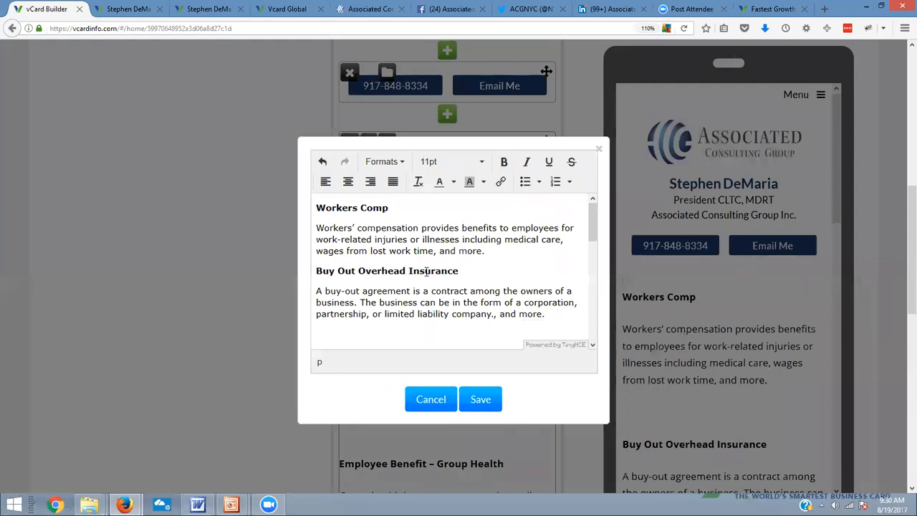
Remove the blank lines above the Employee Benefit – Group Health and Life Disability headings
{"action": "scroll", "coordinate": [387, 264], "scroll_direction": "down", "scroll_amount": 4}
{"action": "scroll", "coordinate": [338, 223], "scroll_direction": "up", "scroll_amount": 2}
{"action": "left_click", "coordinate": [329, 260]}
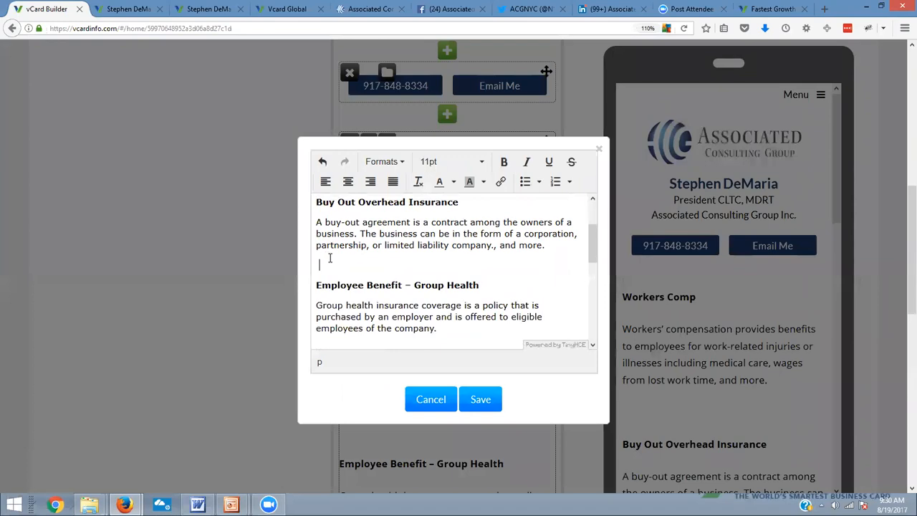
{"action": "key", "text": "Delete"}
{"action": "key", "text": "Delete"}
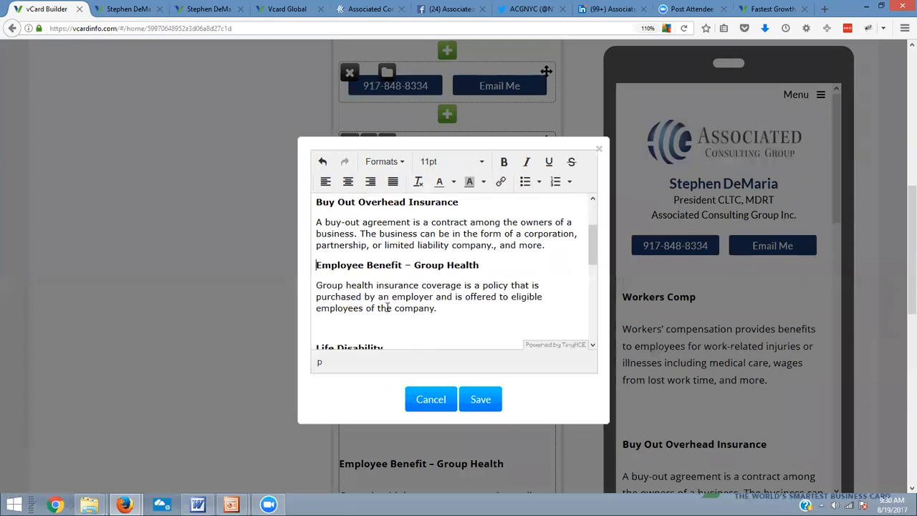
{"action": "left_click", "coordinate": [344, 323]}
{"action": "key", "text": "Delete"}
{"action": "scroll", "coordinate": [473, 458], "scroll_direction": "down", "scroll_amount": 3}
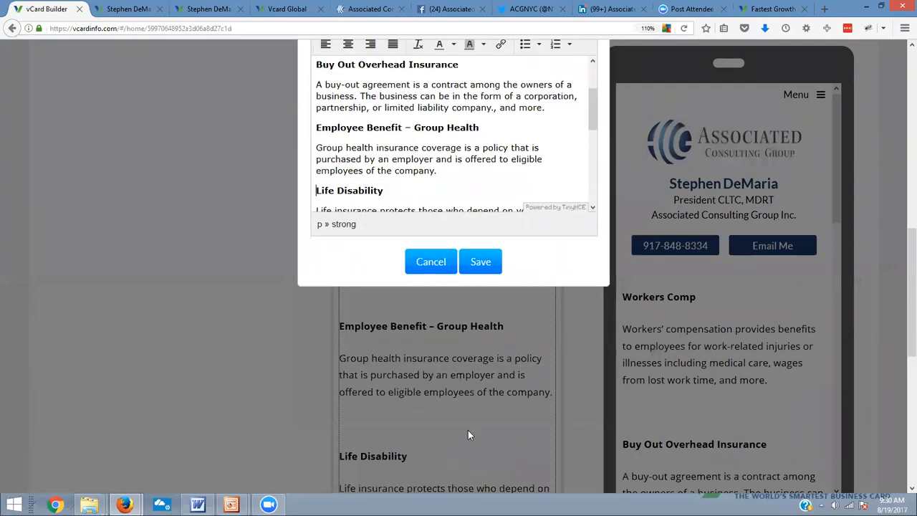
Close the gap under the Life Disability heading so its description starts on the very next line
{"action": "left_click", "coordinate": [334, 209]}
{"action": "scroll", "coordinate": [401, 153], "scroll_direction": "down", "scroll_amount": 2}
{"action": "left_click", "coordinate": [401, 126]}
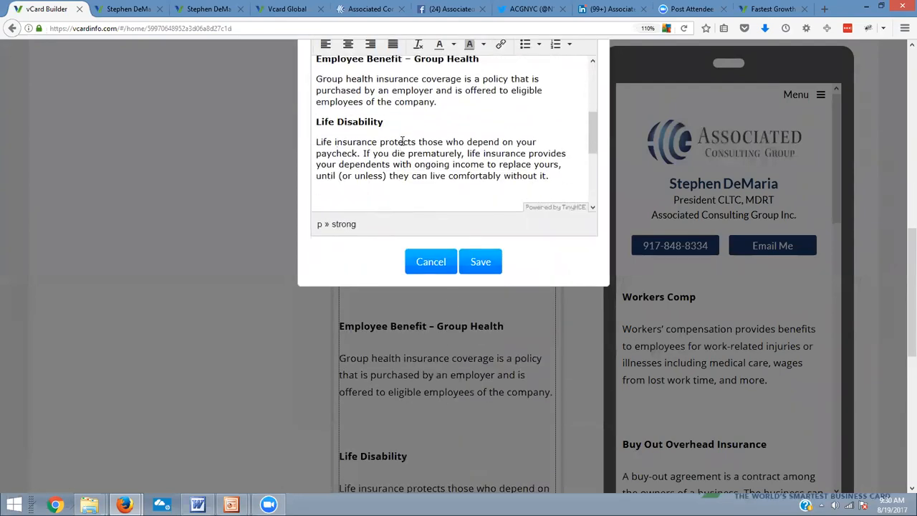
{"action": "key", "text": "shift+Return"}
{"action": "key", "text": "Delete"}
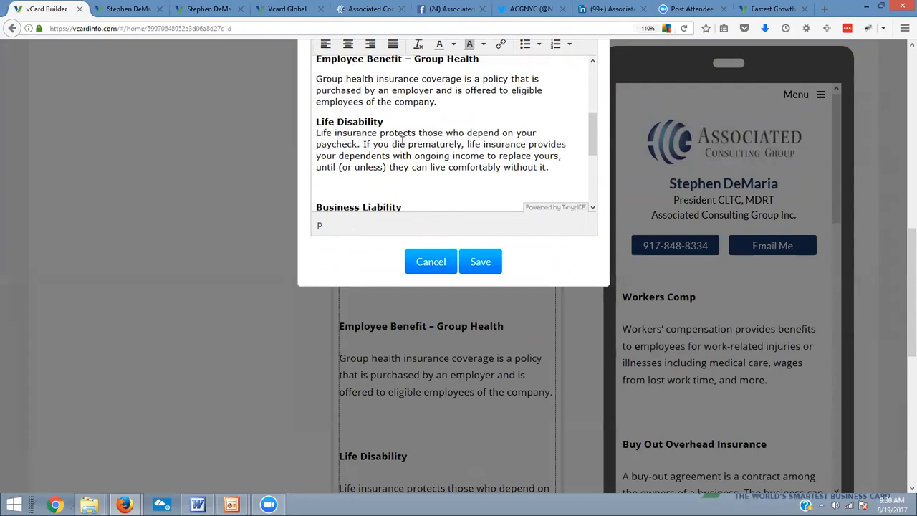
Close the gap under the Employee Benefit – Group Health heading, placing its description directly beneath with a single line break
{"action": "left_click", "coordinate": [486, 59]}
{"action": "key", "text": "Return"}
{"action": "key", "text": "BackSpace"}
{"action": "key", "text": "Return"}
{"action": "key", "text": "Delete"}
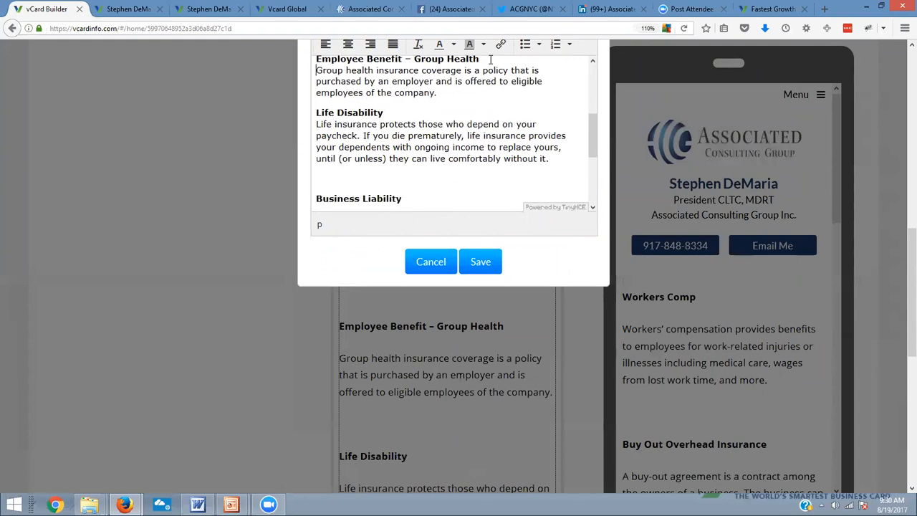
Place the buy-out agreement description directly beneath the Buy Out Overhead Insurance heading with a single line break
{"action": "scroll", "coordinate": [487, 93], "scroll_direction": "up", "scroll_amount": 4}
{"action": "left_click", "coordinate": [463, 133]}
{"action": "key", "text": "Return"}
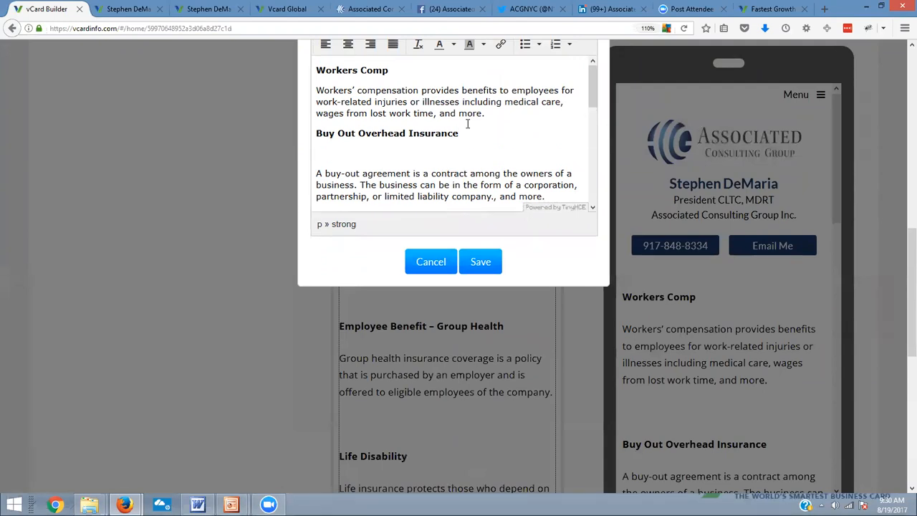
{"action": "key", "text": "BackSpace"}
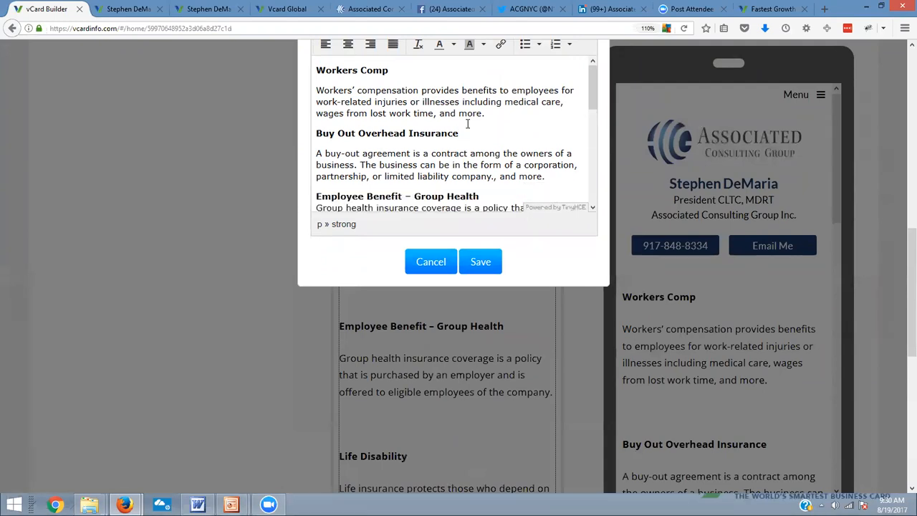
{"action": "key", "text": "Delete"}
{"action": "key", "text": "shift+Return"}
Replace the paragraph gap under the Workers Comp heading with a single line break before its description
{"action": "left_click", "coordinate": [420, 65]}
{"action": "key", "text": "Return"}
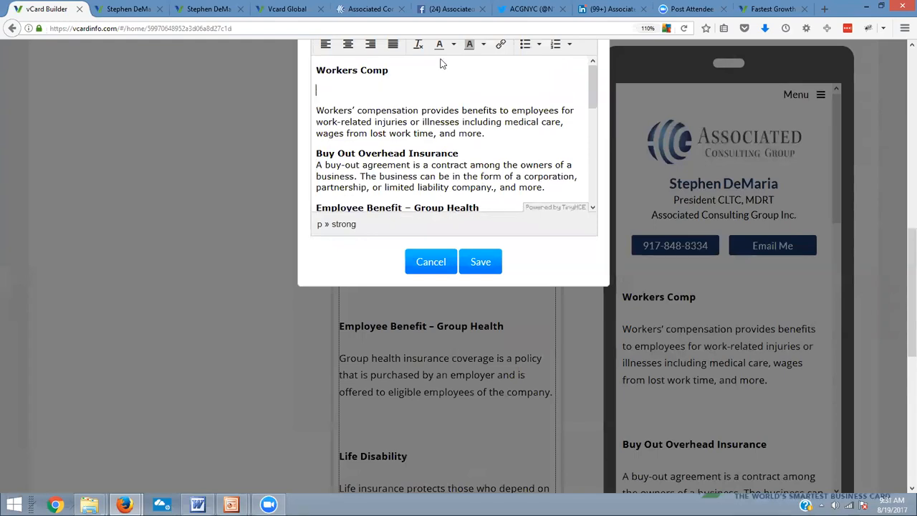
{"action": "key", "text": "BackSpace"}
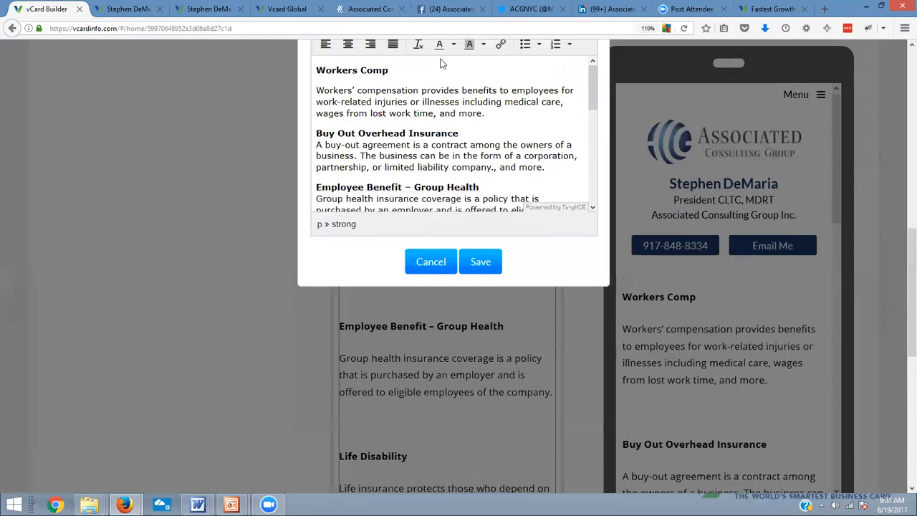
{"action": "key", "text": "Delete"}
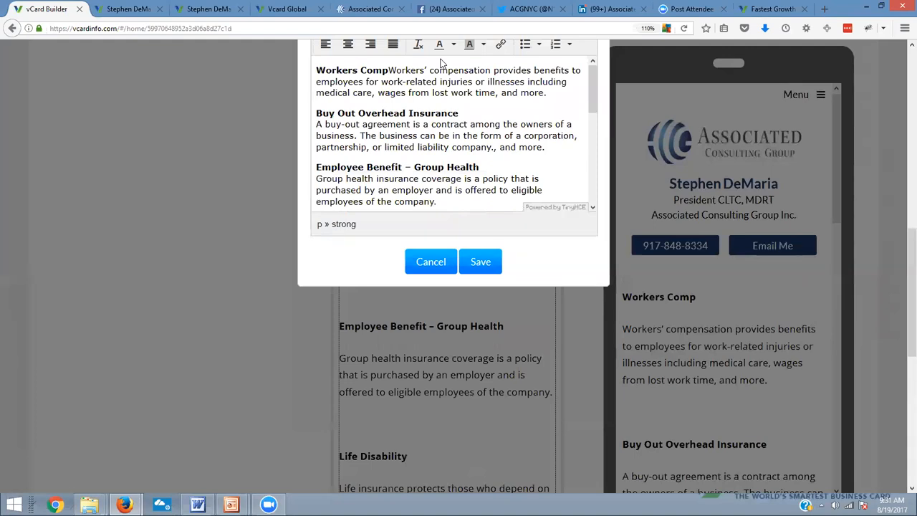
{"action": "key", "text": "Return"}
Remove the blank paragraph above the Business Liability heading and place its description directly beneath with a single line break
{"action": "scroll", "coordinate": [480, 157], "scroll_direction": "down", "scroll_amount": 4}
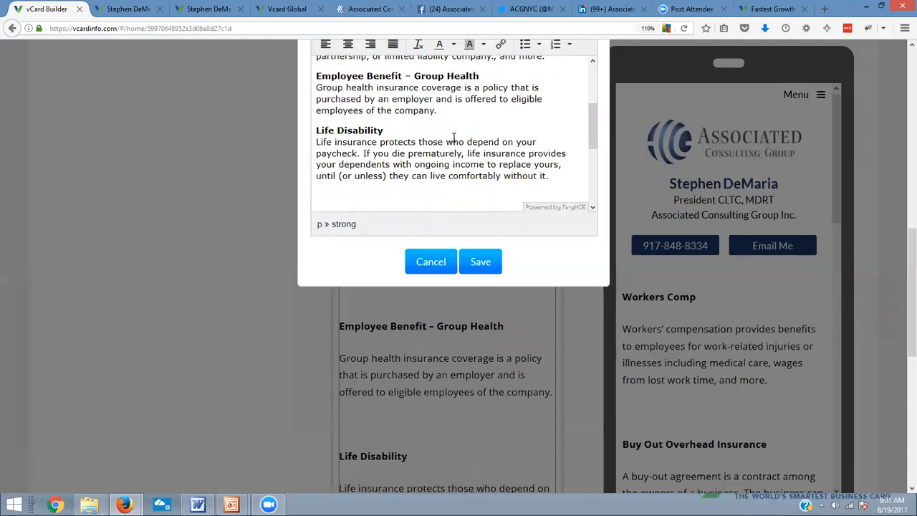
{"action": "left_click", "coordinate": [377, 165]}
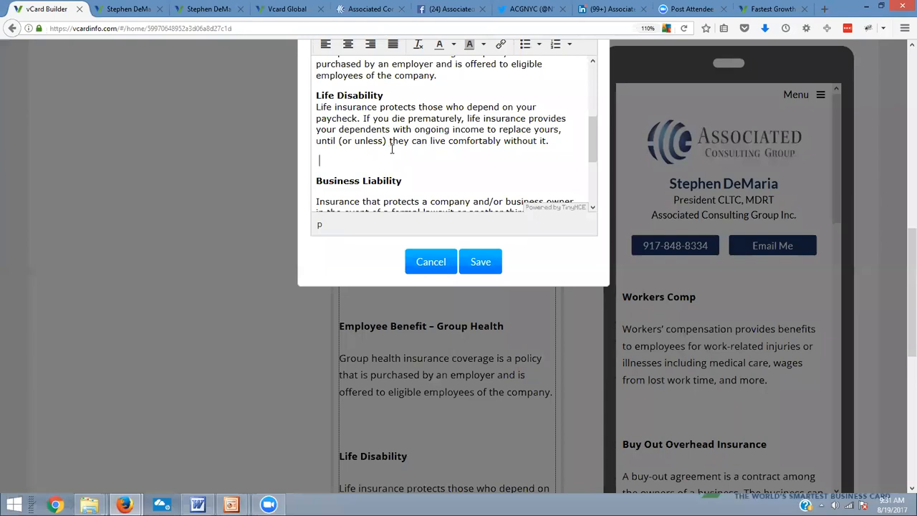
{"action": "key", "text": "Delete"}
{"action": "key", "text": "BackSpace"}
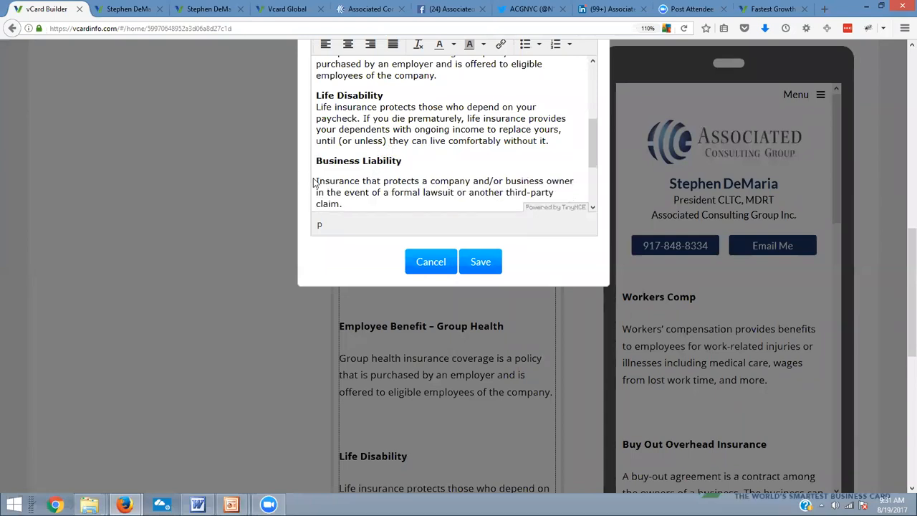
{"action": "key", "text": "BackSpace"}
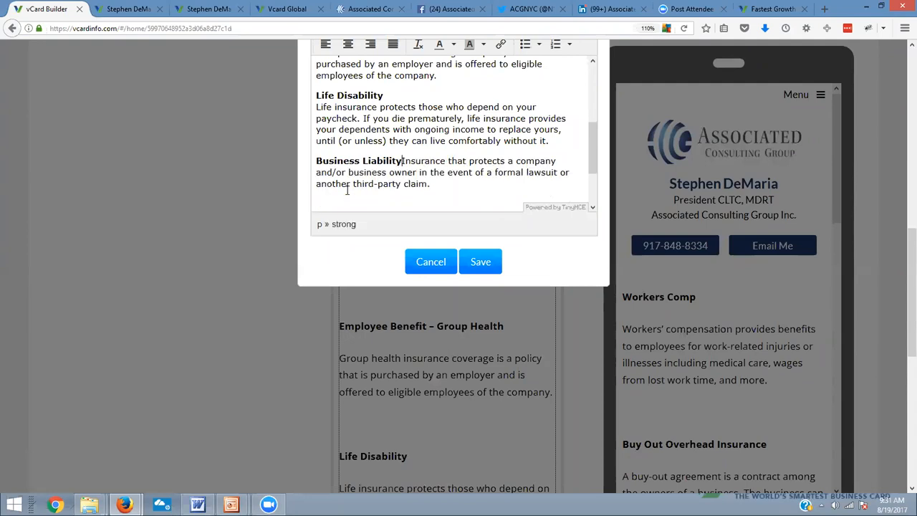
{"action": "key", "text": "shift+Return"}
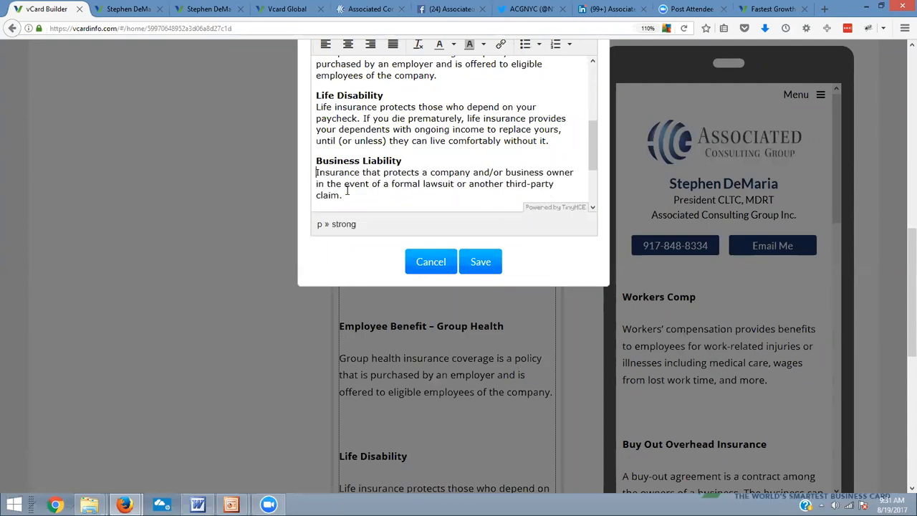
Remove the blank paragraph above Property Casualty, start its description on the line directly below the heading, and save the text block
{"action": "scroll", "coordinate": [379, 198], "scroll_direction": "down", "scroll_amount": 2}
{"action": "left_click", "coordinate": [345, 149]}
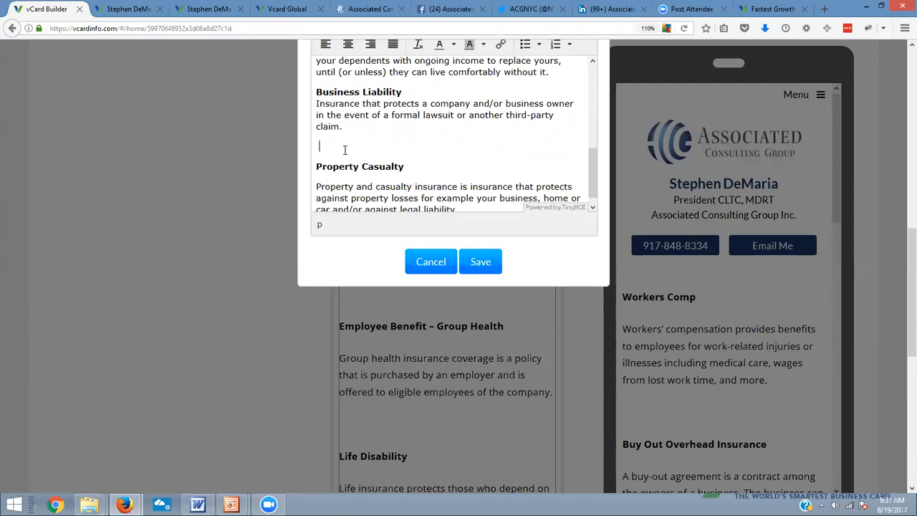
{"action": "key", "text": "Delete"}
{"action": "key", "text": "BackSpace"}
{"action": "left_click", "coordinate": [421, 155]}
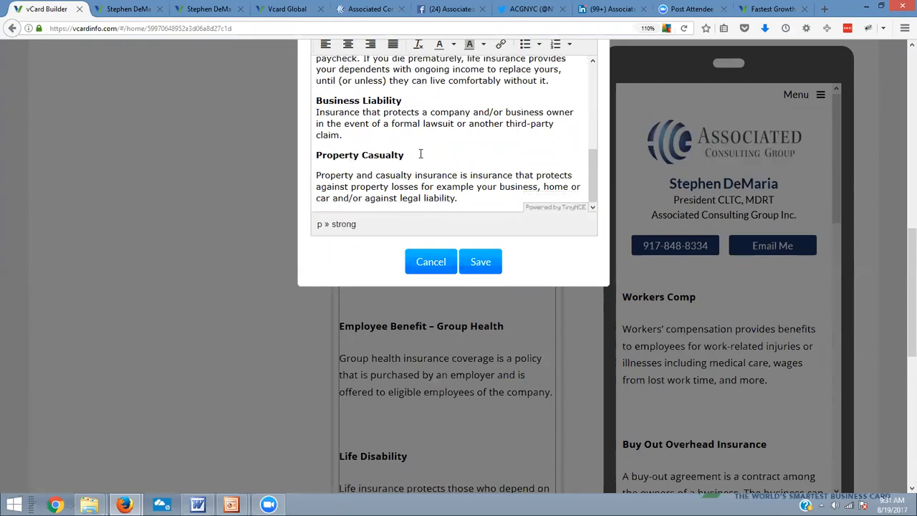
{"action": "key", "text": "Delete"}
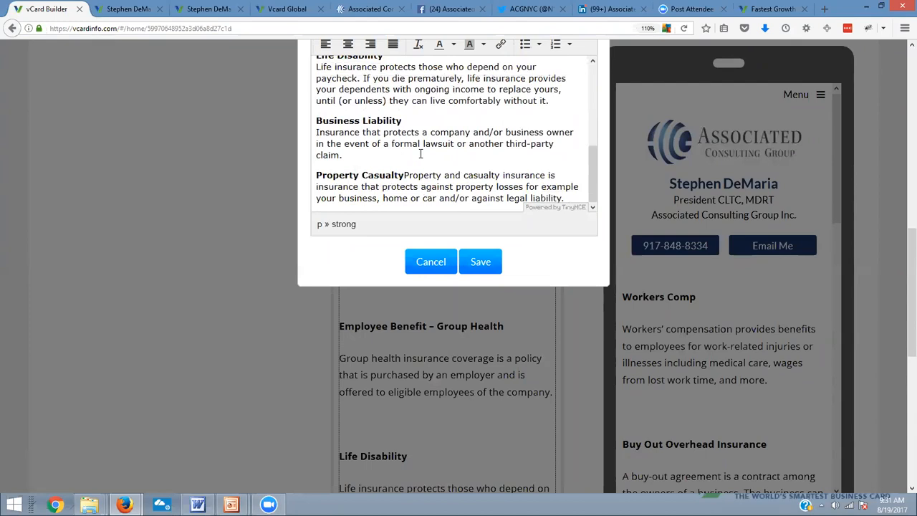
{"action": "key", "text": "shift+Return"}
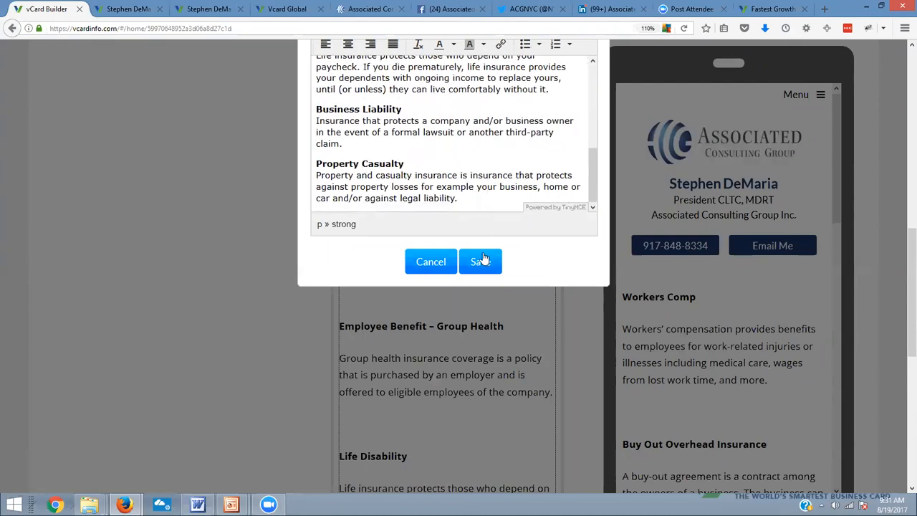
{"action": "left_click", "coordinate": [481, 258]}
Add an image block between the contact buttons and the Workers Comp text, uploading business-insurance-policies.jpg
{"action": "scroll", "coordinate": [698, 320], "scroll_direction": "down", "scroll_amount": 6}
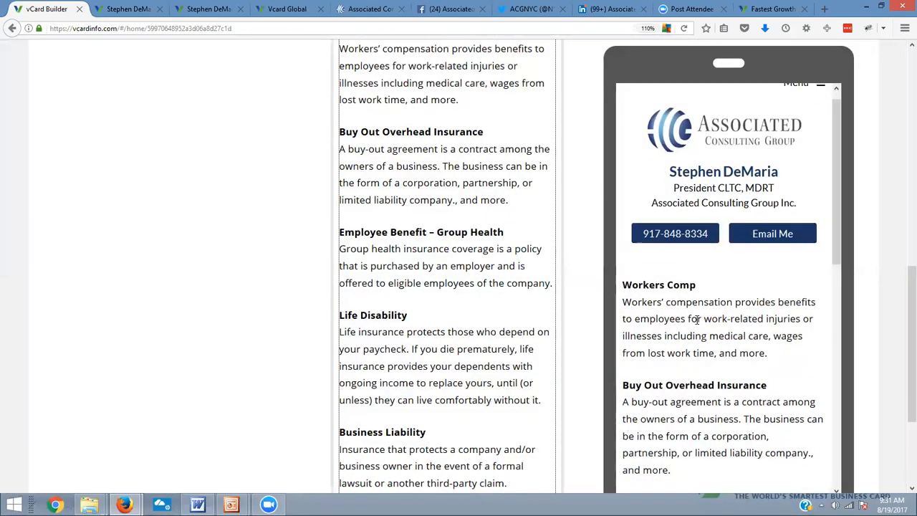
{"action": "scroll", "coordinate": [698, 320], "scroll_direction": "down", "scroll_amount": 2}
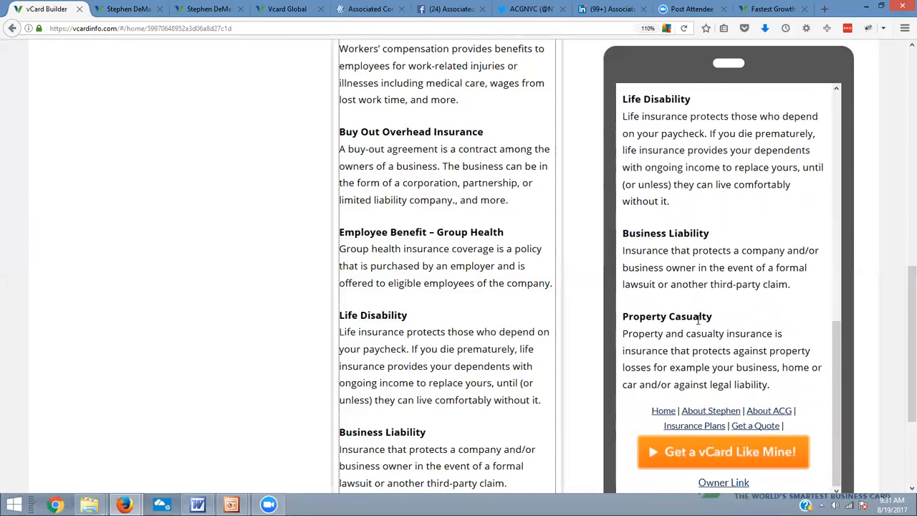
{"action": "scroll", "coordinate": [698, 320], "scroll_direction": "up", "scroll_amount": 10}
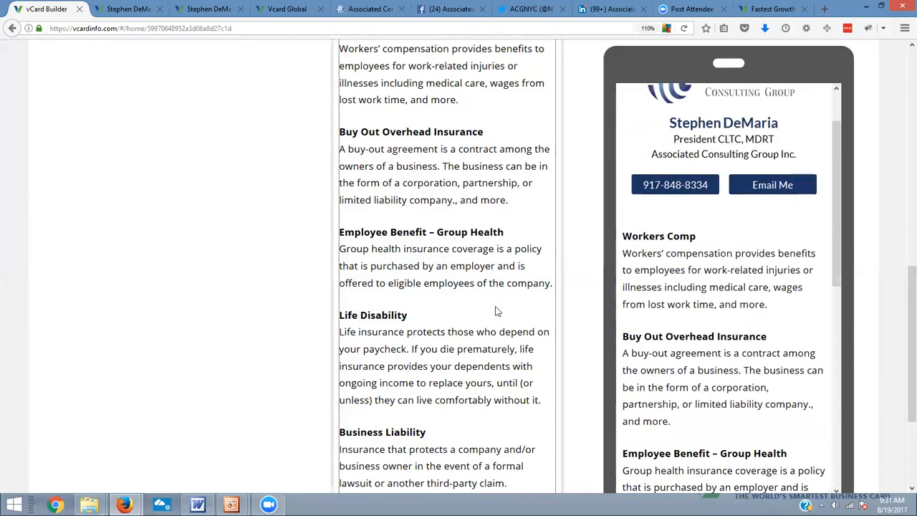
{"action": "scroll", "coordinate": [428, 272], "scroll_direction": "up", "scroll_amount": 4}
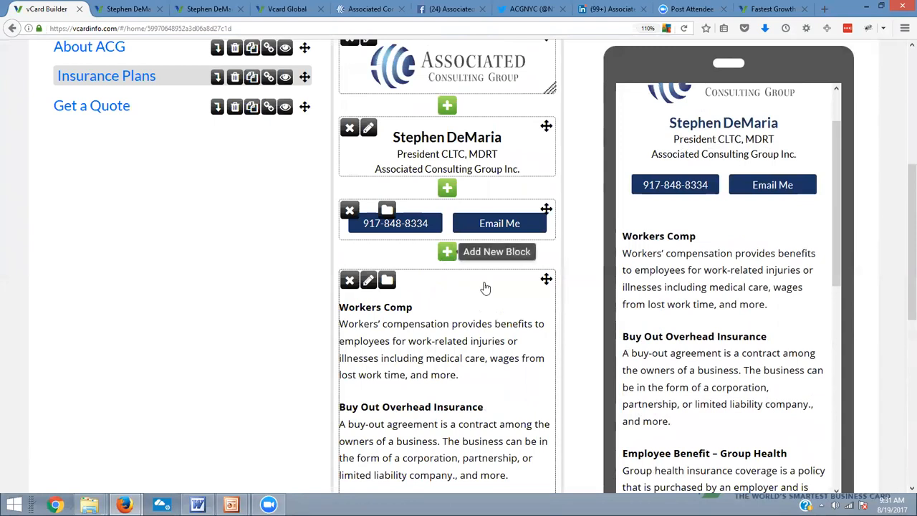
{"action": "left_click", "coordinate": [446, 251]}
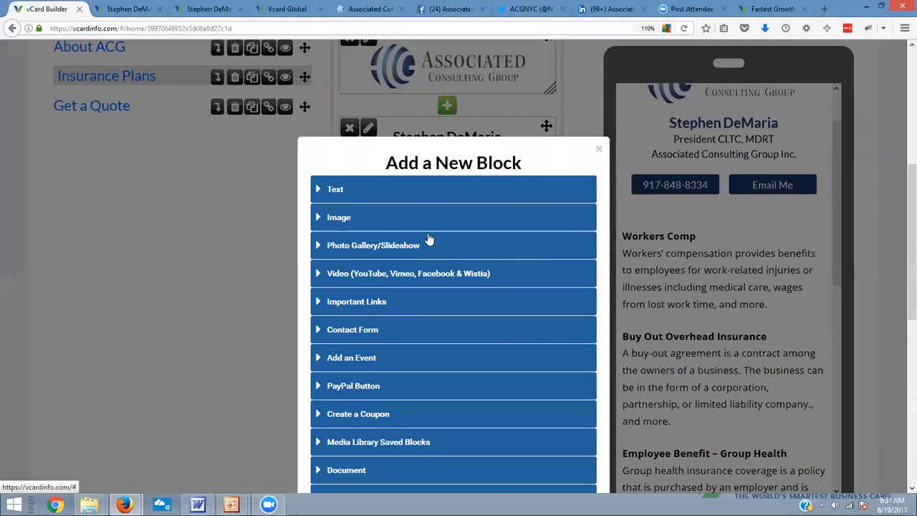
{"action": "left_click", "coordinate": [343, 222]}
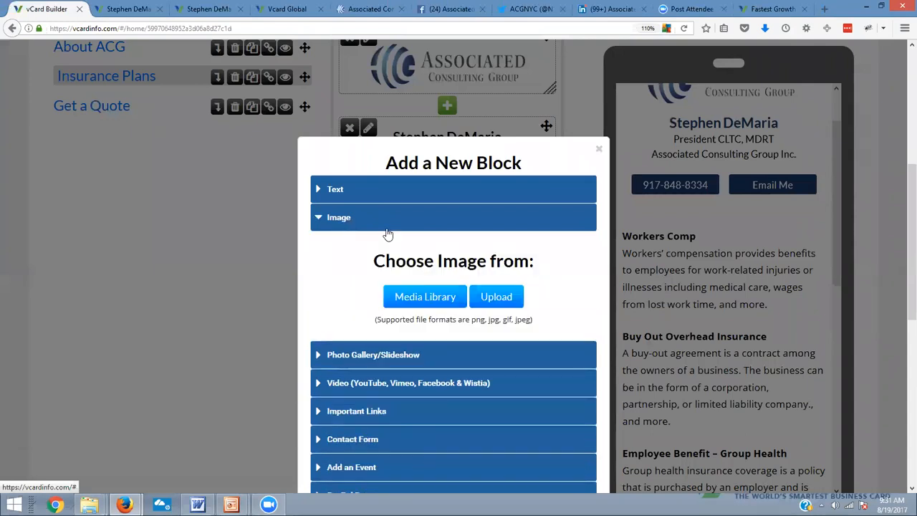
{"action": "left_click", "coordinate": [504, 295]}
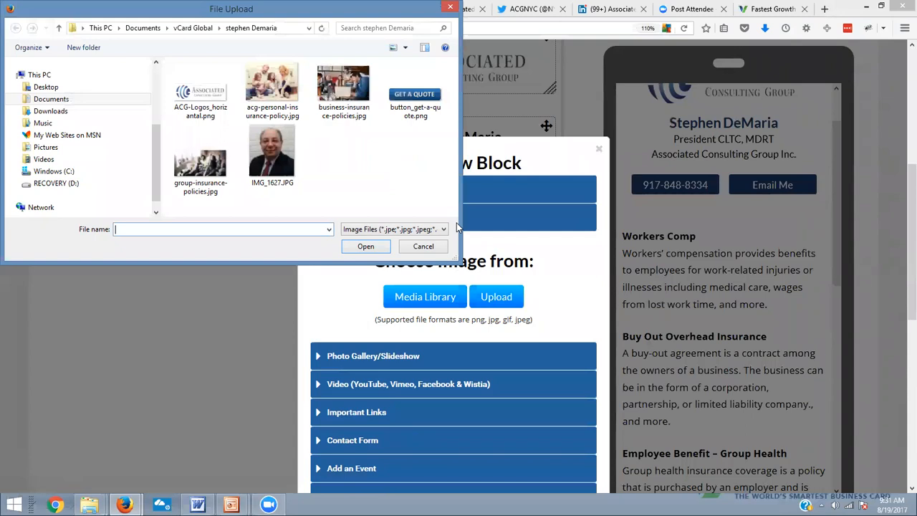
{"action": "left_click", "coordinate": [357, 94]}
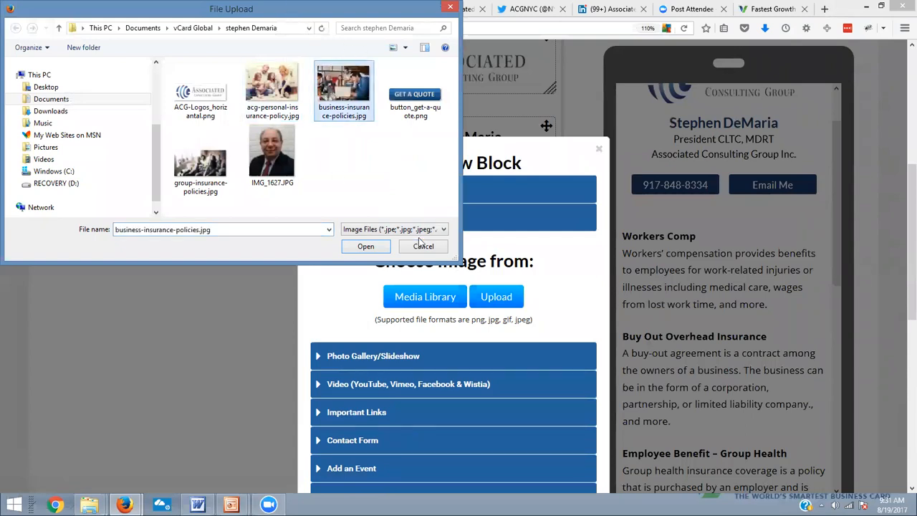
{"action": "left_click", "coordinate": [365, 247]}
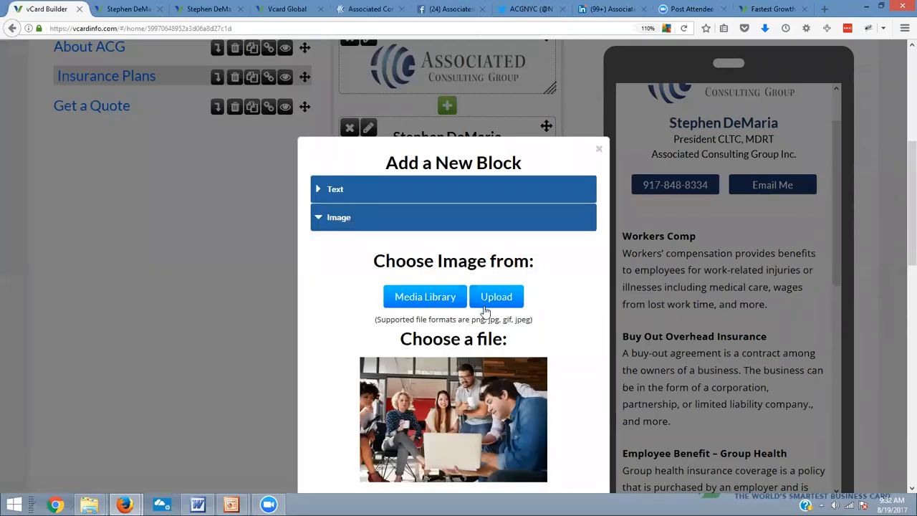
Name the uploaded office team image "Insurance" and save the image block
{"action": "scroll", "coordinate": [487, 315], "scroll_direction": "down", "scroll_amount": 2}
{"action": "scroll", "coordinate": [487, 315], "scroll_direction": "down", "scroll_amount": 3}
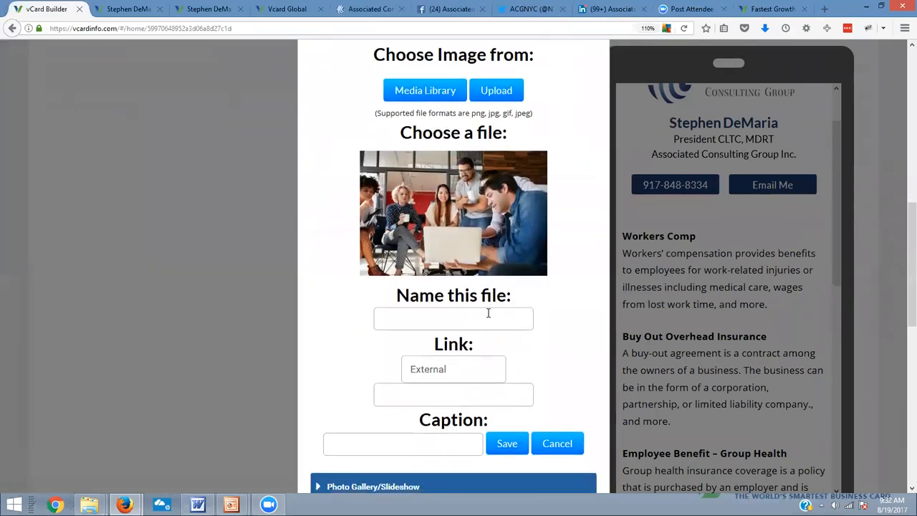
{"action": "left_click", "coordinate": [486, 312]}
{"action": "type", "text": "Insuran"}
{"action": "key", "text": "BackSpace"}
{"action": "key", "text": "BackSpace"}
{"action": "key", "text": "BackSpace"}
{"action": "type", "text": "urance"}
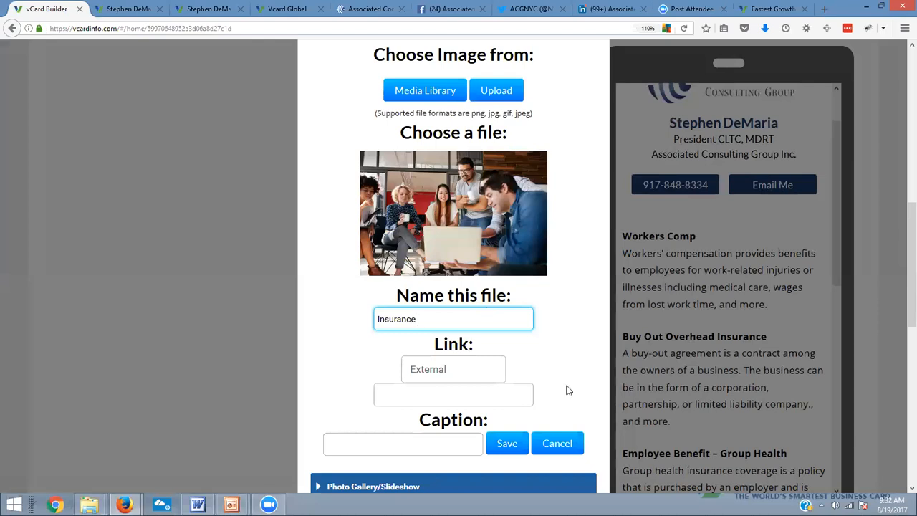
{"action": "left_click", "coordinate": [508, 449]}
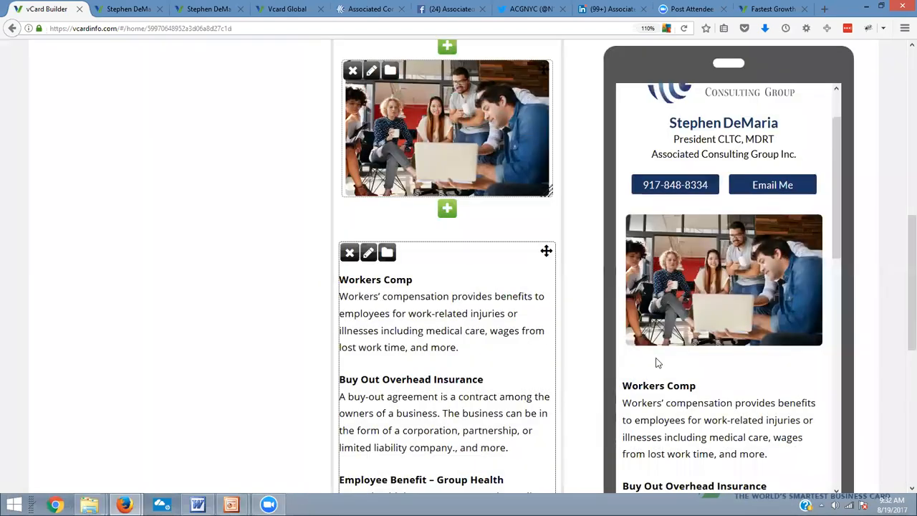
Add an image block below the insurance text at the end of the page, uploading button_get-a-quote.png
{"action": "scroll", "coordinate": [656, 362], "scroll_direction": "down", "scroll_amount": 5}
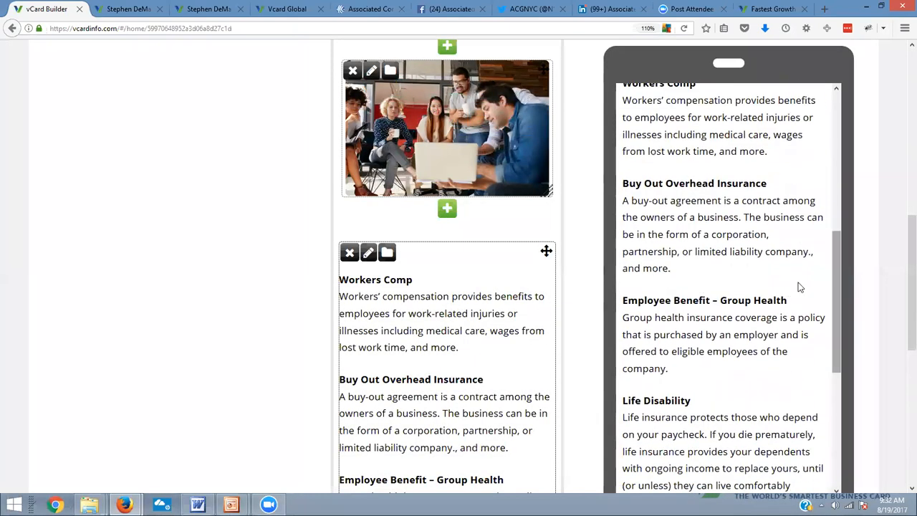
{"action": "scroll", "coordinate": [749, 373], "scroll_direction": "down", "scroll_amount": 5}
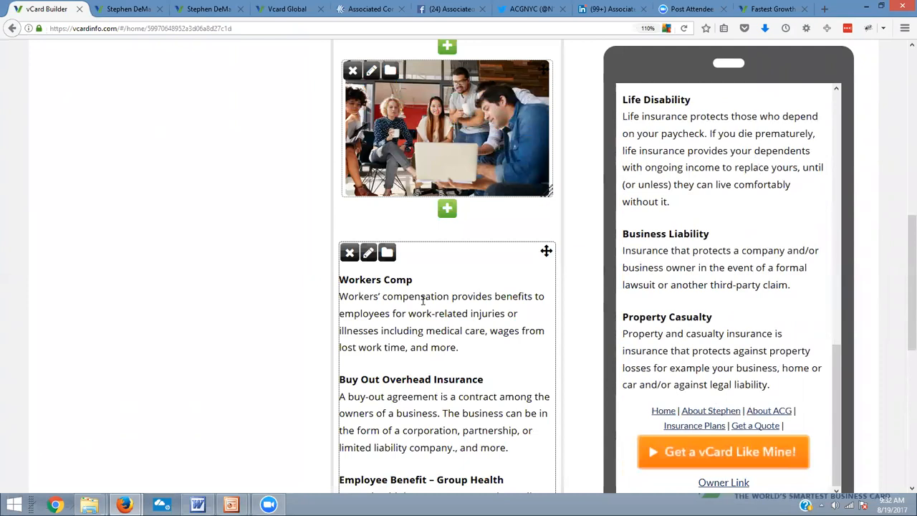
{"action": "scroll", "coordinate": [423, 300], "scroll_direction": "down", "scroll_amount": 10}
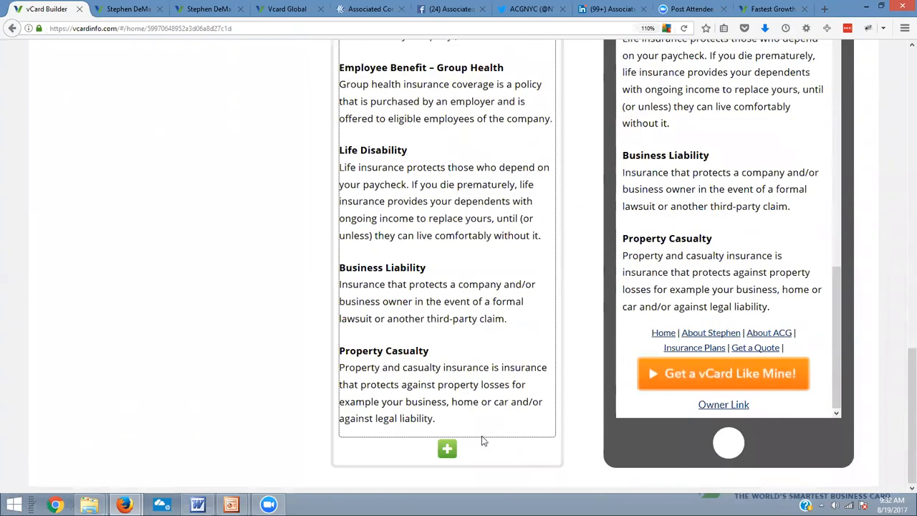
{"action": "left_click", "coordinate": [445, 450]}
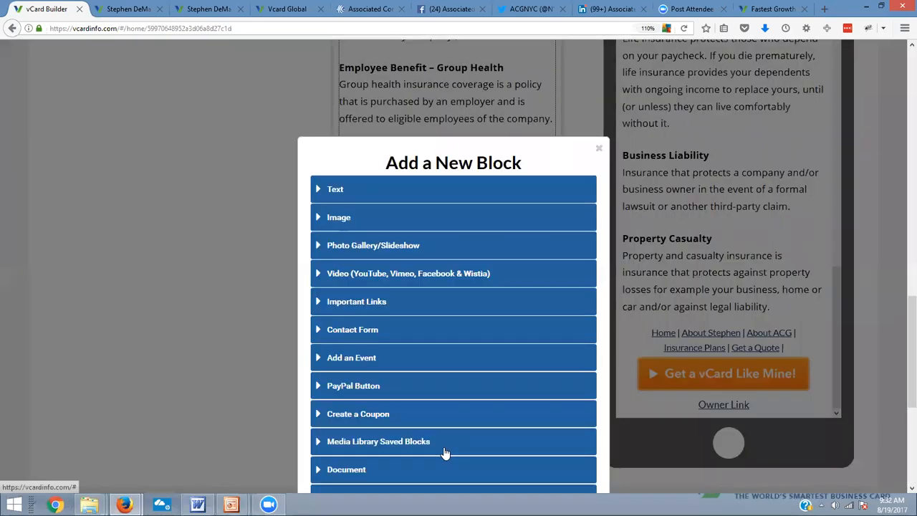
{"action": "left_click", "coordinate": [341, 218]}
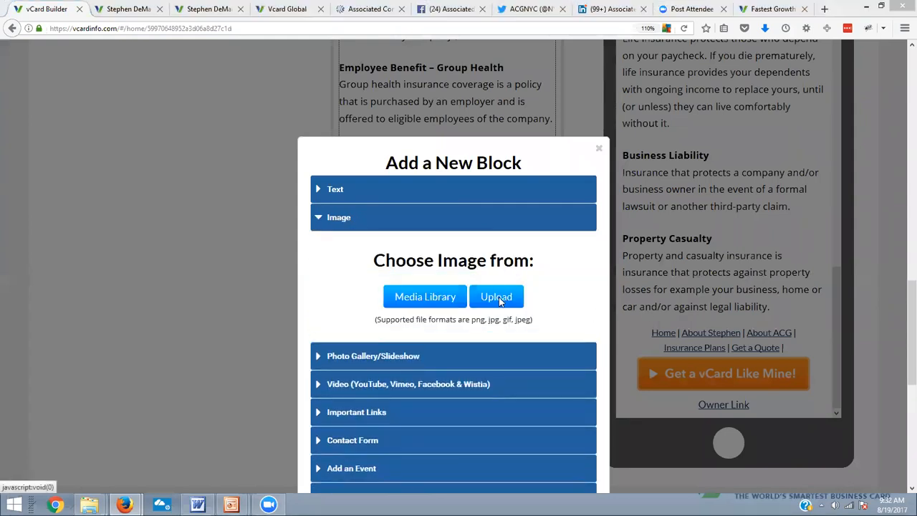
{"action": "left_click", "coordinate": [498, 298]}
{"action": "left_click", "coordinate": [415, 94]}
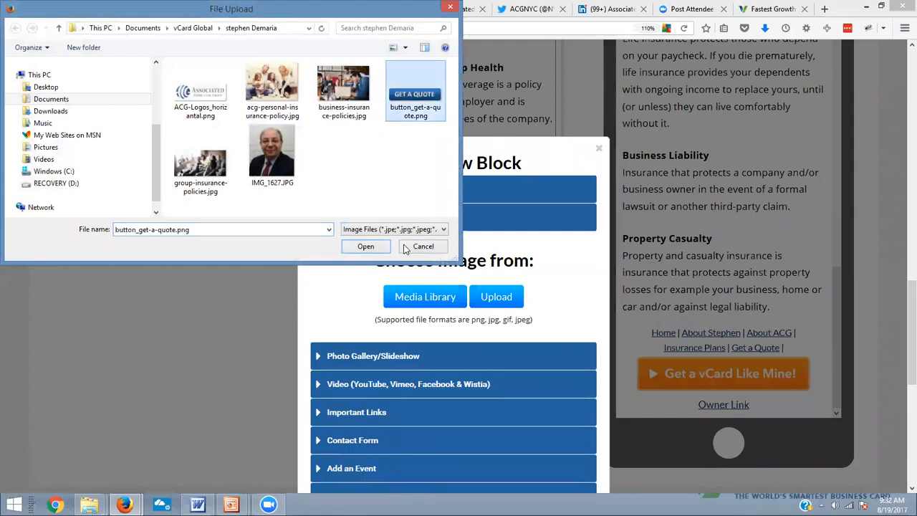
{"action": "left_click", "coordinate": [366, 246]}
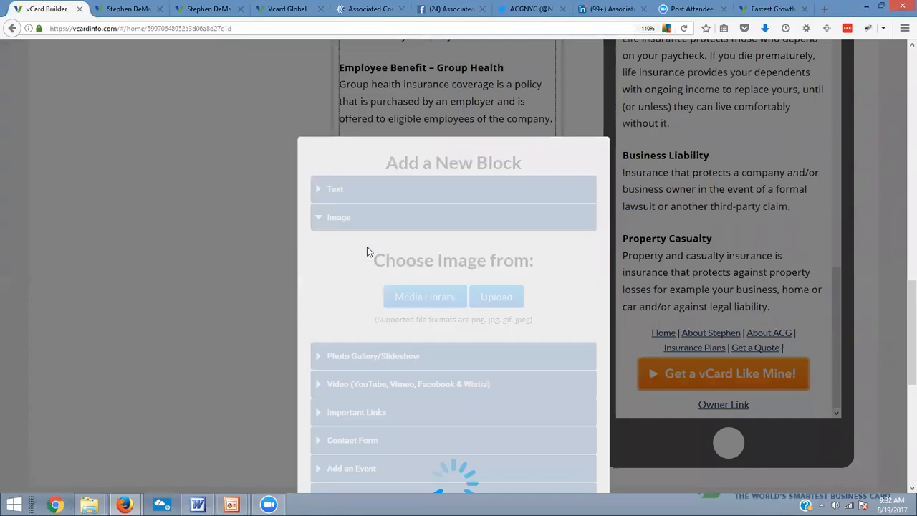
Name the button image "quote", link it to the Get a Quote page, and save the block
{"action": "scroll", "coordinate": [525, 303], "scroll_direction": "down", "scroll_amount": 3}
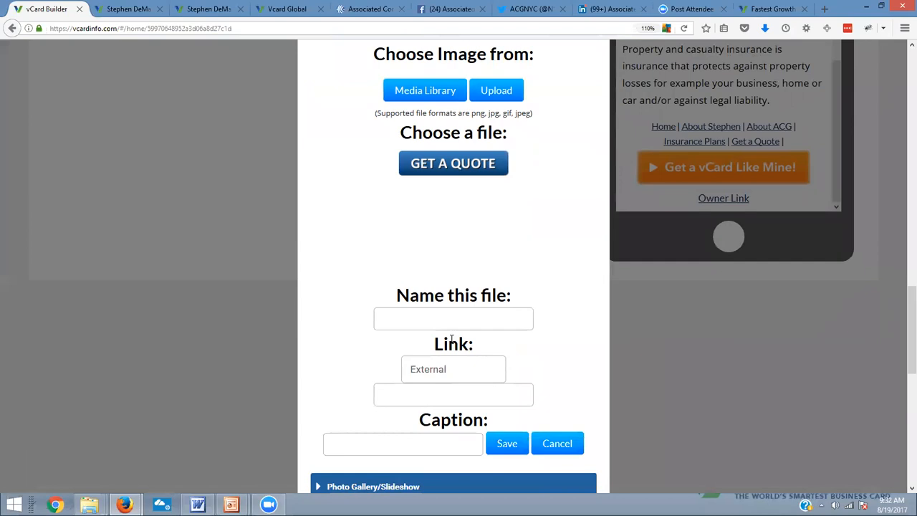
{"action": "left_click", "coordinate": [457, 321]}
{"action": "type", "text": "quote"}
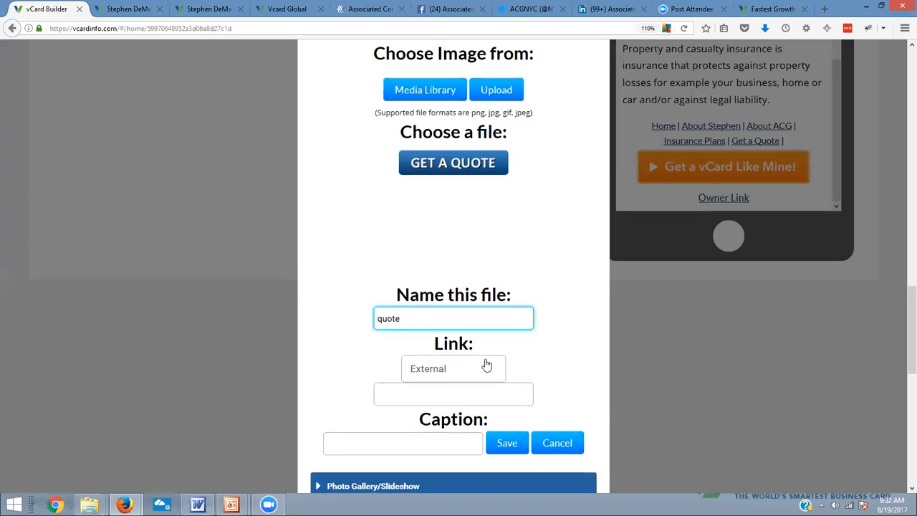
{"action": "scroll", "coordinate": [486, 365], "scroll_direction": "down", "scroll_amount": 2}
{"action": "left_click", "coordinate": [436, 331]}
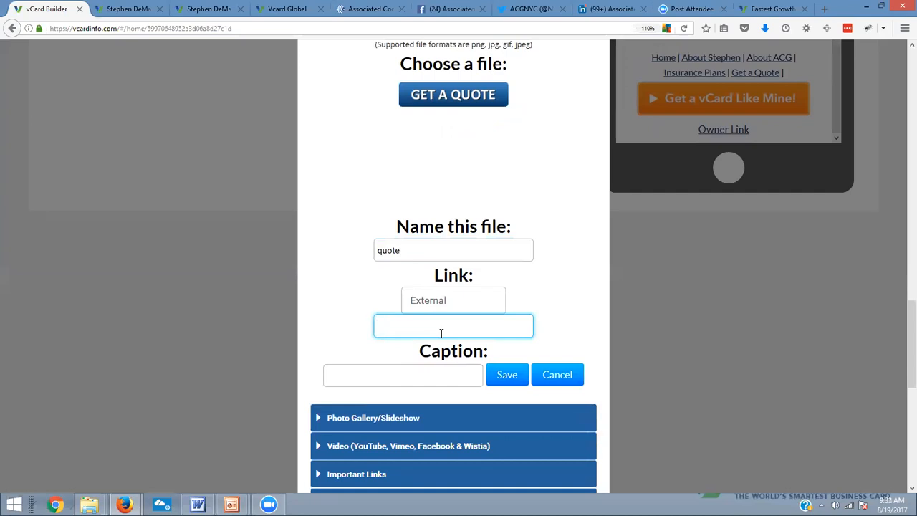
{"action": "left_click", "coordinate": [469, 306]}
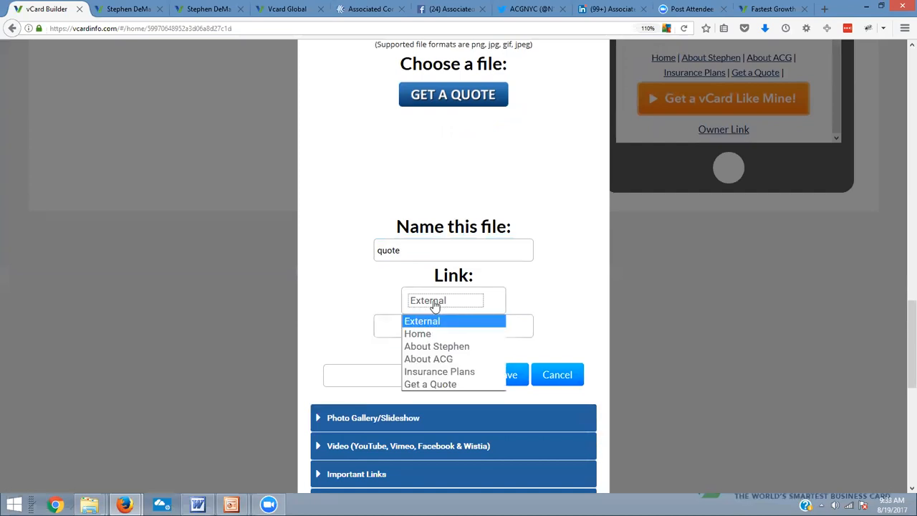
{"action": "left_click", "coordinate": [431, 385]}
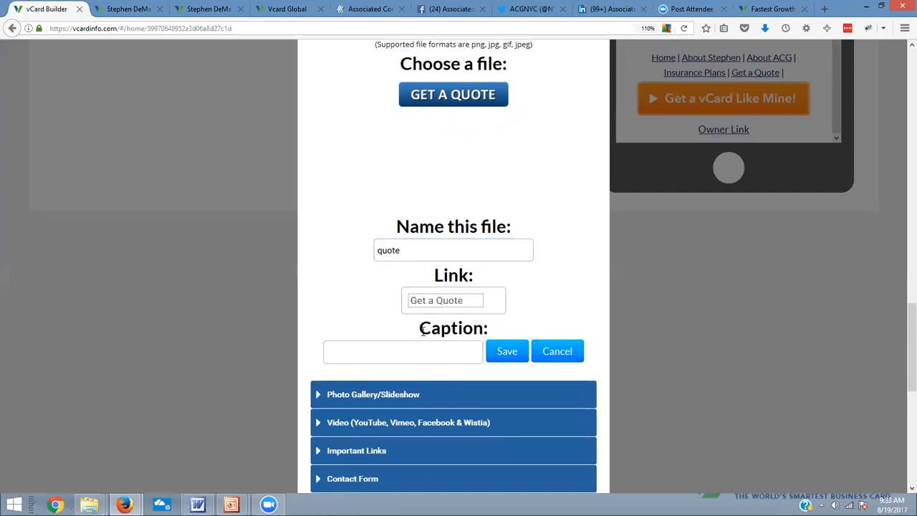
{"action": "left_click", "coordinate": [510, 351]}
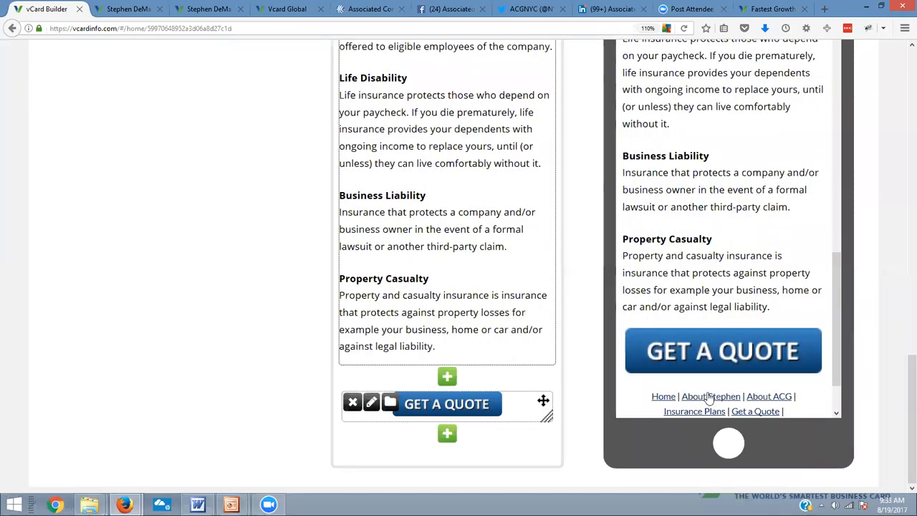
{"action": "scroll", "coordinate": [822, 295], "scroll_direction": "down", "scroll_amount": 2}
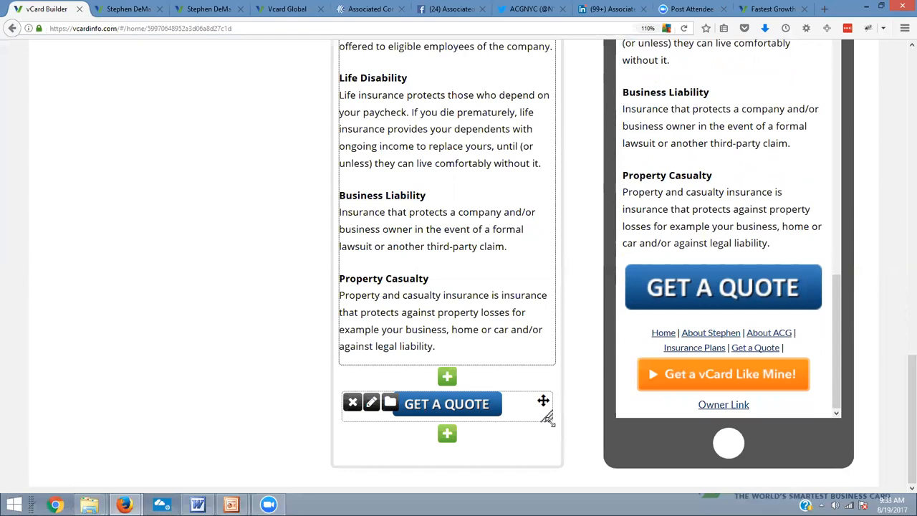
Resize the Get a Quote button image on the Insurance Plans page to about half the page width
{"action": "left_click_drag", "start_coordinate": [550, 421], "coordinate": [547, 419]}
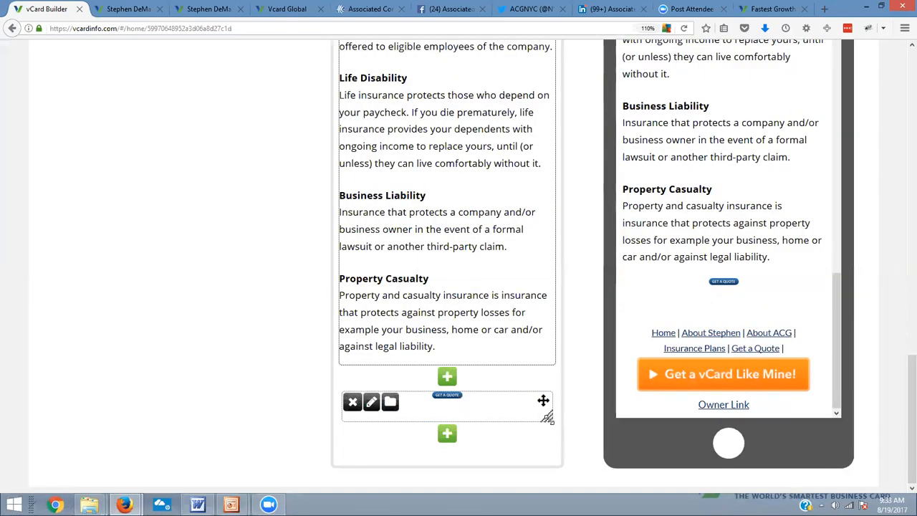
{"action": "left_click_drag", "start_coordinate": [553, 431], "coordinate": [543, 401]}
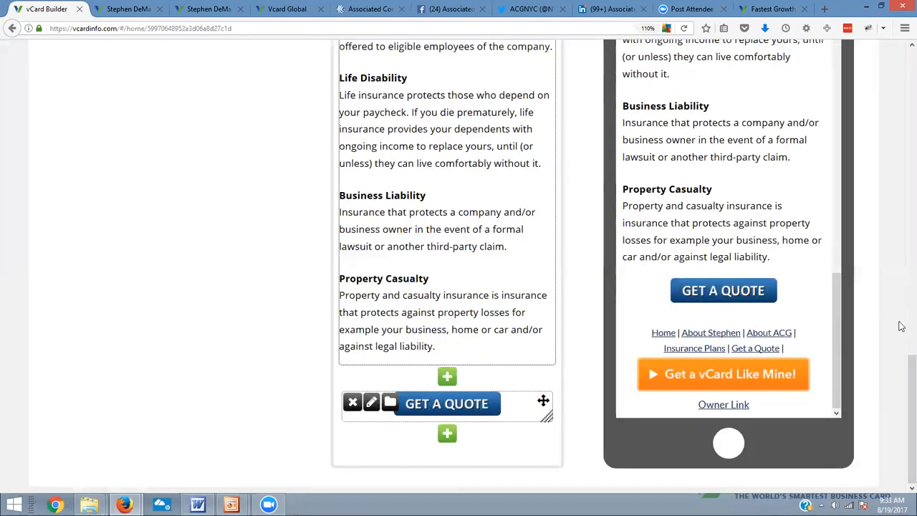
{"action": "left_click_drag", "start_coordinate": [544, 416], "coordinate": [597, 490]}
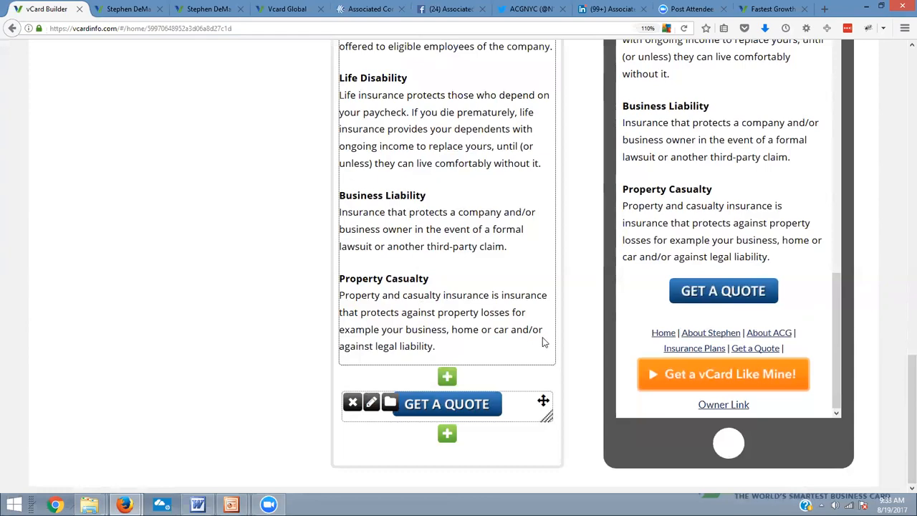
Open the Get a Quote page for editing and start a contact form block below the contact buttons
{"action": "scroll", "coordinate": [542, 344], "scroll_direction": "up", "scroll_amount": 15}
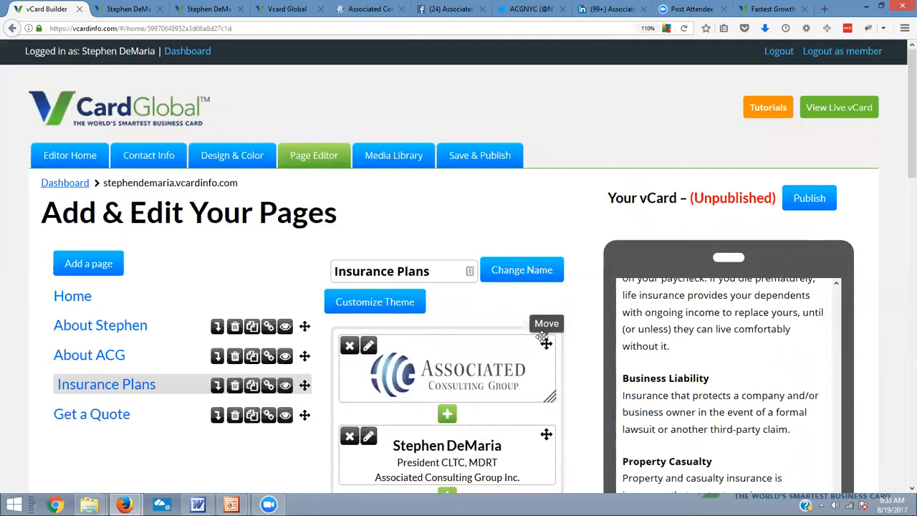
{"action": "scroll", "coordinate": [544, 342], "scroll_direction": "down", "scroll_amount": 2}
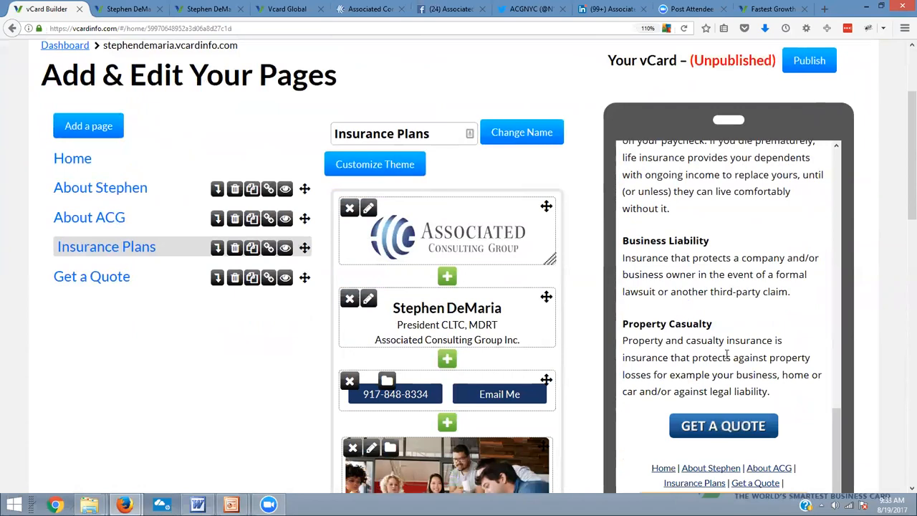
{"action": "scroll", "coordinate": [753, 260], "scroll_direction": "up", "scroll_amount": 5}
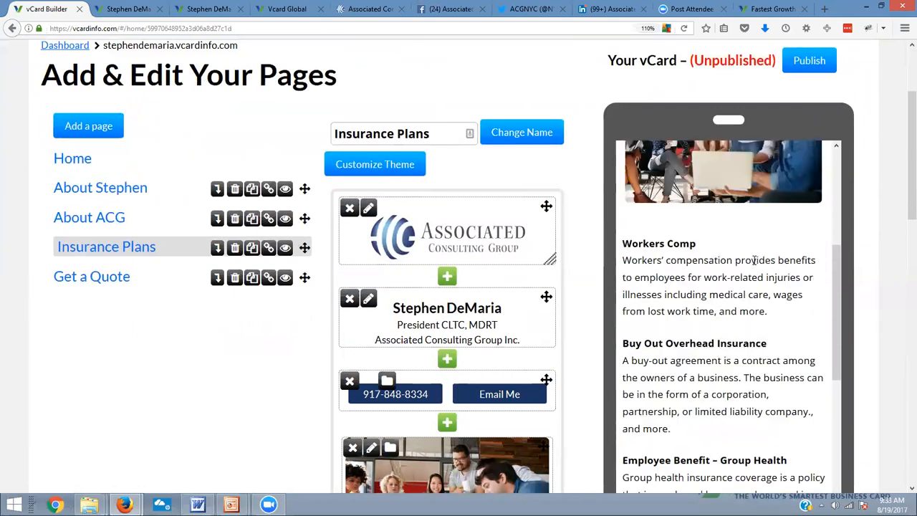
{"action": "scroll", "coordinate": [753, 260], "scroll_direction": "up", "scroll_amount": 3}
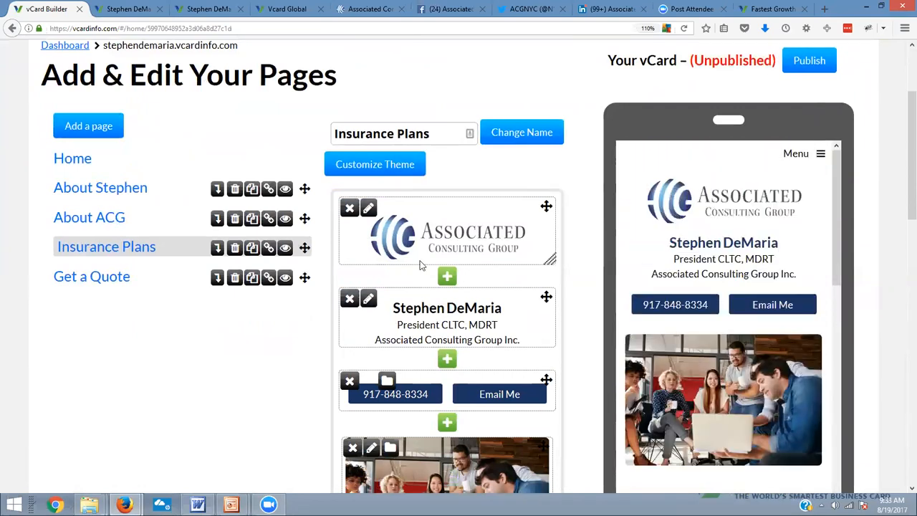
{"action": "left_click", "coordinate": [102, 285]}
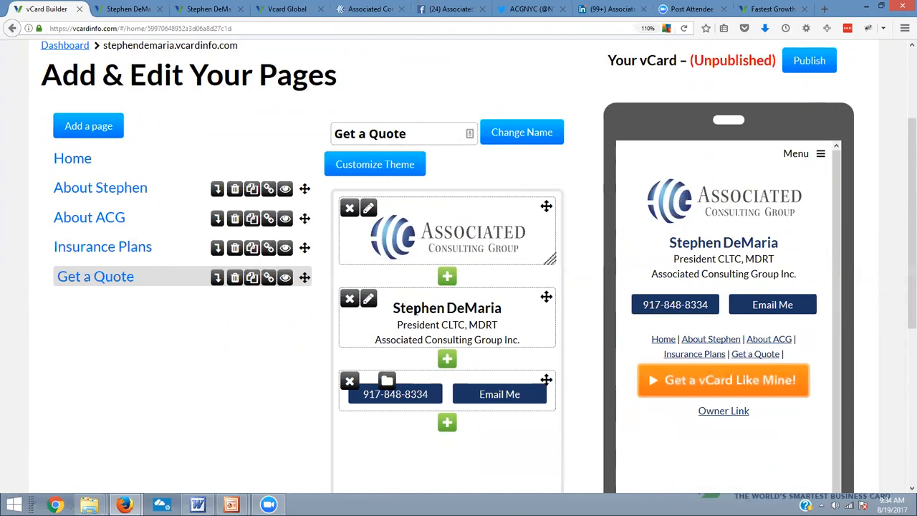
{"action": "scroll", "coordinate": [347, 305], "scroll_direction": "down", "scroll_amount": 5}
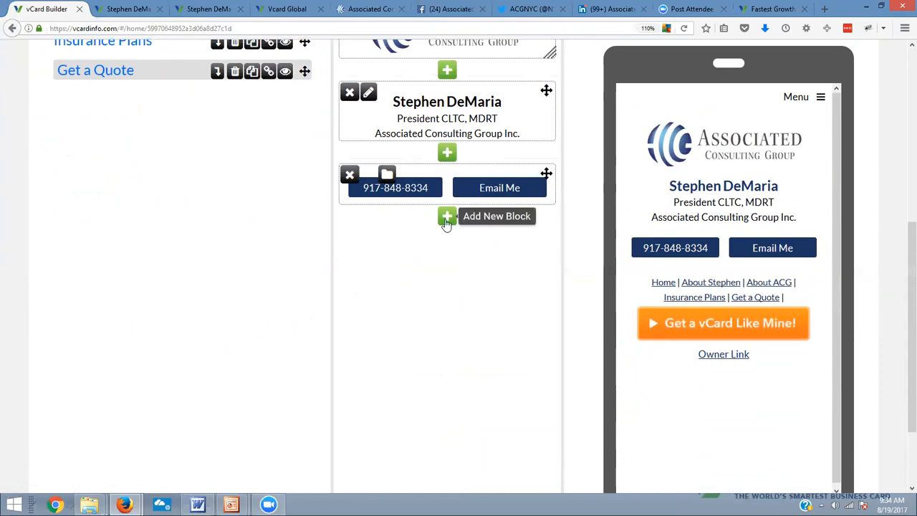
{"action": "left_click", "coordinate": [446, 218]}
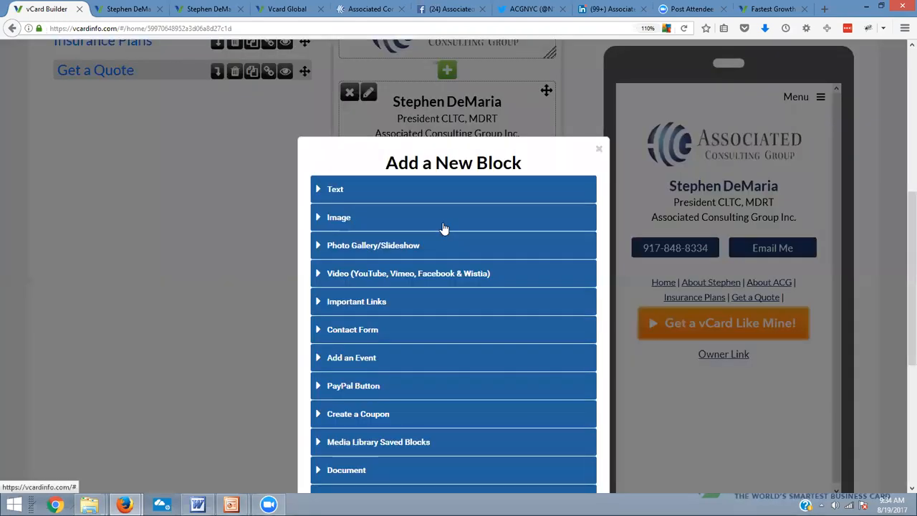
{"action": "left_click", "coordinate": [338, 330]}
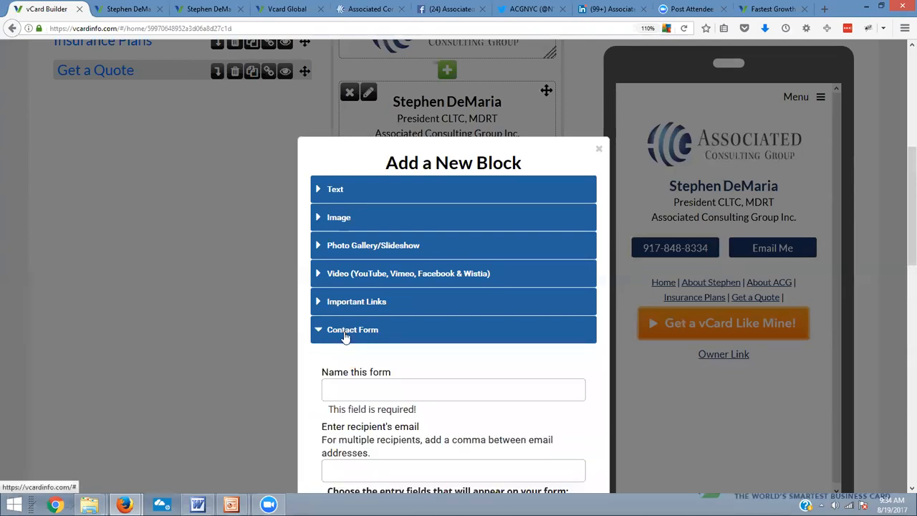
Name the contact form "Get a Quote Form"
{"action": "scroll", "coordinate": [405, 344], "scroll_direction": "down", "scroll_amount": 3}
{"action": "left_click", "coordinate": [411, 253]}
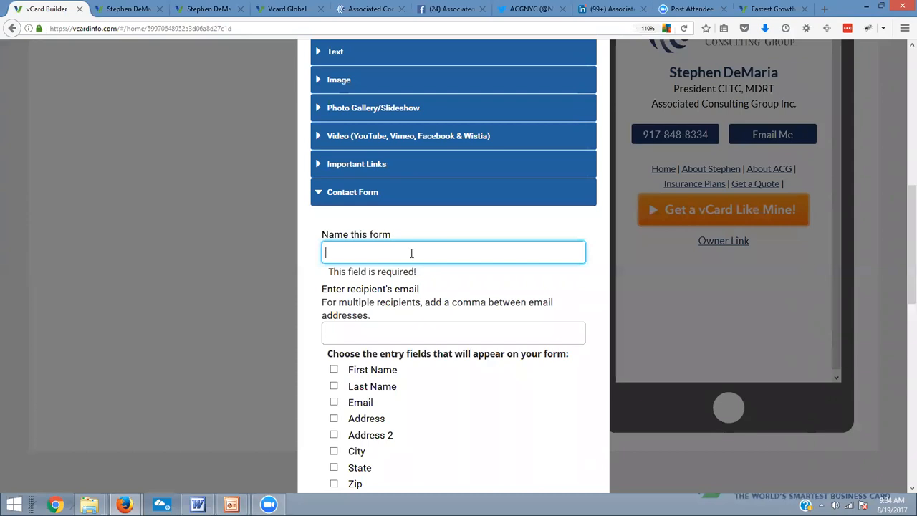
{"action": "type", "text": "G"}
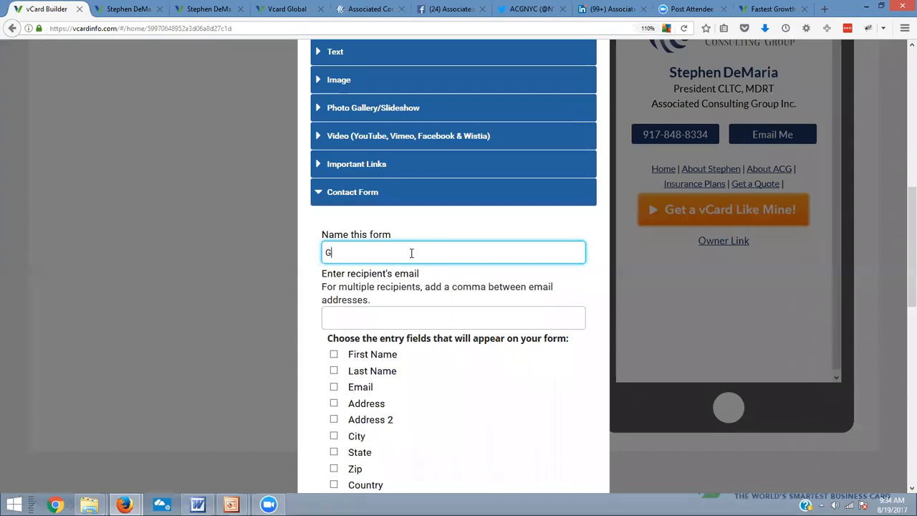
{"action": "type", "text": "et a Quote Form"}
Copy the client's email address from the client's Word document and paste it as the form's recipient email in the vCard builder
{"action": "left_click", "coordinate": [383, 317]}
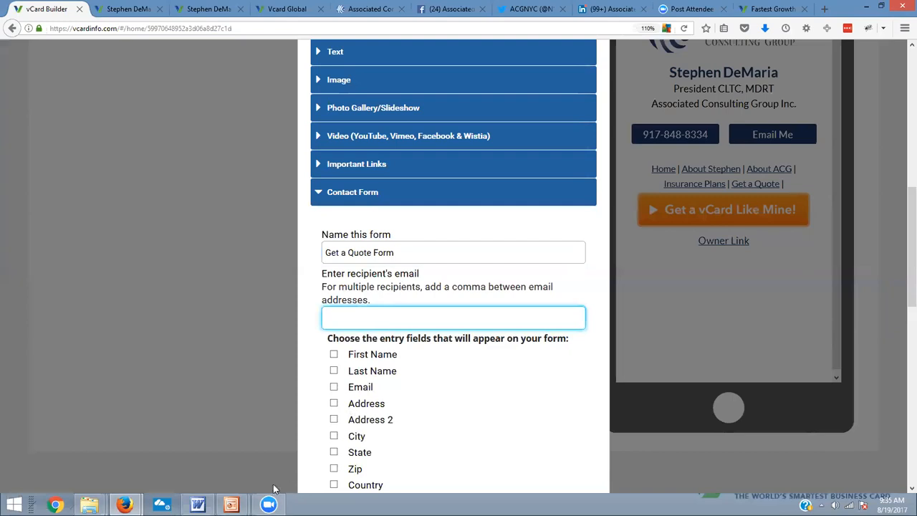
{"action": "left_click", "coordinate": [197, 505]}
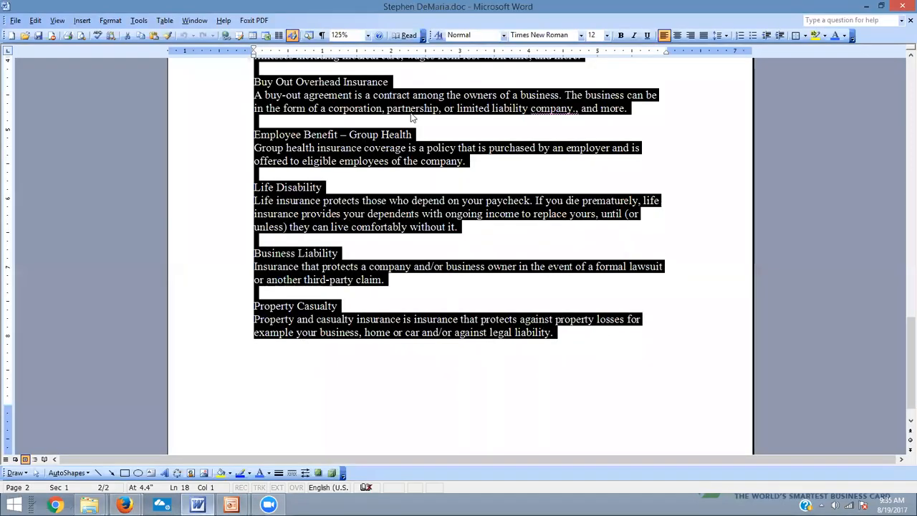
{"action": "left_click", "coordinate": [411, 121]}
{"action": "scroll", "coordinate": [411, 119], "scroll_direction": "up", "scroll_amount": 20}
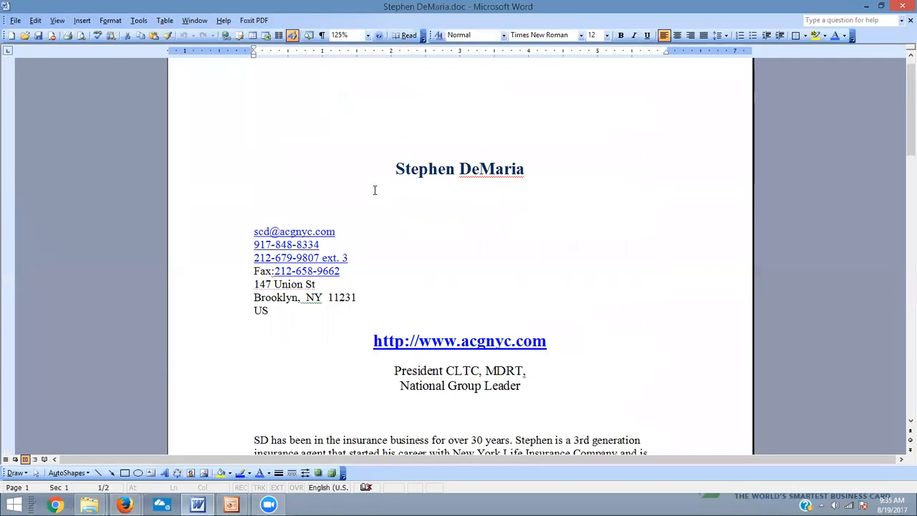
{"action": "left_click_drag", "start_coordinate": [344, 230], "coordinate": [268, 216]}
{"action": "left_click", "coordinate": [322, 225]}
{"action": "left_click_drag", "start_coordinate": [337, 231], "coordinate": [257, 234]}
{"action": "key", "text": "ctrl+c"}
{"action": "key", "text": "alt+Tab"}
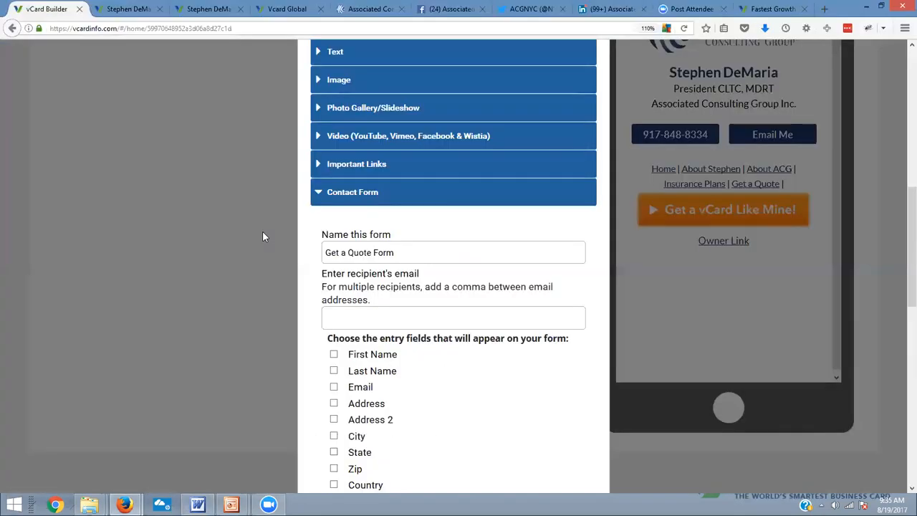
{"action": "key", "text": "ctrl+v"}
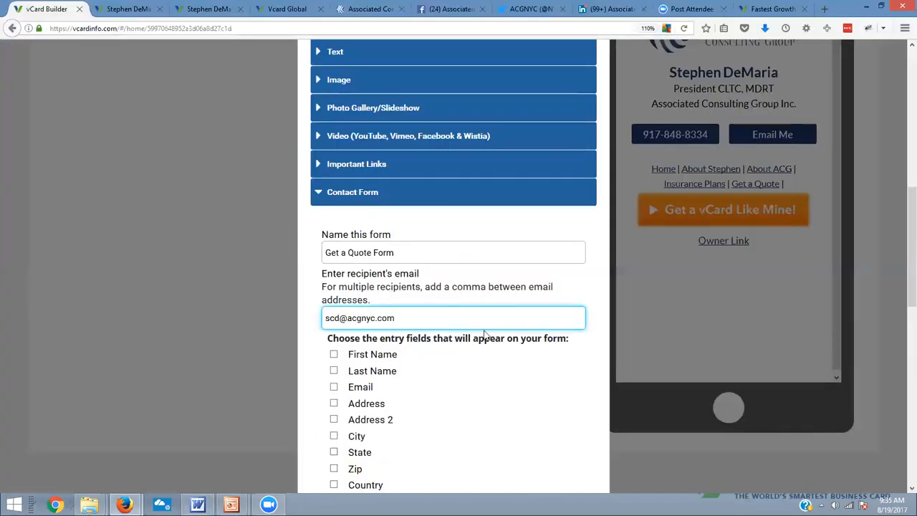
{"action": "type", "text": ","}
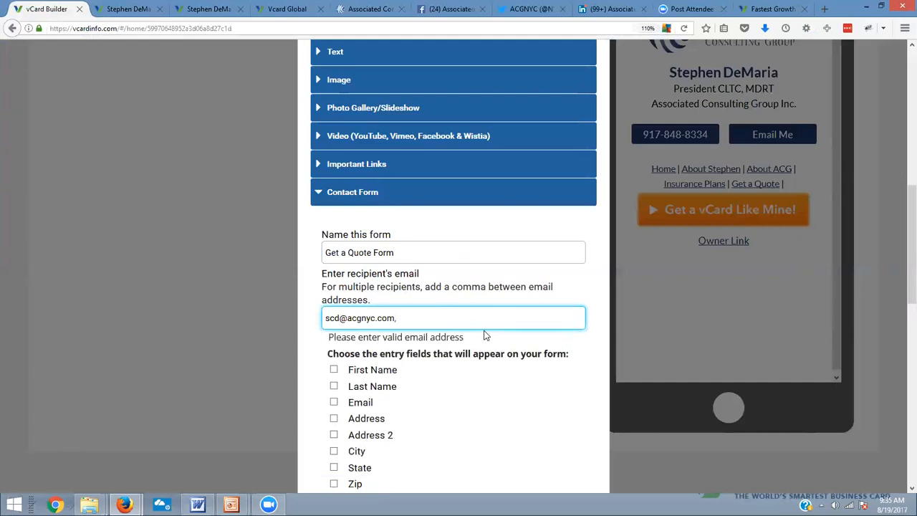
{"action": "type", "text": "cheire"}
{"action": "key", "text": "BackSpace"}
{"action": "key", "text": "BackSpace"}
{"action": "key", "text": "BackSpace"}
{"action": "key", "text": "BackSpace"}
{"action": "key", "text": "BackSpace"}
{"action": "key", "text": "BackSpace"}
{"action": "key", "text": "BackSpace"}
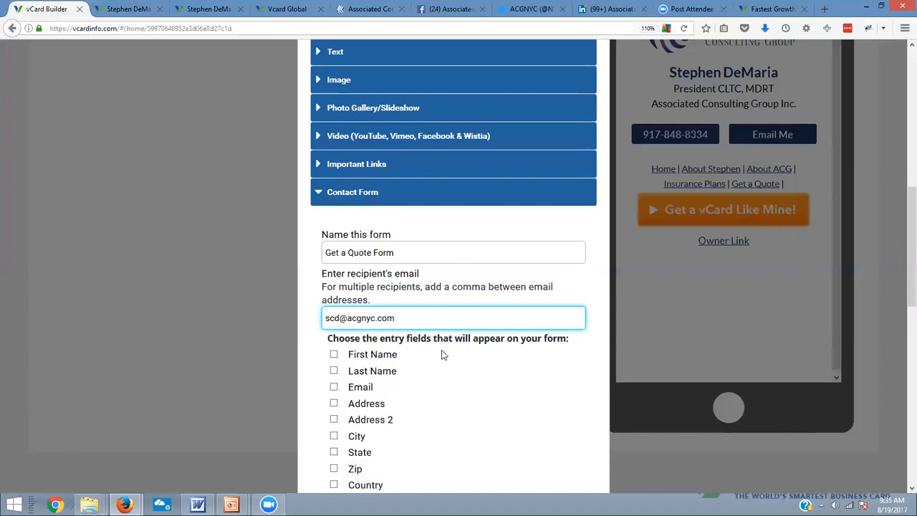
Include the First Name, Last Name, Email and Phone fields plus a custom "Comments" field, and add the form to the page
{"action": "scroll", "coordinate": [440, 351], "scroll_direction": "down", "scroll_amount": 3}
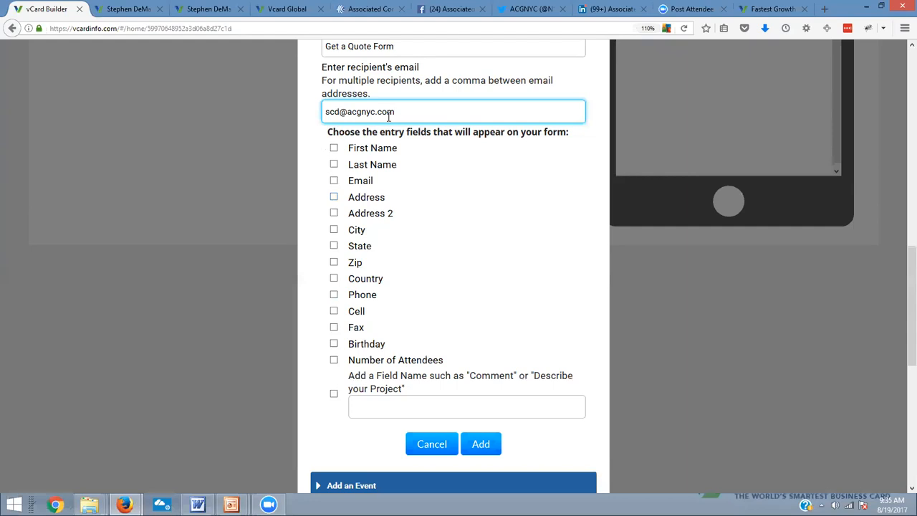
{"action": "left_click", "coordinate": [334, 148]}
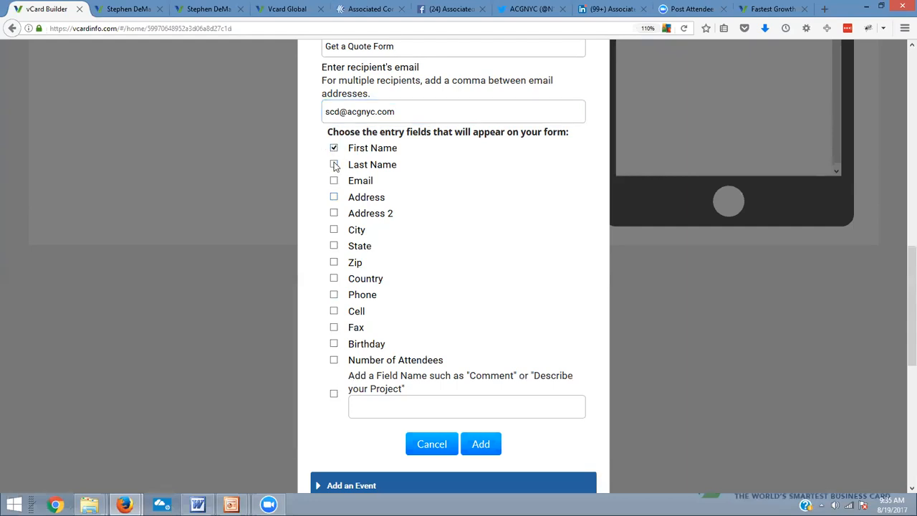
{"action": "left_click", "coordinate": [334, 164]}
{"action": "left_click", "coordinate": [334, 180]}
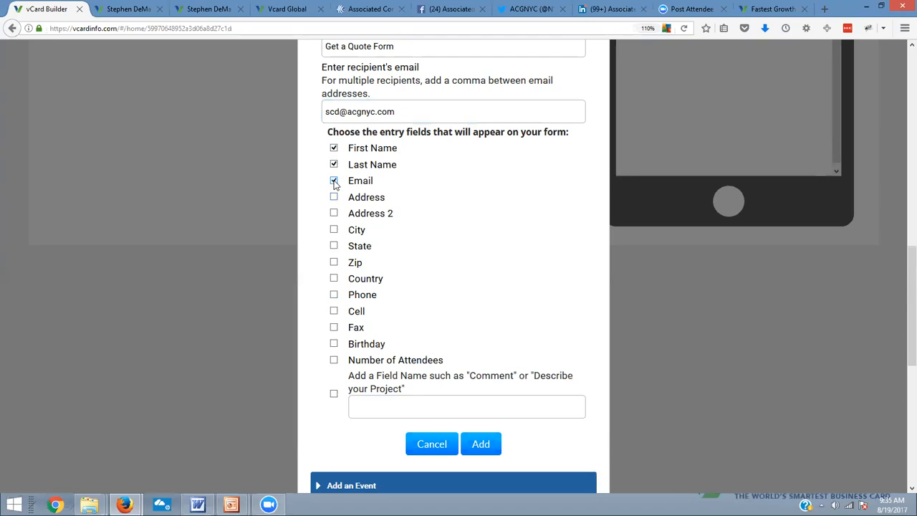
{"action": "left_click", "coordinate": [334, 295]}
{"action": "left_click", "coordinate": [334, 394]}
{"action": "left_click", "coordinate": [365, 406]}
{"action": "type", "text": "Comment"}
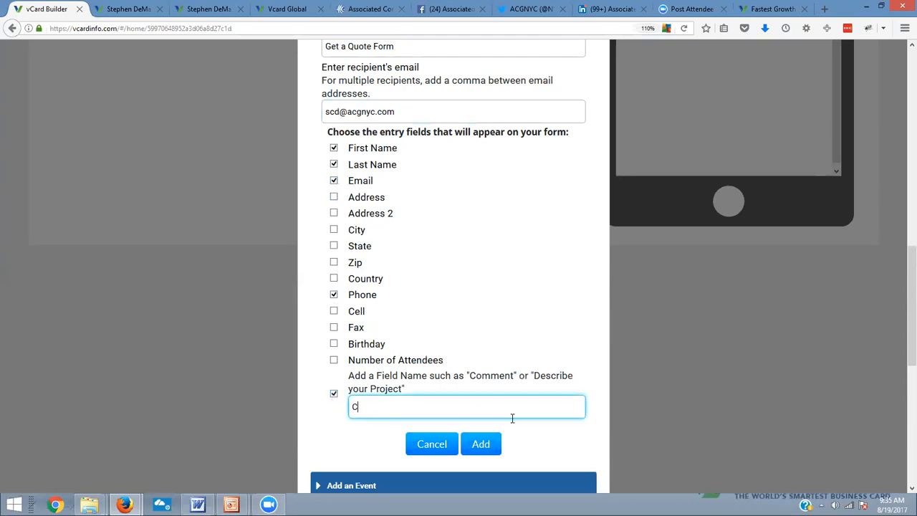
{"action": "type", "text": "s"}
Start a new text block between the contact buttons and the contact form
{"action": "scroll", "coordinate": [522, 428], "scroll_direction": "down", "scroll_amount": 2}
{"action": "left_click", "coordinate": [721, 423]}
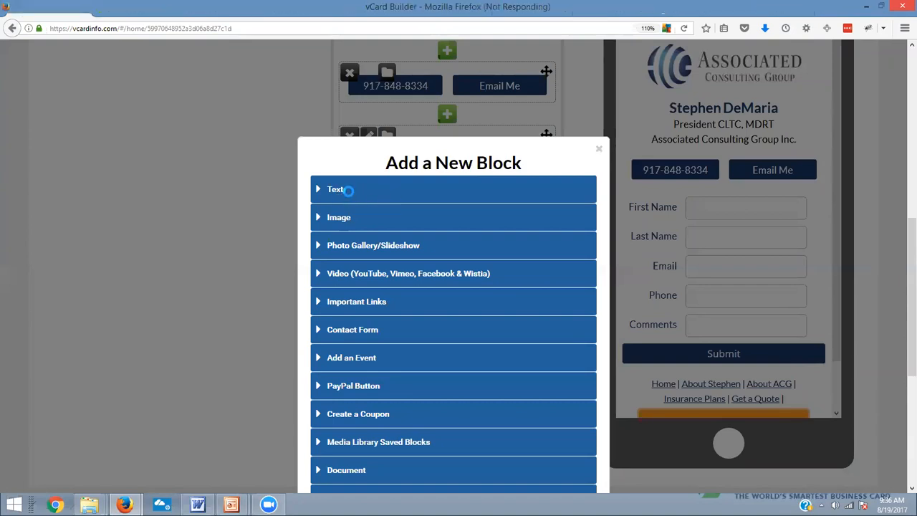
{"action": "left_click", "coordinate": [345, 195]}
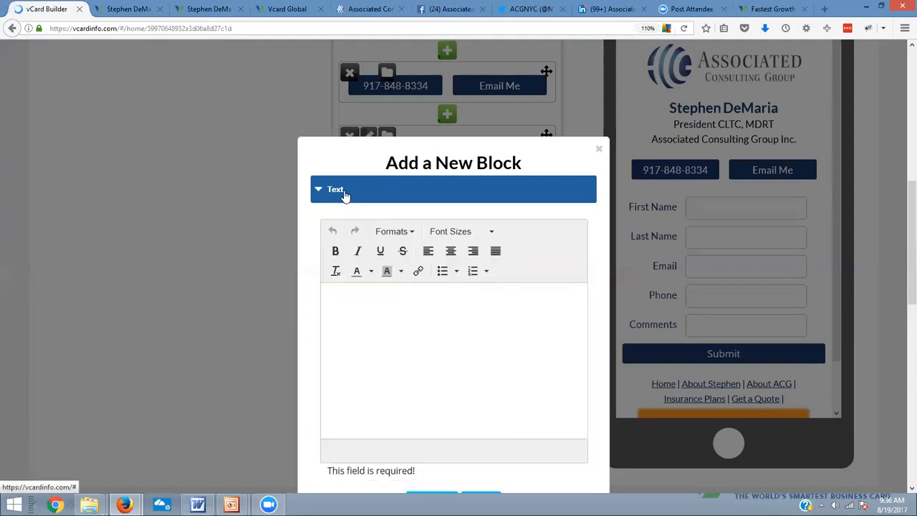
{"action": "type", "text": "Get a Quote"}
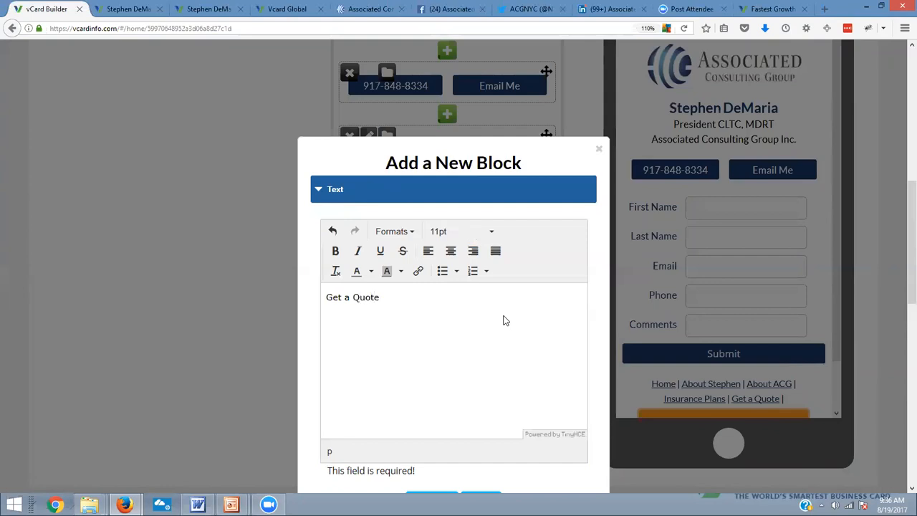
{"action": "key", "text": "BackSpace"}
{"action": "key", "text": "BackSpace"}
{"action": "key", "text": "BackSpace"}
{"action": "key", "text": "BackSpace"}
{"action": "key", "text": "BackSpace"}
{"action": "key", "text": "BackSpace"}
{"action": "key", "text": "BackSpace"}
{"action": "key", "text": "BackSpace"}
{"action": "key", "text": "BackSpace"}
{"action": "key", "text": "BackSpace"}
{"action": "key", "text": "BackSpace"}
Write "Please contact me to get a quote. I look forward to serving you." in the text block
{"action": "type", "text": "Please contact me to "}
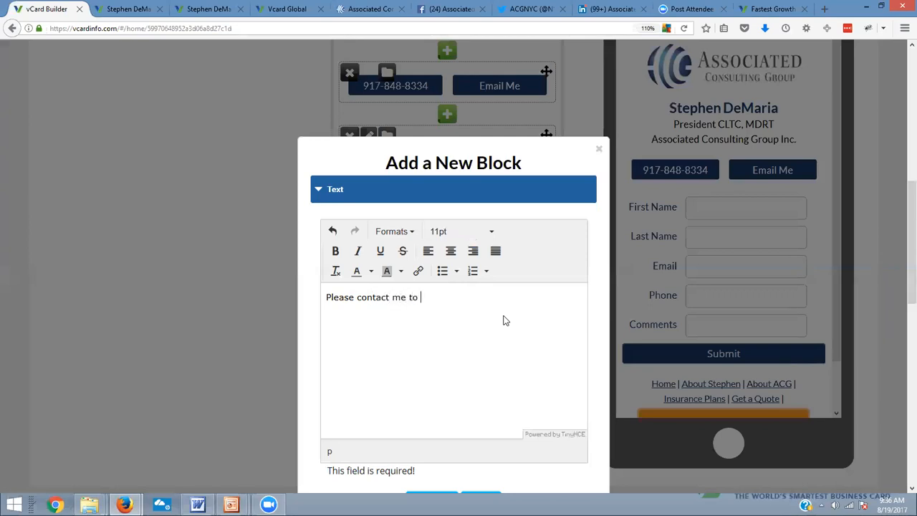
{"action": "type", "text": "get a q"}
{"action": "type", "text": "am "}
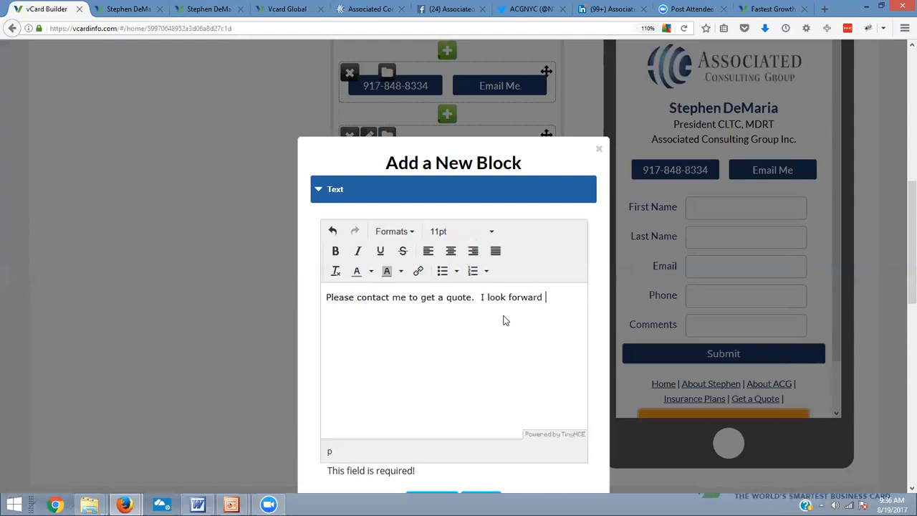
{"action": "type", "text": "ng you."}
Insert "Get a Quote" above the message as a centered Header 1 and add the text block to the page
{"action": "left_click", "coordinate": [326, 301]}
{"action": "key", "text": "Return"}
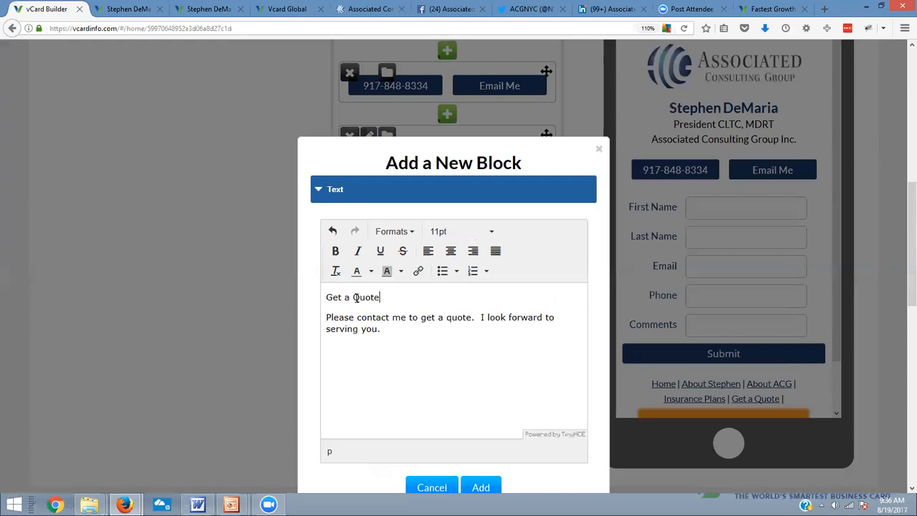
{"action": "left_click_drag", "start_coordinate": [413, 299], "coordinate": [292, 301]}
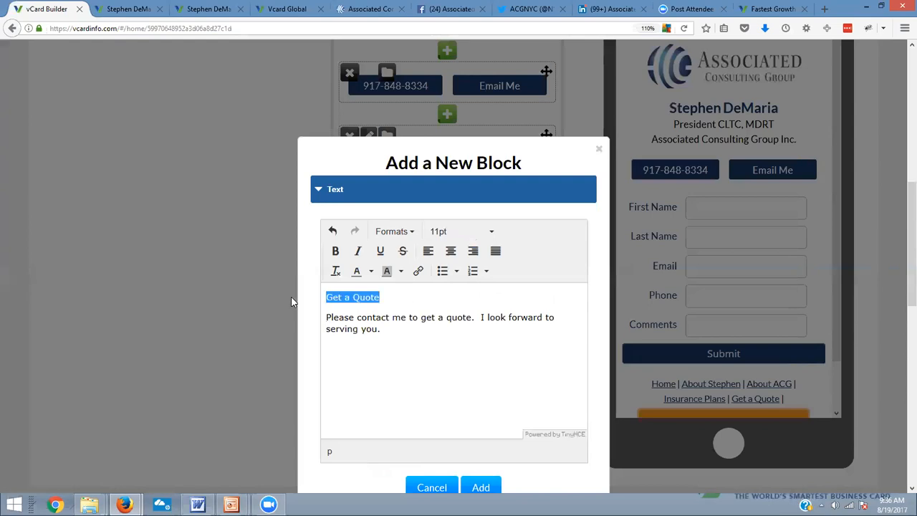
{"action": "left_click", "coordinate": [412, 235]}
{"action": "mouse_move", "coordinate": [413, 252]}
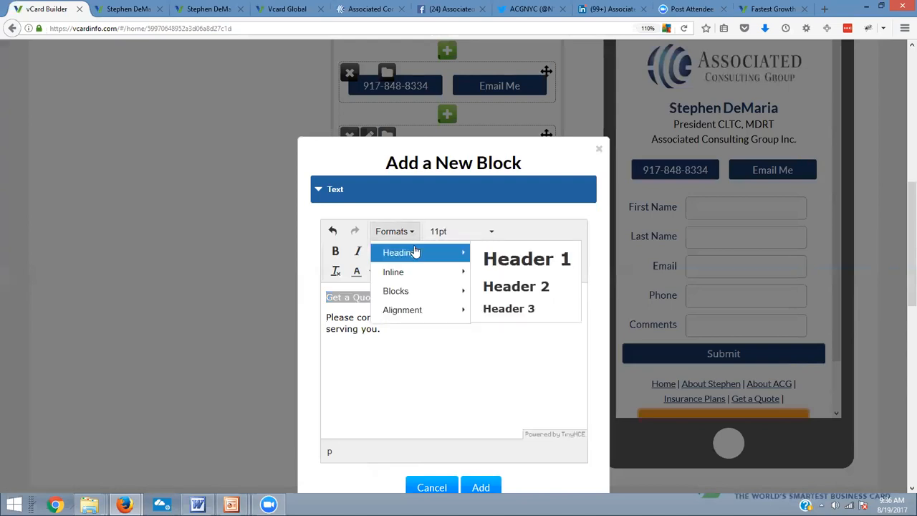
{"action": "left_click", "coordinate": [532, 254]}
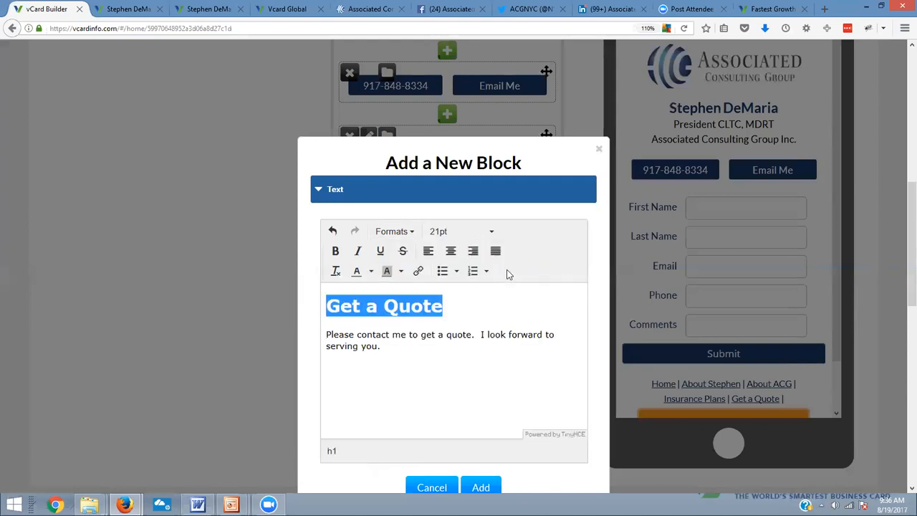
{"action": "left_click", "coordinate": [450, 251]}
{"action": "scroll", "coordinate": [422, 371], "scroll_direction": "down", "scroll_amount": 3}
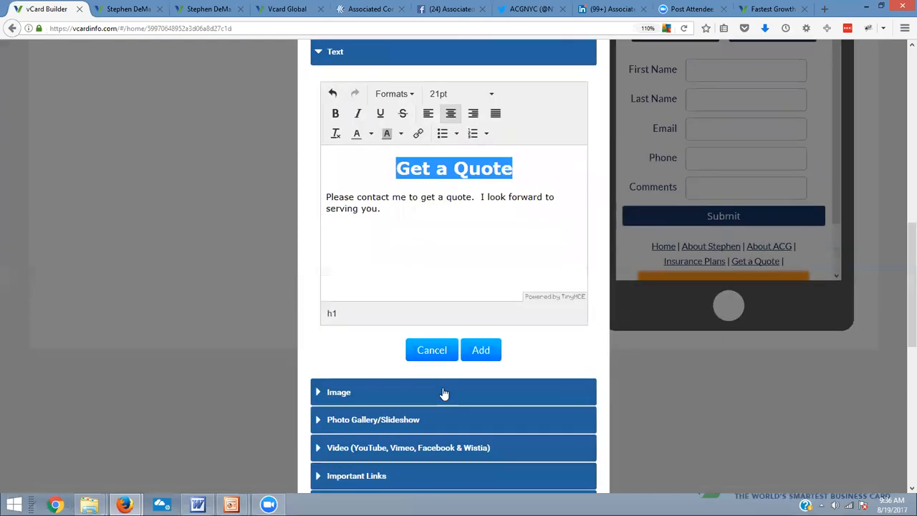
{"action": "left_click", "coordinate": [483, 354]}
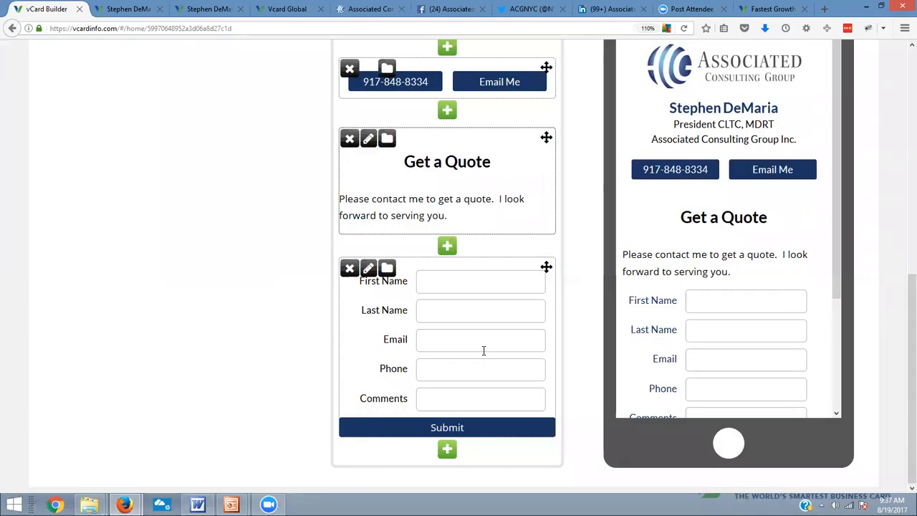
Upload group-insurance-policies.jpg as a new image block between the Get a Quote text and the contact form
{"action": "left_click", "coordinate": [448, 248]}
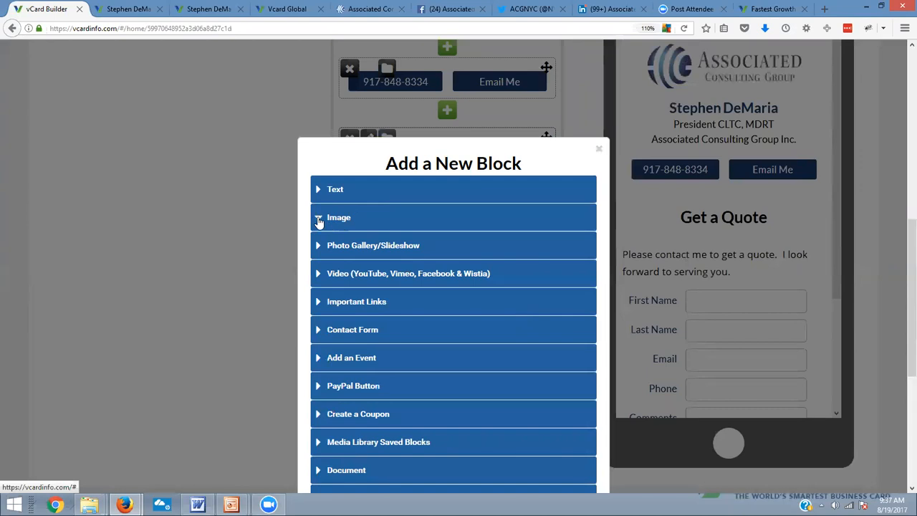
{"action": "left_click", "coordinate": [319, 221]}
{"action": "left_click", "coordinate": [507, 297]}
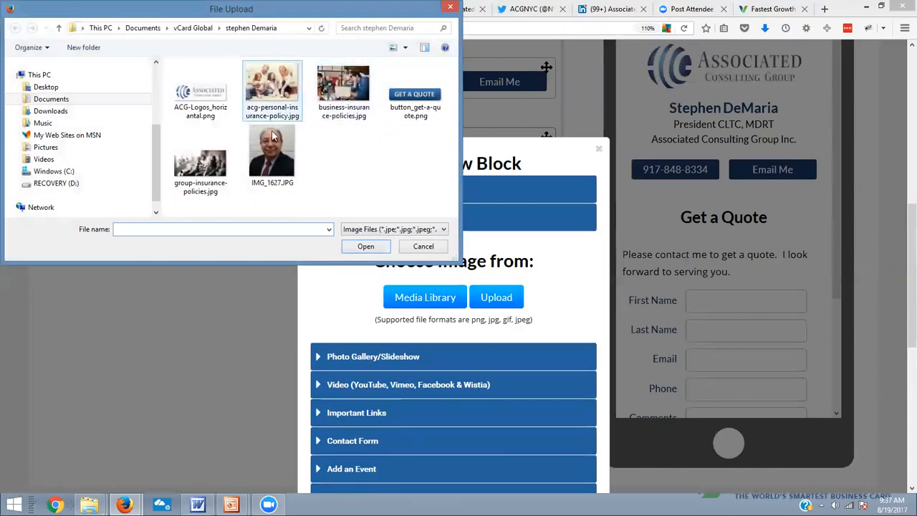
{"action": "left_click", "coordinate": [200, 164]}
{"action": "left_click", "coordinate": [373, 246]}
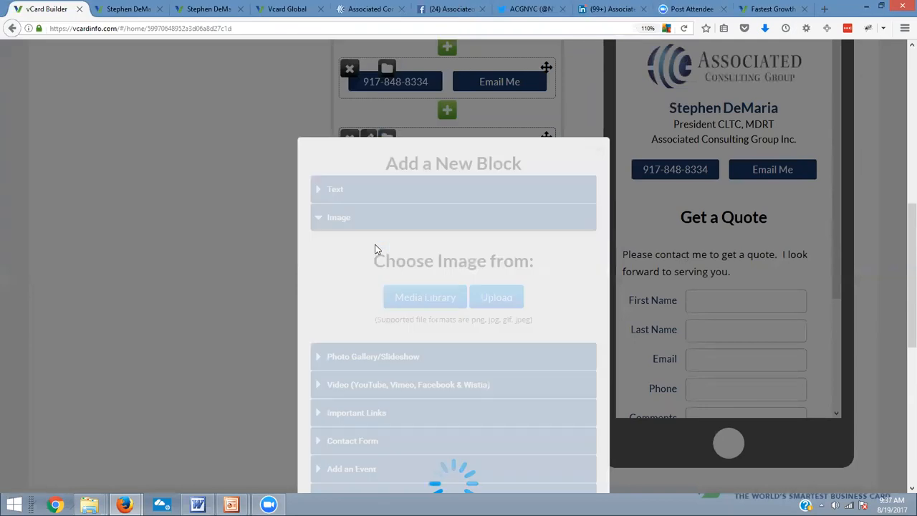
Name the uploaded image "group" and save it to the page
{"action": "scroll", "coordinate": [530, 301], "scroll_direction": "down", "scroll_amount": 2}
{"action": "scroll", "coordinate": [528, 312], "scroll_direction": "down", "scroll_amount": 3}
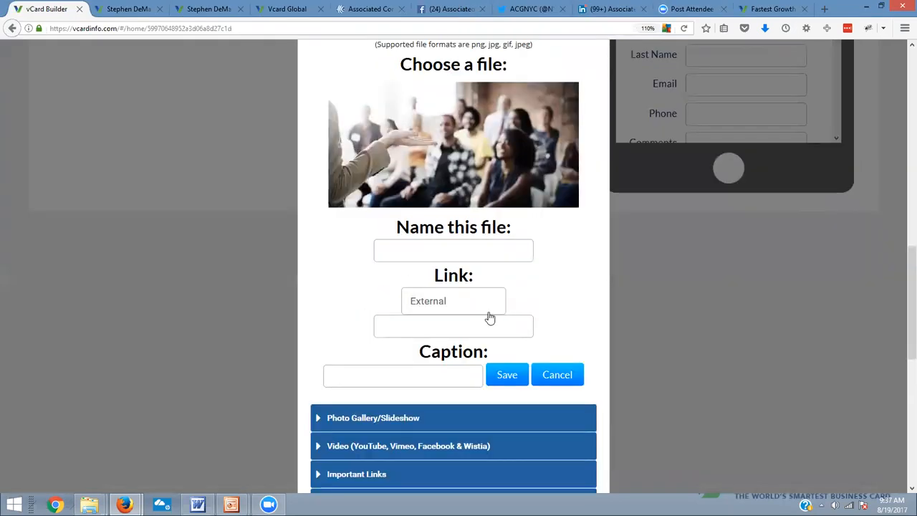
{"action": "left_click", "coordinate": [461, 248]}
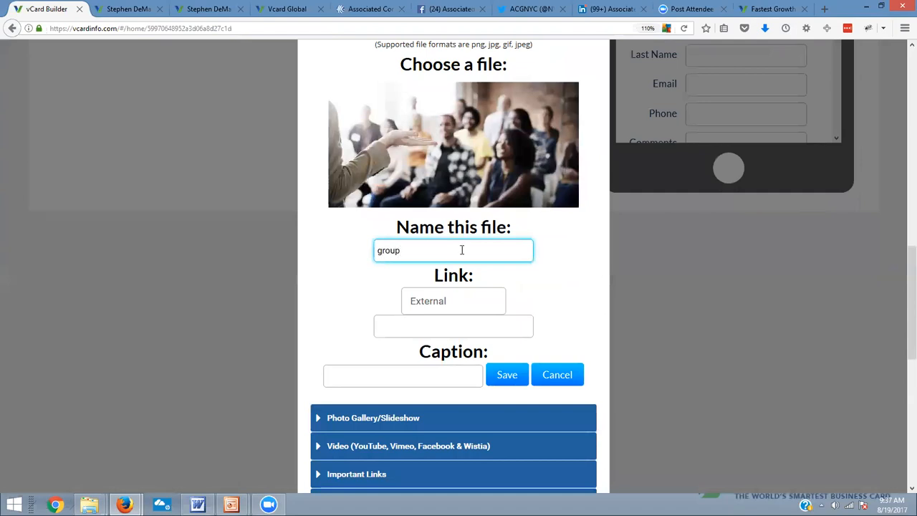
{"action": "left_click", "coordinate": [507, 374]}
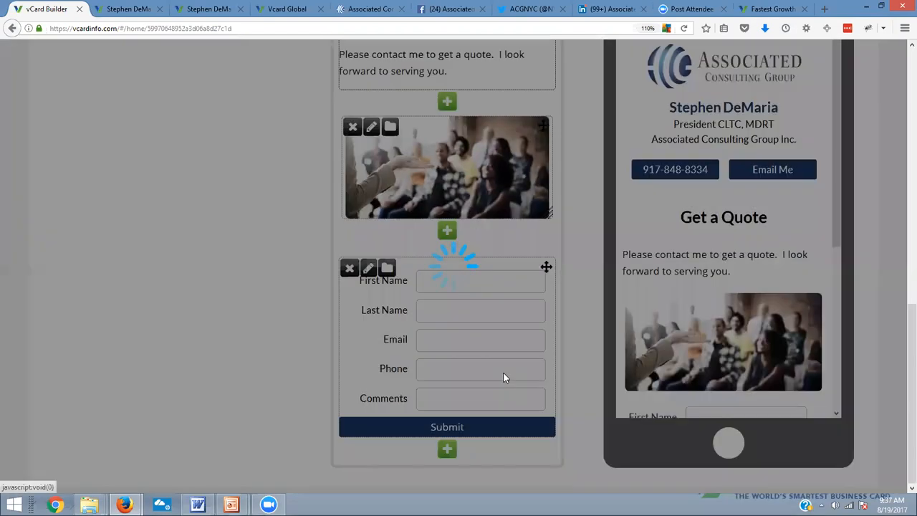
Move the Get a Quote text block below the group image, directly above the contact form
{"action": "scroll", "coordinate": [529, 288], "scroll_direction": "up", "scroll_amount": 3}
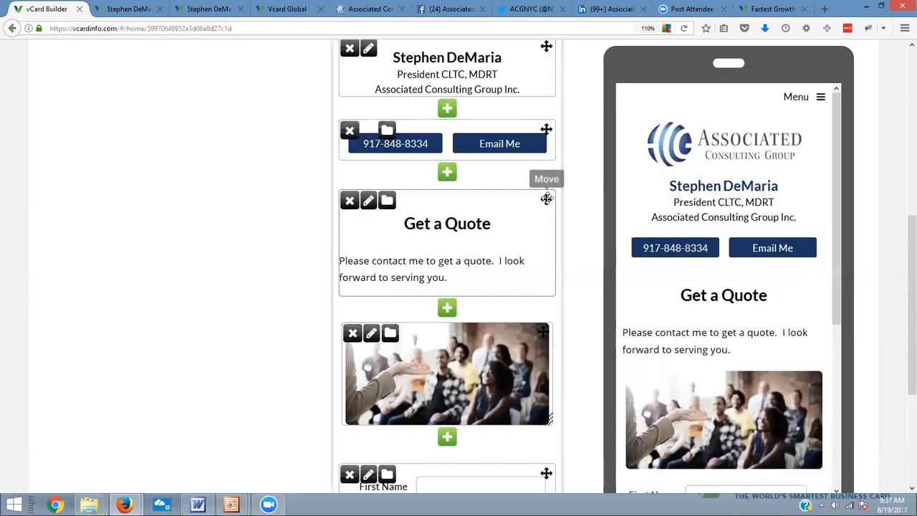
{"action": "left_click_drag", "start_coordinate": [546, 199], "coordinate": [555, 338]}
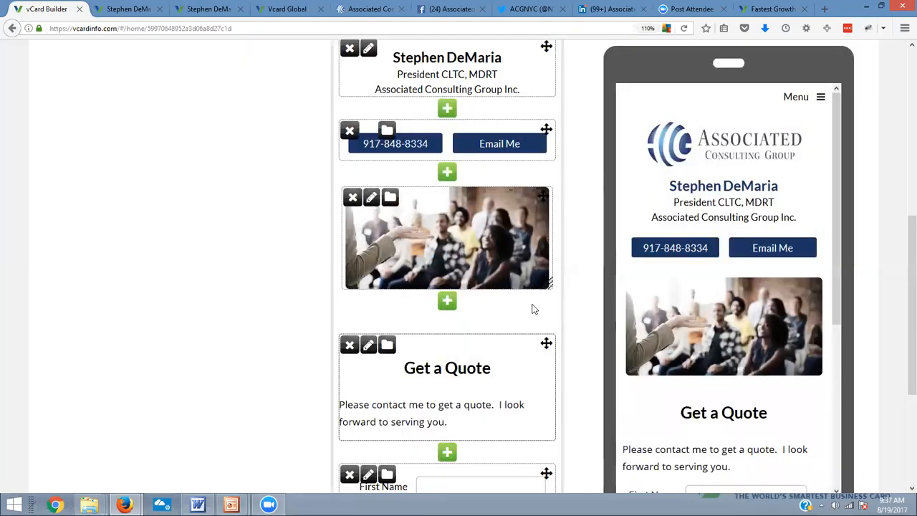
{"action": "scroll", "coordinate": [532, 309], "scroll_direction": "down", "scroll_amount": 3}
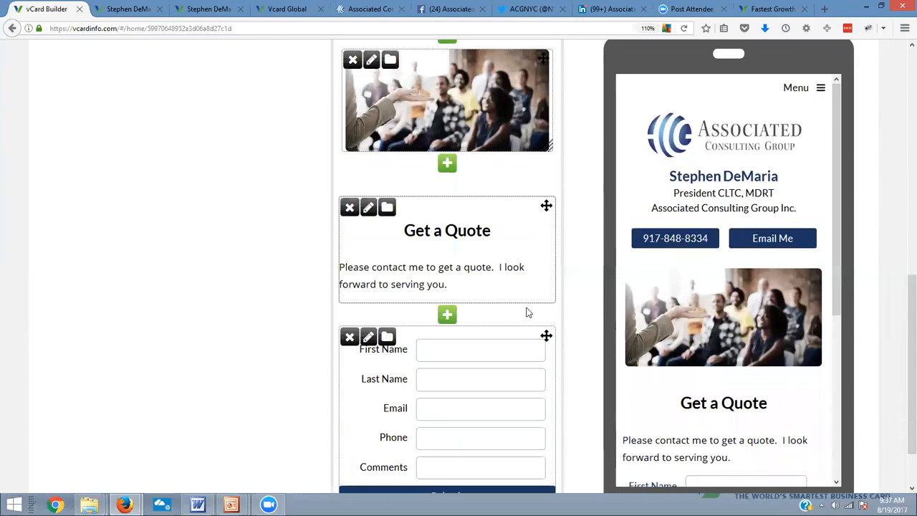
{"action": "scroll", "coordinate": [538, 358], "scroll_direction": "up", "scroll_amount": 3}
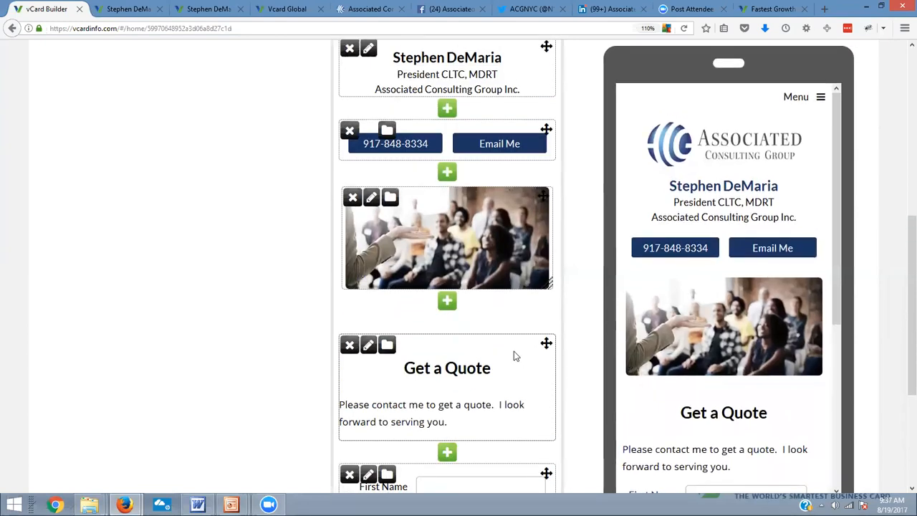
{"action": "left_click", "coordinate": [372, 203]}
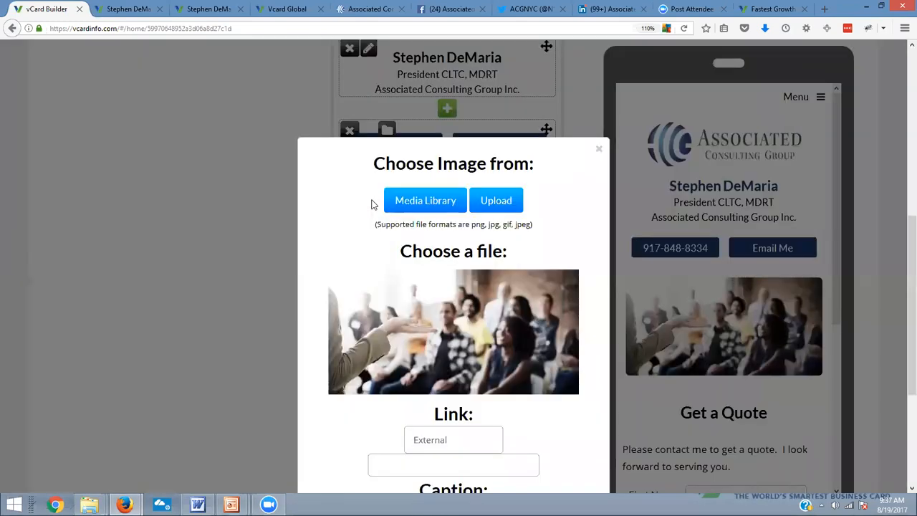
{"action": "scroll", "coordinate": [455, 427], "scroll_direction": "down", "scroll_amount": 4}
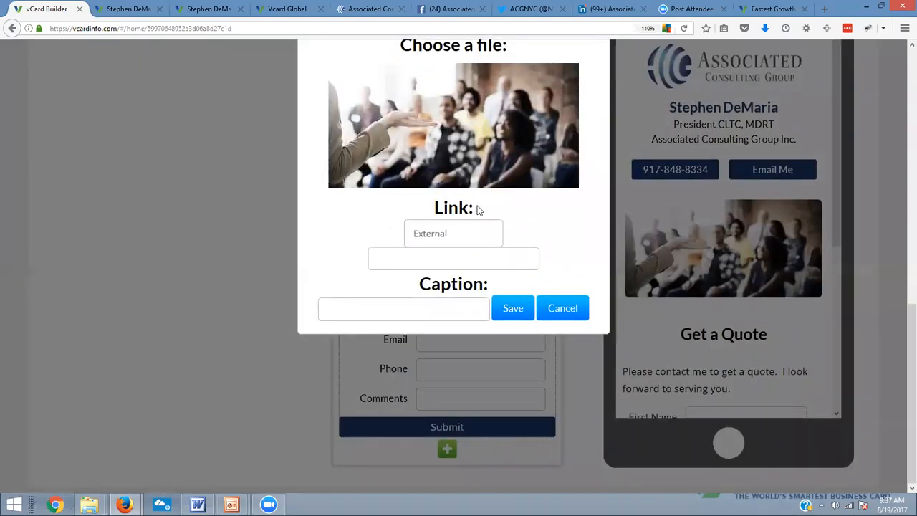
{"action": "scroll", "coordinate": [515, 302], "scroll_direction": "up", "scroll_amount": 9}
{"action": "scroll", "coordinate": [527, 385], "scroll_direction": "down", "scroll_amount": 6}
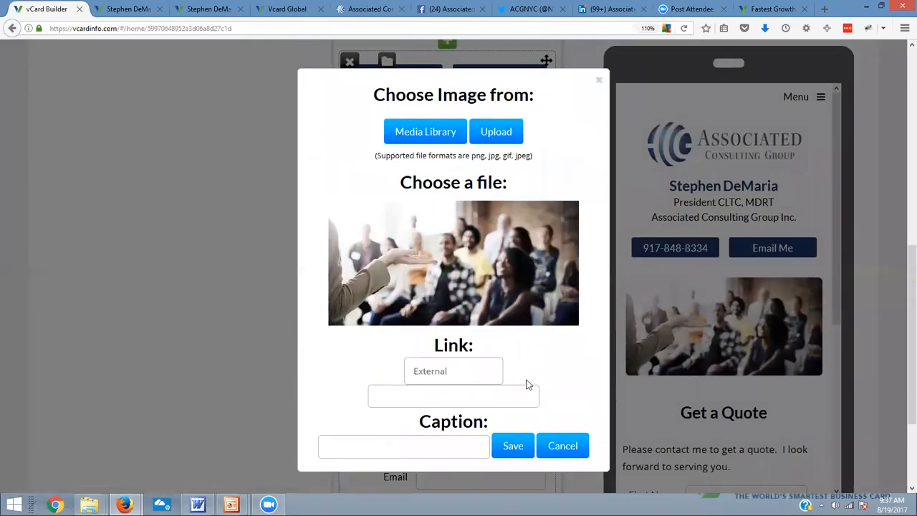
{"action": "left_click", "coordinate": [564, 448]}
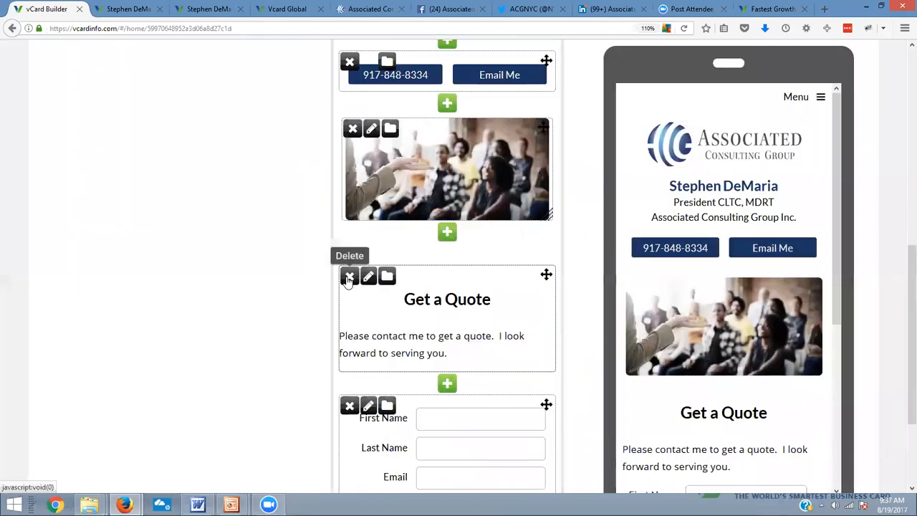
Change the visibility of the About ACG page so that it is hidden
{"action": "scroll", "coordinate": [461, 278], "scroll_direction": "up", "scroll_amount": 5}
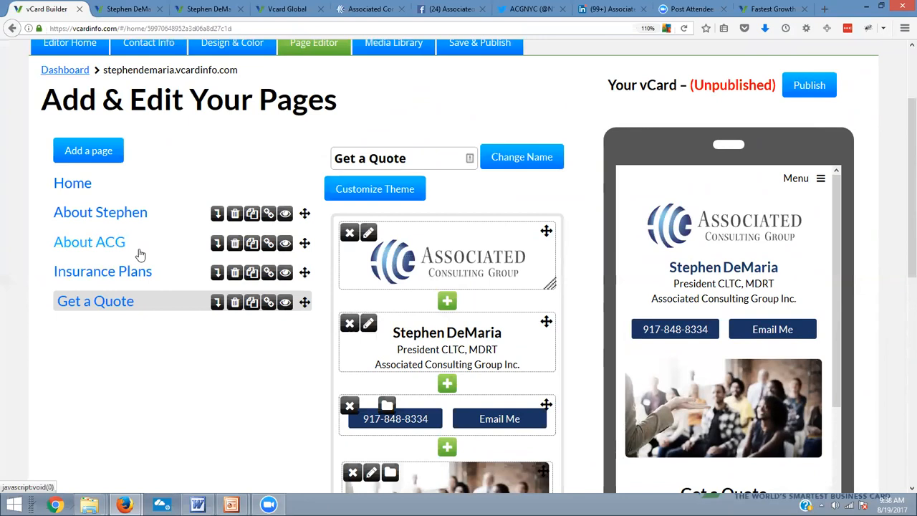
{"action": "left_click", "coordinate": [284, 245]}
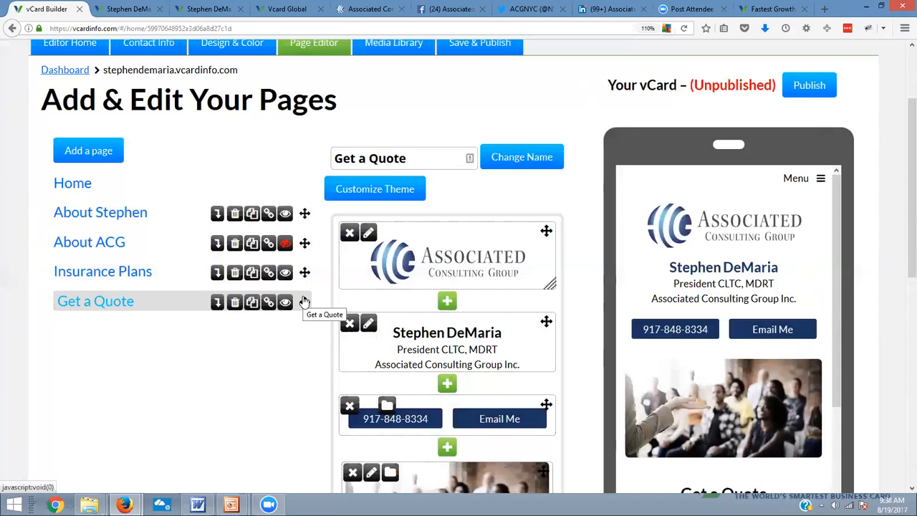
{"action": "left_click", "coordinate": [284, 246]}
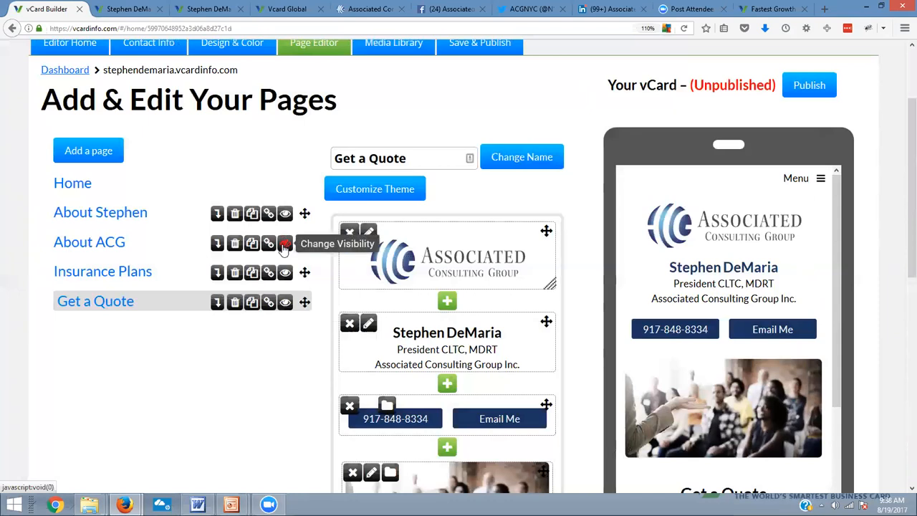
{"action": "left_click", "coordinate": [284, 245]}
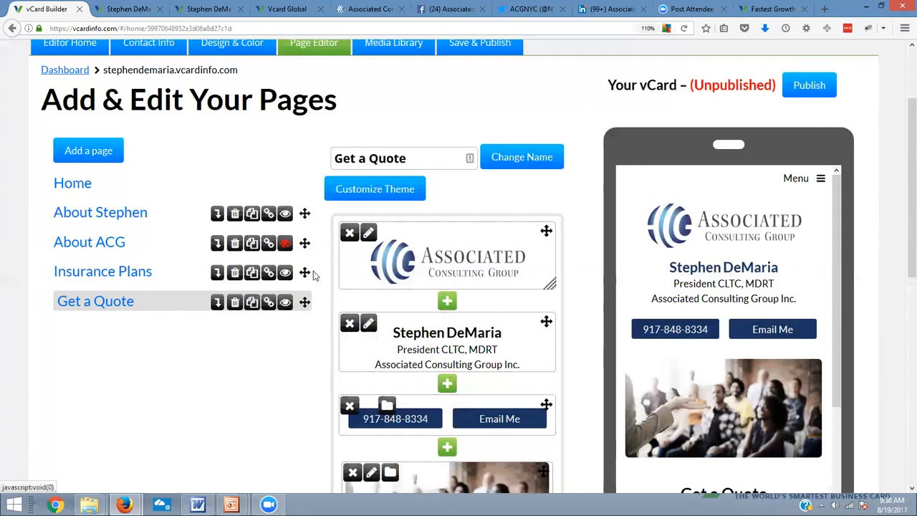
Publish the vCard and confirm the publication
{"action": "scroll", "coordinate": [484, 188], "scroll_direction": "up", "scroll_amount": 3}
{"action": "left_click", "coordinate": [485, 153]}
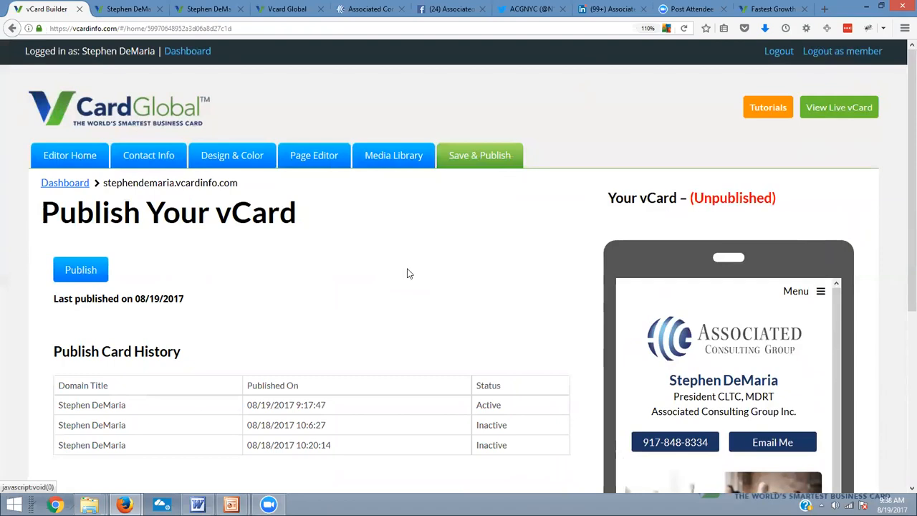
{"action": "left_click_drag", "start_coordinate": [784, 207], "coordinate": [707, 197]}
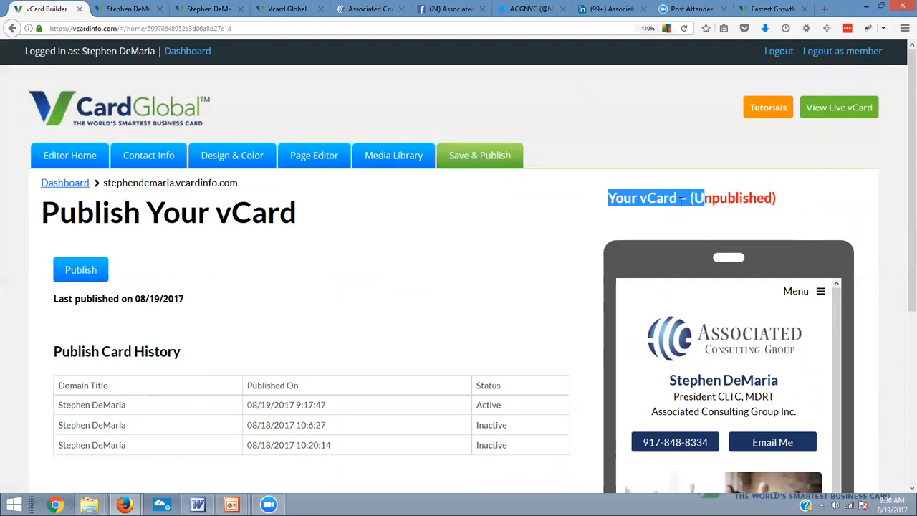
{"action": "left_click", "coordinate": [89, 275]}
{"action": "left_click", "coordinate": [421, 221]}
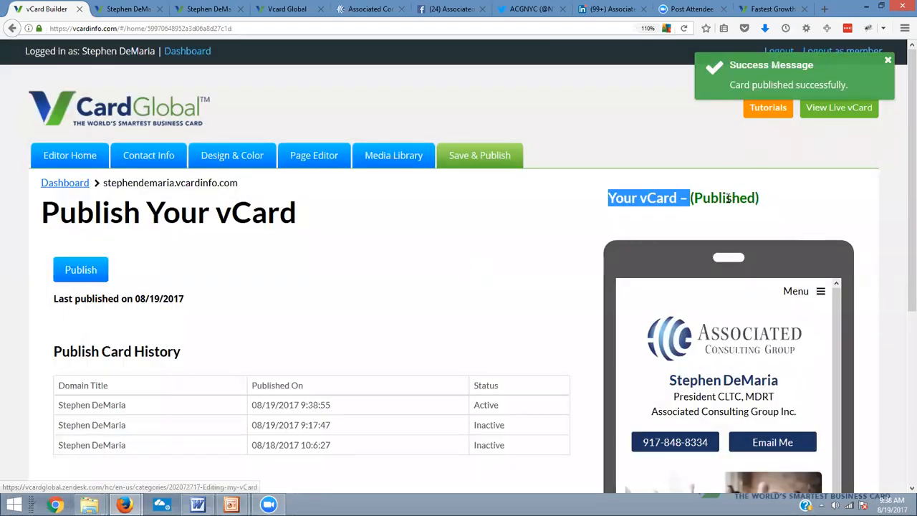
Open the live vCard and review its menu entries and the client's About page
{"action": "left_click", "coordinate": [826, 109]}
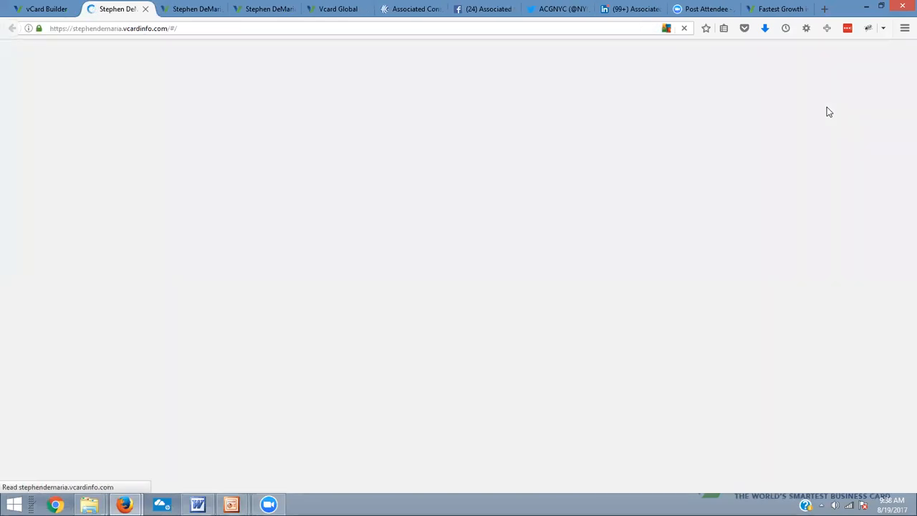
{"action": "left_click_drag", "start_coordinate": [551, 148], "coordinate": [573, 147]}
{"action": "left_click", "coordinate": [529, 97]}
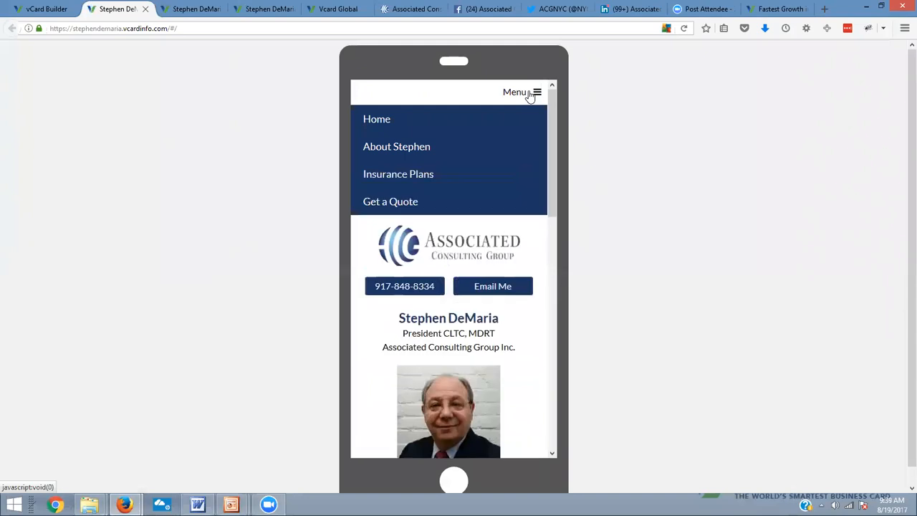
{"action": "left_click", "coordinate": [393, 151]}
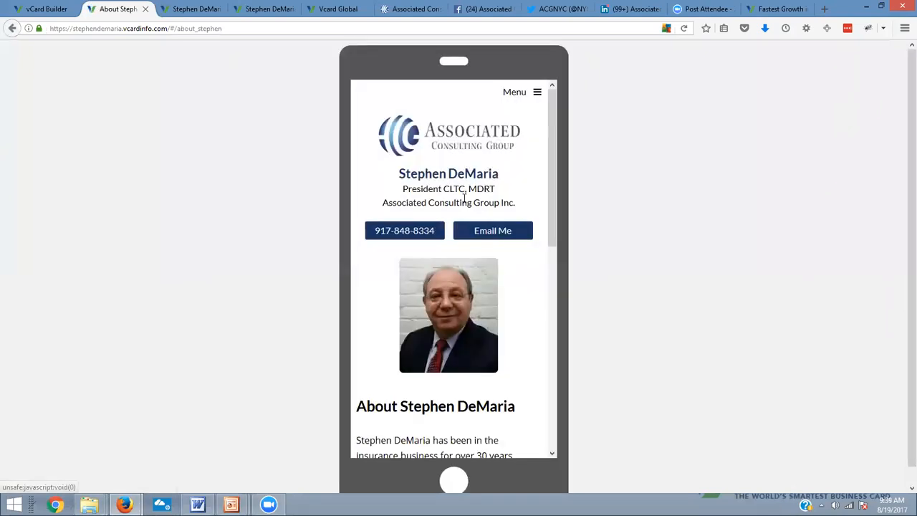
{"action": "scroll", "coordinate": [458, 184], "scroll_direction": "down", "scroll_amount": 10}
{"action": "scroll", "coordinate": [474, 203], "scroll_direction": "up", "scroll_amount": 5}
{"action": "scroll", "coordinate": [474, 202], "scroll_direction": "up", "scroll_amount": 3}
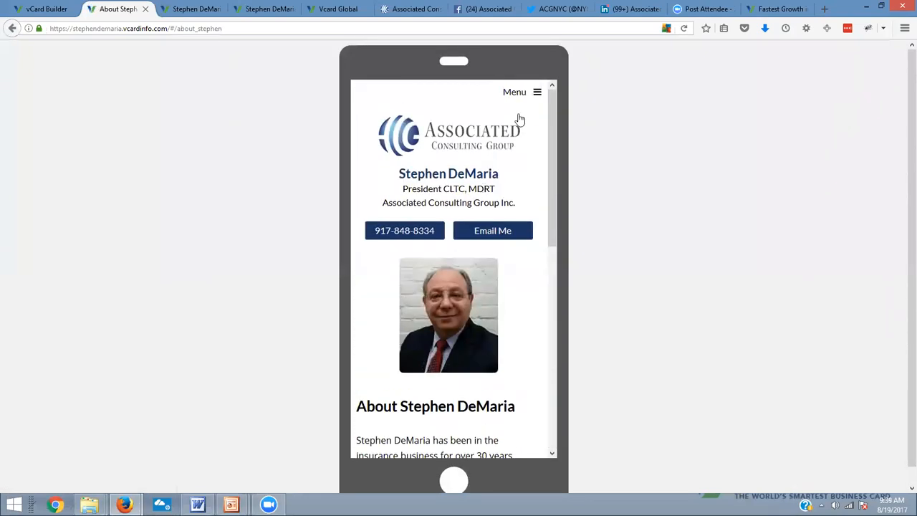
Review the Insurance Plans page through to its end and the Get a Quote page on the live vCard
{"action": "left_click", "coordinate": [534, 93]}
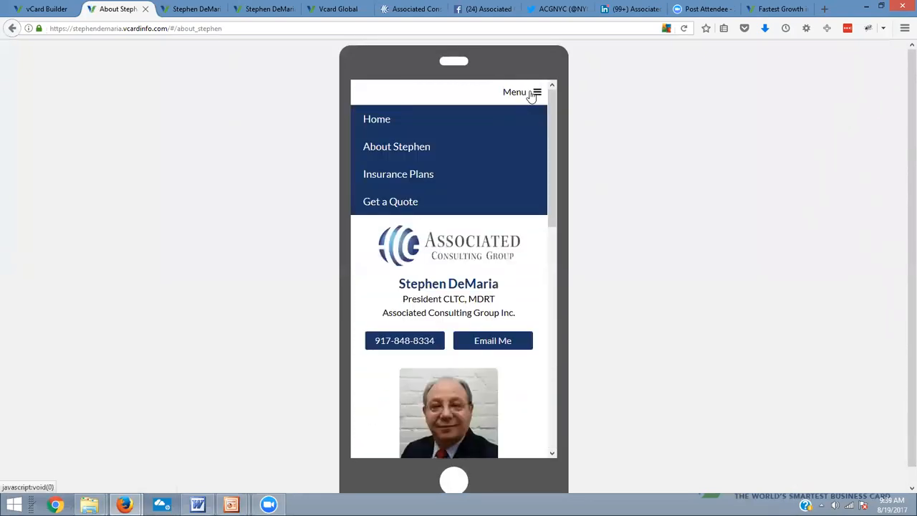
{"action": "left_click", "coordinate": [414, 185]}
{"action": "scroll", "coordinate": [509, 250], "scroll_direction": "down", "scroll_amount": 5}
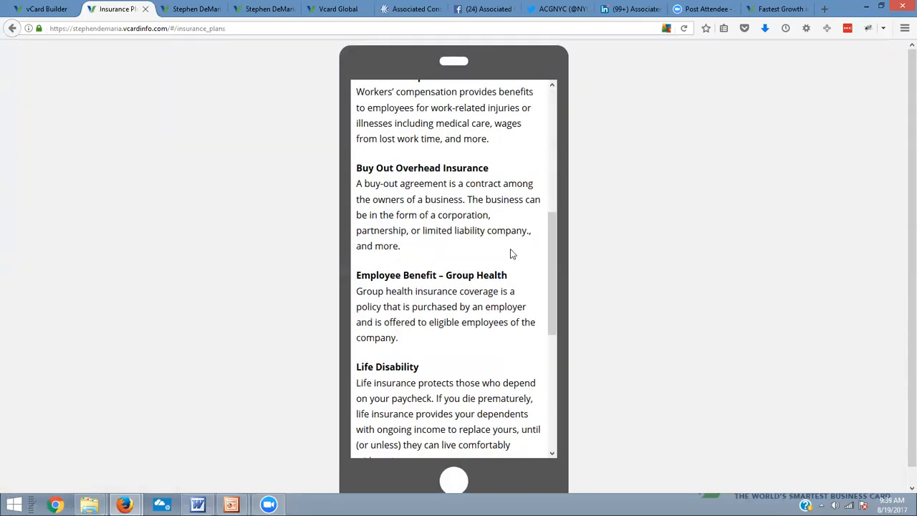
{"action": "scroll", "coordinate": [510, 250], "scroll_direction": "down", "scroll_amount": 5}
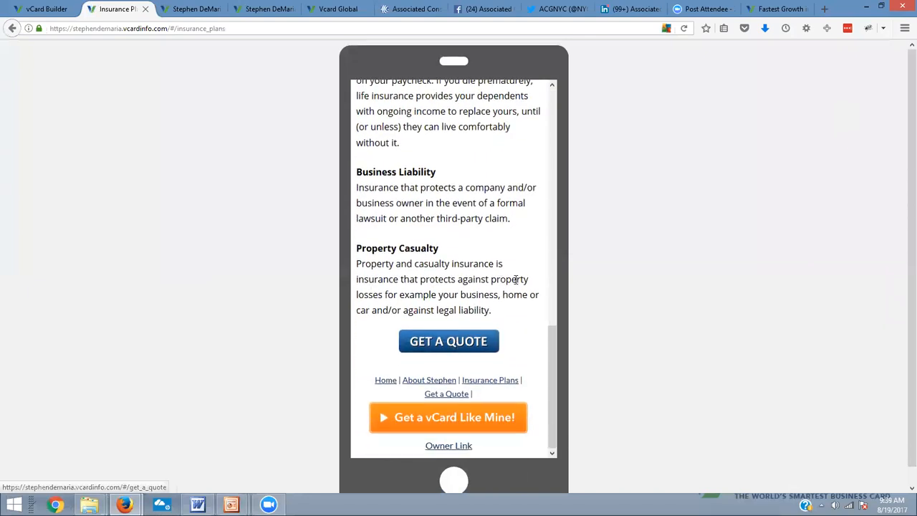
{"action": "scroll", "coordinate": [517, 276], "scroll_direction": "up", "scroll_amount": 10}
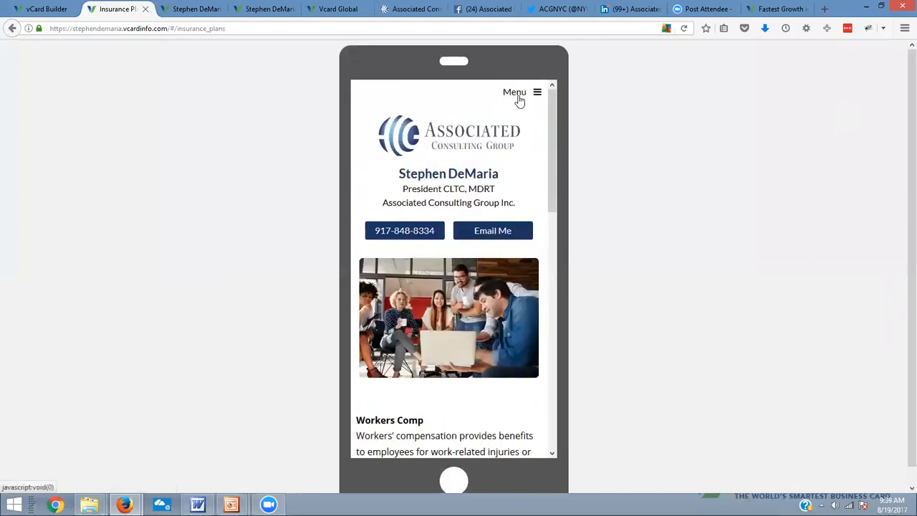
{"action": "left_click", "coordinate": [519, 101]}
{"action": "left_click", "coordinate": [395, 206]}
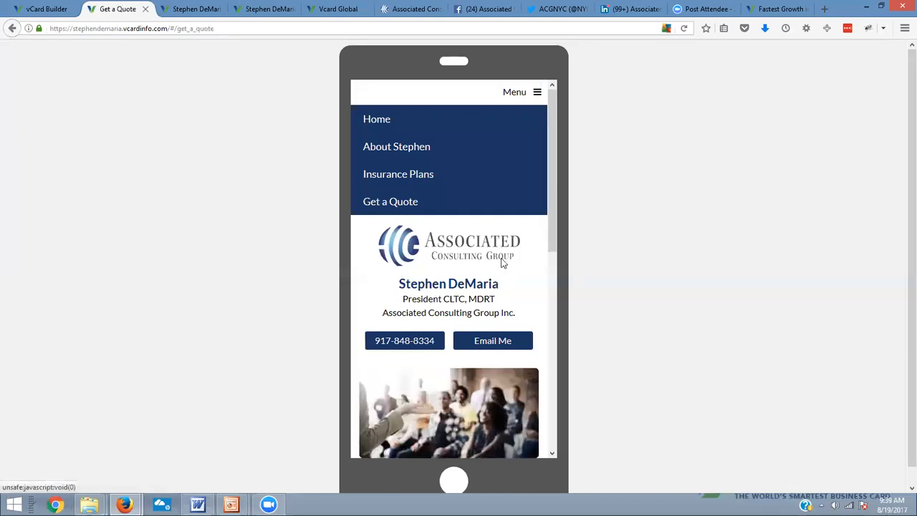
{"action": "scroll", "coordinate": [497, 278], "scroll_direction": "up", "scroll_amount": 4}
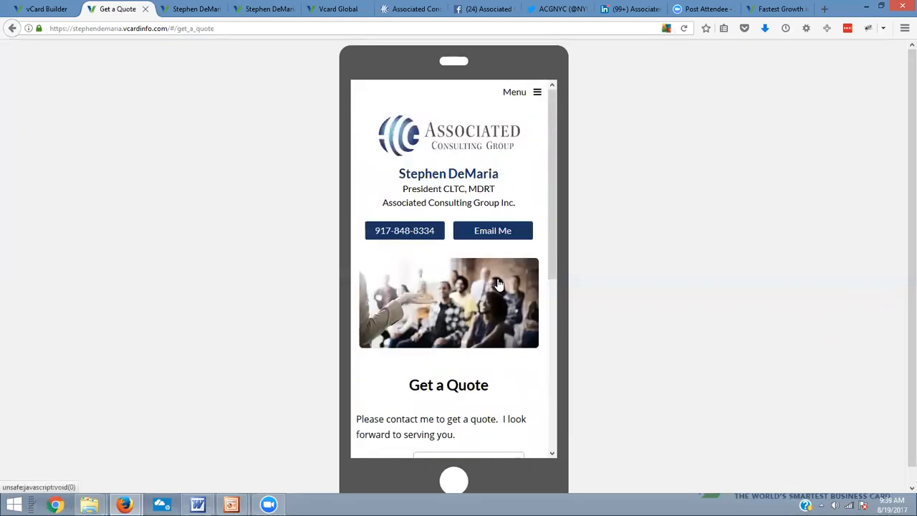
Return to the live vCard's Home page and examine its contact details, social links and listings
{"action": "left_click", "coordinate": [518, 92]}
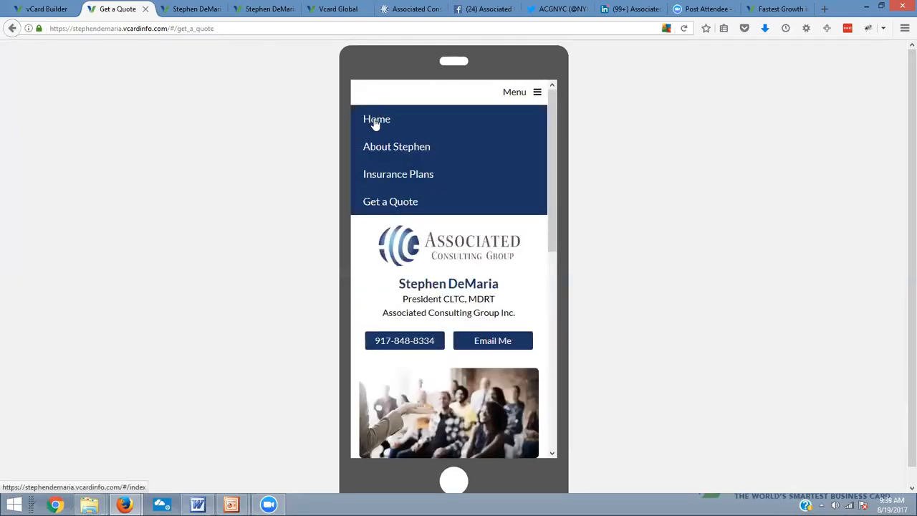
{"action": "left_click", "coordinate": [375, 121]}
{"action": "scroll", "coordinate": [553, 288], "scroll_direction": "down", "scroll_amount": 5}
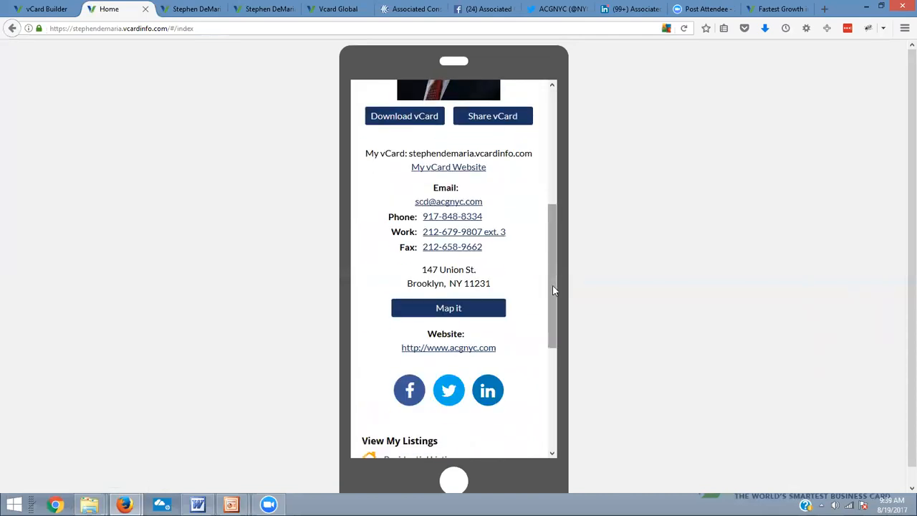
{"action": "scroll", "coordinate": [553, 289], "scroll_direction": "down", "scroll_amount": 3}
{"action": "scroll", "coordinate": [502, 273], "scroll_direction": "up", "scroll_amount": 8}
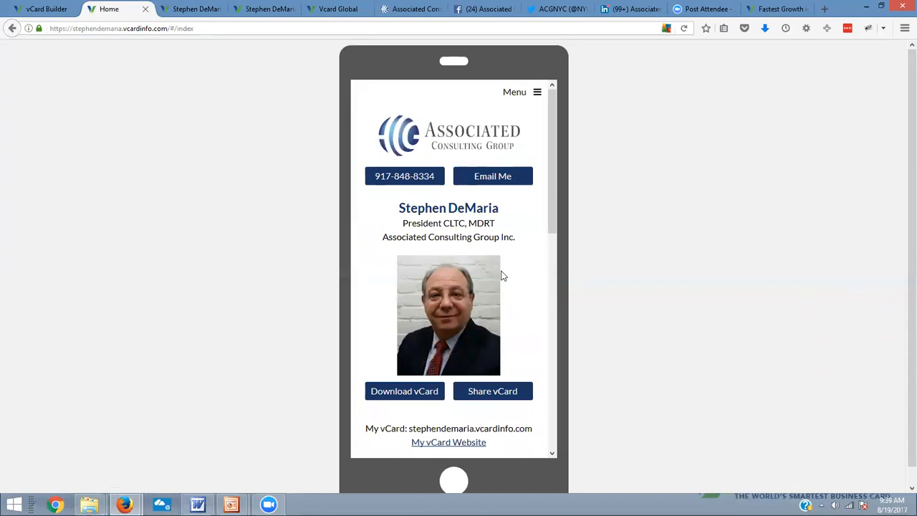
{"action": "scroll", "coordinate": [424, 389], "scroll_direction": "down", "scroll_amount": 5}
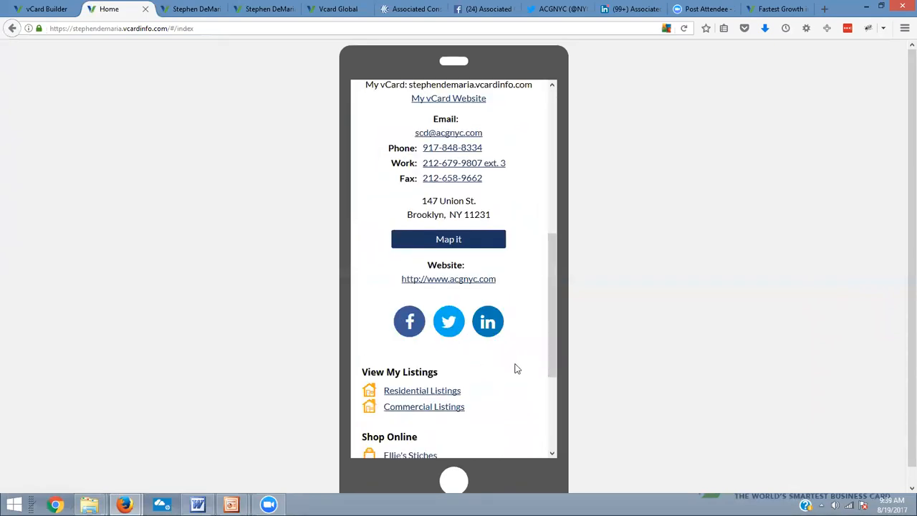
Finish reviewing the live Home page's links and open the Help Desk YouTube channel in a new browser tab
{"action": "scroll", "coordinate": [521, 369], "scroll_direction": "down", "scroll_amount": 3}
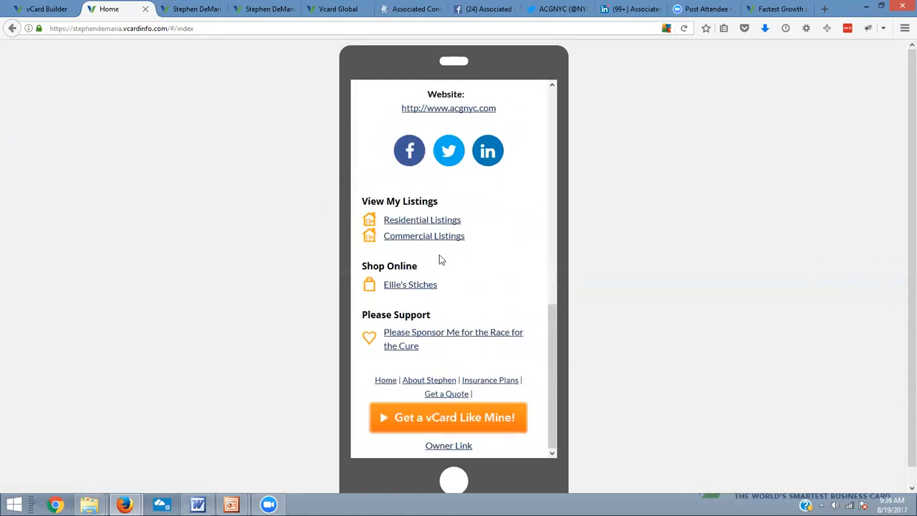
{"action": "scroll", "coordinate": [439, 260], "scroll_direction": "up", "scroll_amount": 9}
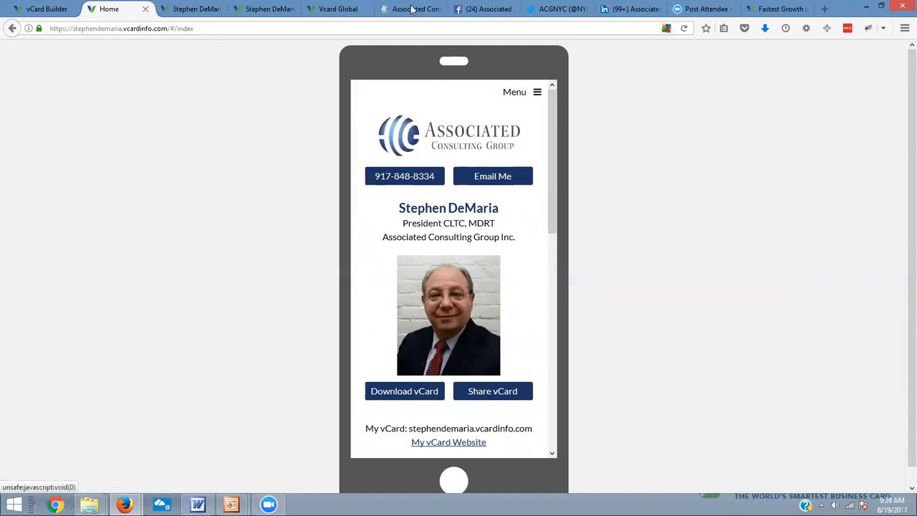
{"action": "left_click", "coordinate": [825, 9]}
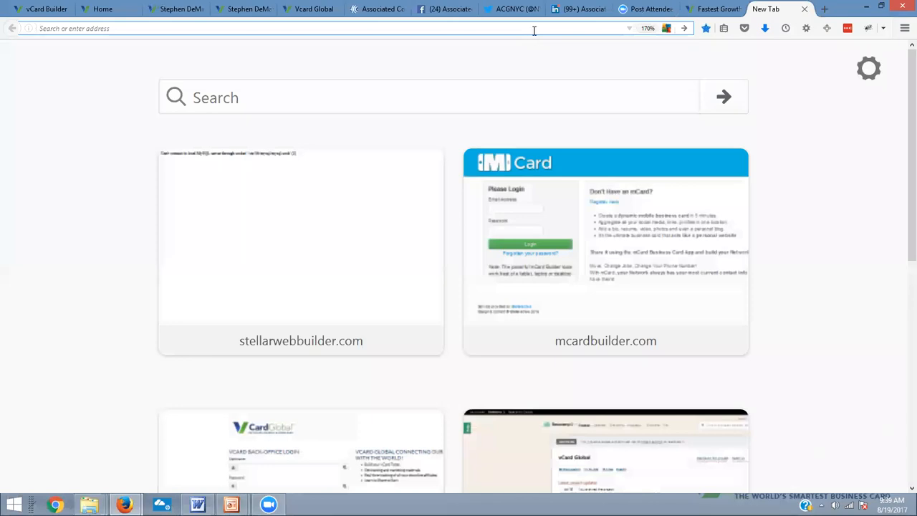
{"action": "type", "text": "youtube.com/"}
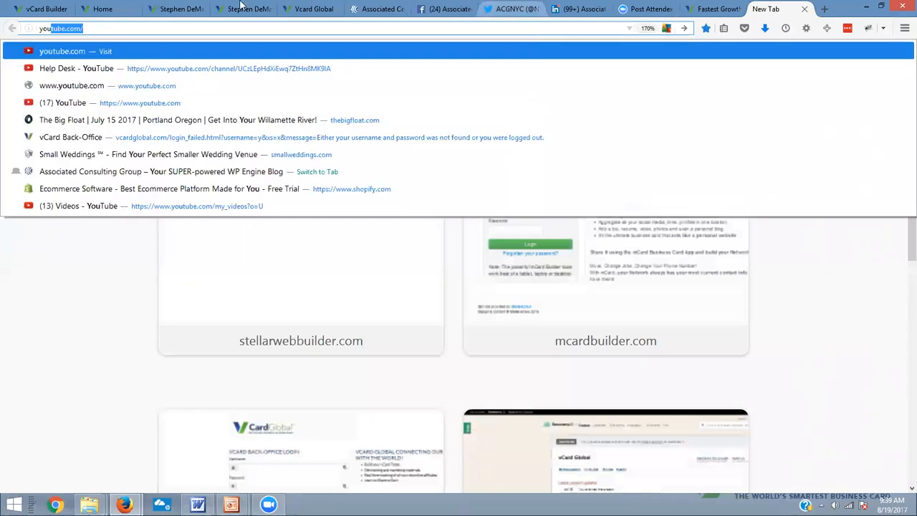
{"action": "left_click", "coordinate": [118, 69]}
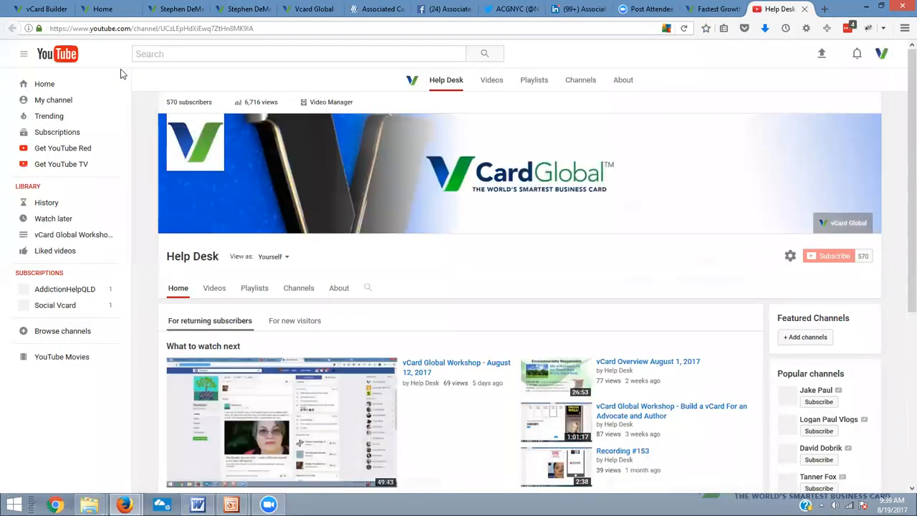
Open the "vCard Overview August 1, 2017" video from the channel's uploads and pause it
{"action": "left_click", "coordinate": [214, 269]}
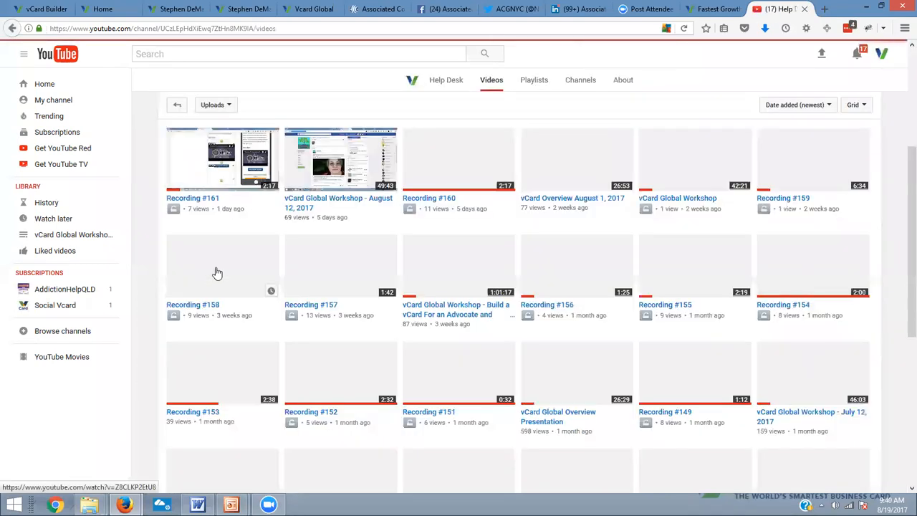
{"action": "left_click", "coordinate": [570, 160]}
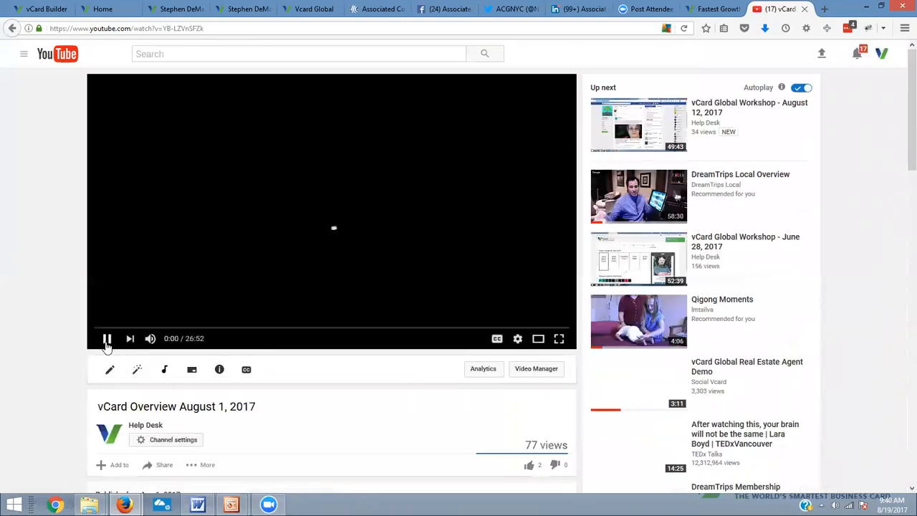
{"action": "left_click", "coordinate": [106, 340]}
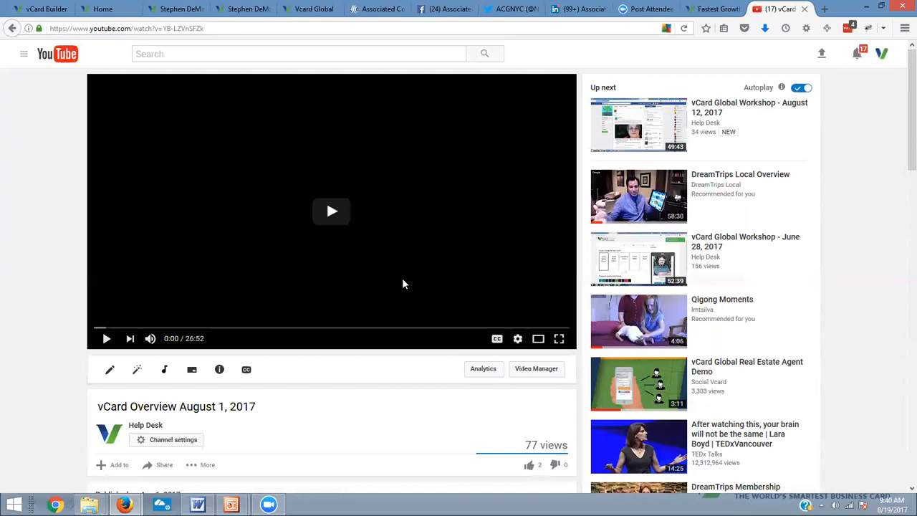
Display the video's embed code in its sharing options and expand the preview and embed settings
{"action": "right_click", "coordinate": [391, 179]}
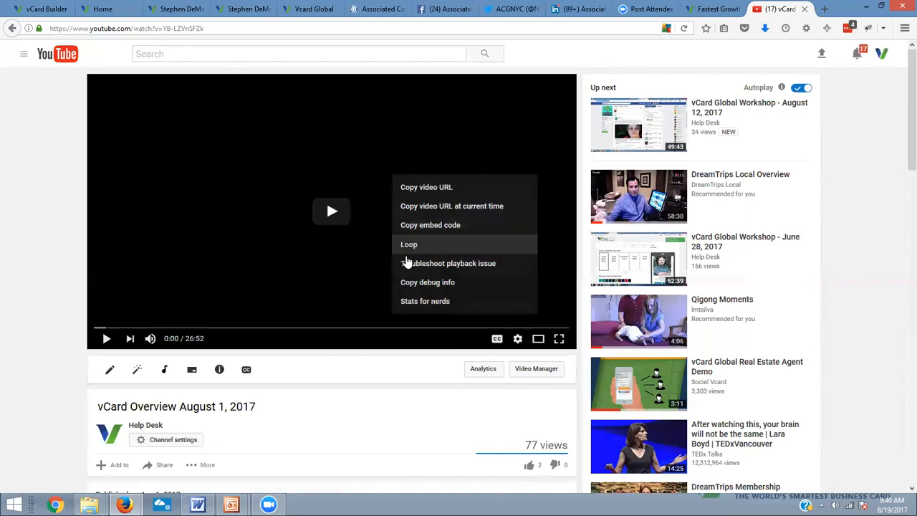
{"action": "scroll", "coordinate": [426, 382], "scroll_direction": "down", "scroll_amount": 2}
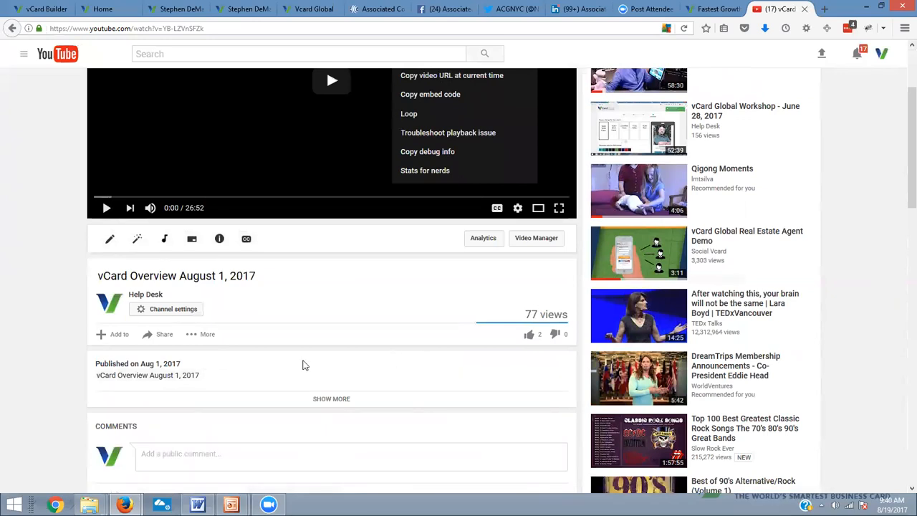
{"action": "left_click", "coordinate": [162, 335]}
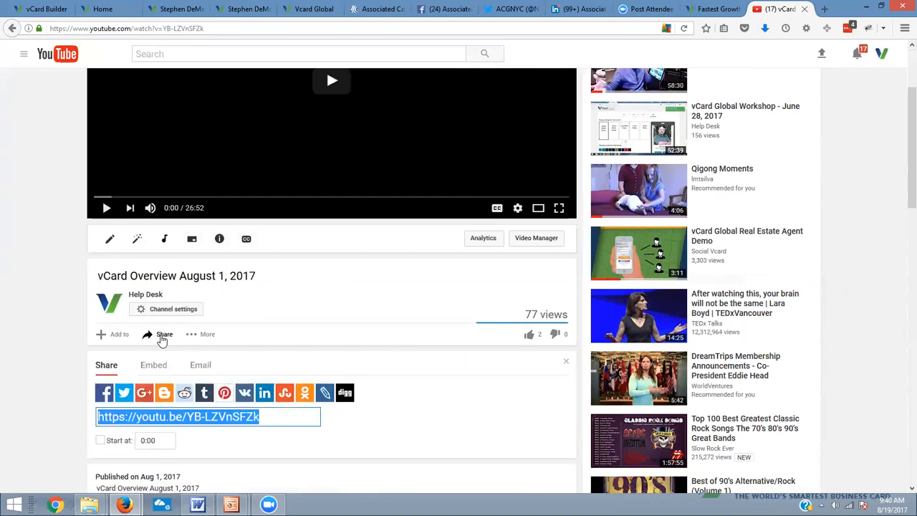
{"action": "left_click", "coordinate": [149, 373]}
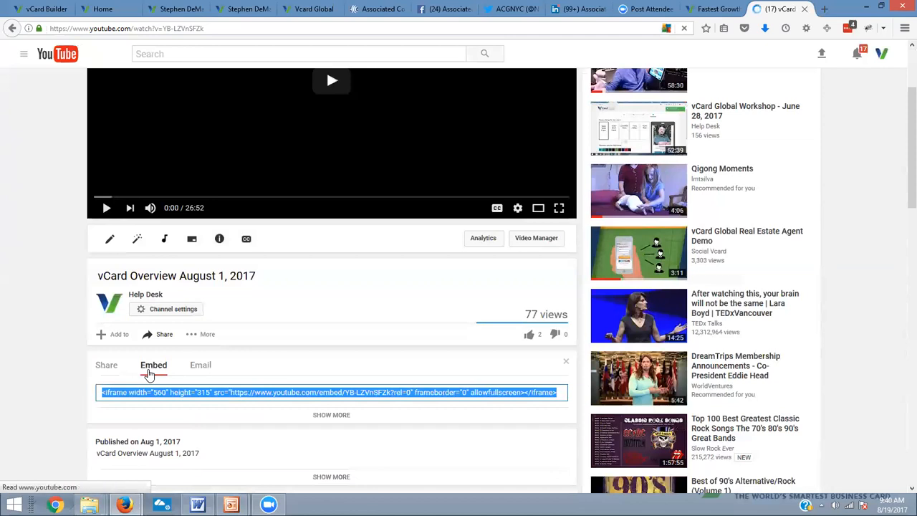
{"action": "scroll", "coordinate": [525, 389], "scroll_direction": "down", "scroll_amount": 1}
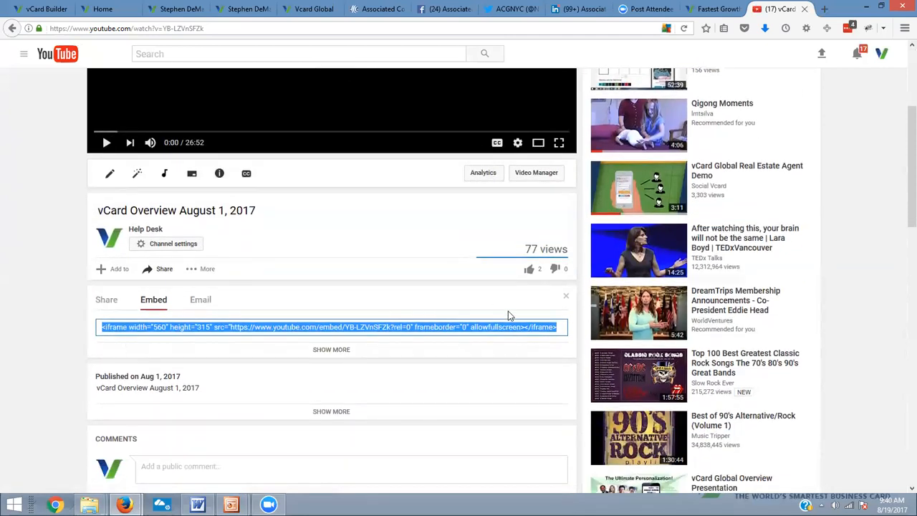
{"action": "scroll", "coordinate": [509, 317], "scroll_direction": "down", "scroll_amount": 2}
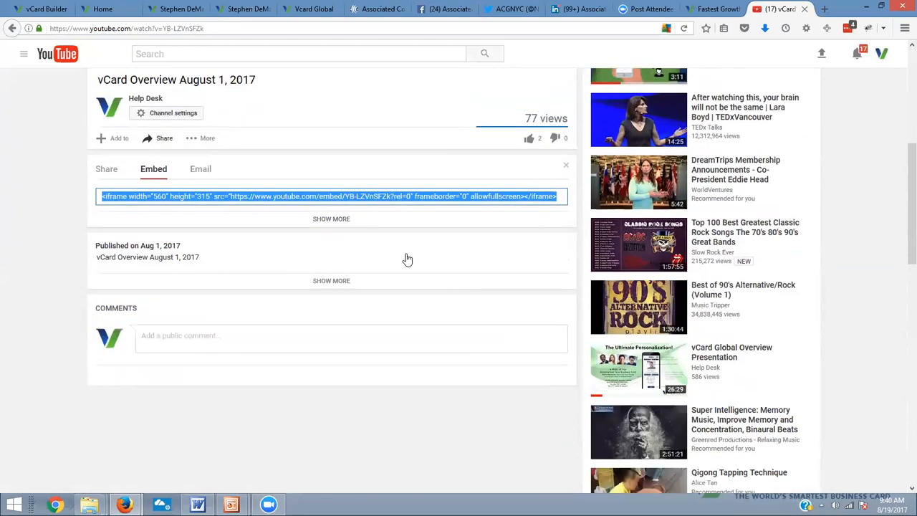
{"action": "left_click", "coordinate": [332, 219]}
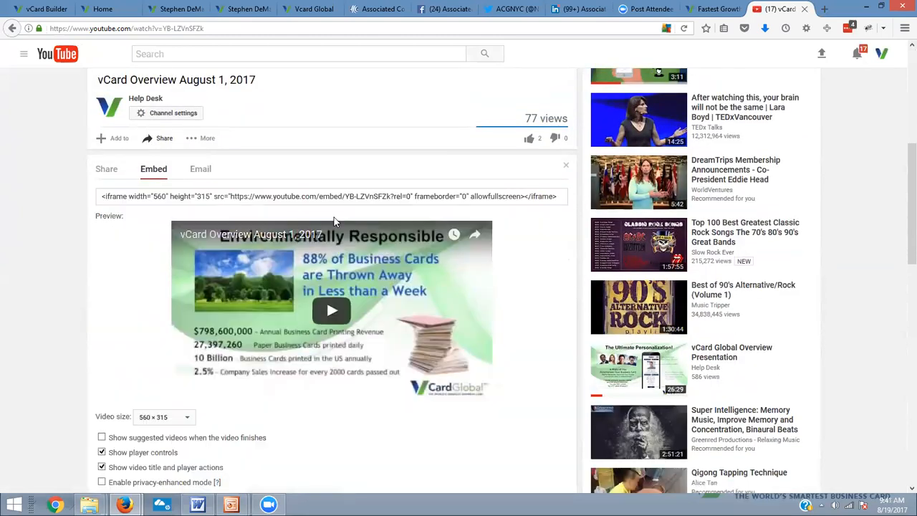
Enable "Show suggested videos when the video finishes" in the embed settings, then disable it again
{"action": "scroll", "coordinate": [339, 225], "scroll_direction": "down", "scroll_amount": 3}
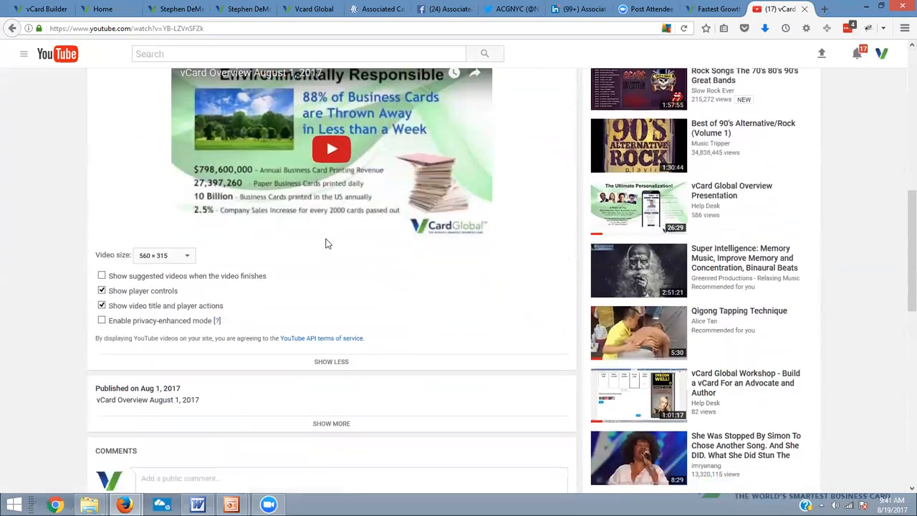
{"action": "left_click", "coordinate": [101, 242]}
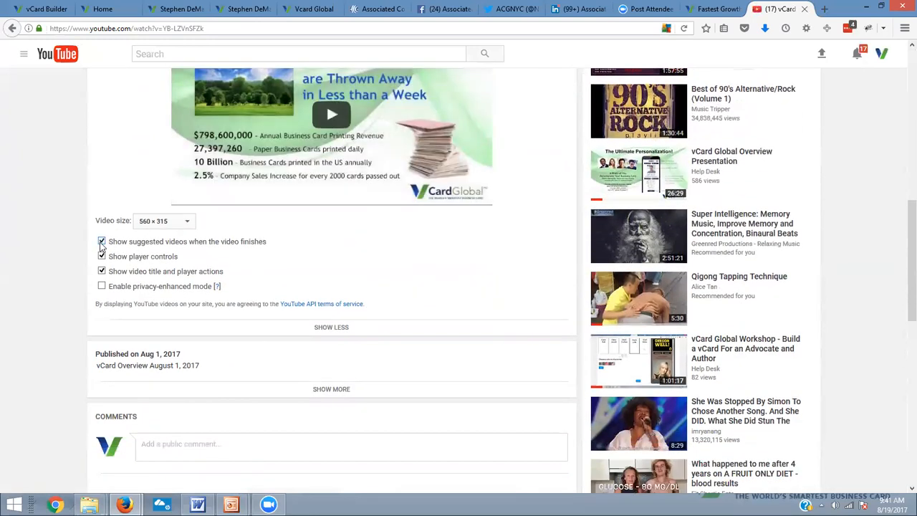
{"action": "left_click", "coordinate": [101, 242]}
{"action": "scroll", "coordinate": [324, 251], "scroll_direction": "up", "scroll_amount": 2}
{"action": "scroll", "coordinate": [324, 257], "scroll_direction": "up", "scroll_amount": 3}
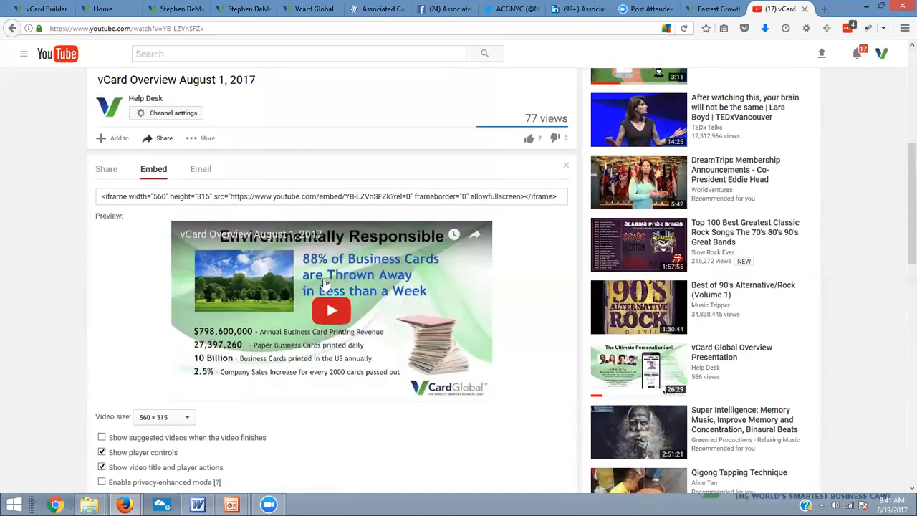
Copy the video's complete iframe embed code
{"action": "left_click", "coordinate": [373, 195]}
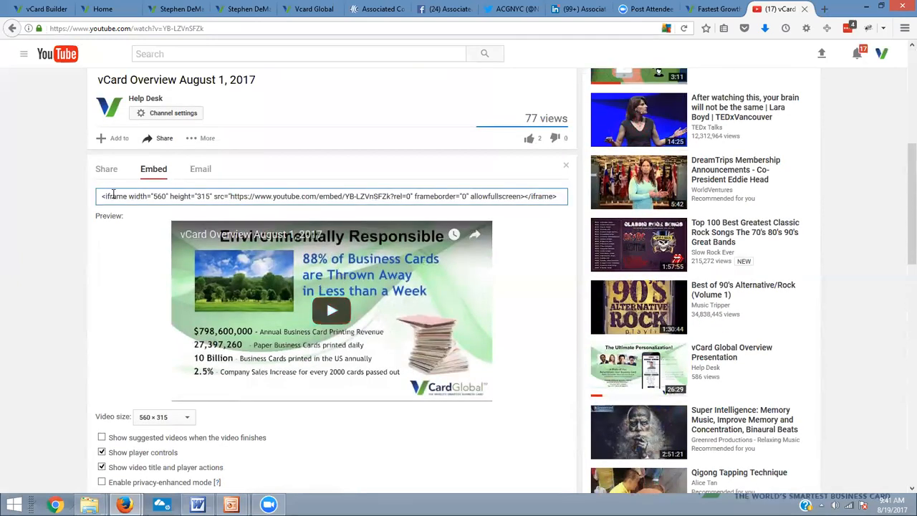
{"action": "left_click_drag", "start_coordinate": [101, 195], "coordinate": [619, 207]}
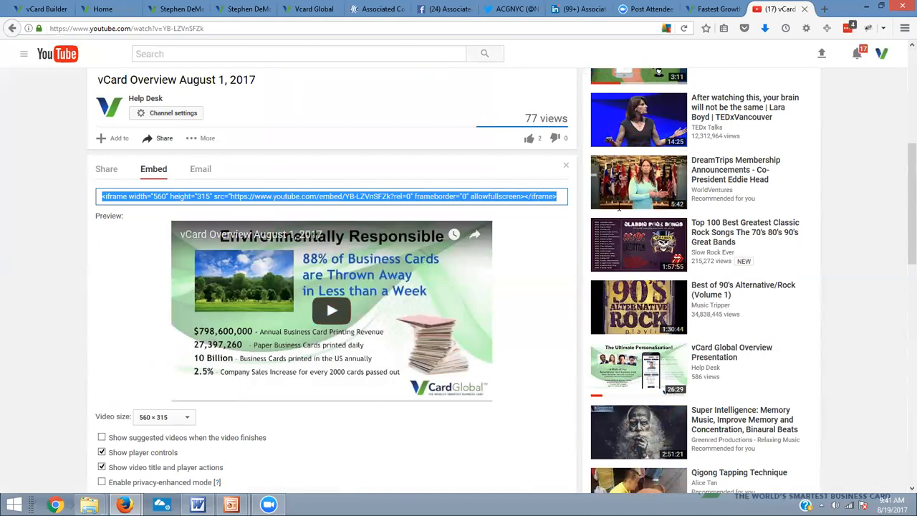
{"action": "right_click", "coordinate": [375, 194]}
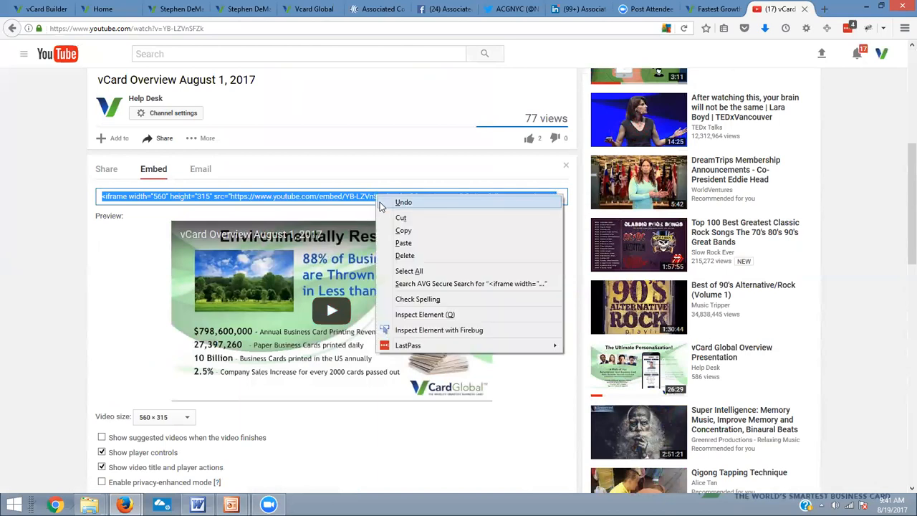
{"action": "left_click", "coordinate": [403, 231]}
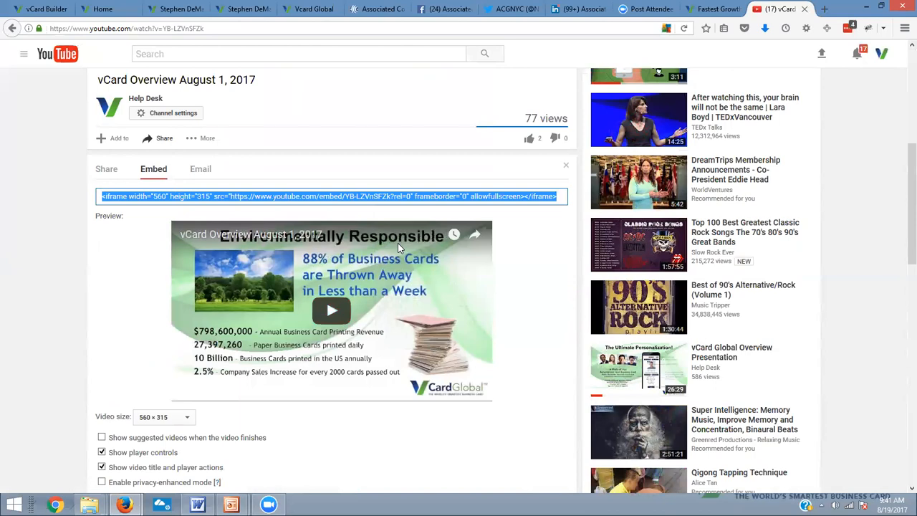
Switch back to the vCard Builder and open the Home page for editing at the end of its contact information
{"action": "left_click", "coordinate": [181, 13]}
{"action": "left_click", "coordinate": [102, 9]}
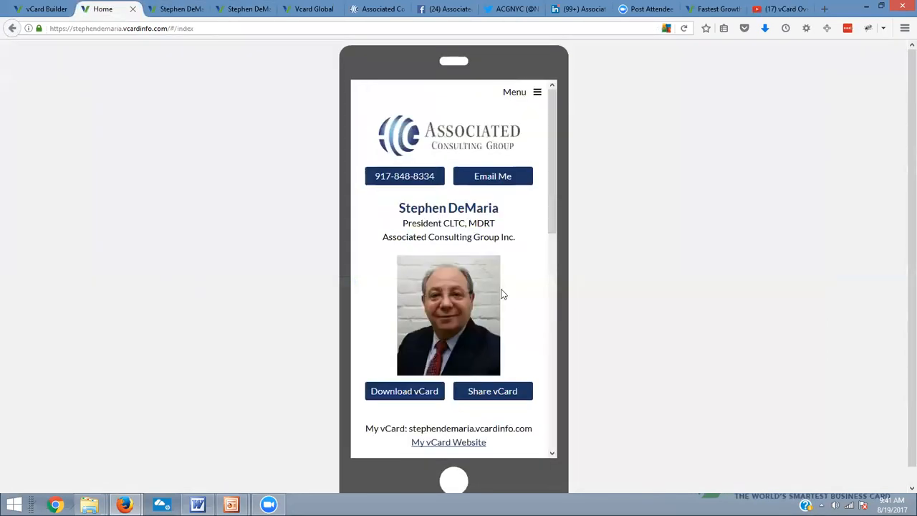
{"action": "left_click", "coordinate": [41, 10]}
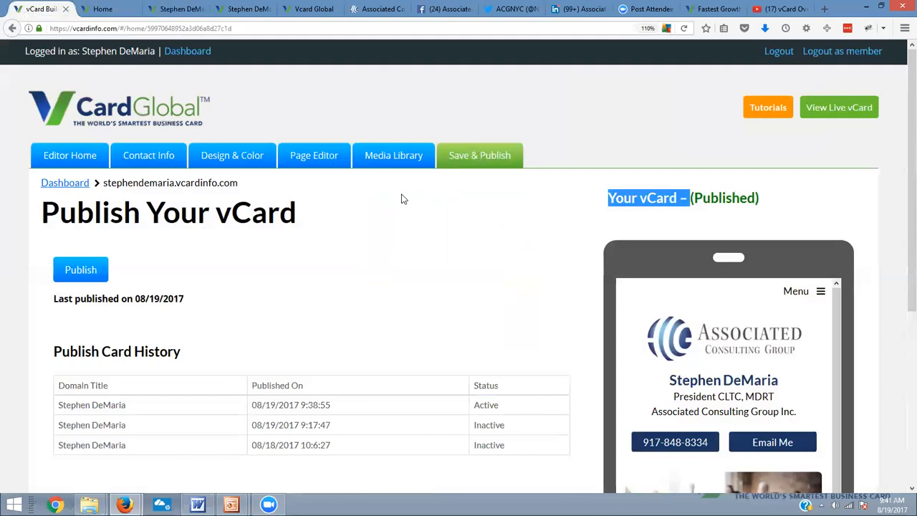
{"action": "left_click", "coordinate": [318, 156]}
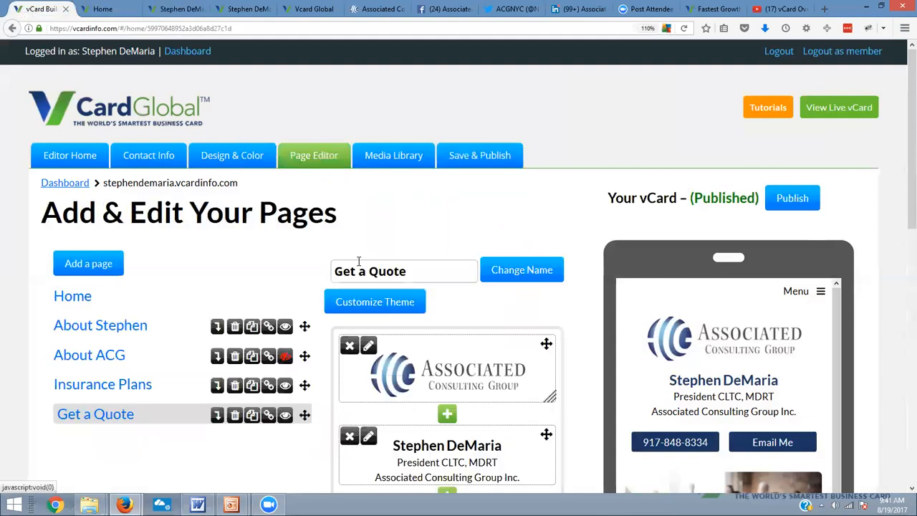
{"action": "scroll", "coordinate": [435, 274], "scroll_direction": "down", "scroll_amount": 8}
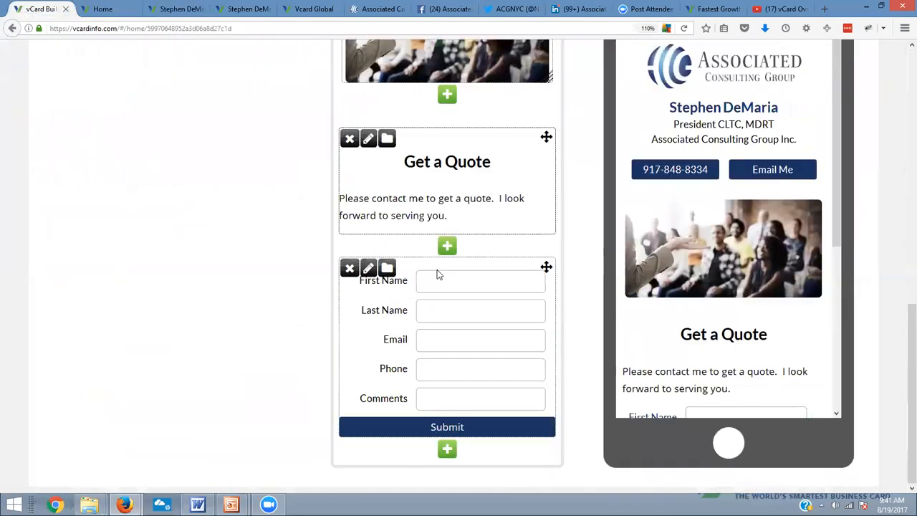
{"action": "scroll", "coordinate": [439, 274], "scroll_direction": "up", "scroll_amount": 9}
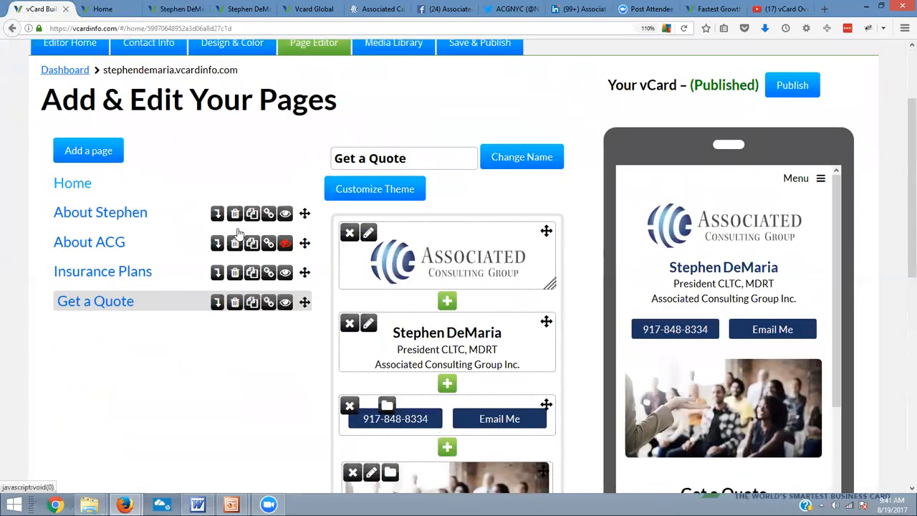
{"action": "scroll", "coordinate": [492, 301], "scroll_direction": "down", "scroll_amount": 7}
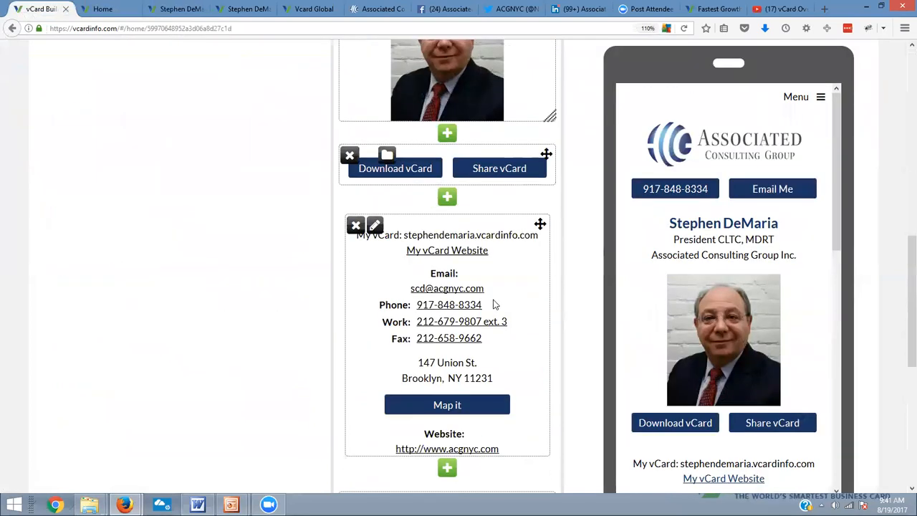
{"action": "scroll", "coordinate": [492, 305], "scroll_direction": "down", "scroll_amount": 4}
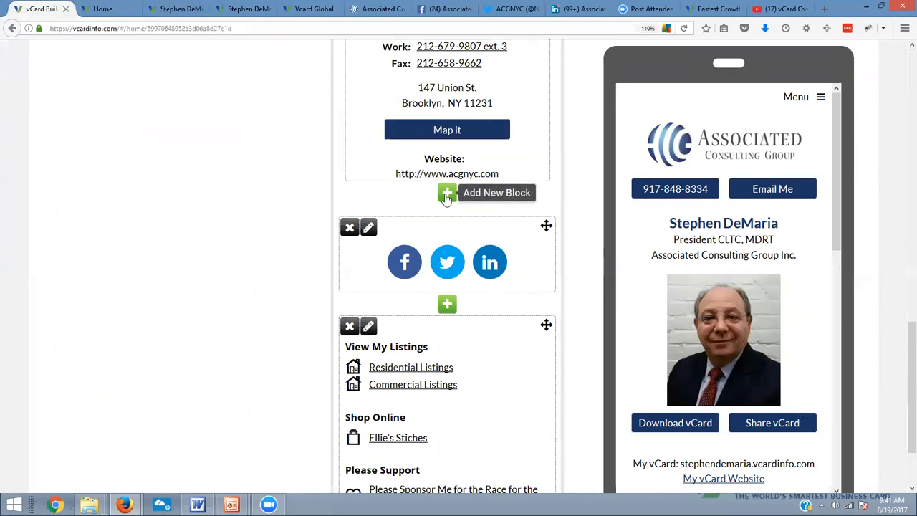
Add a video block with the copied embed code between the contact information and the social media icons
{"action": "left_click", "coordinate": [445, 195]}
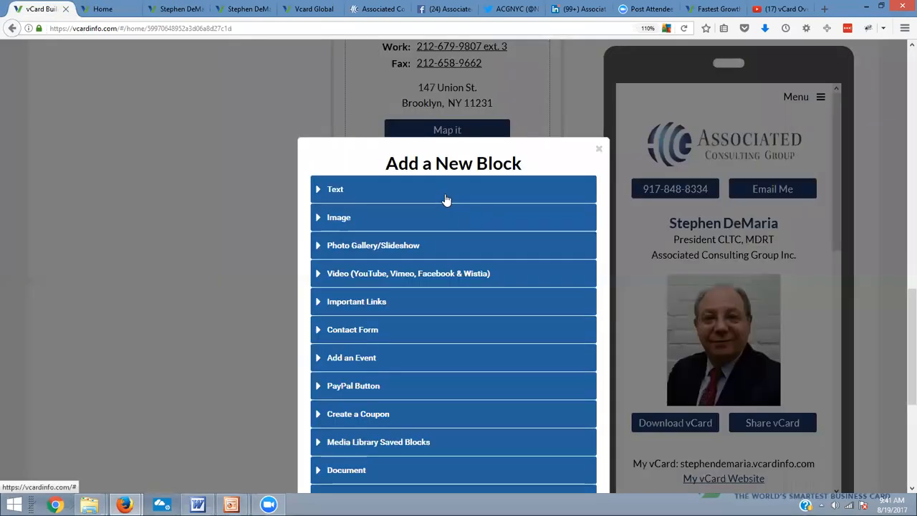
{"action": "left_click", "coordinate": [395, 278]}
{"action": "left_click", "coordinate": [407, 274]}
{"action": "right_click", "coordinate": [411, 280]}
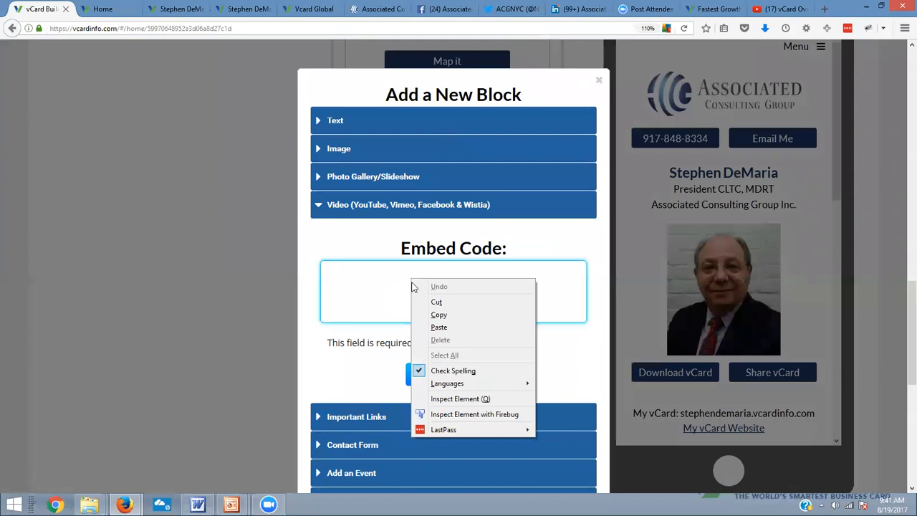
{"action": "left_click", "coordinate": [456, 326]}
{"action": "left_click", "coordinate": [483, 359]}
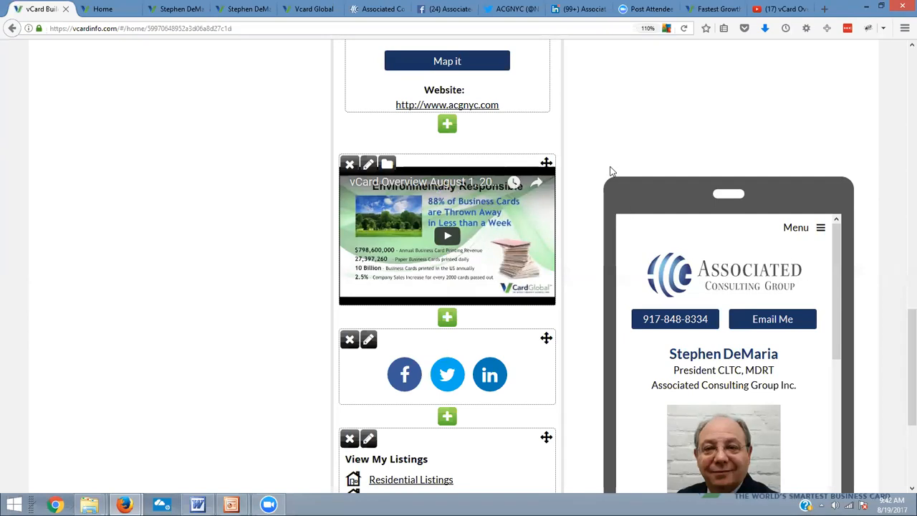
Bring up the new block choices below the name and title block and review the available types through to HTML
{"action": "scroll", "coordinate": [605, 168], "scroll_direction": "up", "scroll_amount": 8}
{"action": "scroll", "coordinate": [598, 166], "scroll_direction": "up", "scroll_amount": 3}
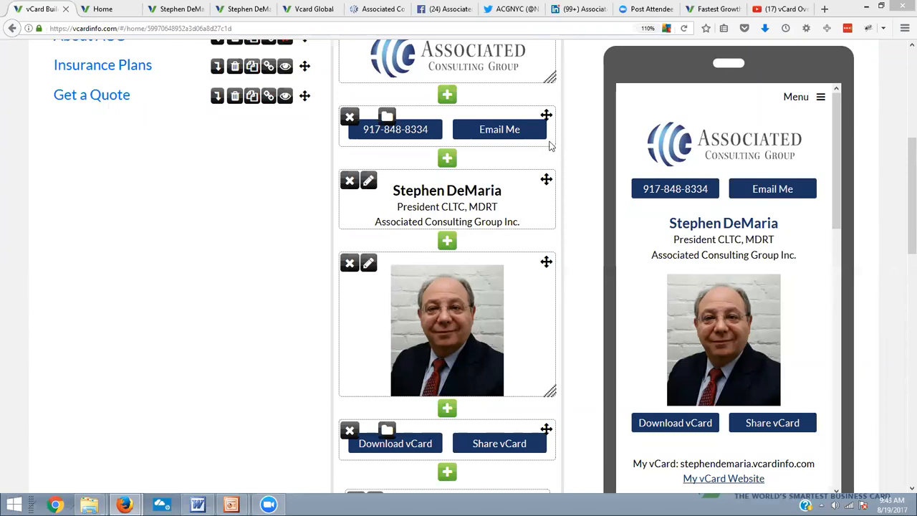
{"action": "left_click", "coordinate": [447, 247]}
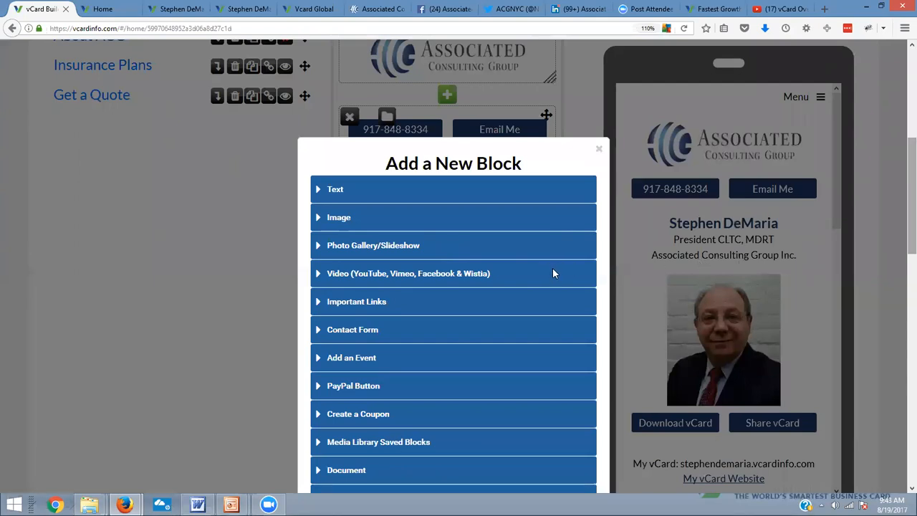
{"action": "scroll", "coordinate": [553, 271], "scroll_direction": "down", "scroll_amount": 3}
{"action": "scroll", "coordinate": [555, 273], "scroll_direction": "down", "scroll_amount": 7}
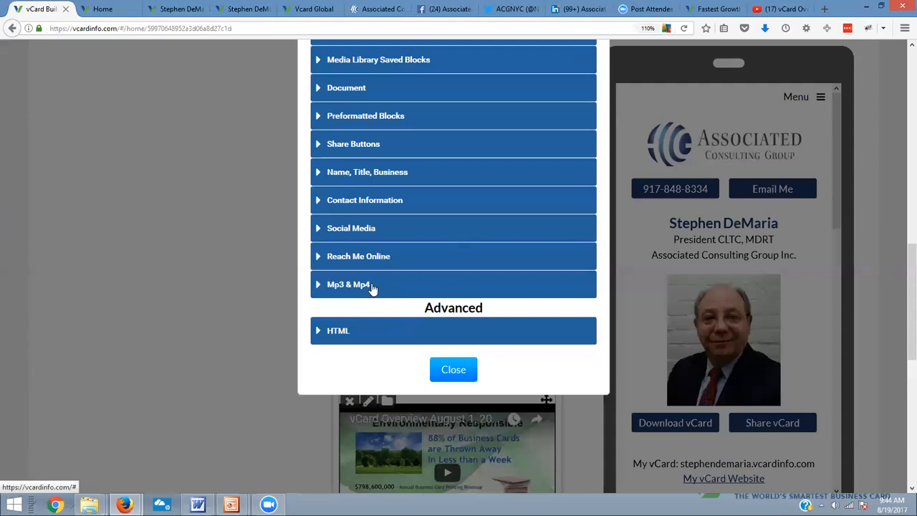
Review the source options for an Mp3 & Mp4 block, then dismiss the new block choices without adding anything
{"action": "left_click", "coordinate": [375, 285]}
{"action": "scroll", "coordinate": [507, 350], "scroll_direction": "down", "scroll_amount": 5}
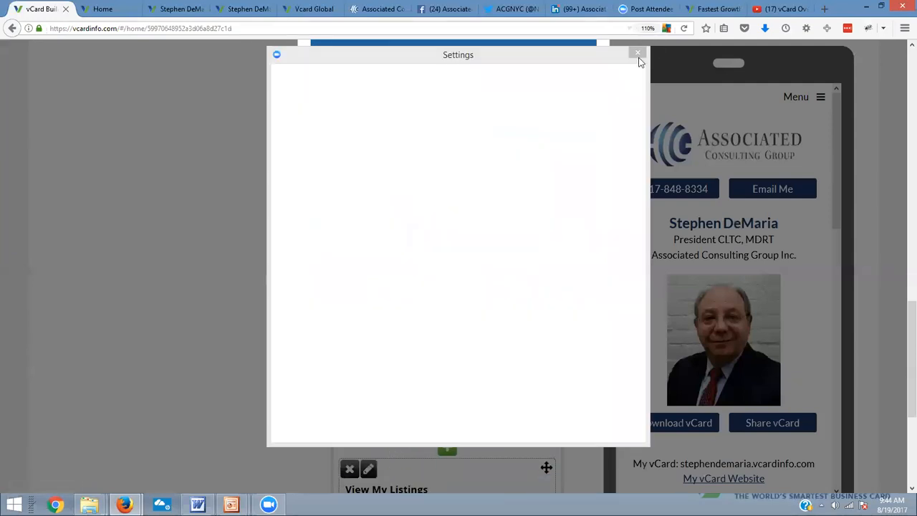
{"action": "left_click", "coordinate": [637, 54]}
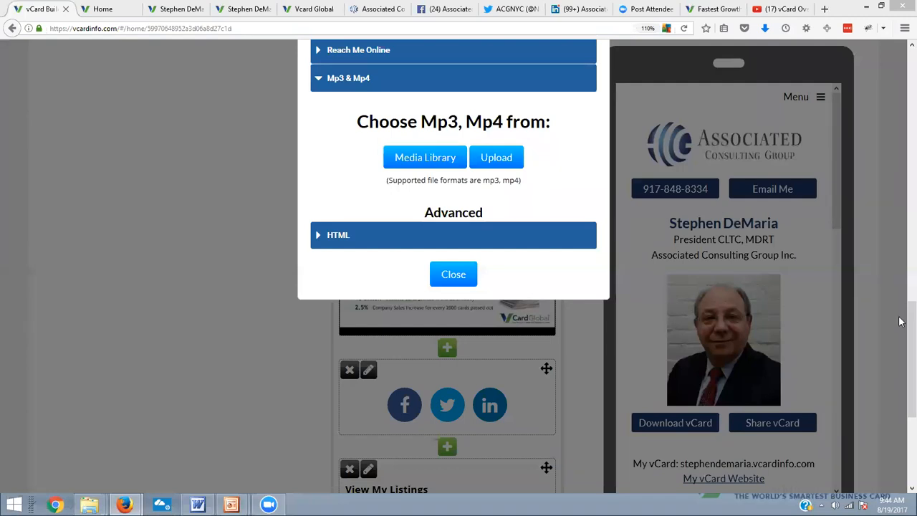
{"action": "scroll", "coordinate": [900, 174], "scroll_direction": "up", "scroll_amount": 1}
{"action": "scroll", "coordinate": [900, 174], "scroll_direction": "up", "scroll_amount": 5}
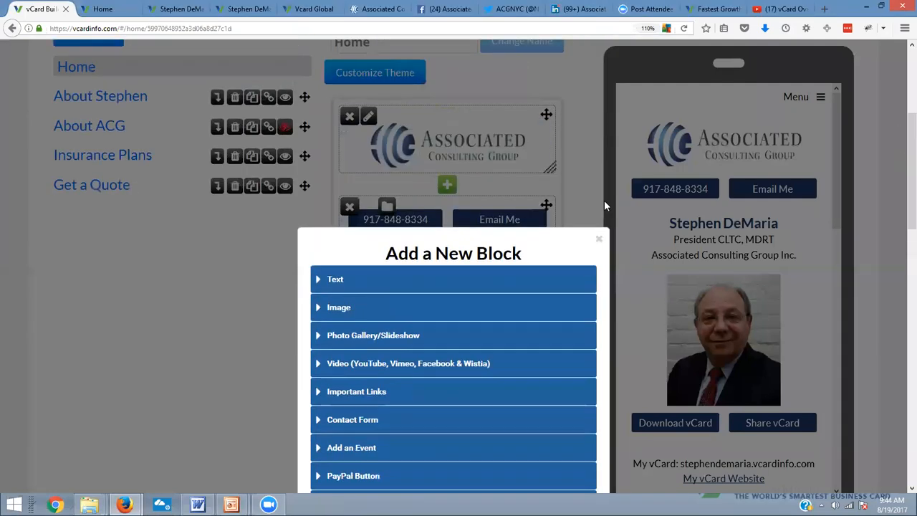
{"action": "left_click", "coordinate": [599, 242]}
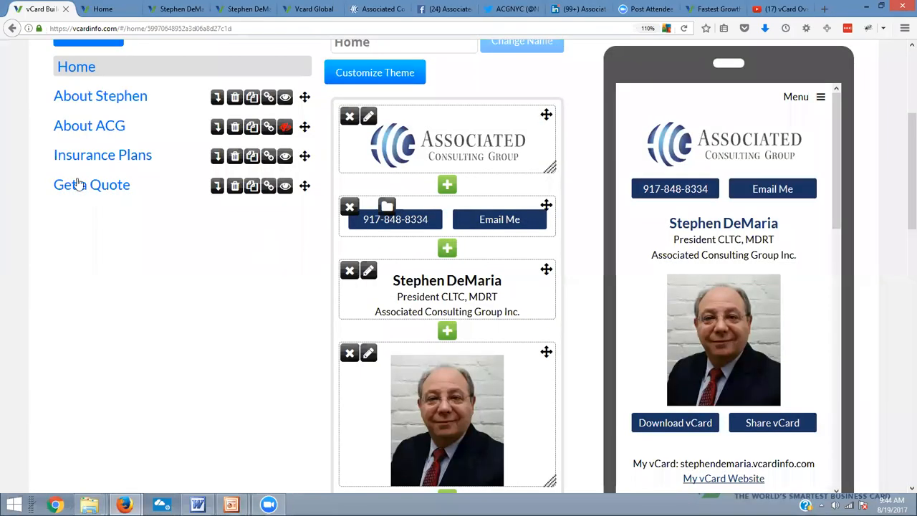
Rename the "About ACG" page to "About Associated Consulting Group"
{"action": "scroll", "coordinate": [96, 129], "scroll_direction": "up", "scroll_amount": 4}
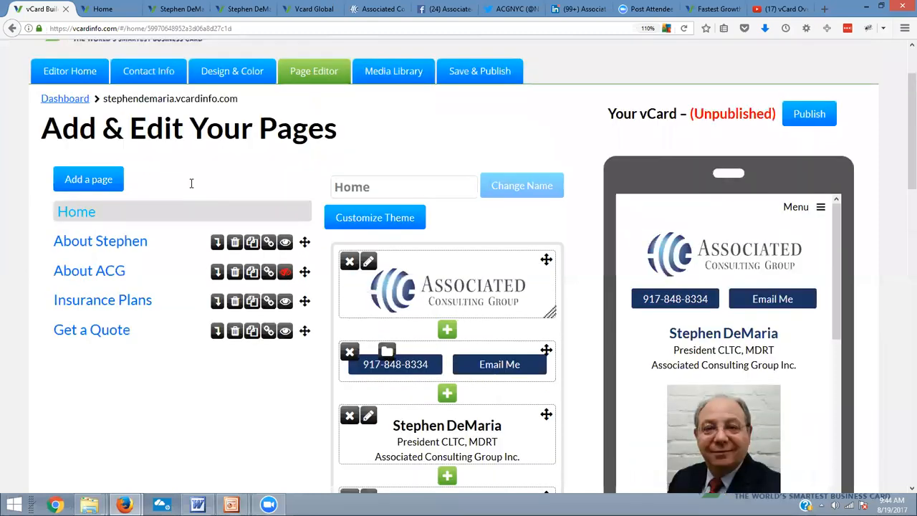
{"action": "left_click", "coordinate": [91, 334]}
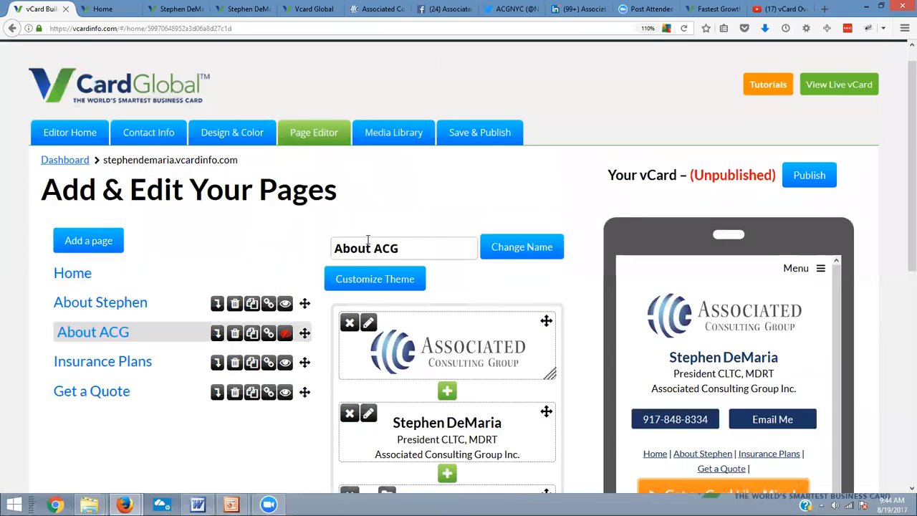
{"action": "left_click", "coordinate": [418, 252]}
{"action": "left_click_drag", "start_coordinate": [393, 255], "coordinate": [384, 256]}
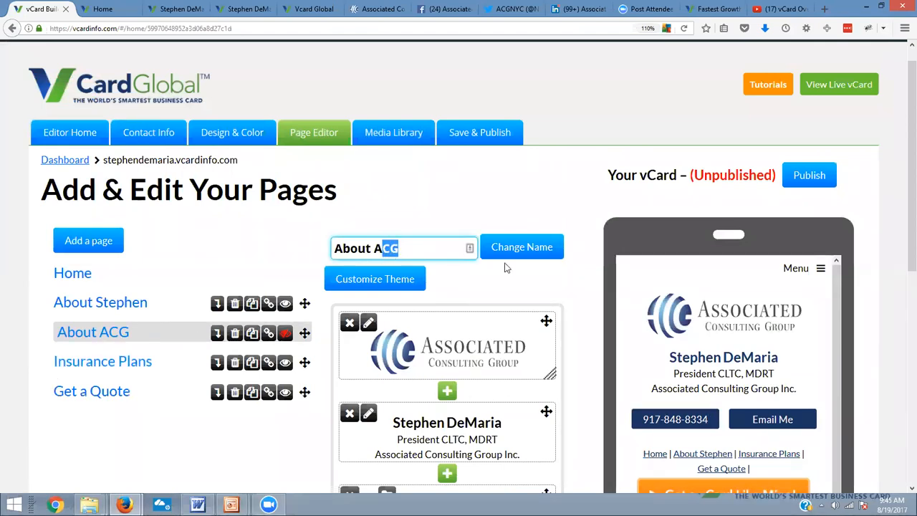
{"action": "type", "text": "ssociated C"}
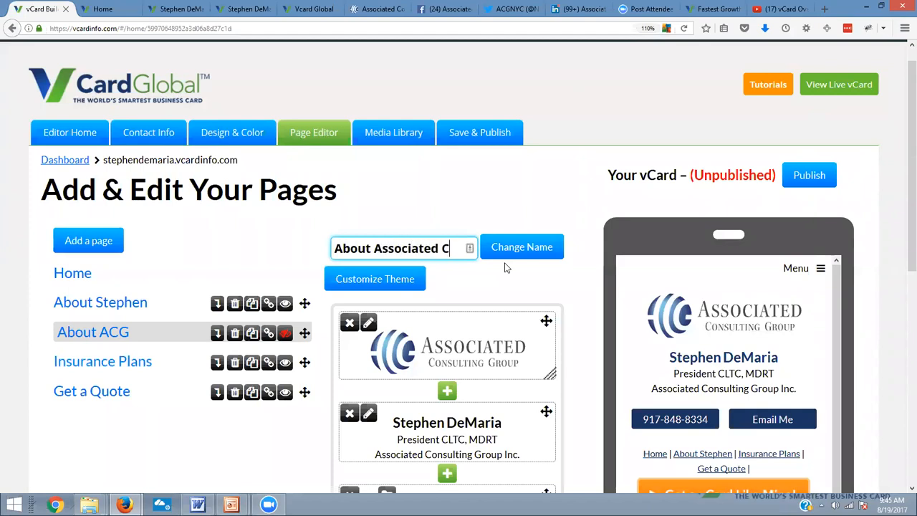
{"action": "type", "text": "onsulting"}
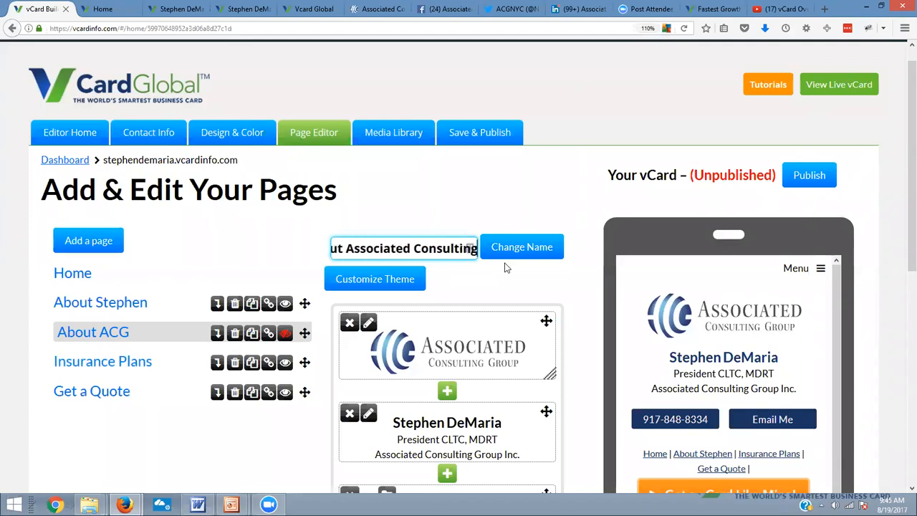
{"action": "type", "text": " Group"}
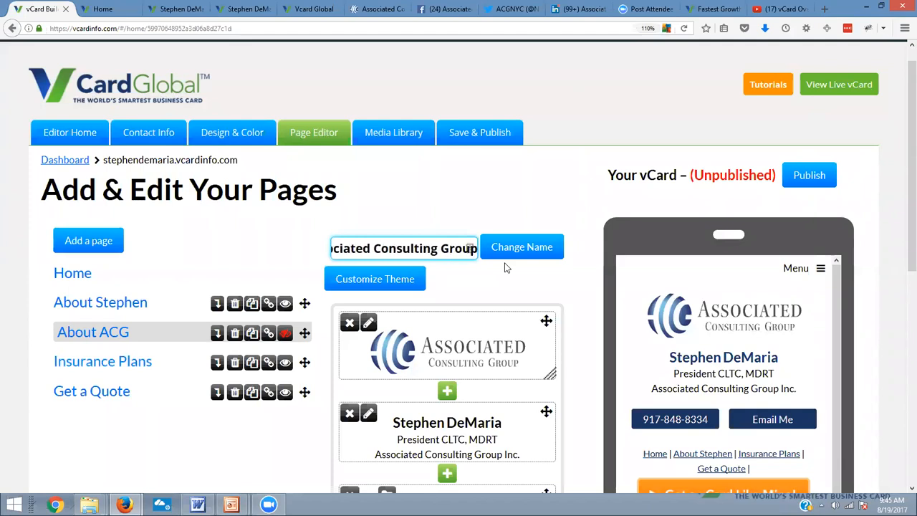
{"action": "left_click", "coordinate": [511, 246]}
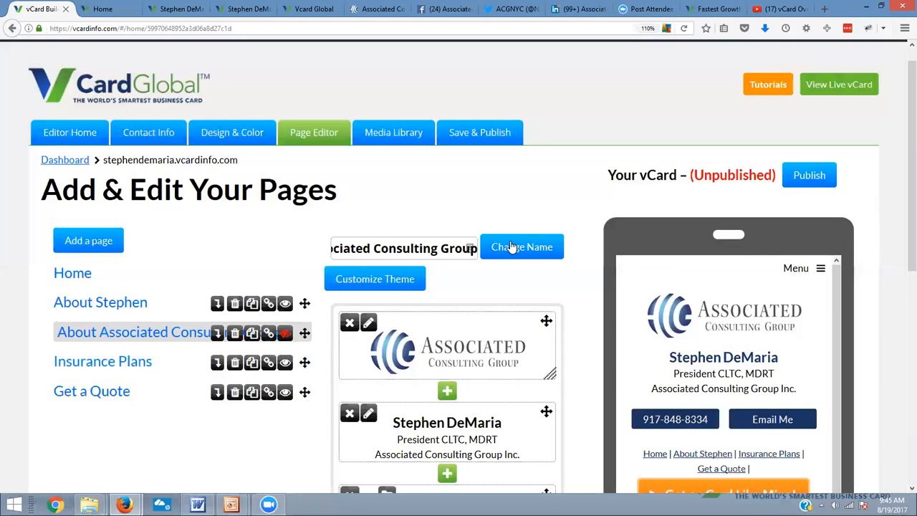
Open the vCard title for editing from the editor's home section and close it without saving
{"action": "left_click", "coordinate": [63, 138]}
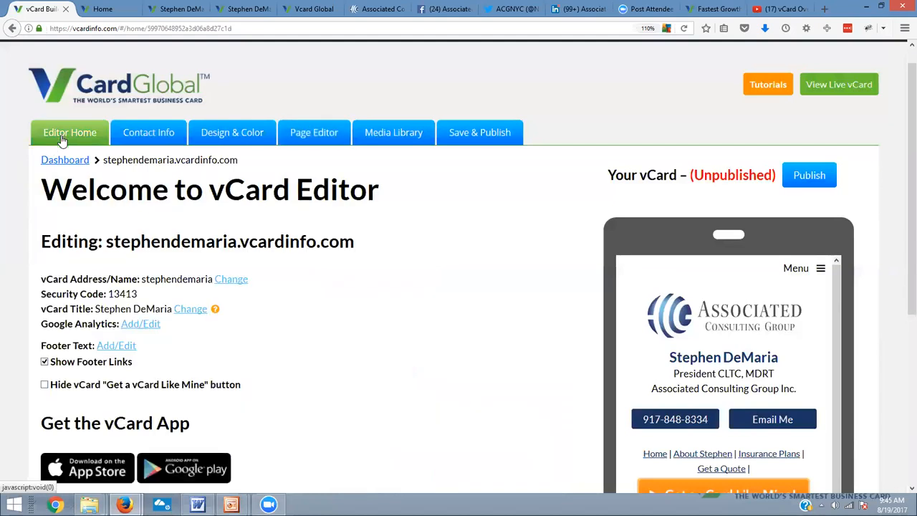
{"action": "left_click_drag", "start_coordinate": [41, 309], "coordinate": [94, 309]}
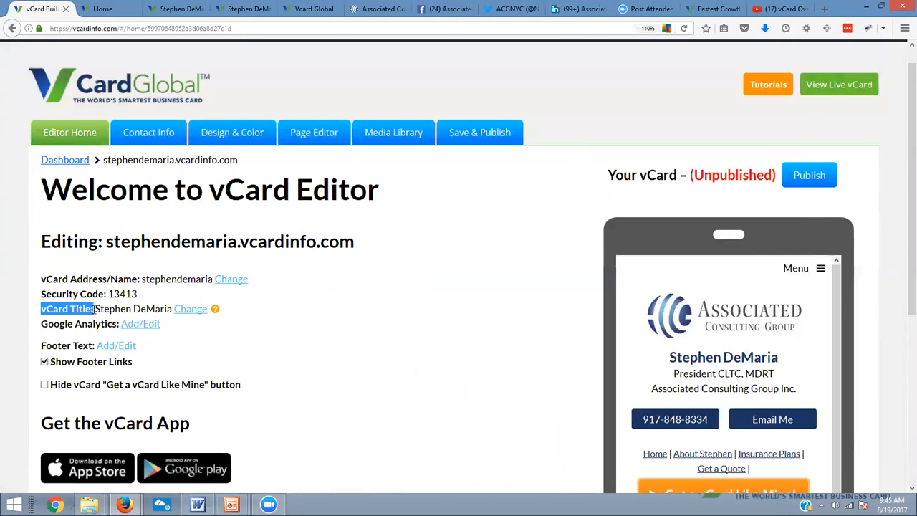
{"action": "left_click", "coordinate": [190, 309]}
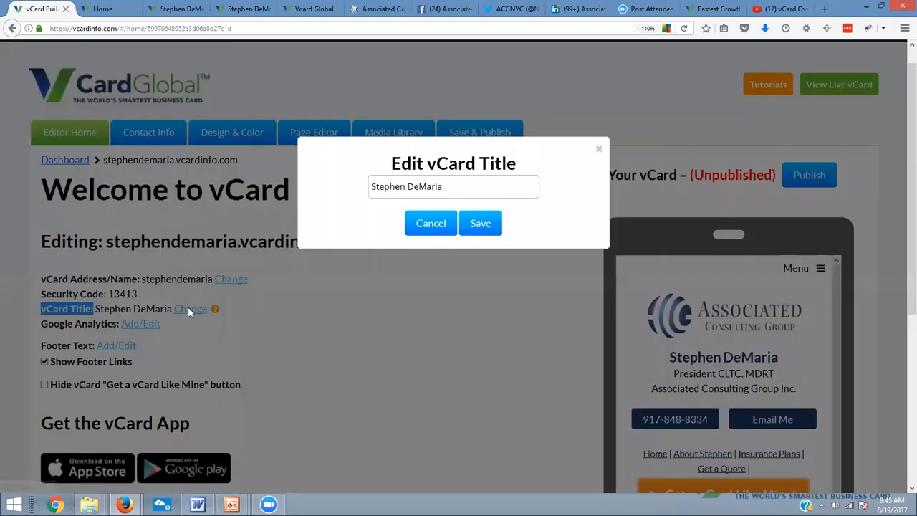
{"action": "left_click", "coordinate": [489, 189]}
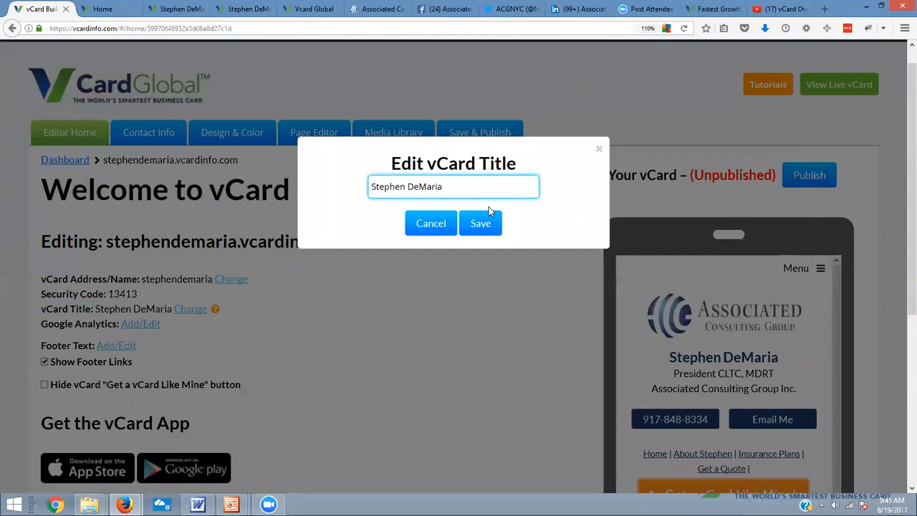
{"action": "left_click", "coordinate": [599, 152]}
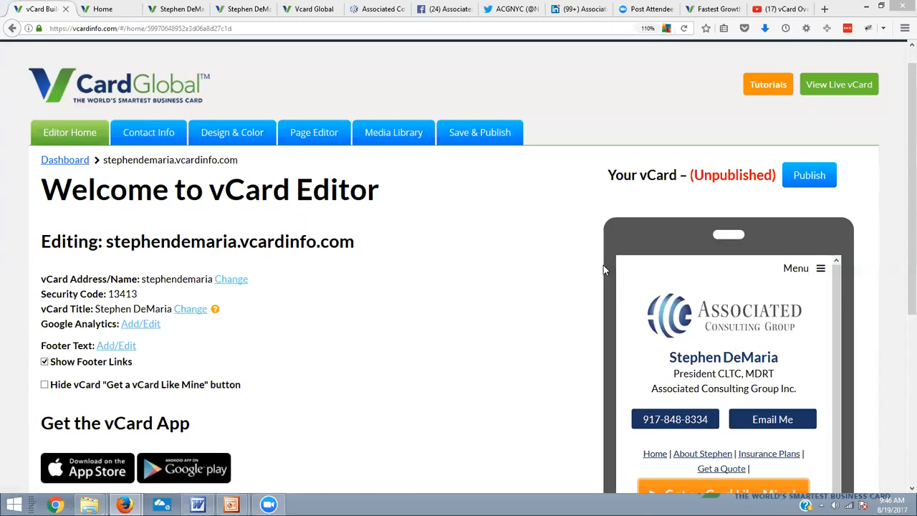
Open the contact information settings and bring up the Home page in the phone preview
{"action": "left_click", "coordinate": [165, 140]}
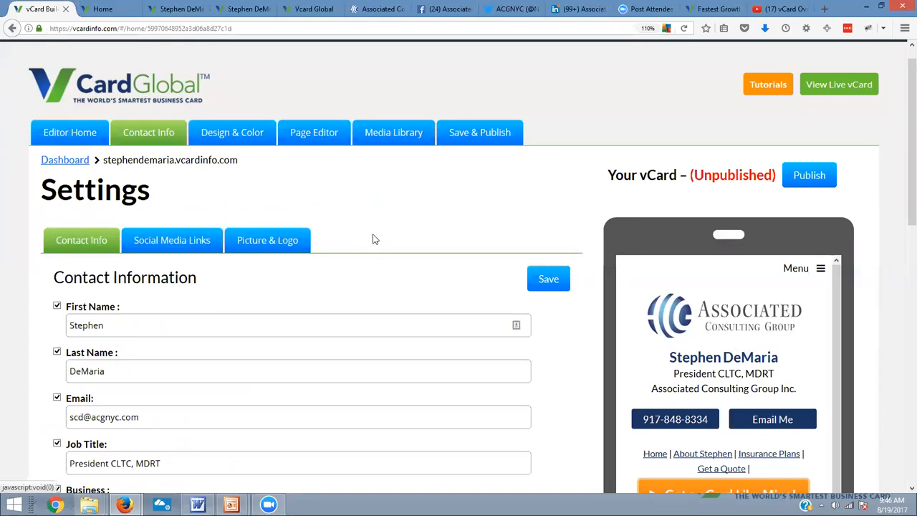
{"action": "left_click", "coordinate": [821, 268]}
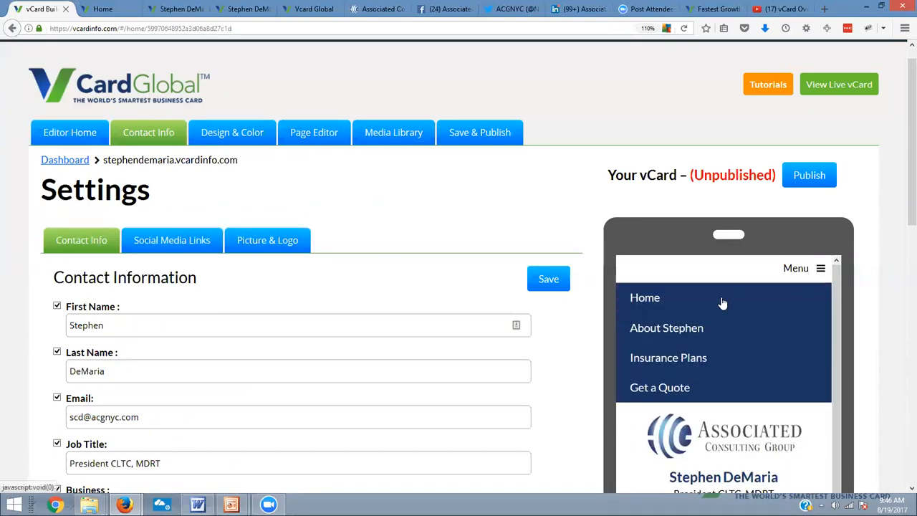
{"action": "left_click", "coordinate": [655, 300]}
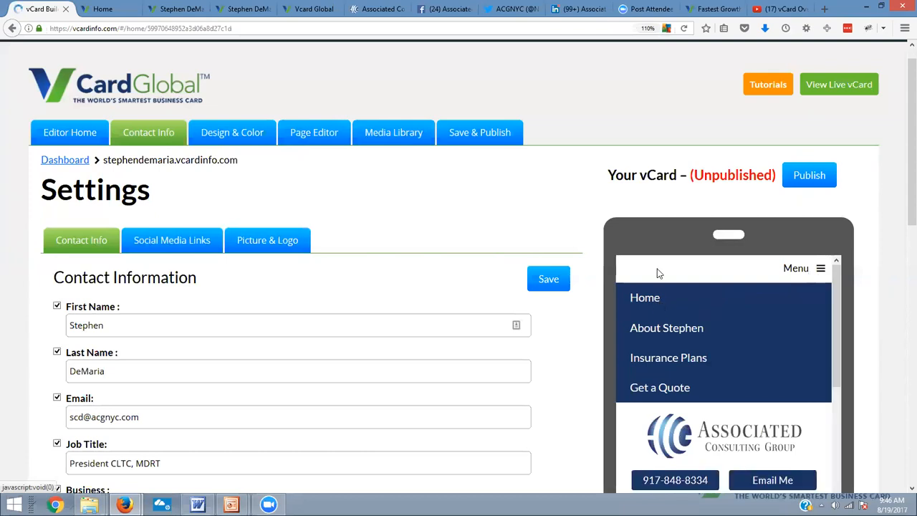
Reload the live vCard in its own browser page and review its Home content and page menu
{"action": "left_click", "coordinate": [242, 8]}
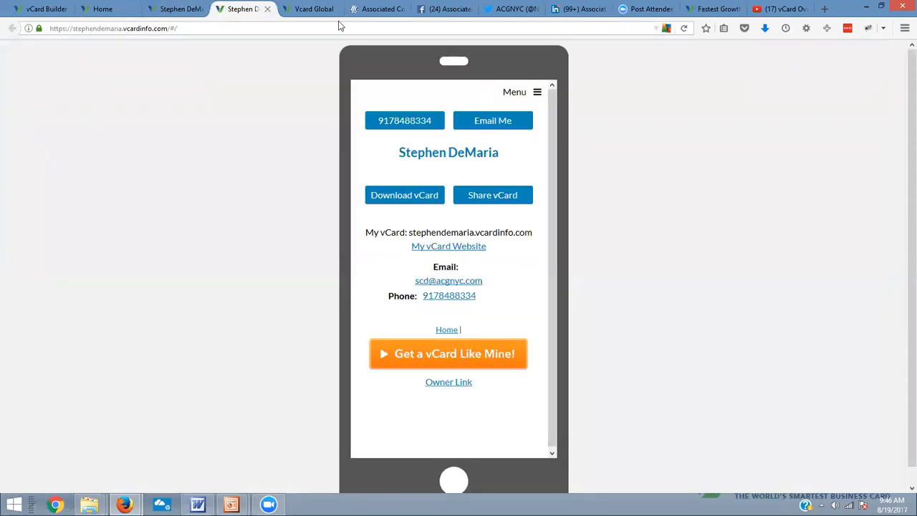
{"action": "left_click", "coordinate": [684, 32]}
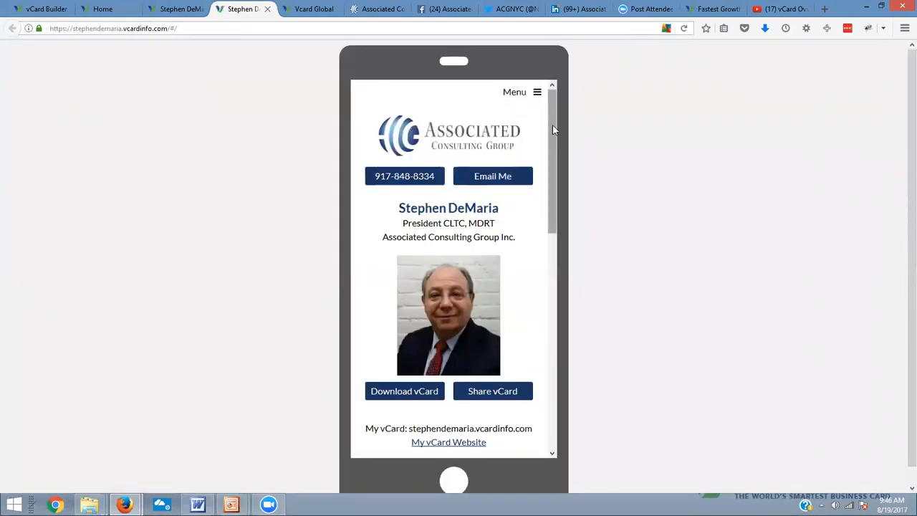
{"action": "left_click_drag", "start_coordinate": [552, 125], "coordinate": [560, 296]}
{"action": "scroll", "coordinate": [560, 321], "scroll_direction": "down", "scroll_amount": 1}
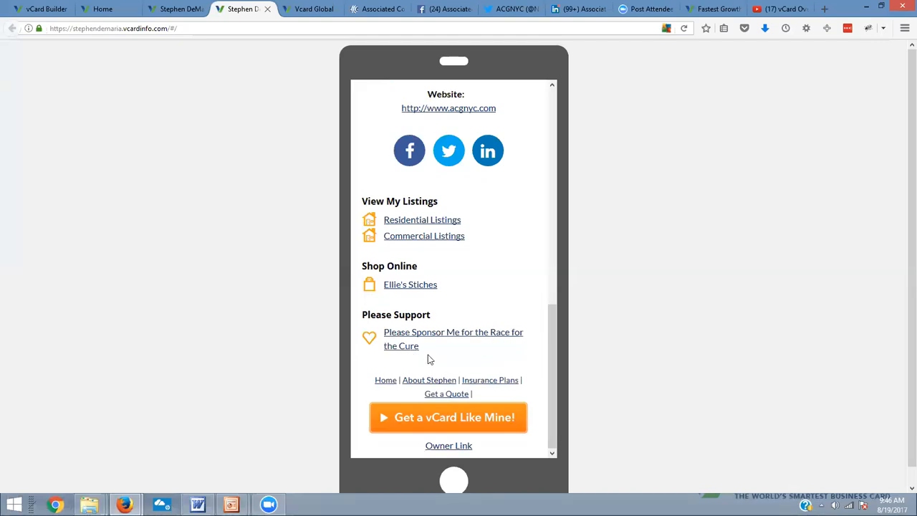
{"action": "scroll", "coordinate": [511, 224], "scroll_direction": "up", "scroll_amount": 10}
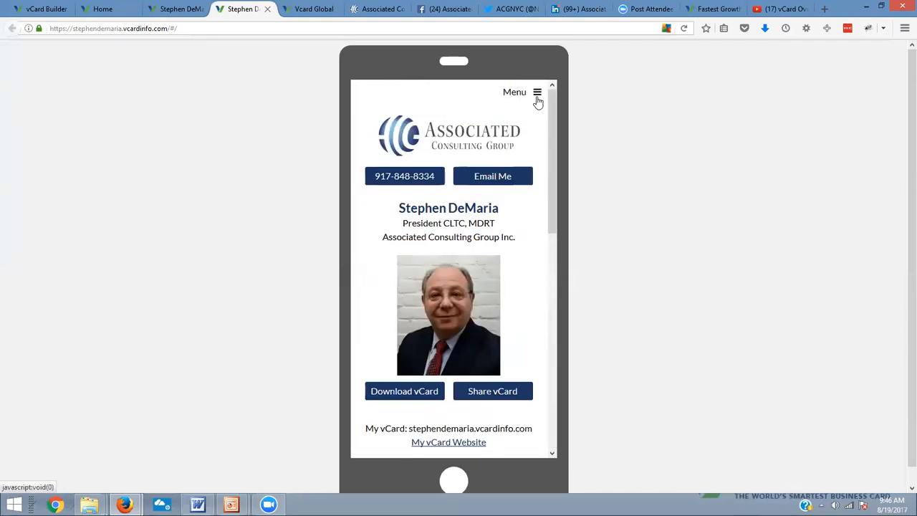
{"action": "left_click", "coordinate": [537, 95]}
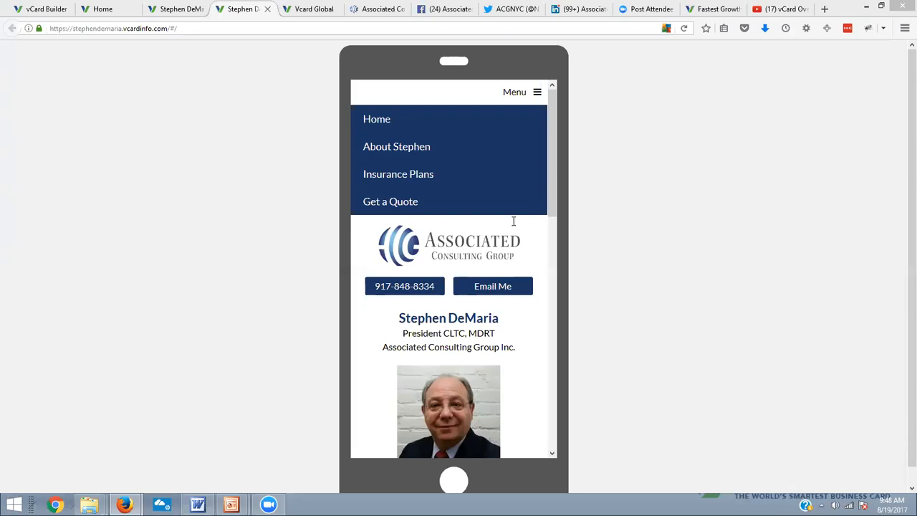
Switch to the other open copy of the live vCard and view the start of its Home page
{"action": "left_click", "coordinate": [177, 10]}
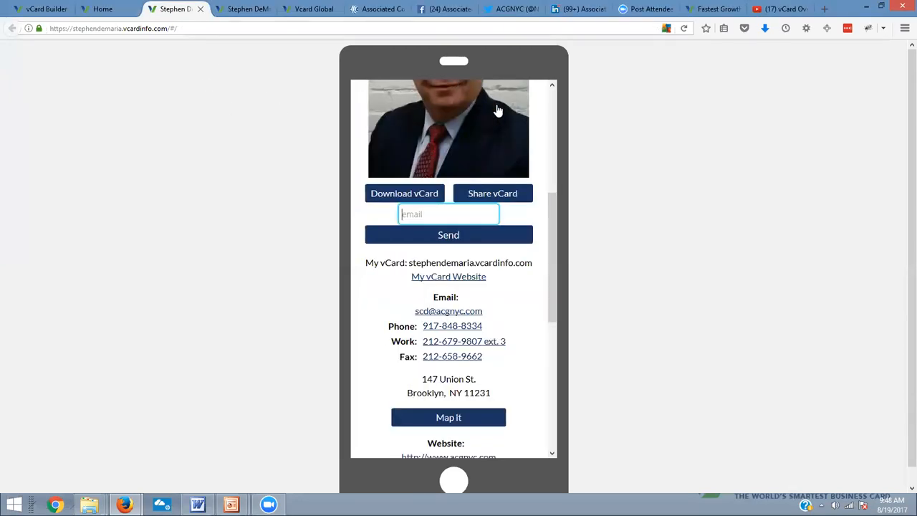
{"action": "left_click", "coordinate": [509, 141]}
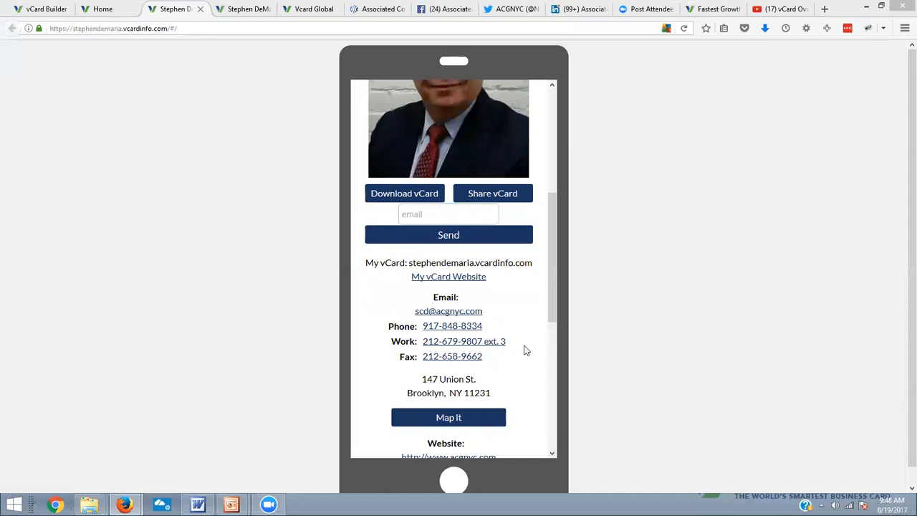
{"action": "left_click_drag", "start_coordinate": [553, 283], "coordinate": [549, 137]}
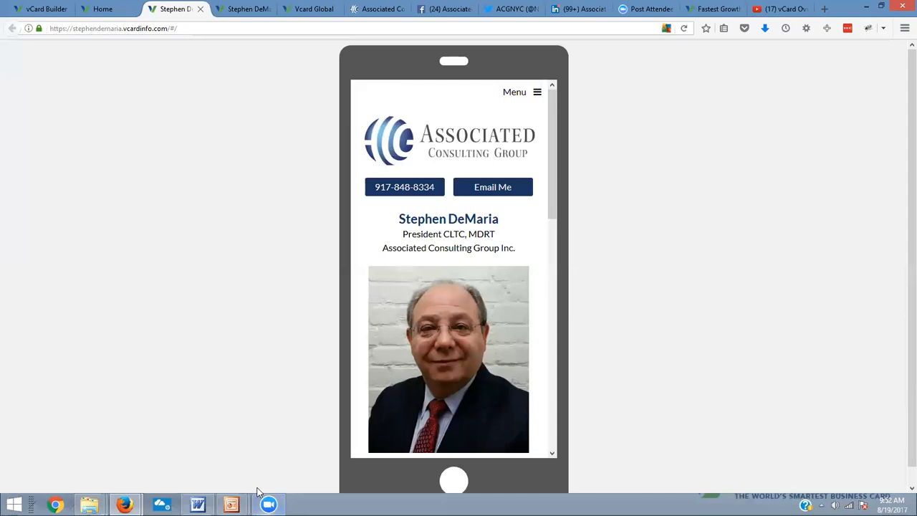
Switch to Word, create a blank document and enter the person's vCard web address on the vcardinfo domain
{"action": "left_click", "coordinate": [199, 506]}
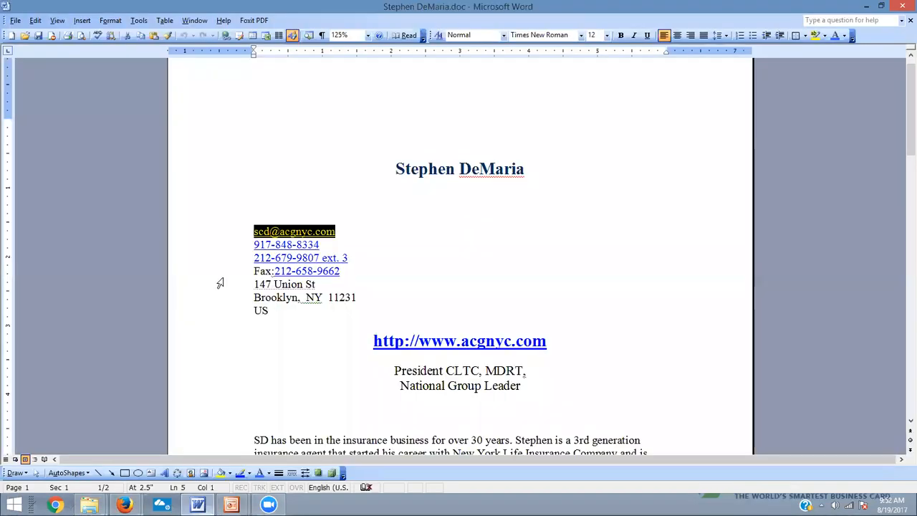
{"action": "left_click", "coordinate": [11, 35]}
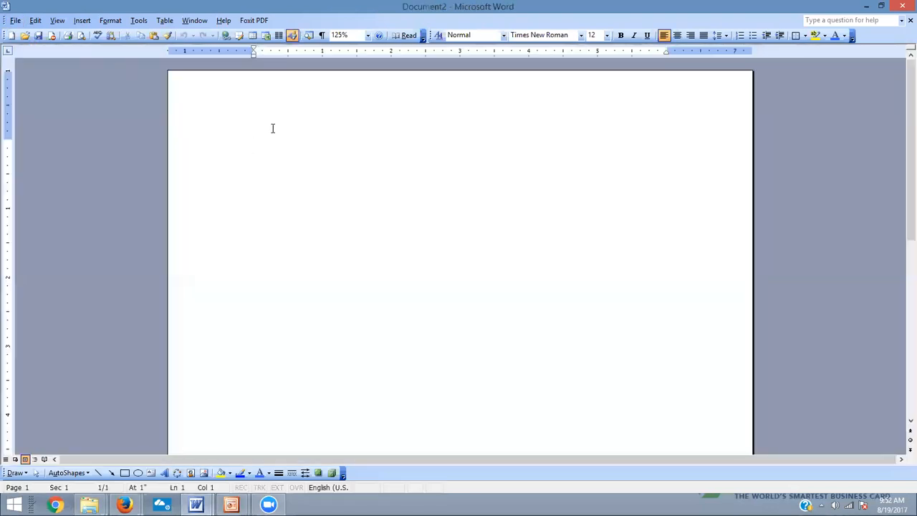
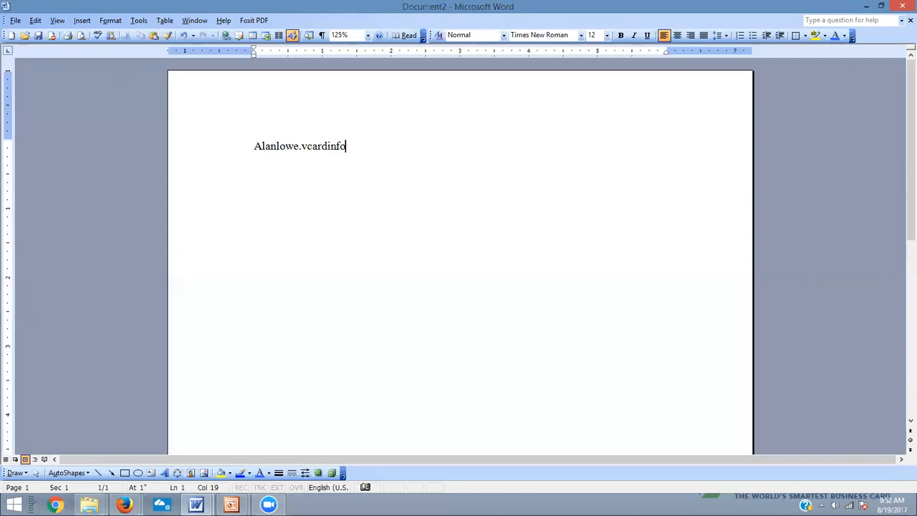